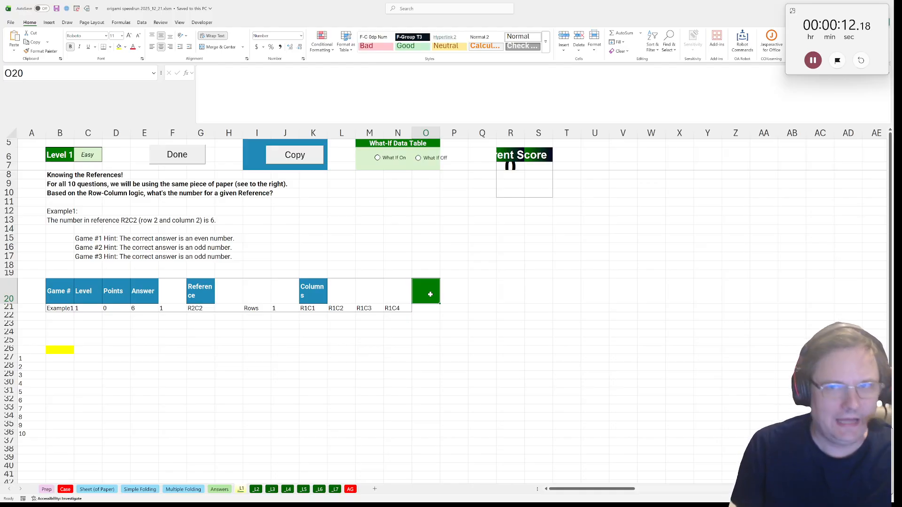
Enter the headers "row" in O20 and "col" in P20
text(row)
key(Tab)
text(c)
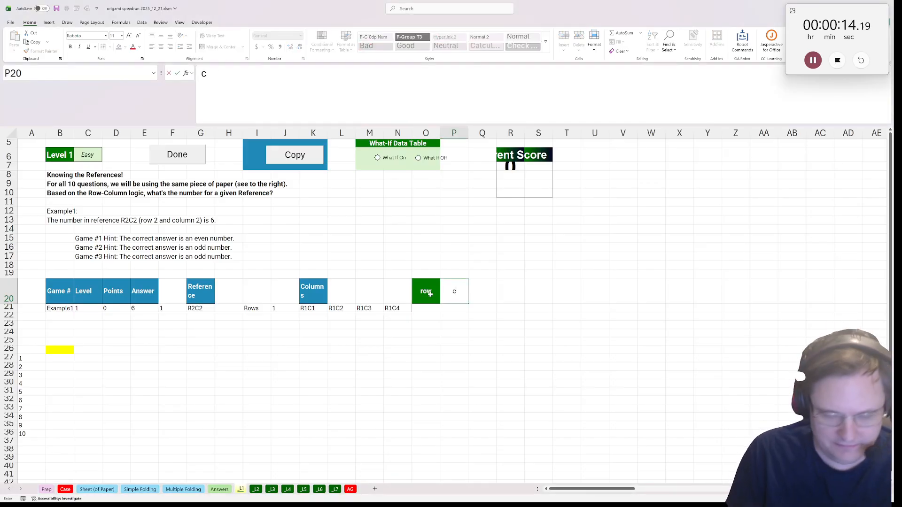
text(ol)
key(Return)
Enter =only_numbers(TEXTBEFORE(G21,"C")) in O21 to extract the row number from the reference
text(=)
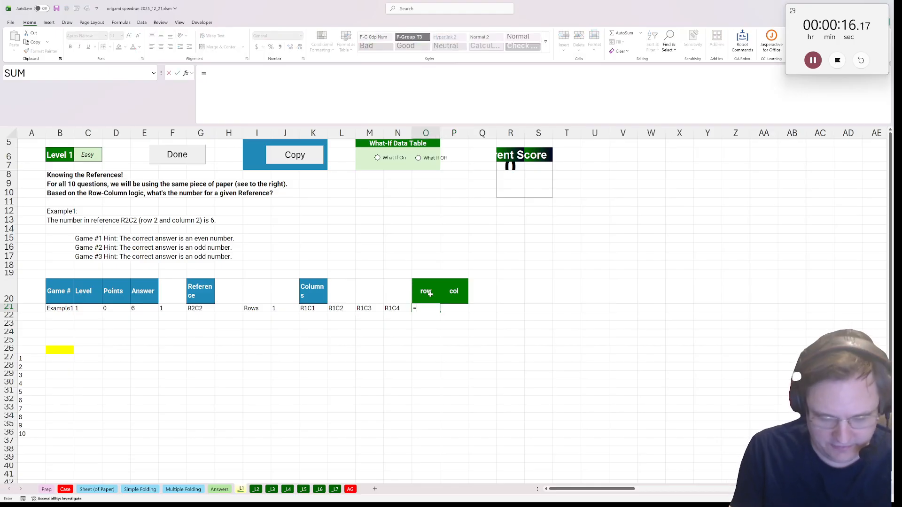
text(only_letters)
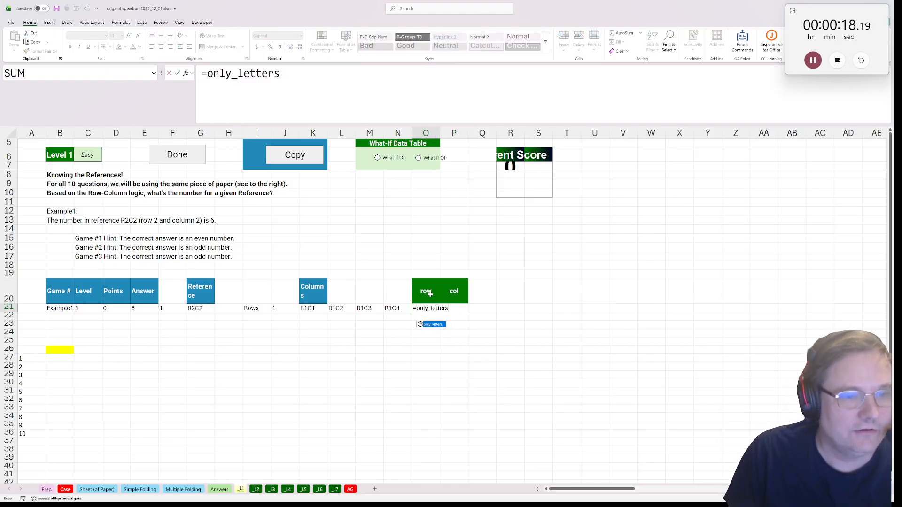
key(BackSpace)
key(BackSpace)
key(BackSpace)
key(BackSpace)
key(BackSpace)
key(BackSpace)
key(BackSpace)
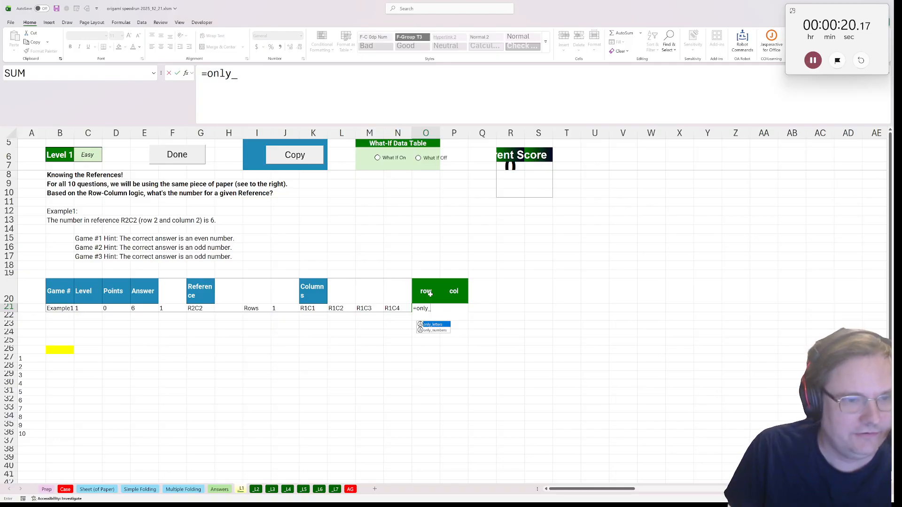
key(Down)
key(Tab)
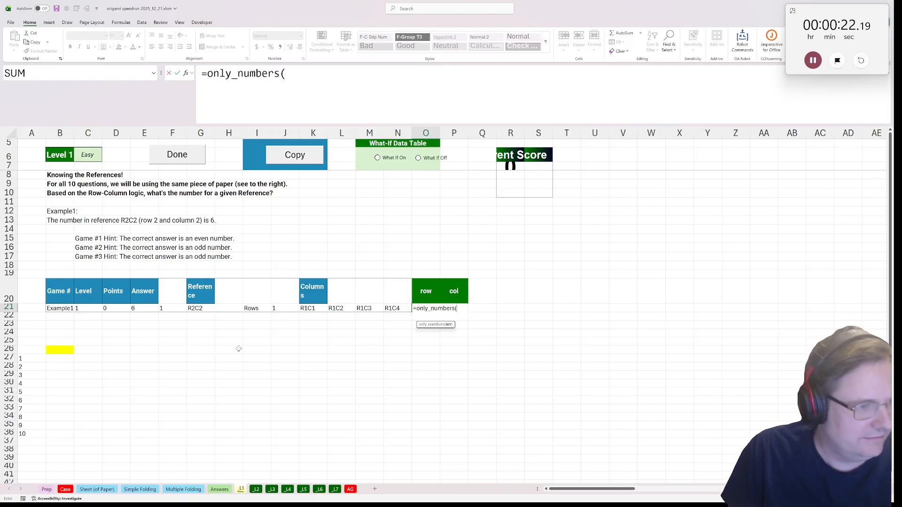
text(te)
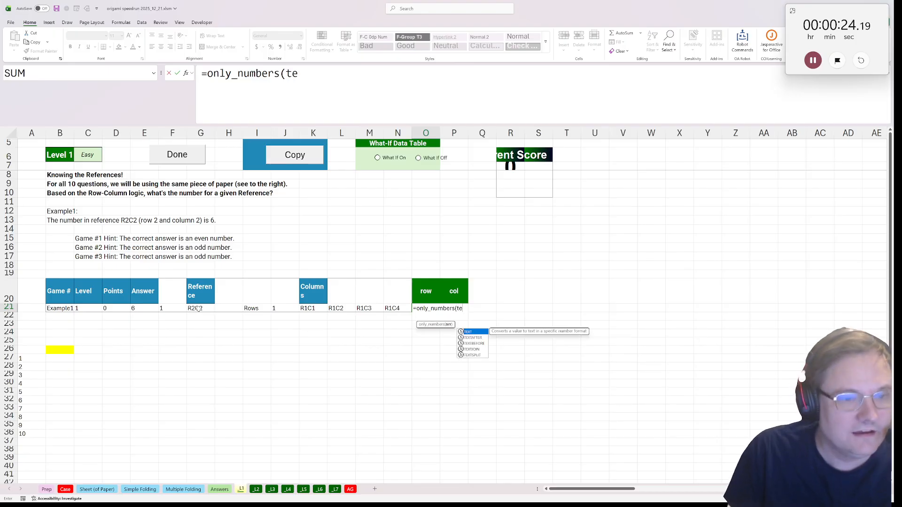
key(Down)
key(Left)
key(Right)
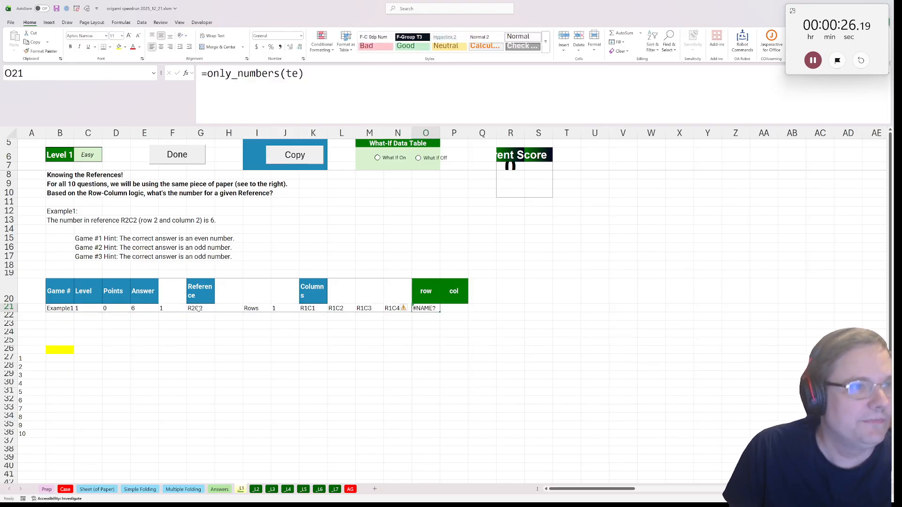
key(F2)
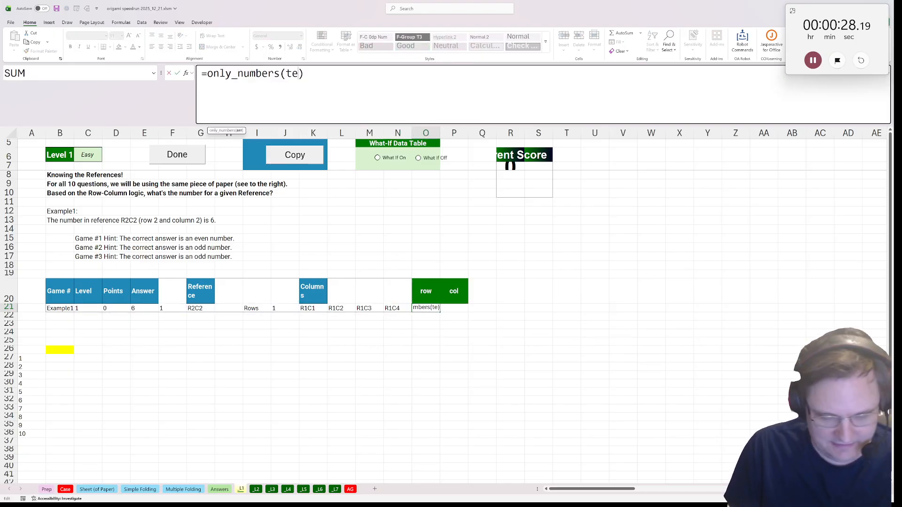
text(xt)
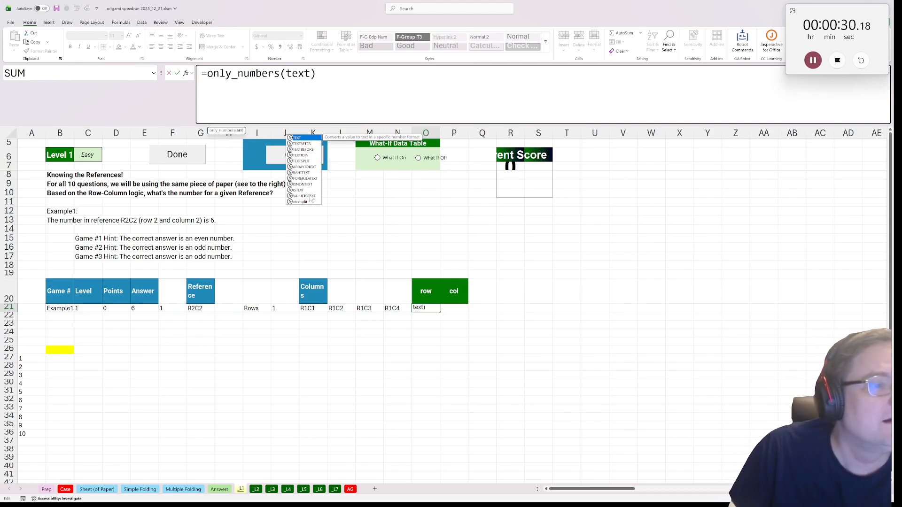
double_click(304, 150)
click(201, 308)
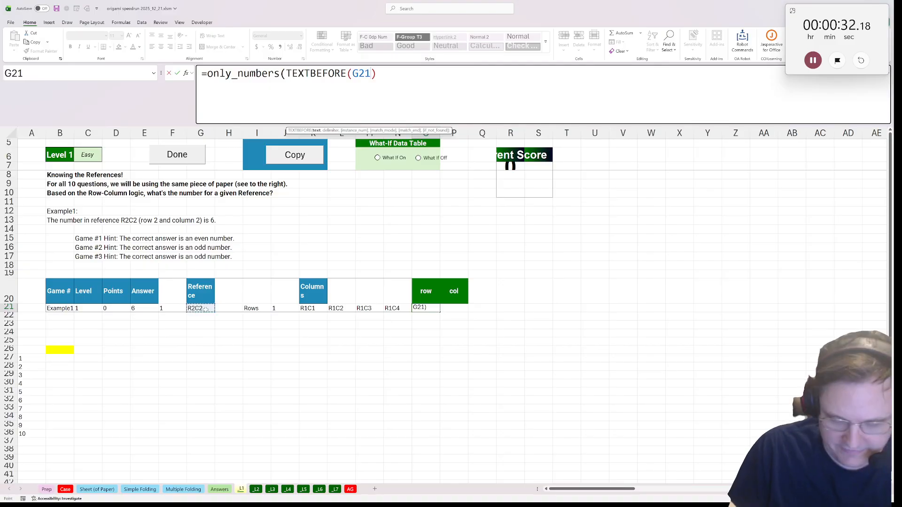
text(,"C")))
key(Return)
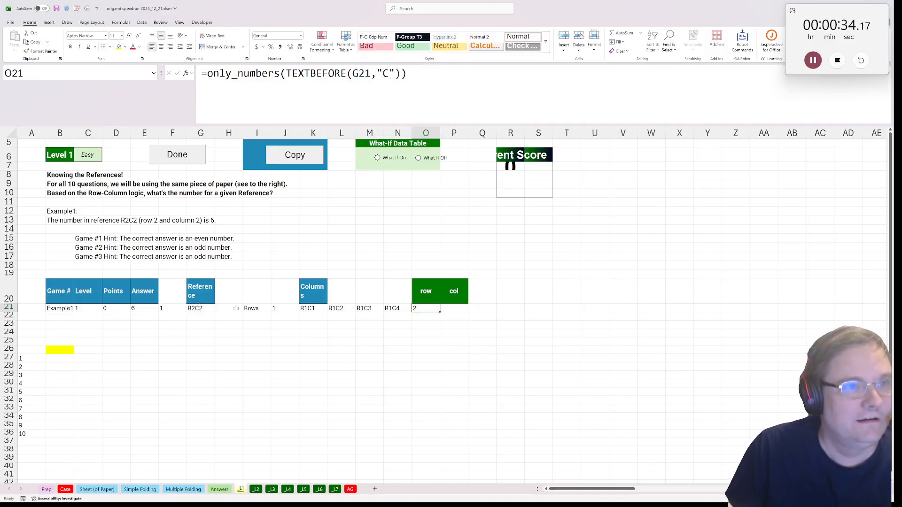
Reuse the O21 formula text in P21, changing TEXTBEFORE to TEXTAFTER, so it extracts the column number from G21
key(F2)
key(ctrl+shift+Home)
key(ctrl+c)
key(Escape)
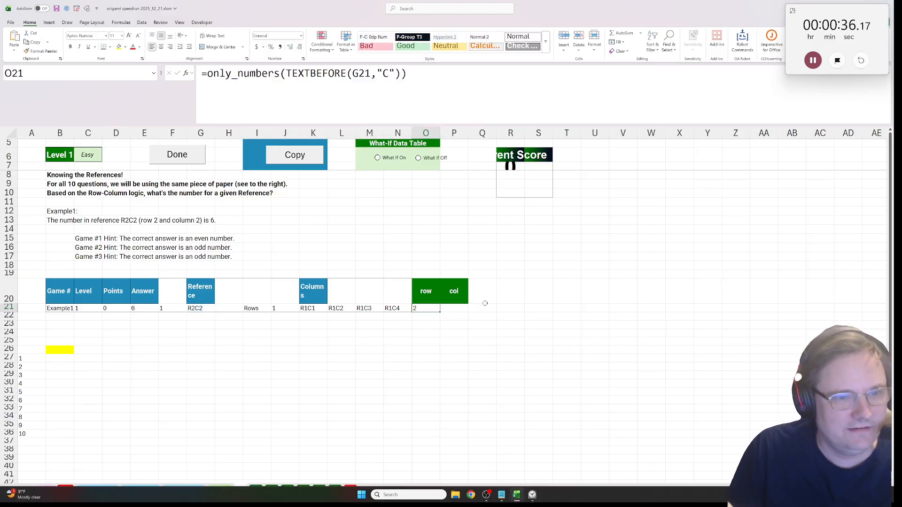
key(Right)
key(ctrl+v)
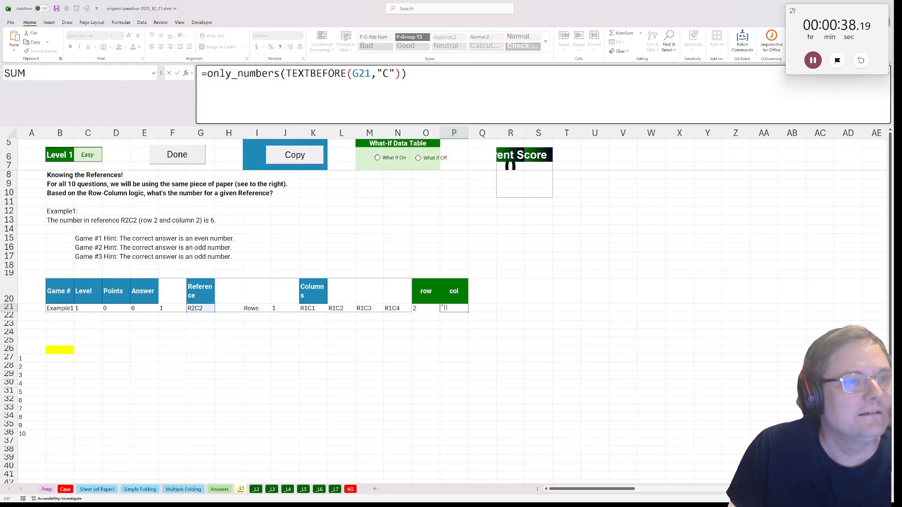
key(Left)
key(Left)
key(Left)
key(Left)
key(Left)
key(Left)
key(Left)
key(Left)
key(Left)
key(Left)
key(shift+Left)
key(shift+Left)
key(shift+Left)
key(shift+Left)
key(shift+Left)
key(shift+Left)
text(AFTER)
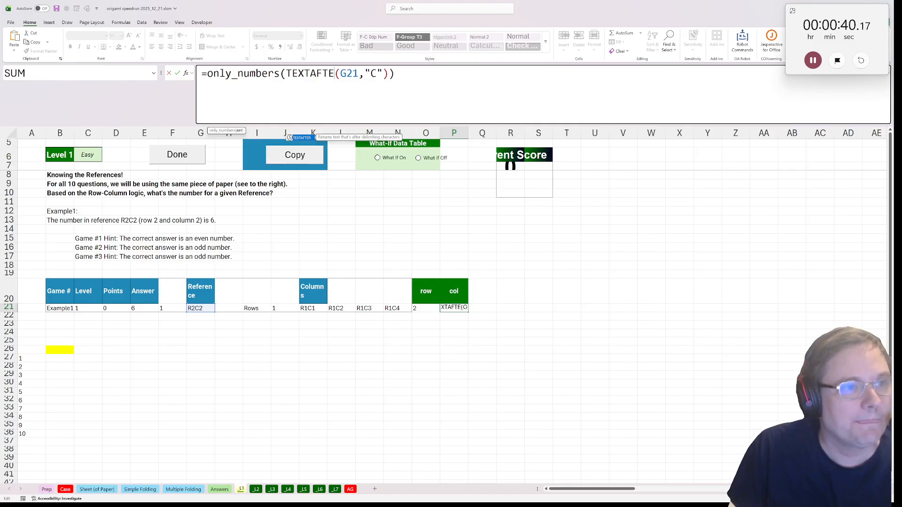
key(Return)
Add the header "in" in Q20 and pull the paper grid into Q21 with =Case!K66:N69
click(476, 299)
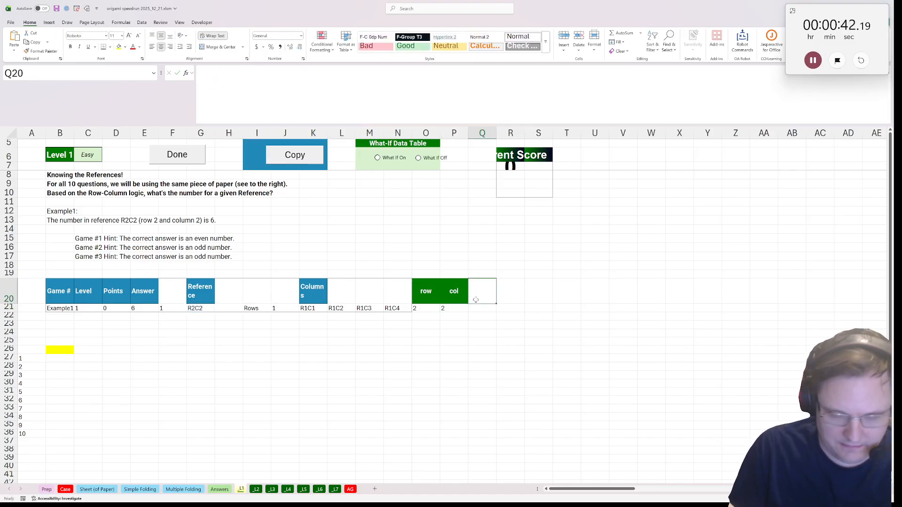
text(in)
key(Return)
text(=)
click(65, 489)
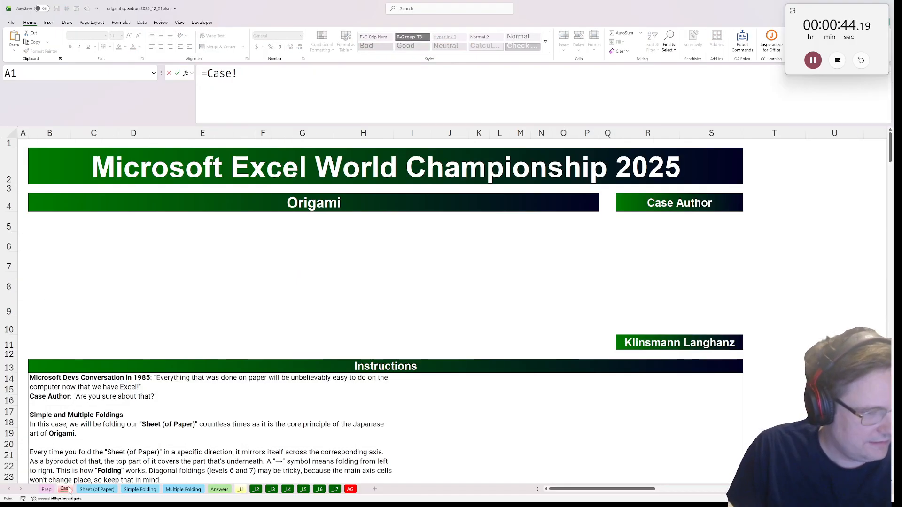
scroll(457, 278, down, 7)
scroll(457, 279, down, 13)
drag(479, 216, 543, 256)
key(Return)
key(Up)
key(Right)
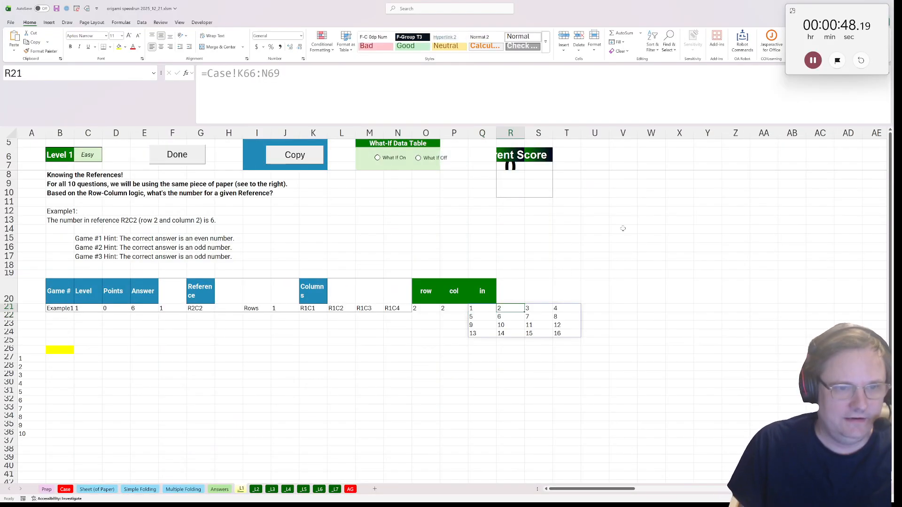
key(Right)
Enter =INDEX(Q21#,O21,P21) in the yellow answer cell B26
click(59, 352)
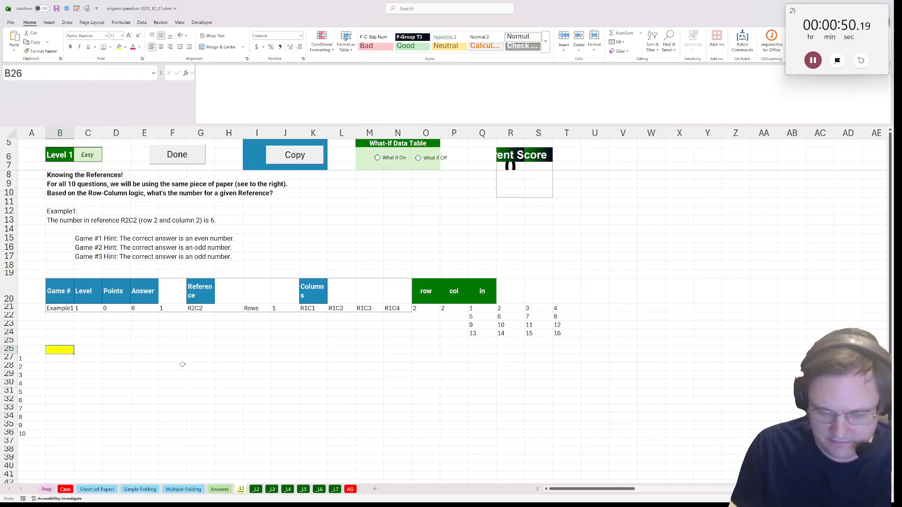
text(=index()
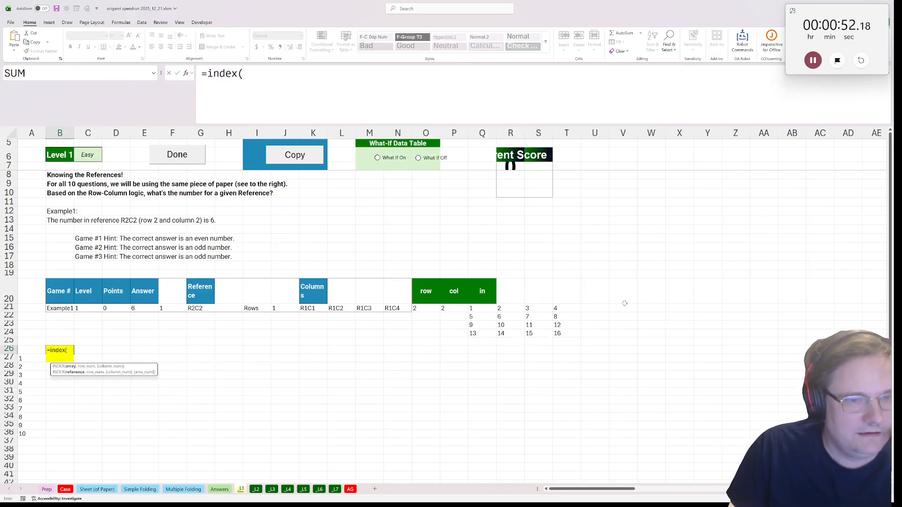
click(478, 307)
text(#,)
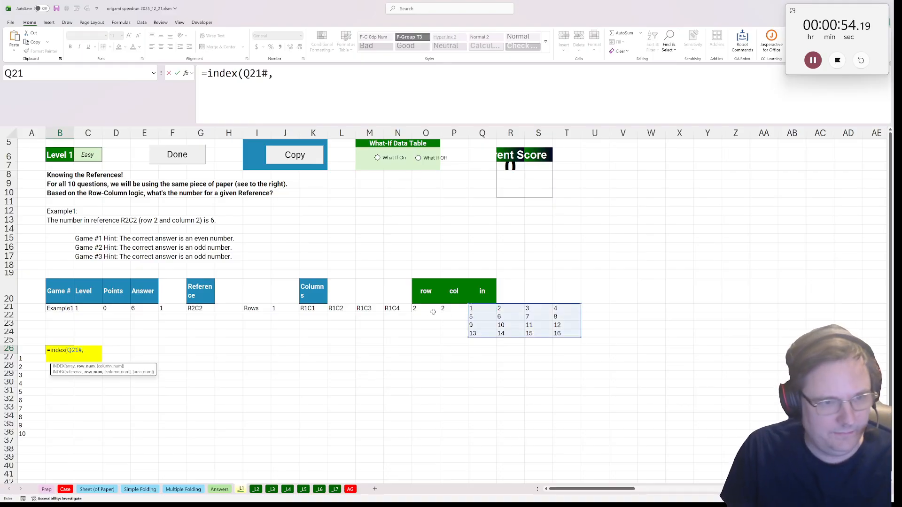
click(431, 309)
text(,)
click(454, 308)
text(,)
key(BackSpace)
text())
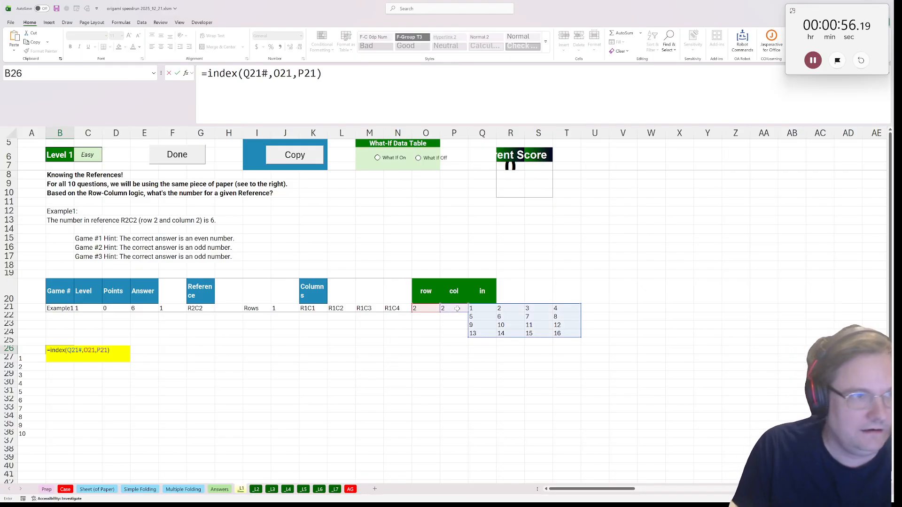
key(ctrl+Return)
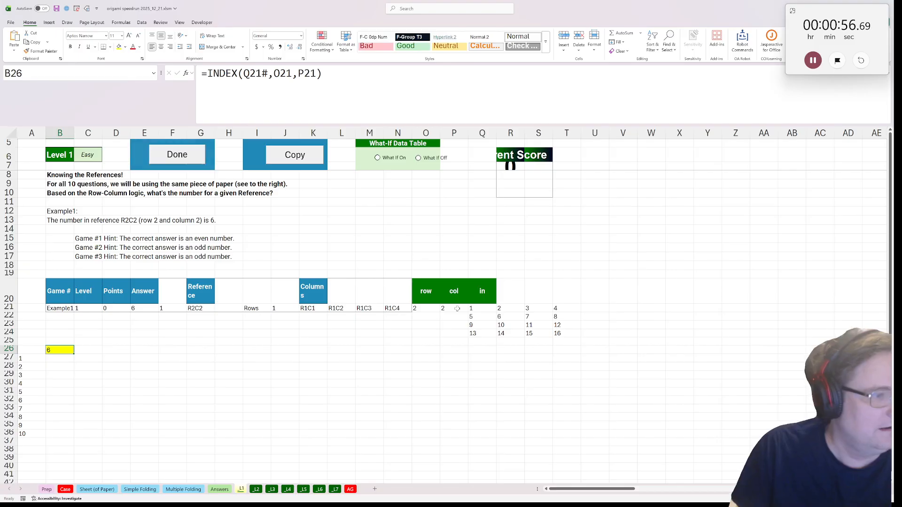
Mark the reference cell G21 and the spilled grid Q21# as input cells with the OA Robot command
click(200, 307)
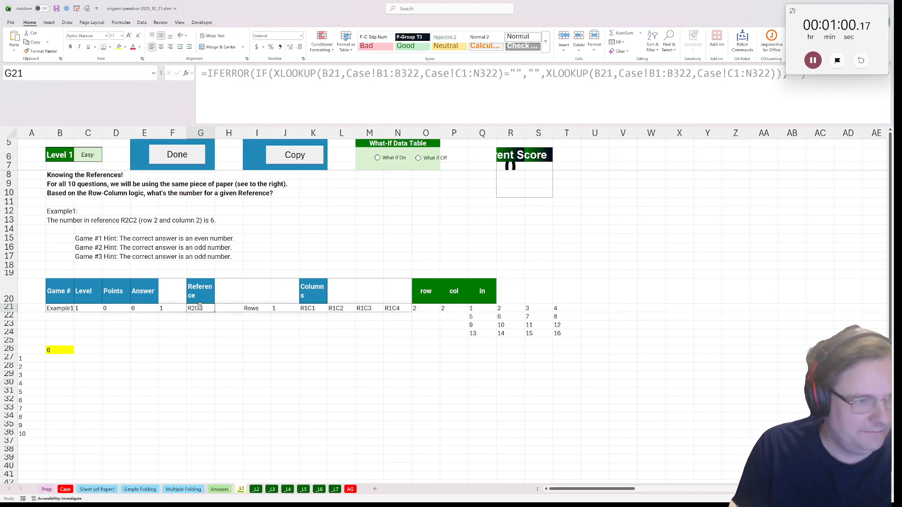
key(ctrl+shift+r)
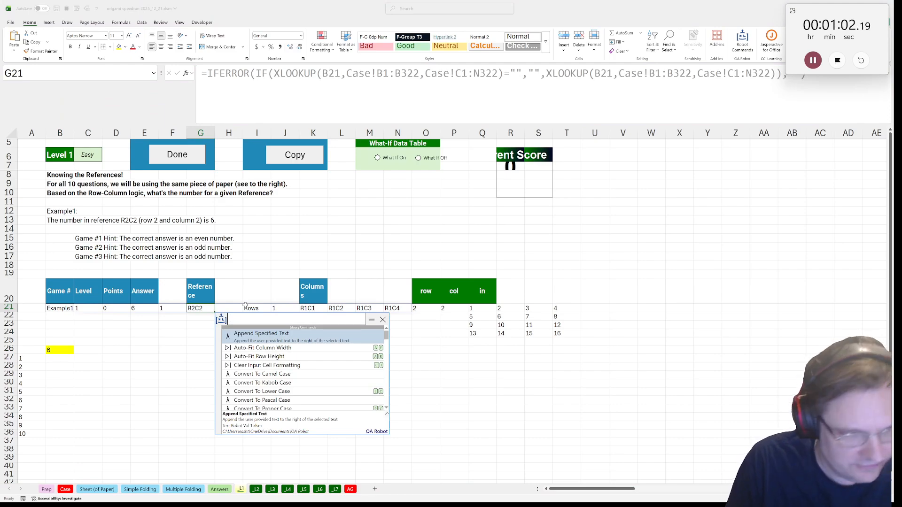
text(in)
click(255, 334)
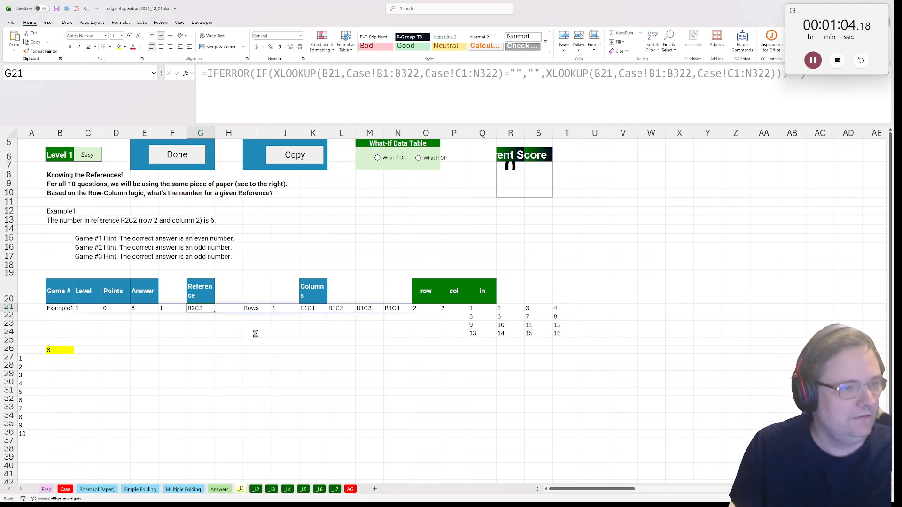
drag(472, 308, 557, 333)
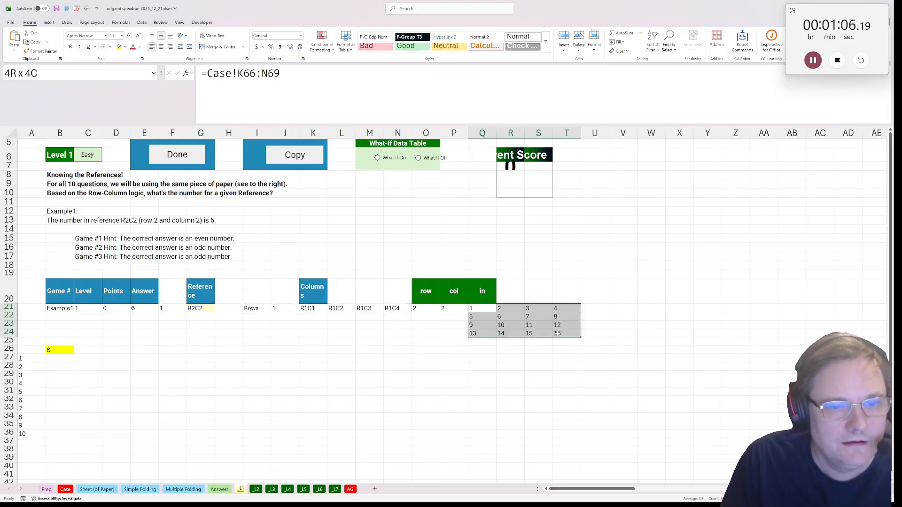
key(ctrl+shift+r)
text(i)
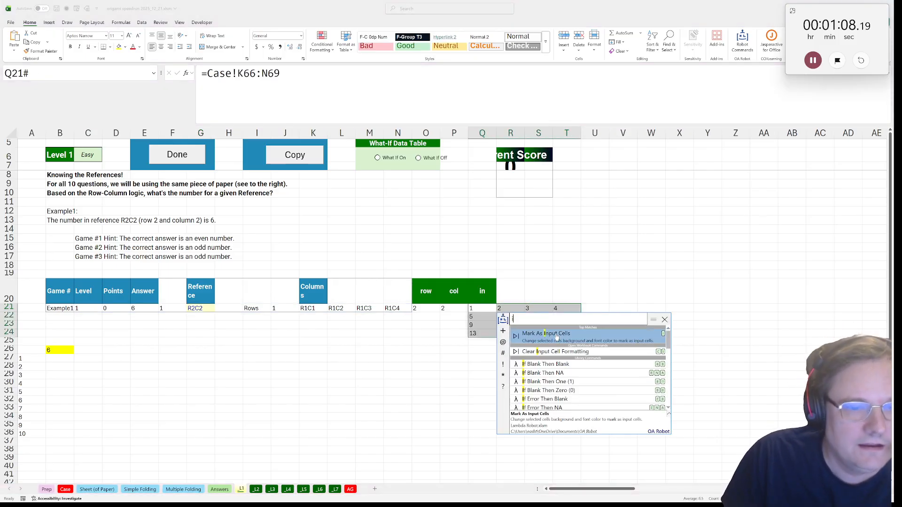
click(556, 338)
Save the B26 calculation as a Lambda named rc_index with parameters reference and in, and mark Level 1 as done
click(97, 374)
click(61, 349)
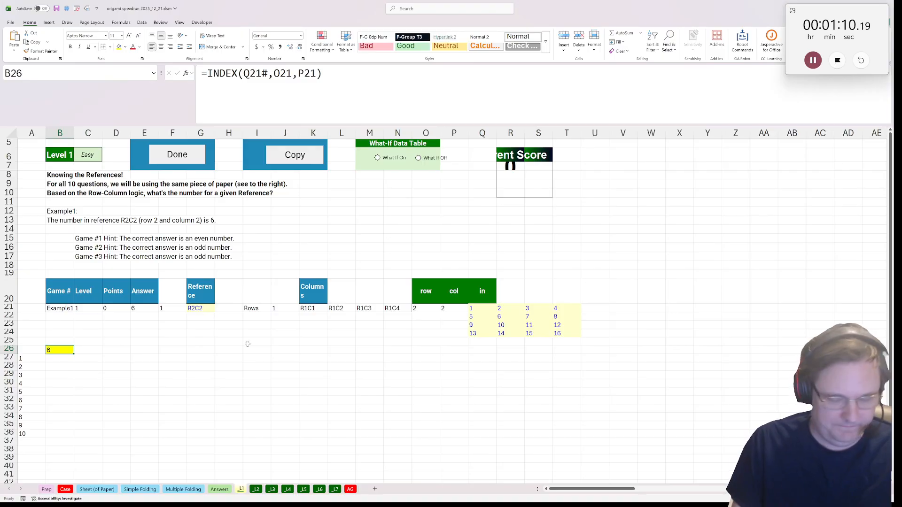
key(ctrl+shift+r)
text(sla)
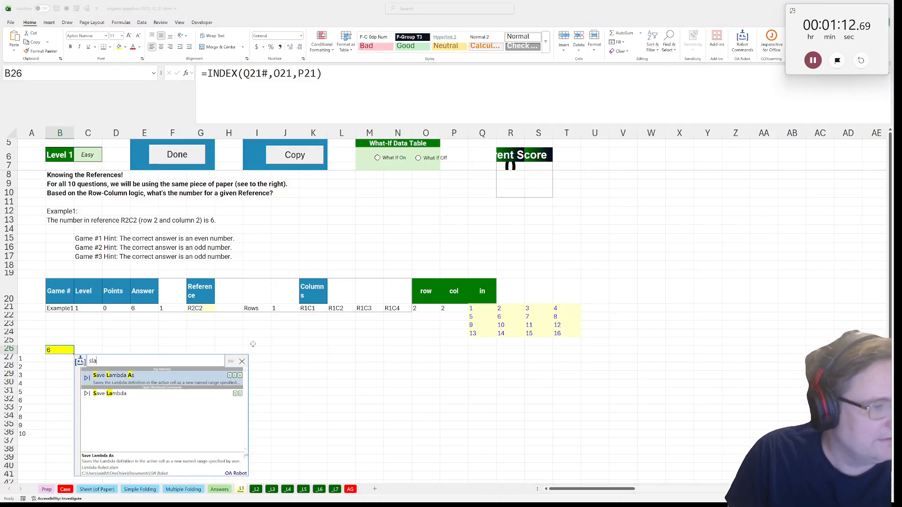
key(Return)
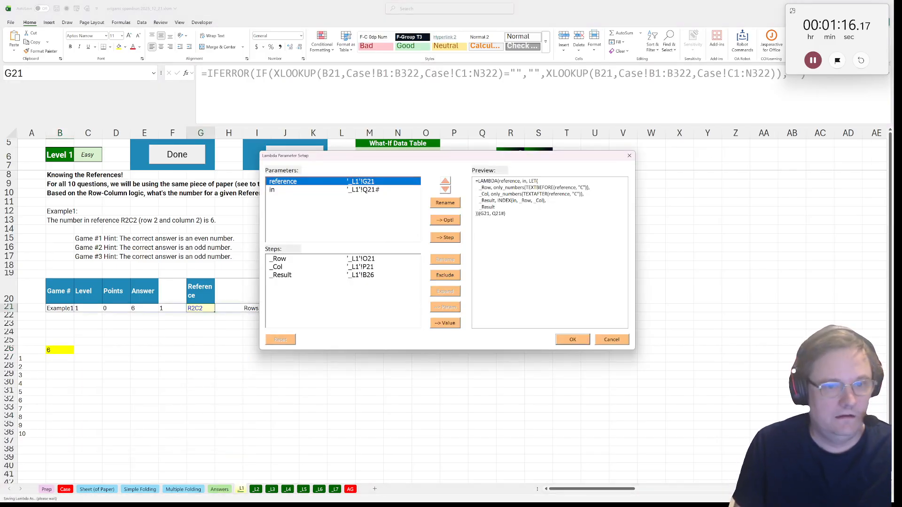
click(569, 343)
text(rc_index)
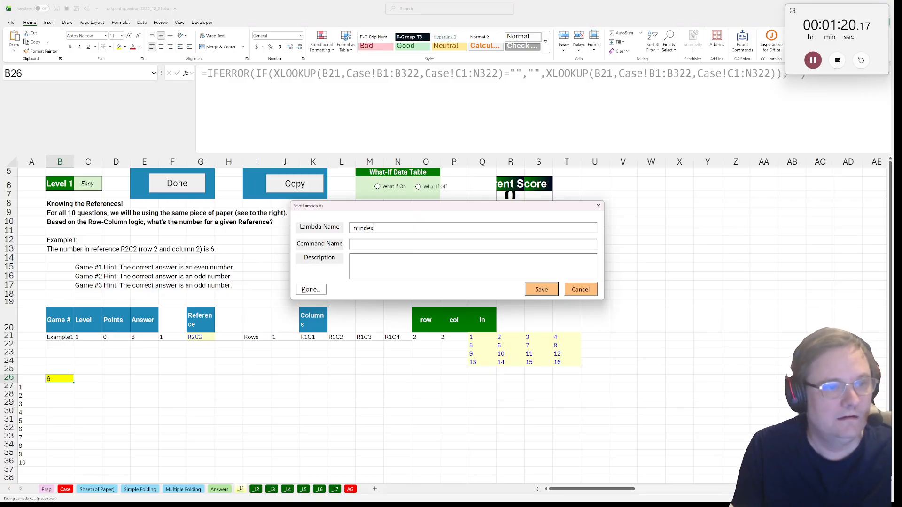
text(_)
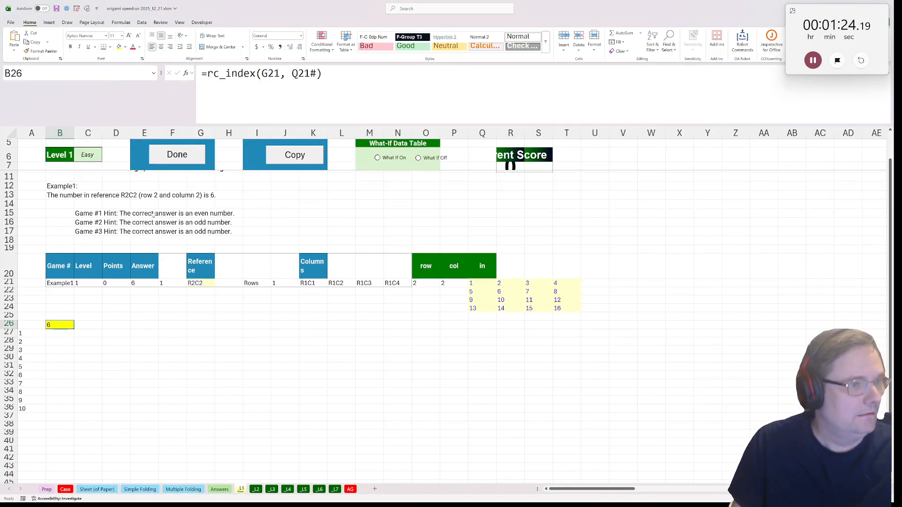
click(183, 162)
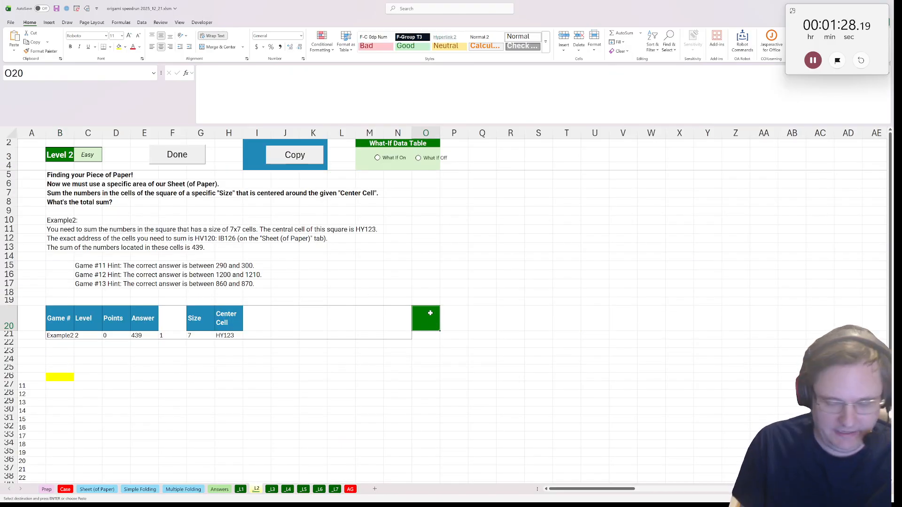
On the Level 2 sheet, enter the header "top left" in O20 and copy it to P20 and Q20
text(top)
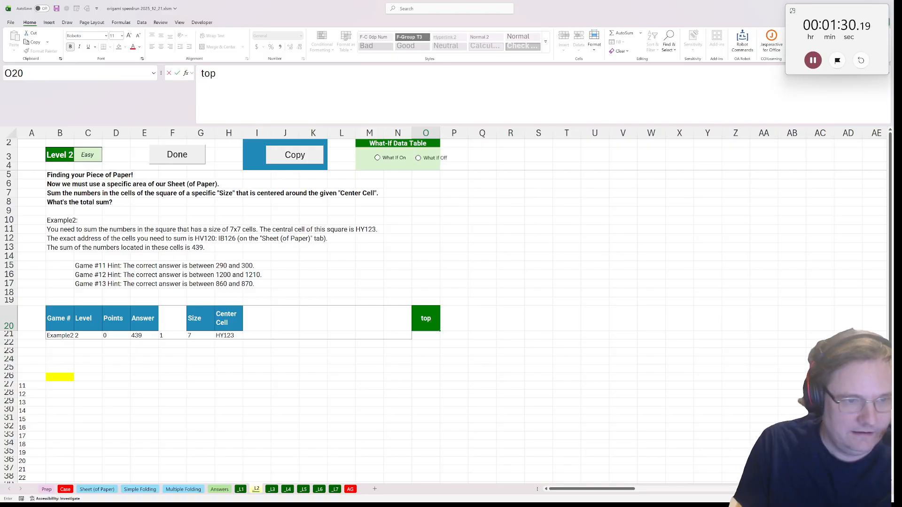
text( left)
key(ctrl+Return)
key(ctrl+c)
key(Right)
key(ctrl+v)
key(Right)
key(ctrl+v)
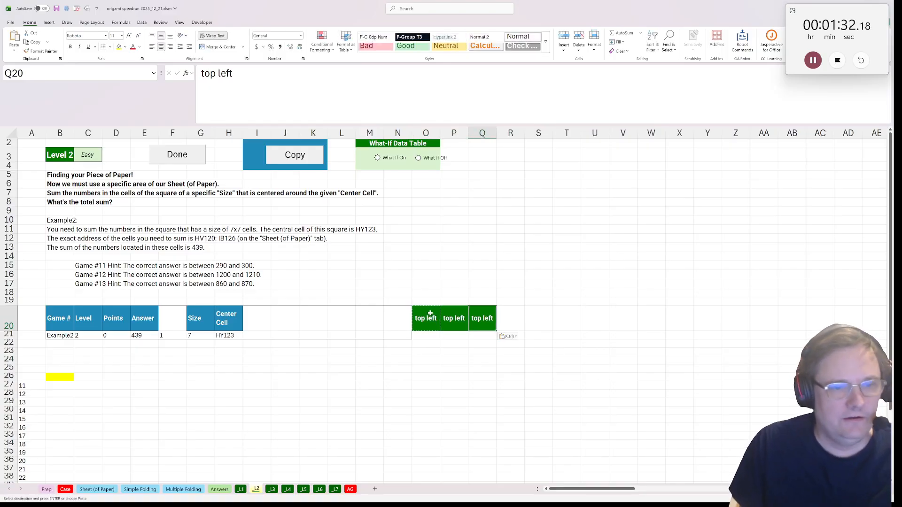
Enter =ref_to_rc(H21) in O21 to convert the center cell reference to row and column numbers
key(Left)
key(Left)
key(Down)
text(=)
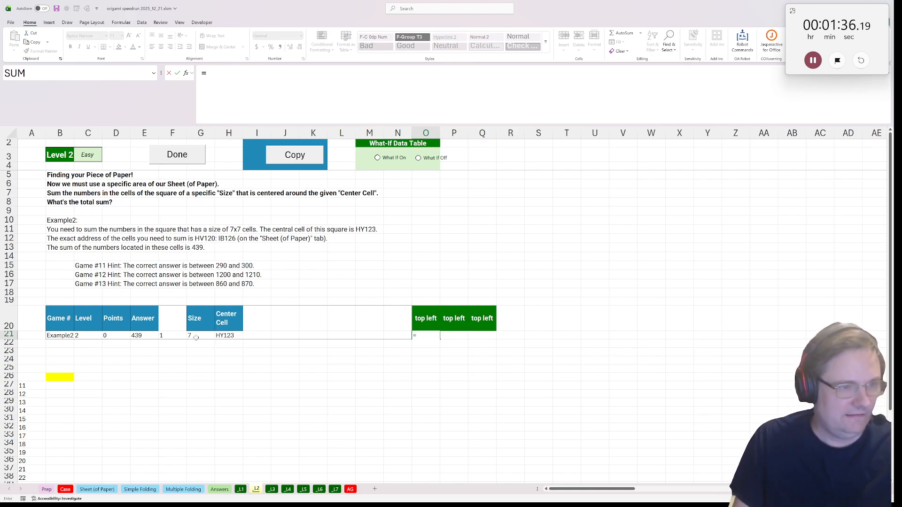
text(ref)
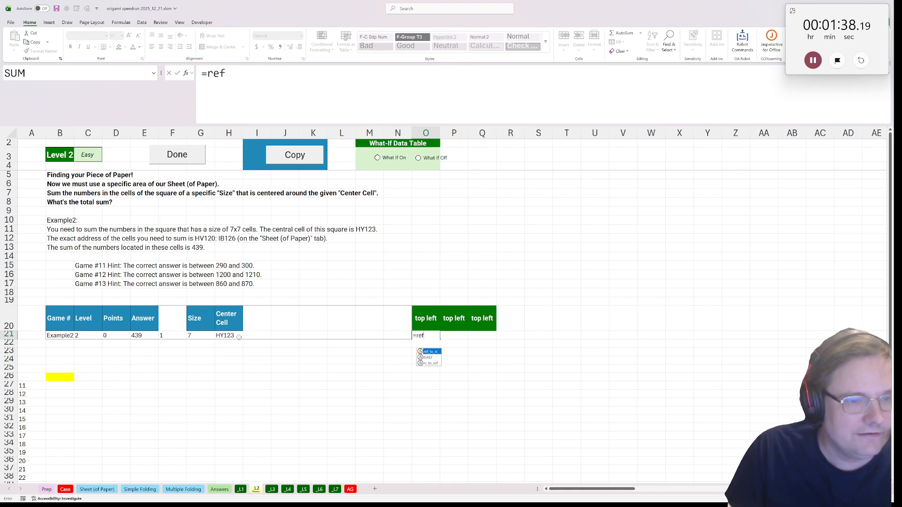
key(Tab)
click(235, 335)
text())
key(ctrl+Return)
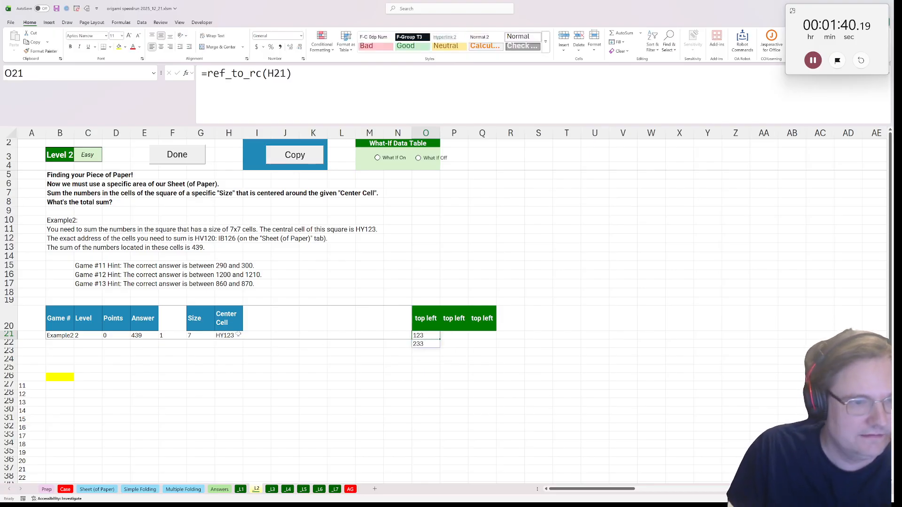
Extend the O21 formula to =ref_to_rc(H21)-(G21-1)/2 to offset the center cell to the square's top left
key(F2)
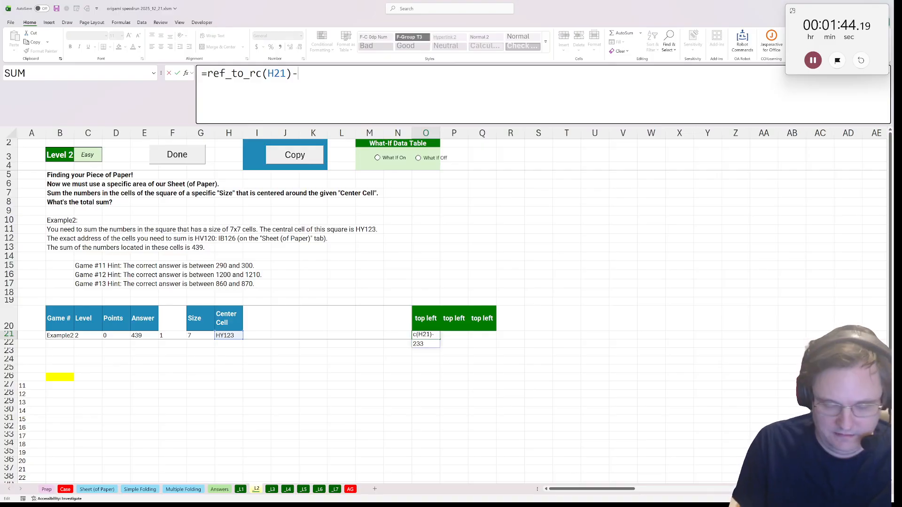
click(205, 336)
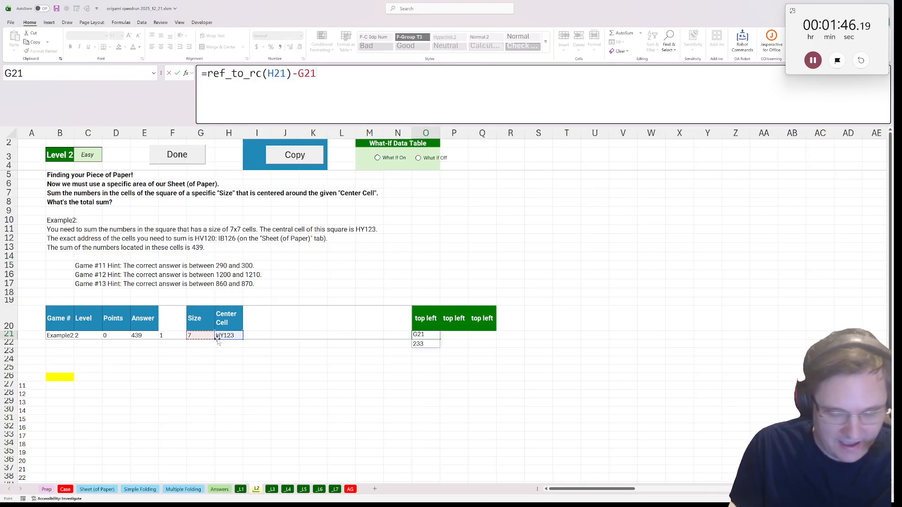
text(-1)
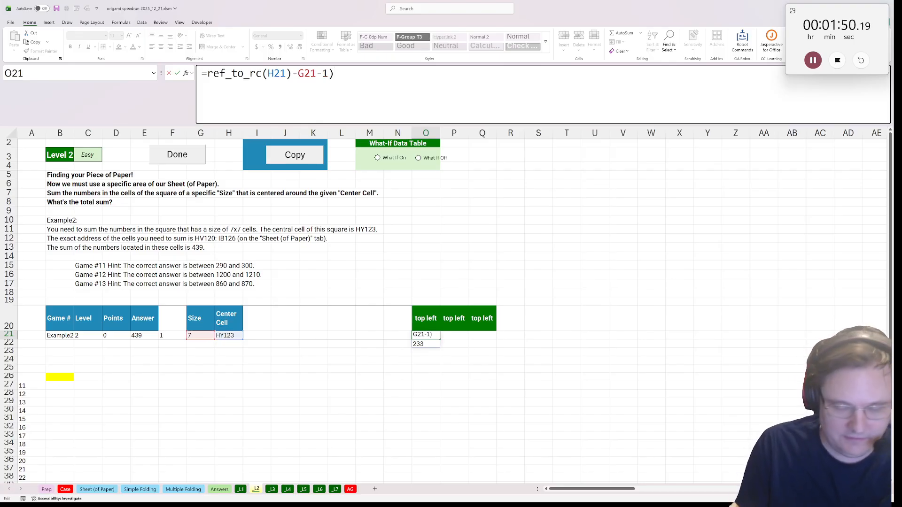
text(()
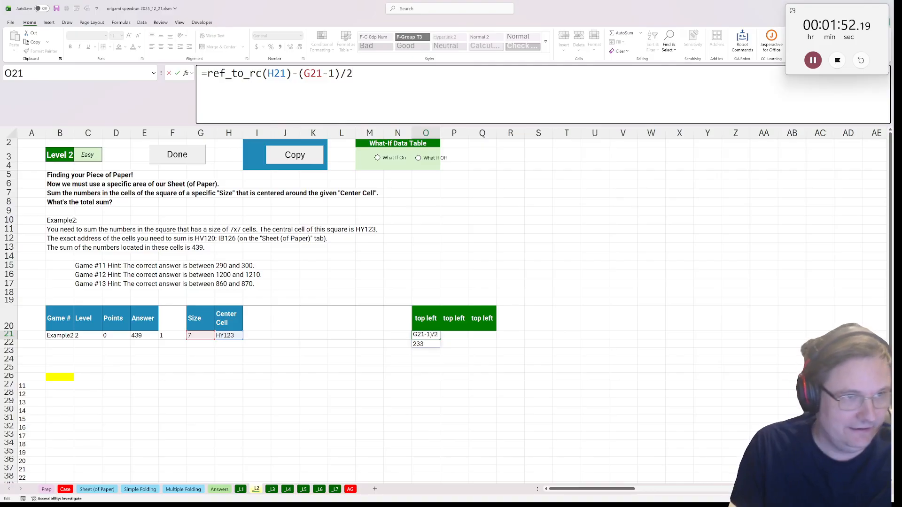
key(ctrl+Return)
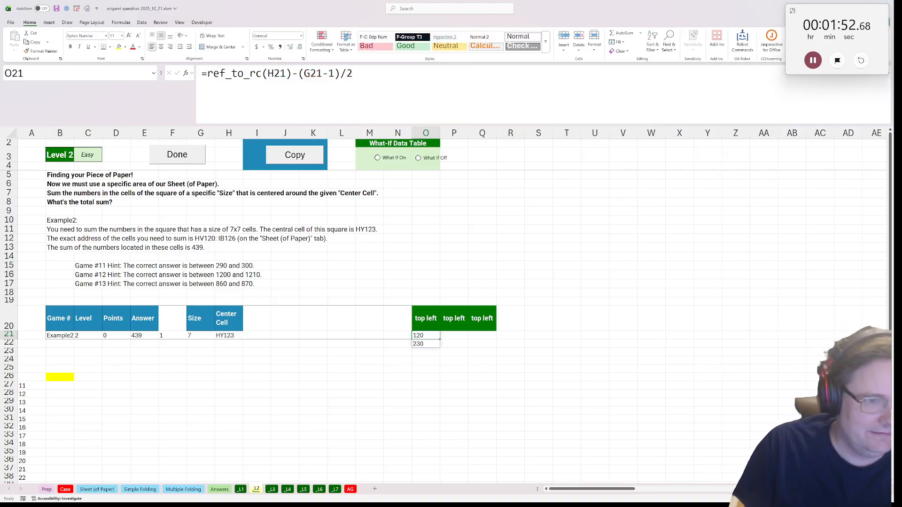
Enter =rc_to_ref(O21,O22) in P21 to turn the top-left row and column into a cell reference
click(449, 334)
text(=ref)
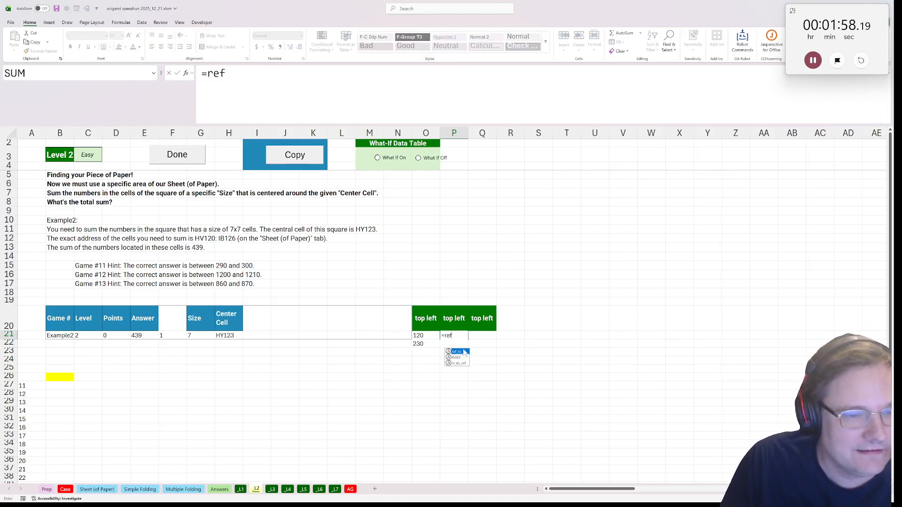
double_click(464, 352)
click(418, 335)
text(,)
click(418, 344)
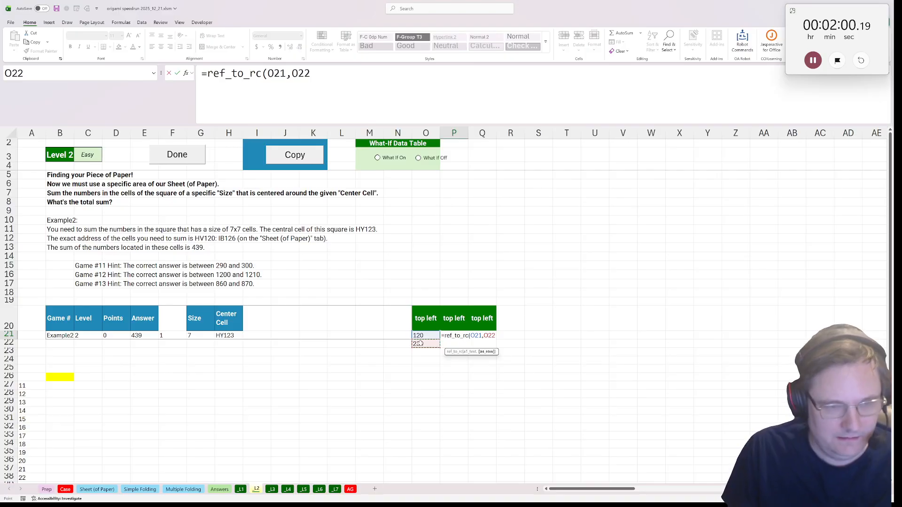
text())
drag(262, 73, 207, 73)
text(rc)
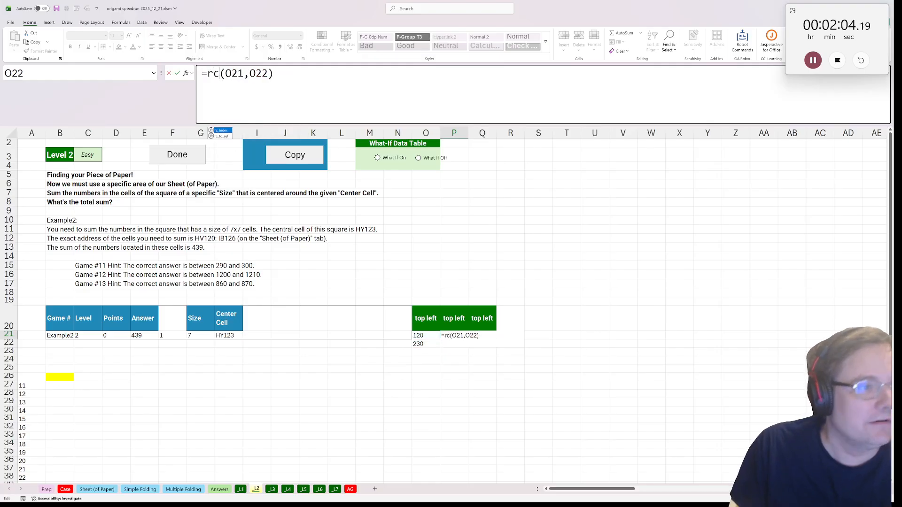
text(_to_ref)
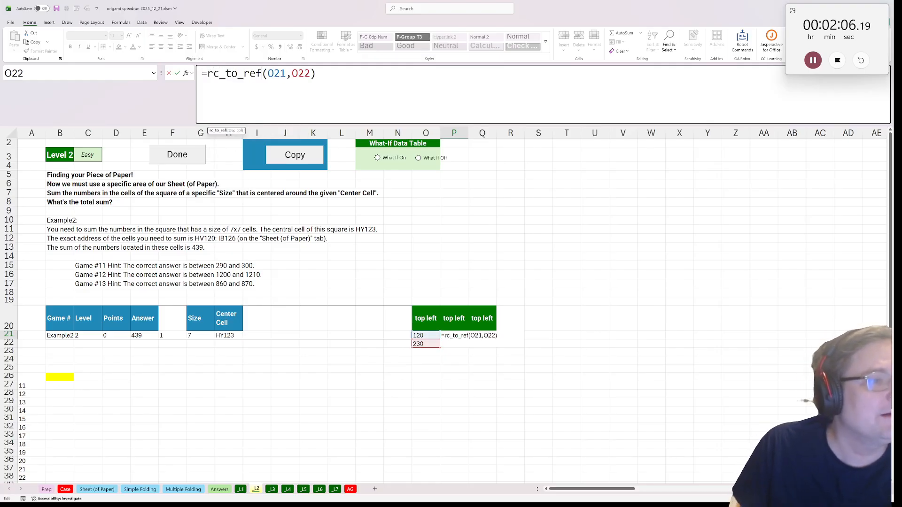
key(ctrl+Return)
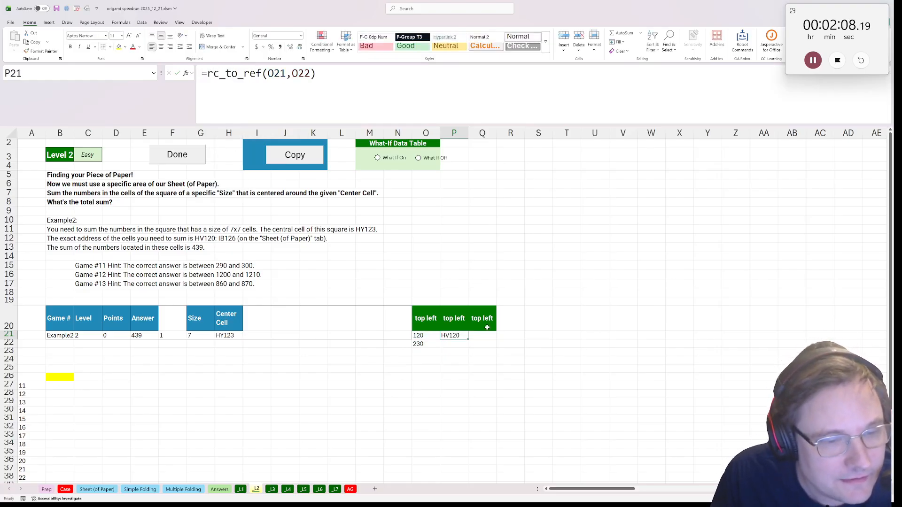
Enter =ref_to_rc(P21) in Q21 to convert the top-left reference back to row and column numbers
key(Right)
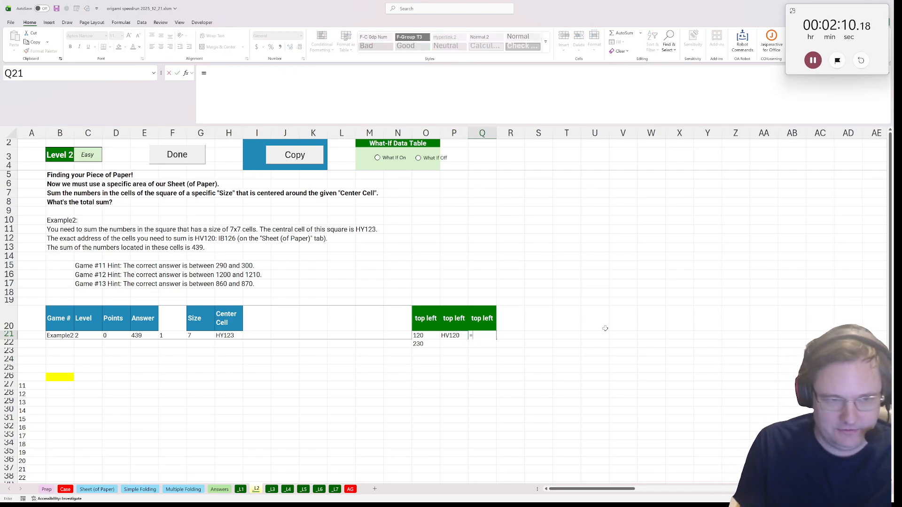
text(=rc)
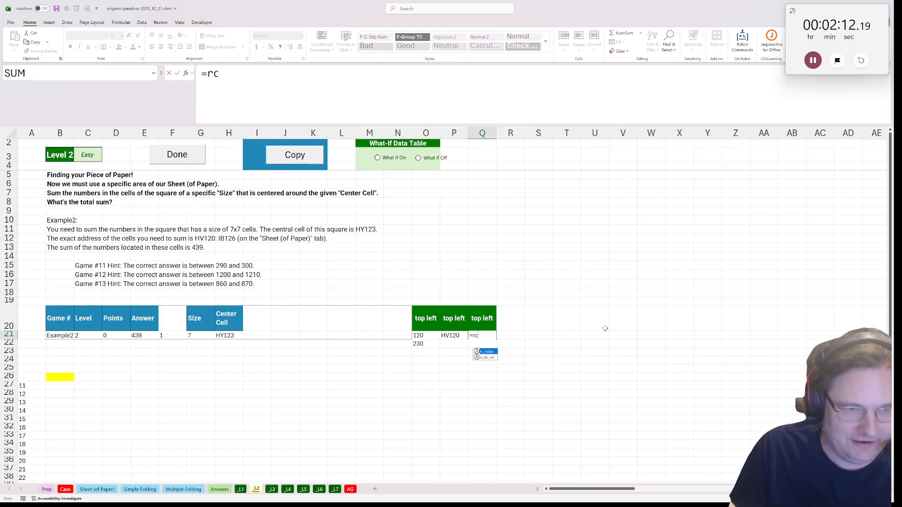
key(BackSpace)
text(ef)
double_click(488, 352)
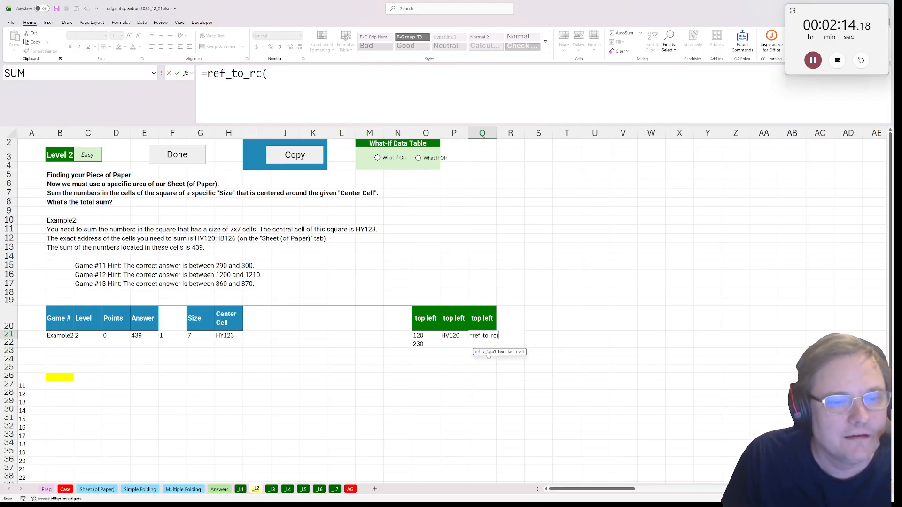
click(450, 336)
text())
key(Return)
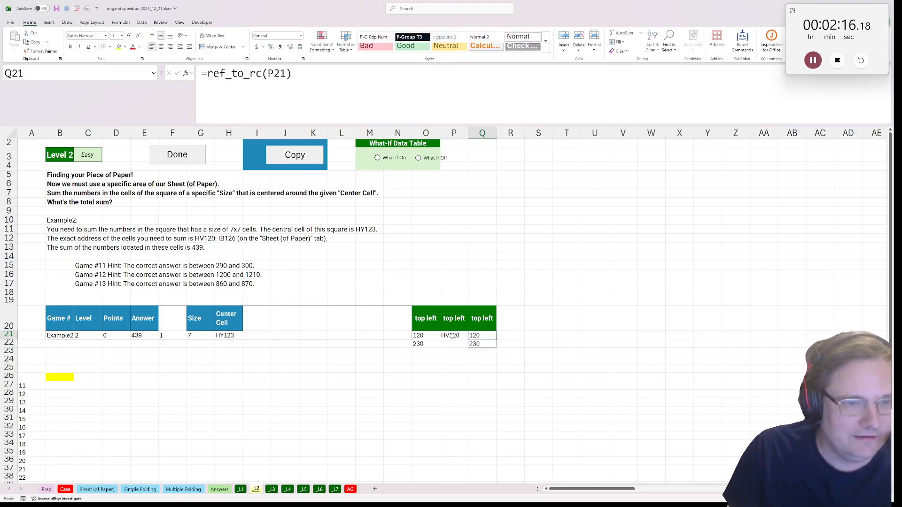
Mark the top-left reference P21 and the size cell G21 as input cells with the OA Robot command
click(451, 335)
key(ctrl+shift+p)
text(i)
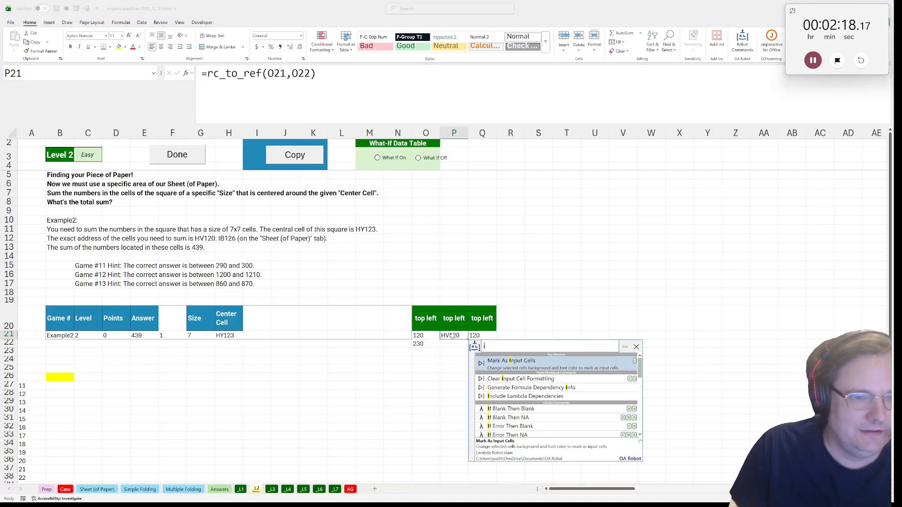
double_click(504, 360)
click(190, 335)
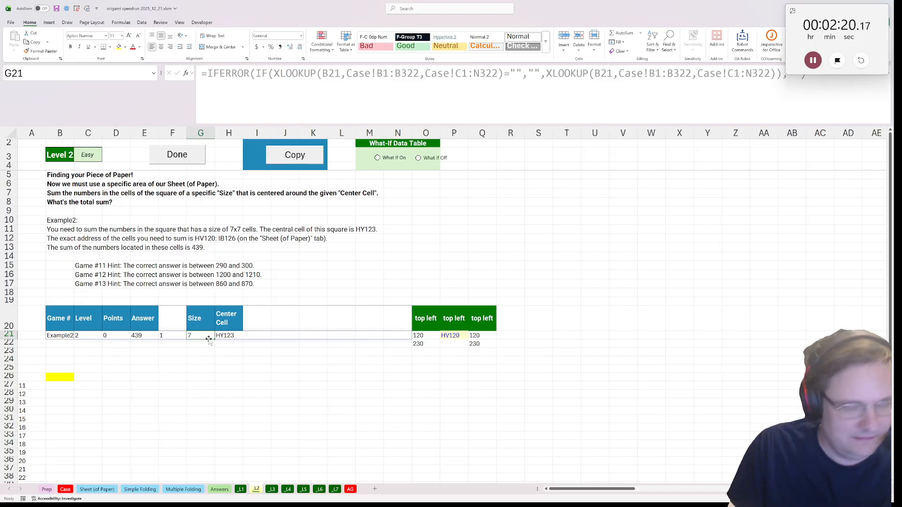
key(ctrl+shift+p)
text(i)
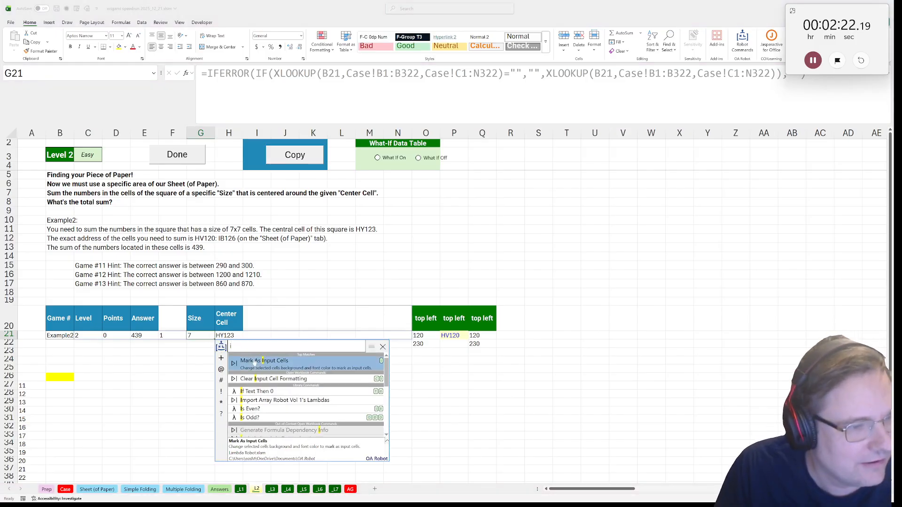
double_click(255, 362)
click(423, 336)
click(450, 335)
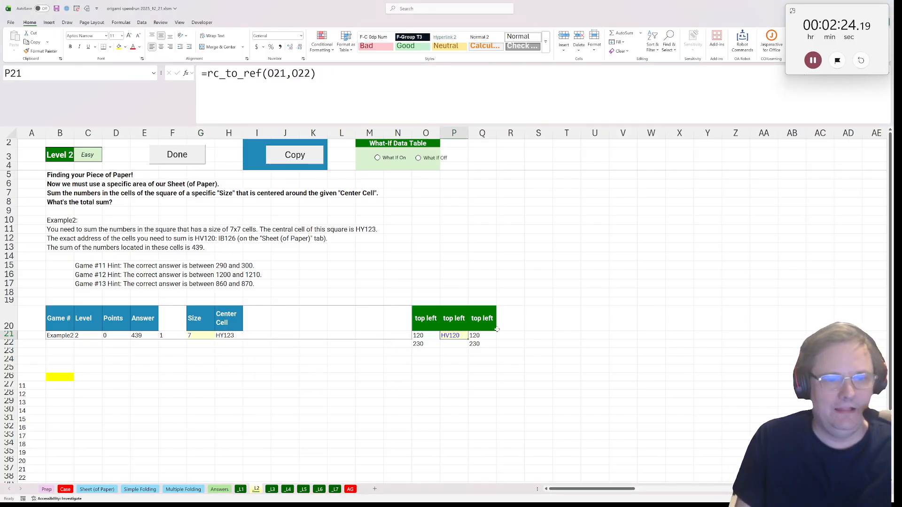
Enter the headers rows, cols and paper in R20, S20 and T20
click(512, 324)
text(paper)
key(BackSpace)
key(BackSpace)
key(BackSpace)
key(BackSpace)
key(BackSpace)
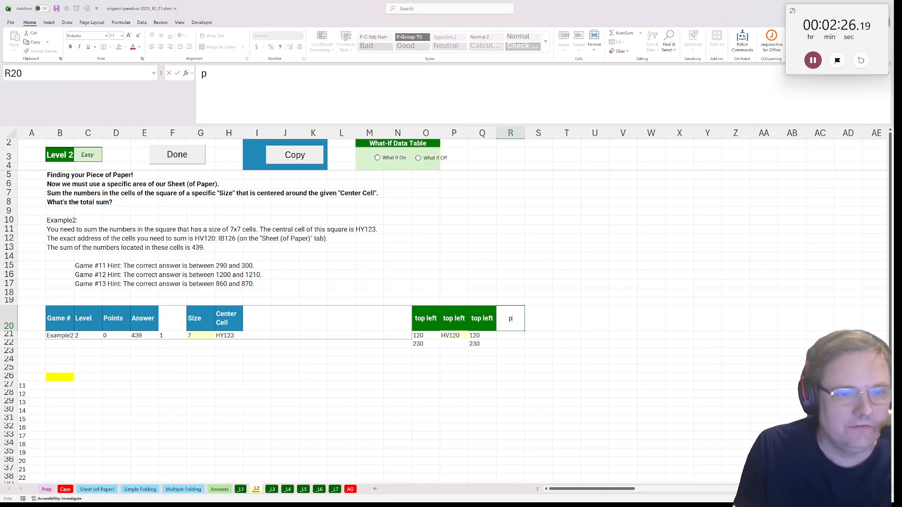
text(rows)
key(Tab)
text(cols)
key(Tab)
text(pape)
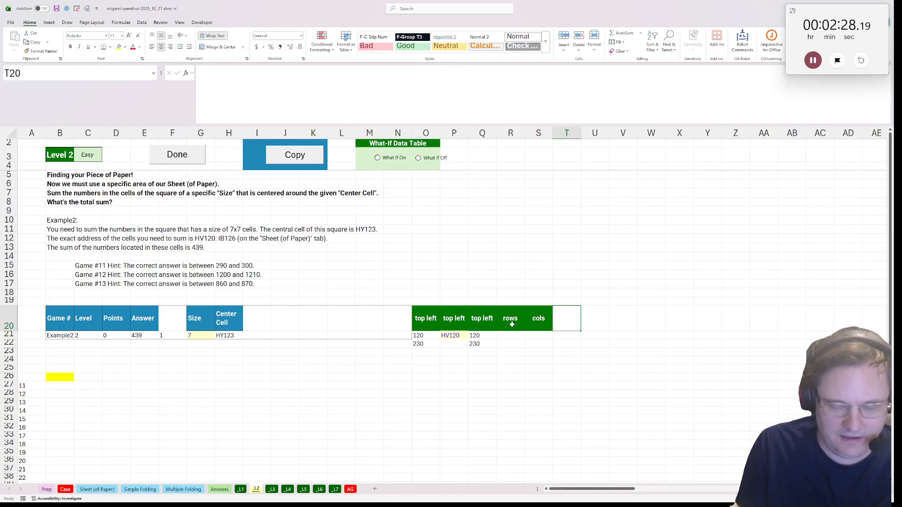
text(r)
key(Return)
On the Sheet (of Paper) sheet, select the whole number grid starting at B4 and name the range all_paper
click(92, 490)
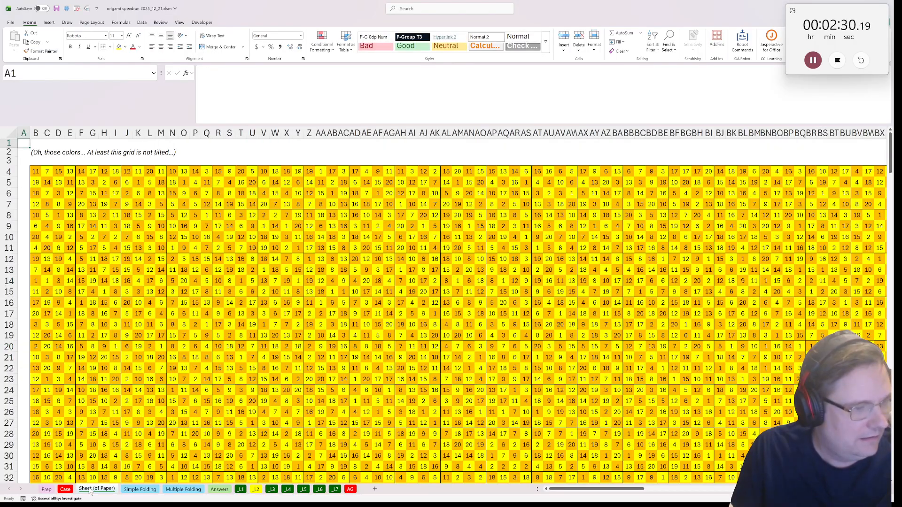
click(36, 171)
key(ctrl+shift+Down)
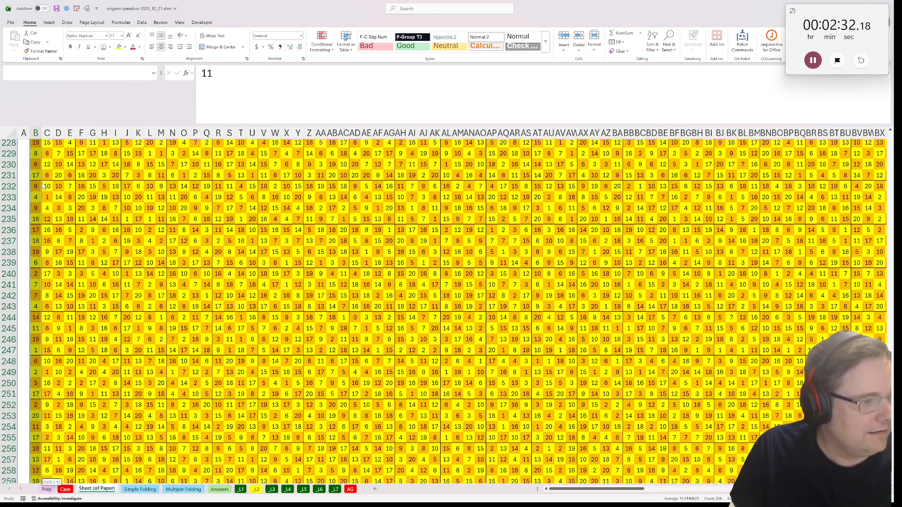
key(ctrl+shift+Right)
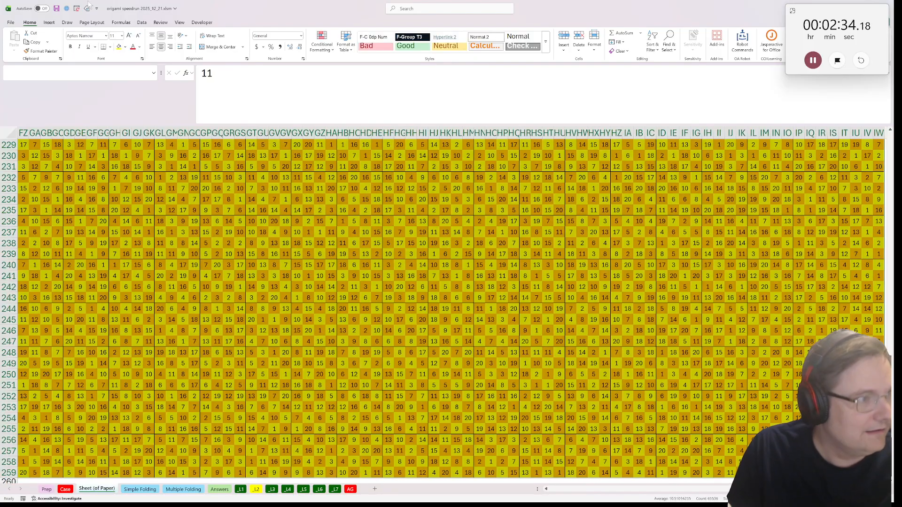
click(117, 73)
text(all_paper)
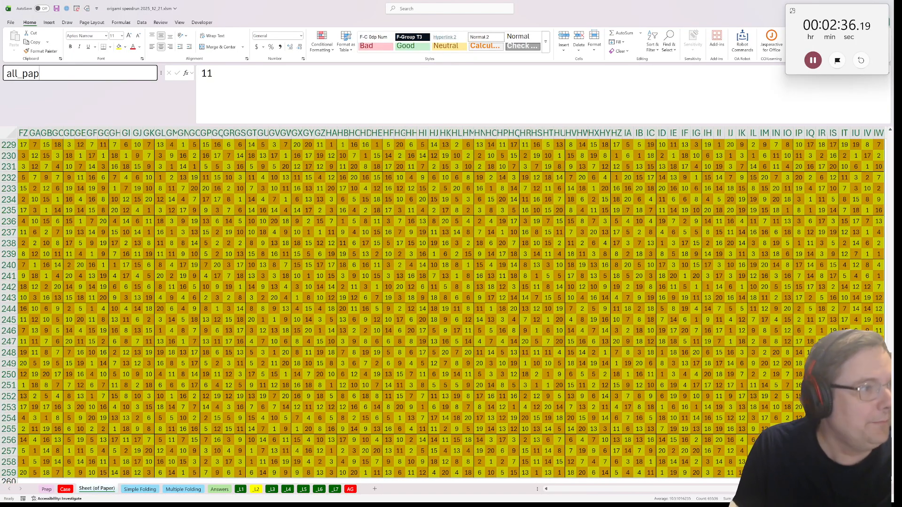
key(Return)
Back on the Level 2 sheet, enter =INDEX(Q21#,1,1) in R21 under the rows header
click(255, 489)
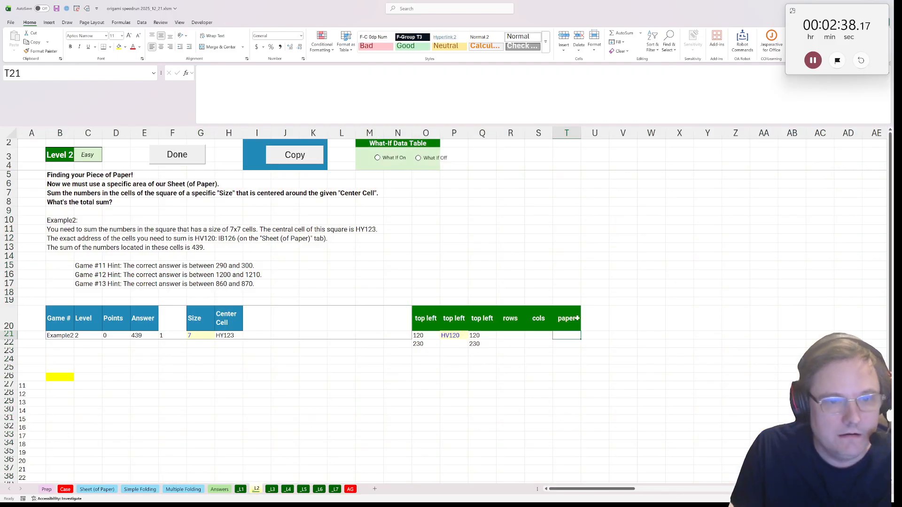
key(Left)
key(Left)
text(=i)
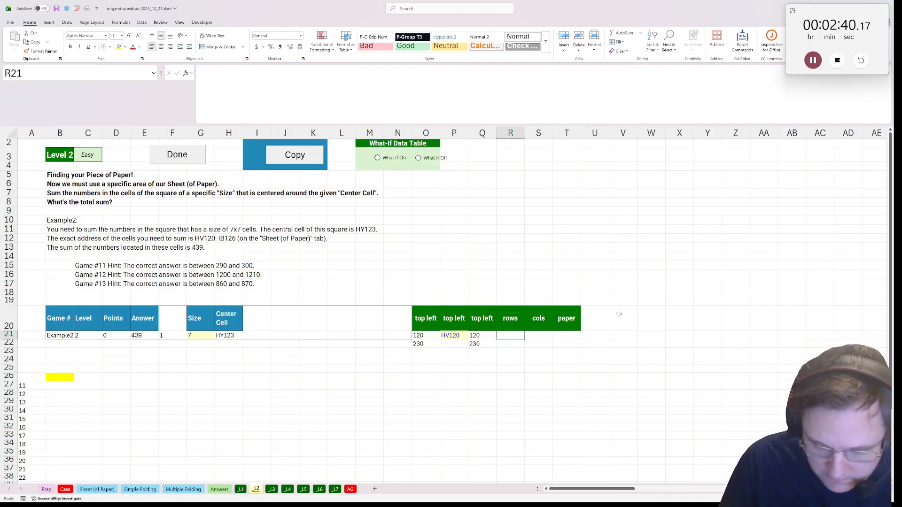
text(ndex()
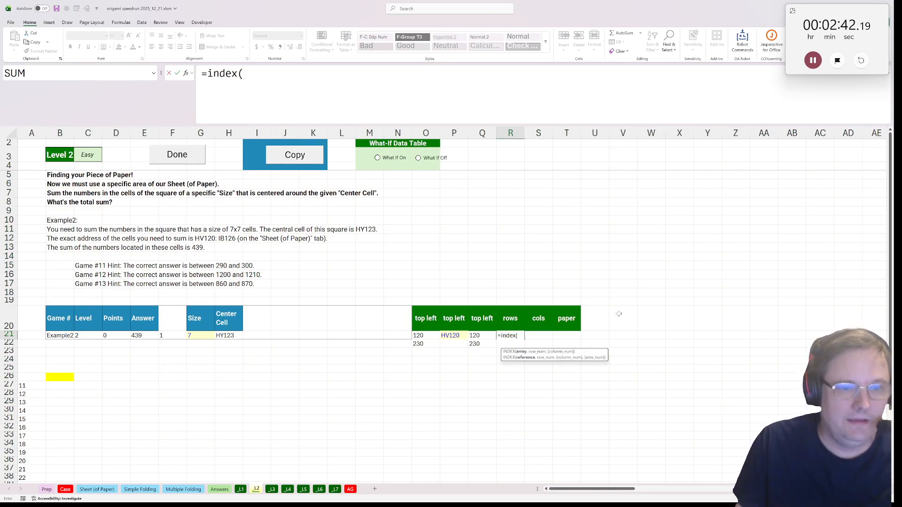
click(486, 337)
text(#,.)
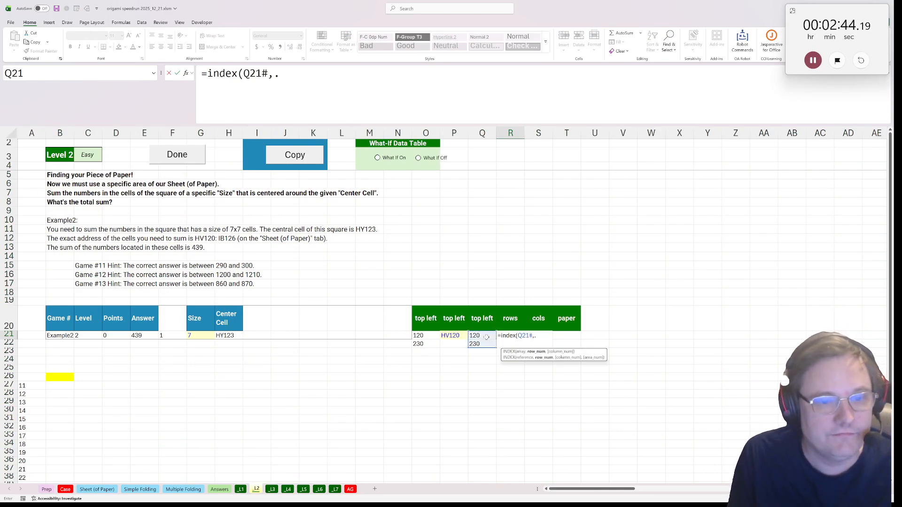
text(,)
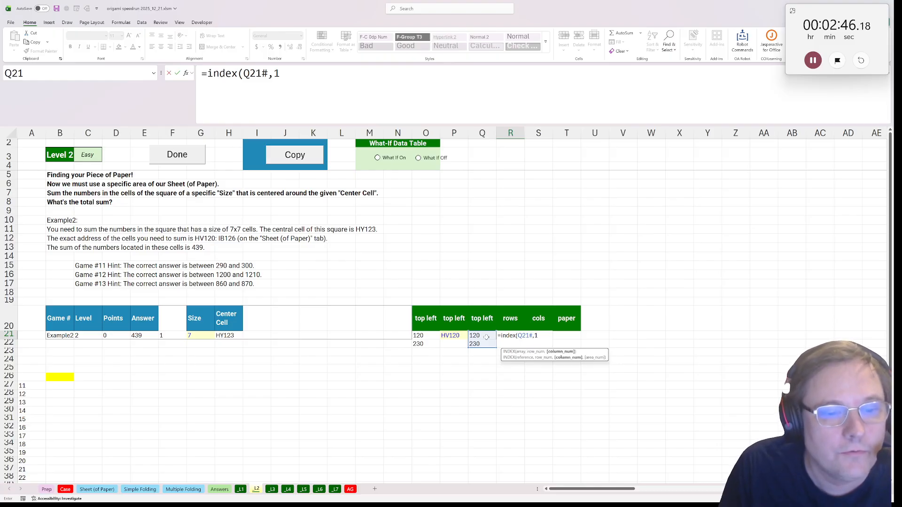
text(1)
key(ctrl+Return)
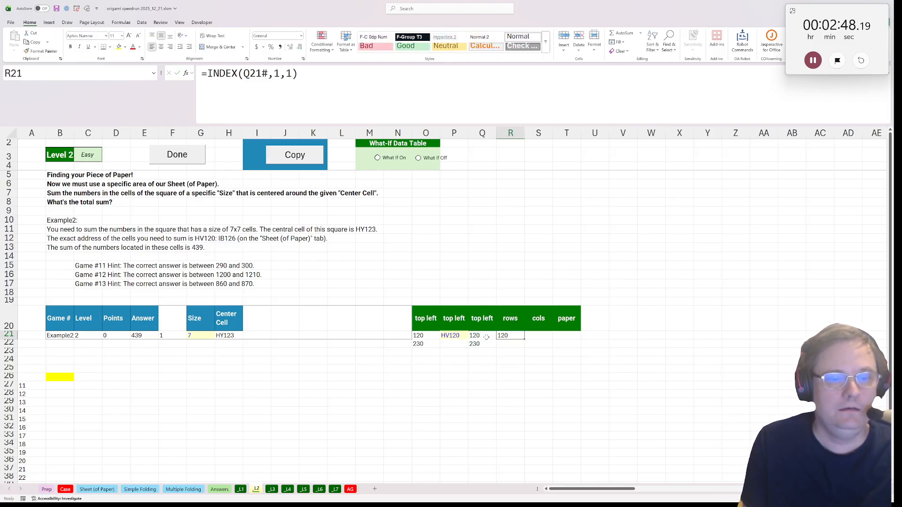
Wrap the rows formula in R21 in SEQUENCE so it reads =SEQUENCE(G21,1,INDEX(Q21#,1,1))
drag(538, 322, 538, 336)
click(539, 335)
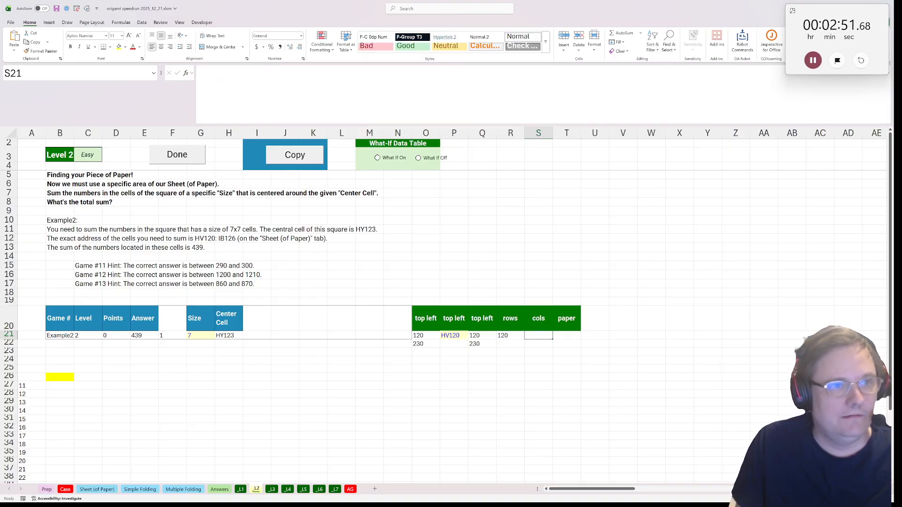
click(510, 327)
click(512, 335)
drag(208, 73, 214, 73)
text(SNDEX(Q21#,1,1)
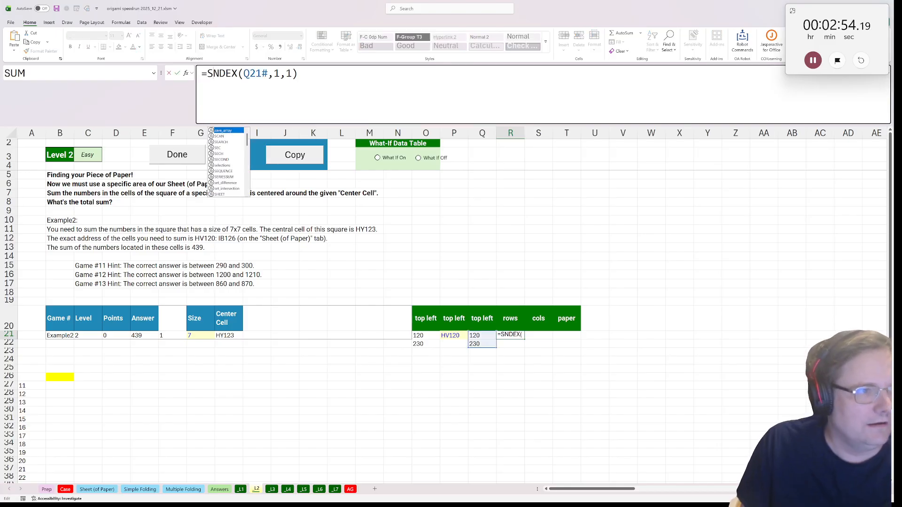
key(BackSpace)
text(I)
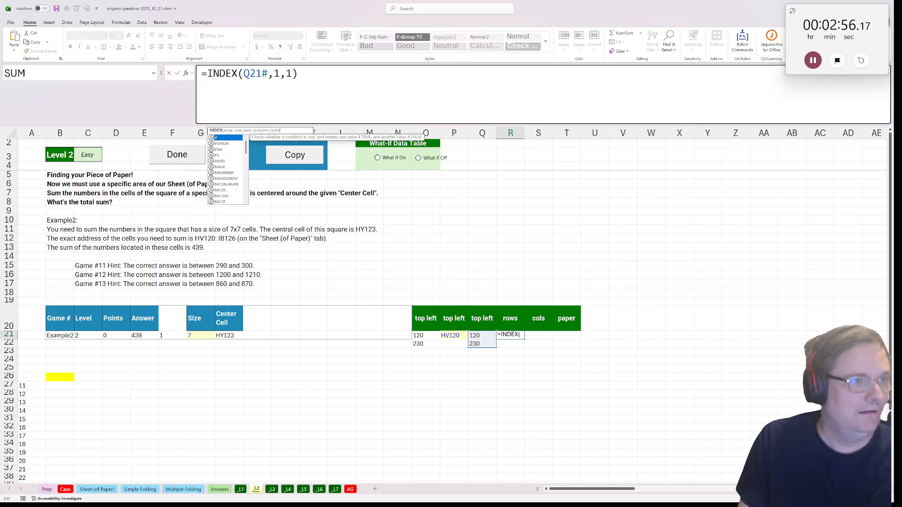
key(Left)
text(SE)
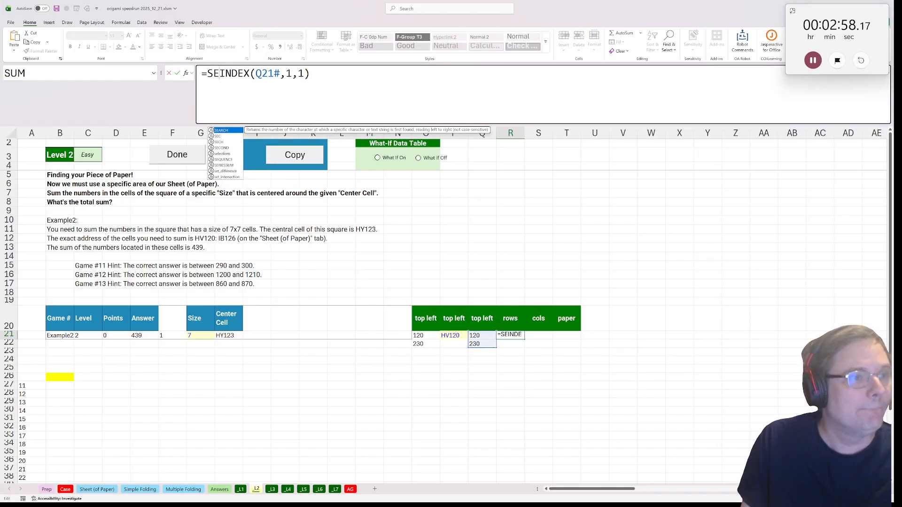
double_click(226, 160)
click(202, 335)
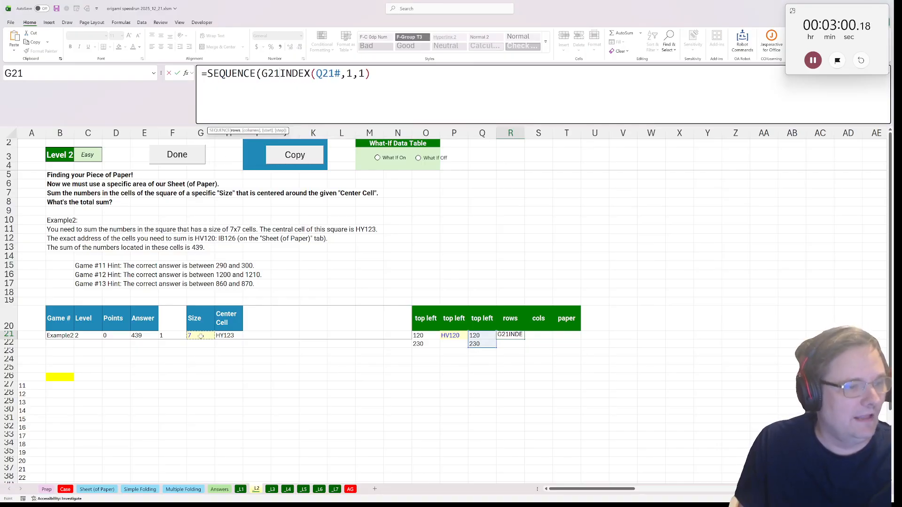
text(,1,)
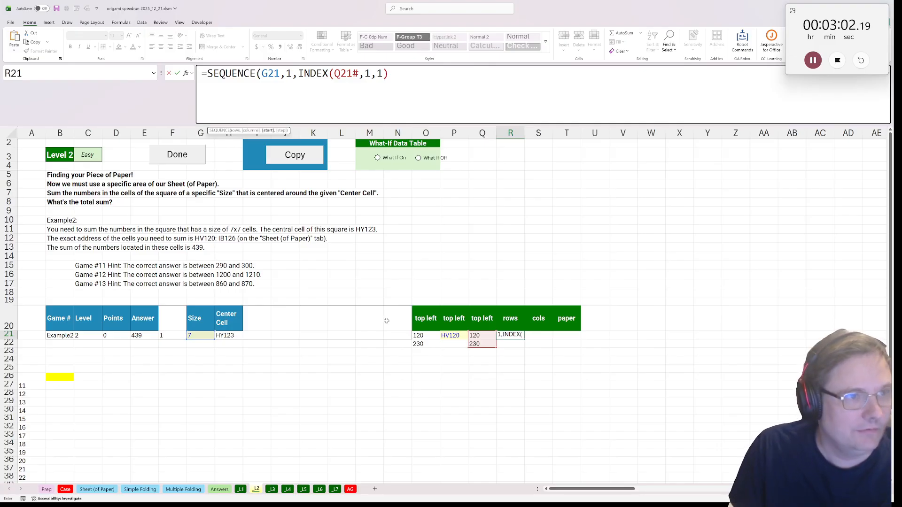
key(End)
text())
key(ctrl+Return)
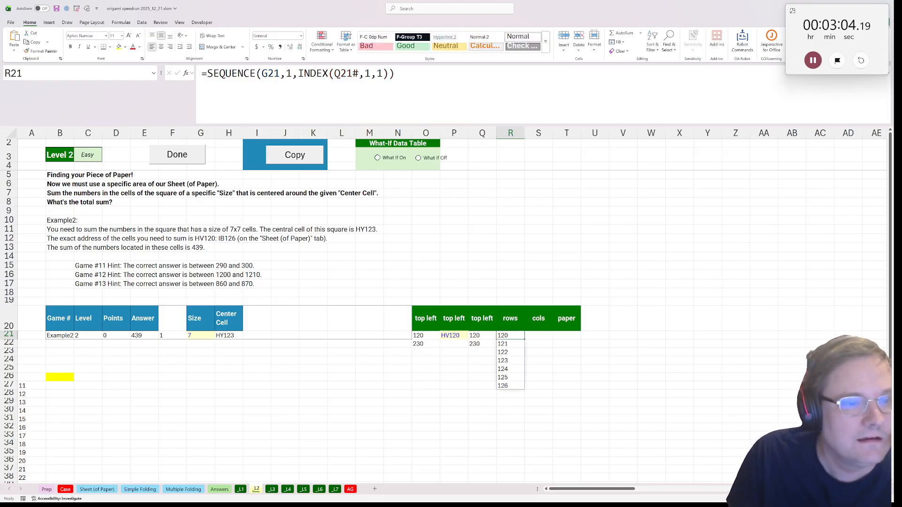
Subtract 3 from the start value in R21, making the formula =SEQUENCE(G21,1,INDEX(Q21#,1,1)-3)
key(F2)
key(ctrl+a)
click(371, 73)
click(389, 74)
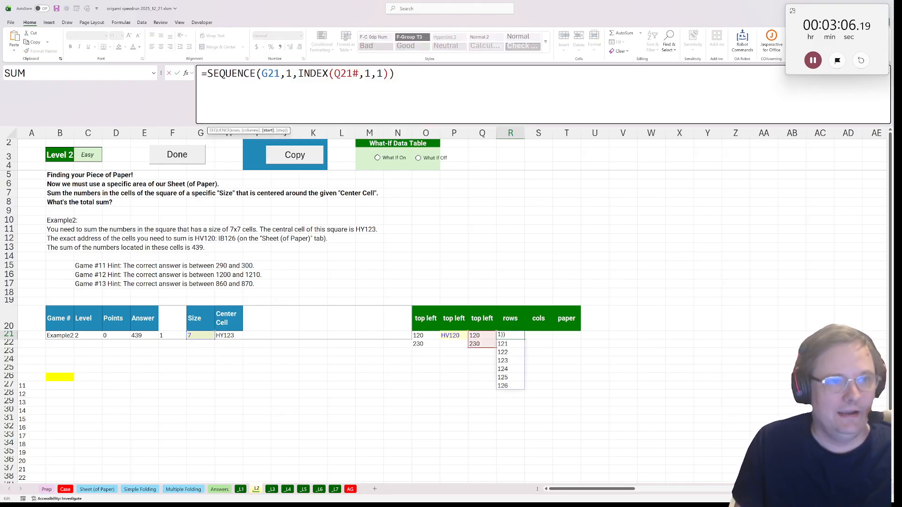
text(-3)
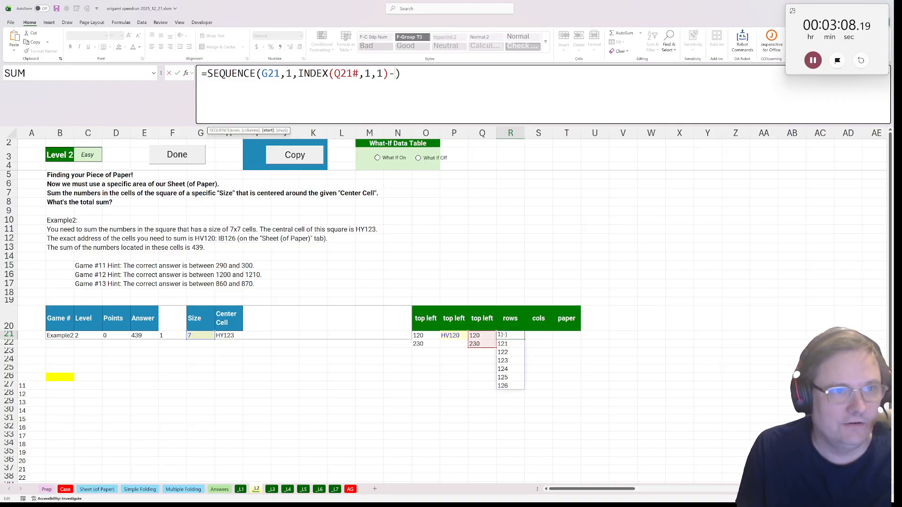
key(ctrl+Return)
Copy the rows formula text into S21 under cols and adapt it to =SEQUENCE(G21,1,INDEX(Q21#,2,1)-1)
key(F2)
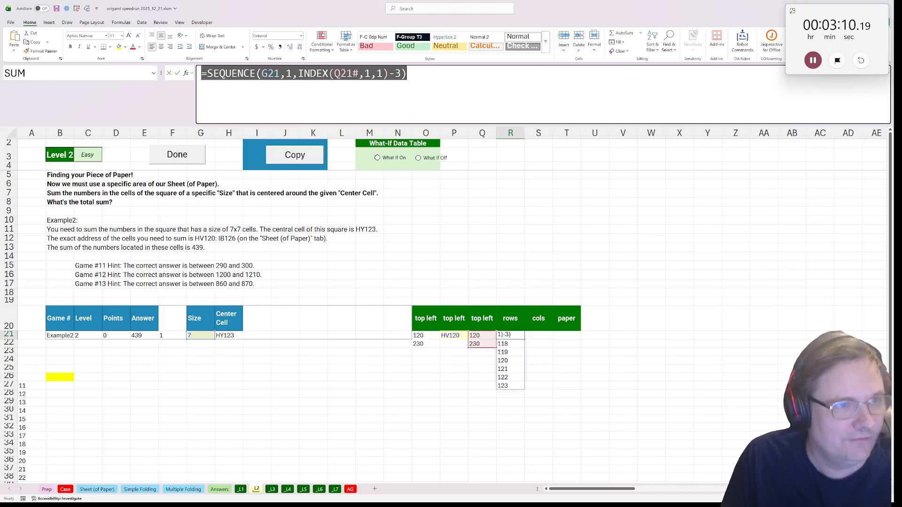
key(Escape)
click(539, 335)
key(F2)
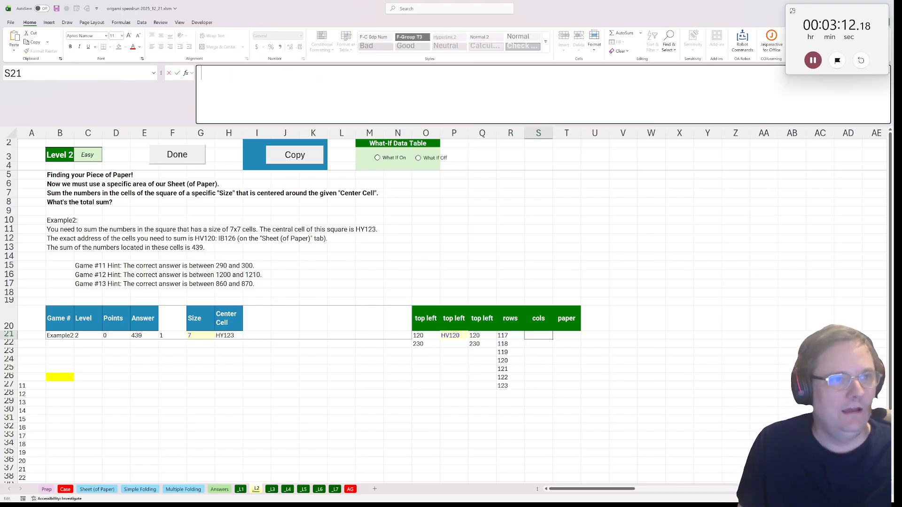
text(=SEQUENCE(G21,1,INDEX(Q21#,1,1)-3))
key(Left)
key(shift+Left)
text(1)
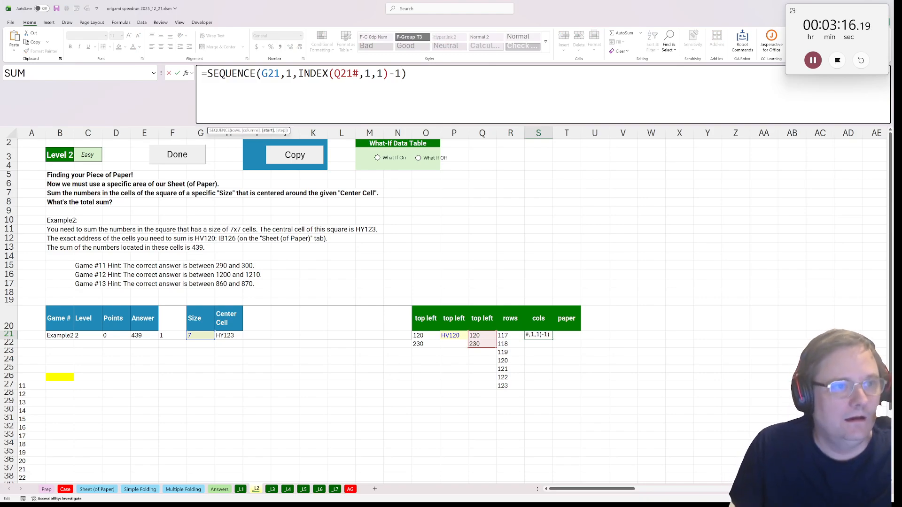
key(Left)
key(Left)
key(Left)
key(Left)
key(Left)
key(shift+Left)
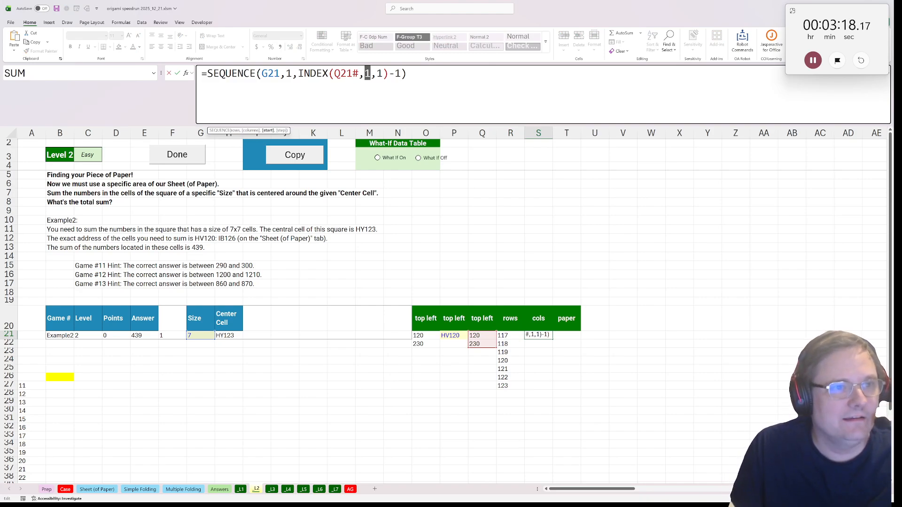
text(2)
key(Return)
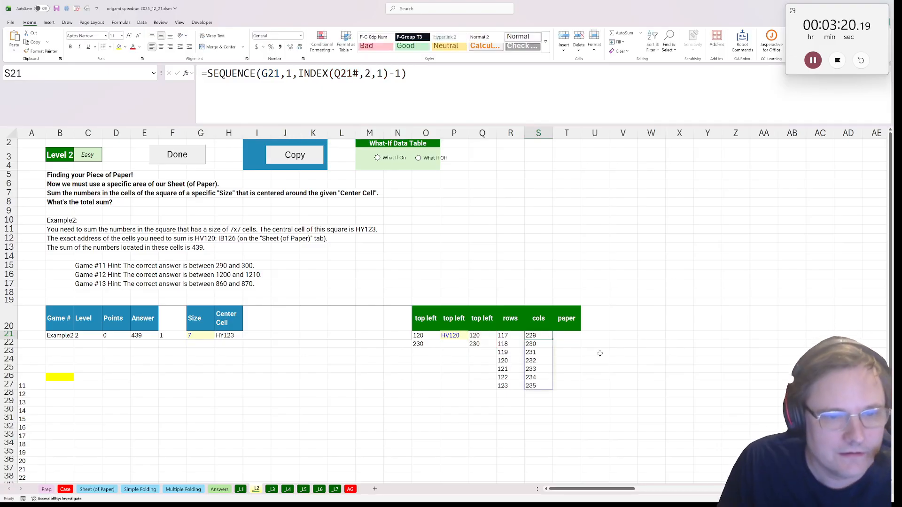
Start a formula in T21 under paper with CHOOSECOLS around CHOOSEROWS, using the named range all_paper as the array
click(569, 341)
click(568, 337)
text(=)
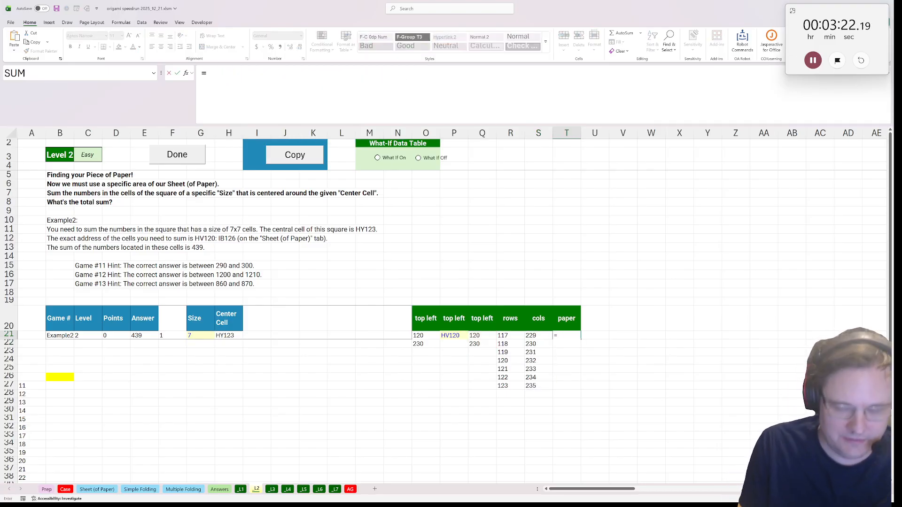
text(choosec)
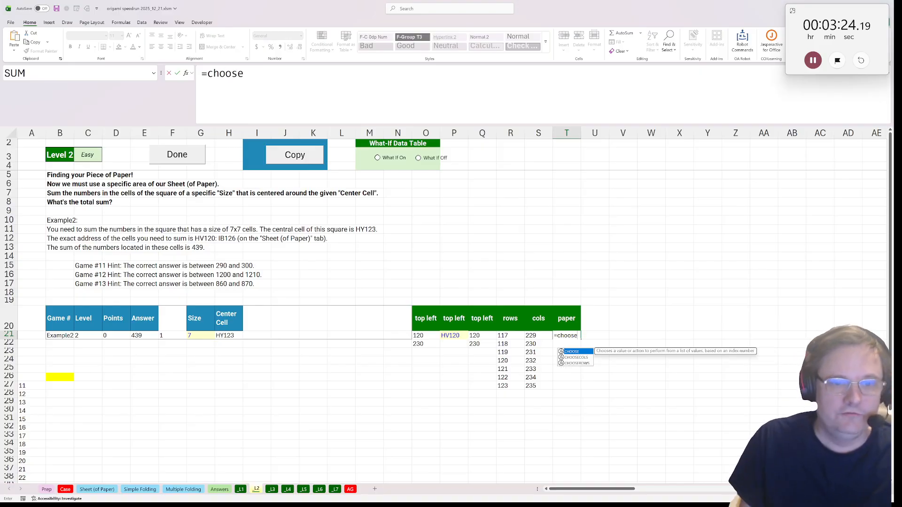
key(Tab)
text(choi)
key(BackSpace)
text(ose)
key(BackSpace)
key(BackSpace)
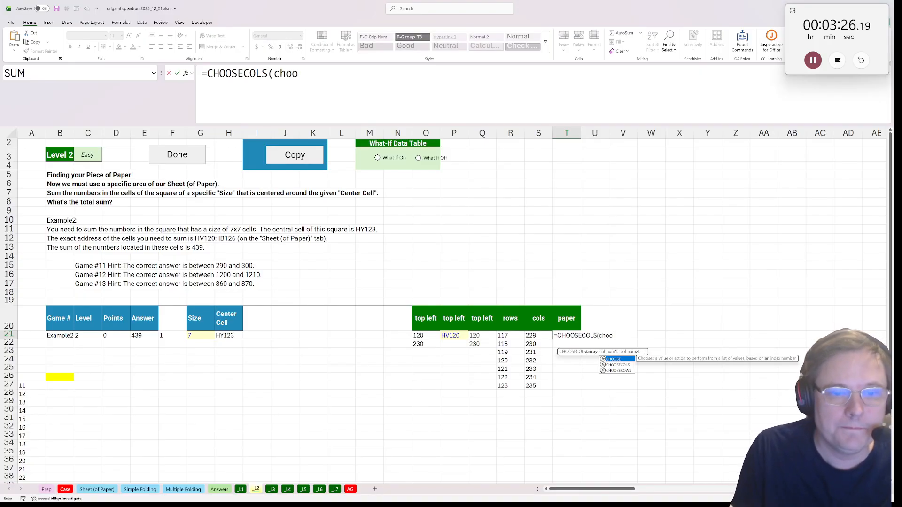
text(r)
key(Tab)
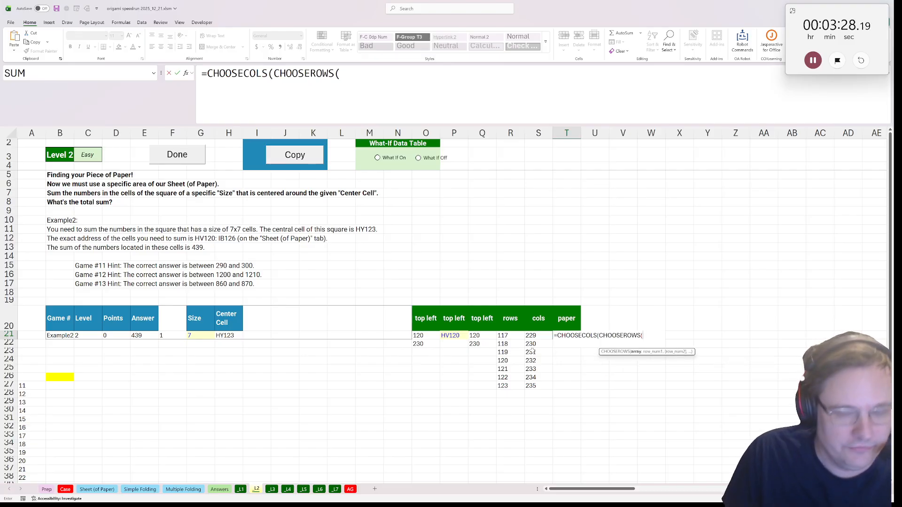
text(all)
key(Tab)
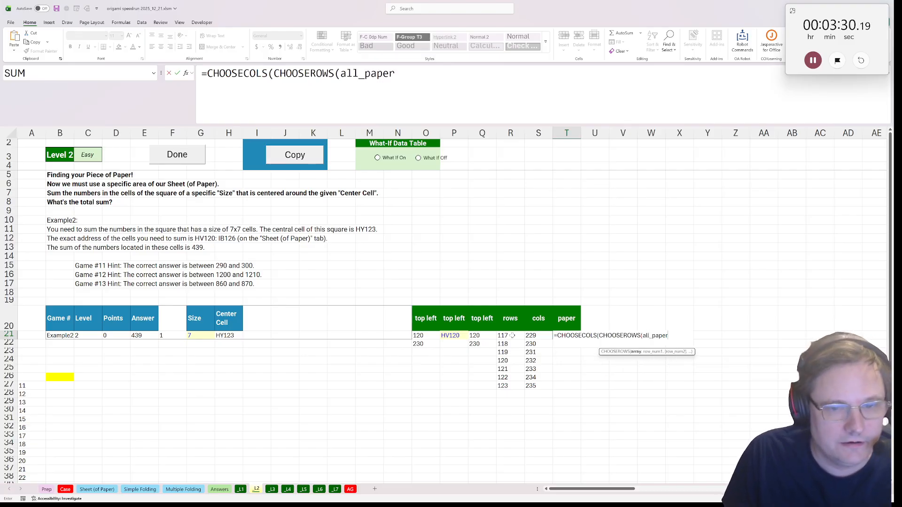
key(Return)
key(Return)
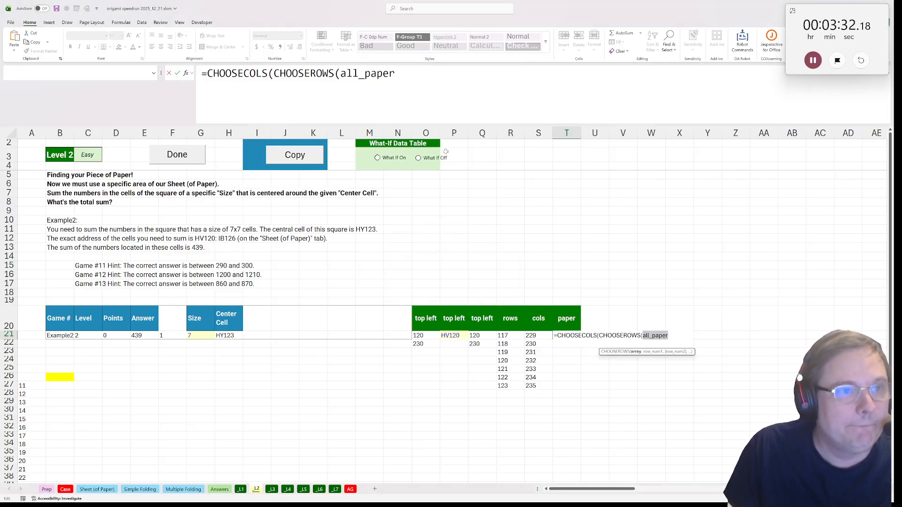
Complete the T21 formula with the spilled row and column numbers: =CHOOSECOLS(CHOOSEROWS(all_paper,R21#),S21#)
text(,)
click(510, 335)
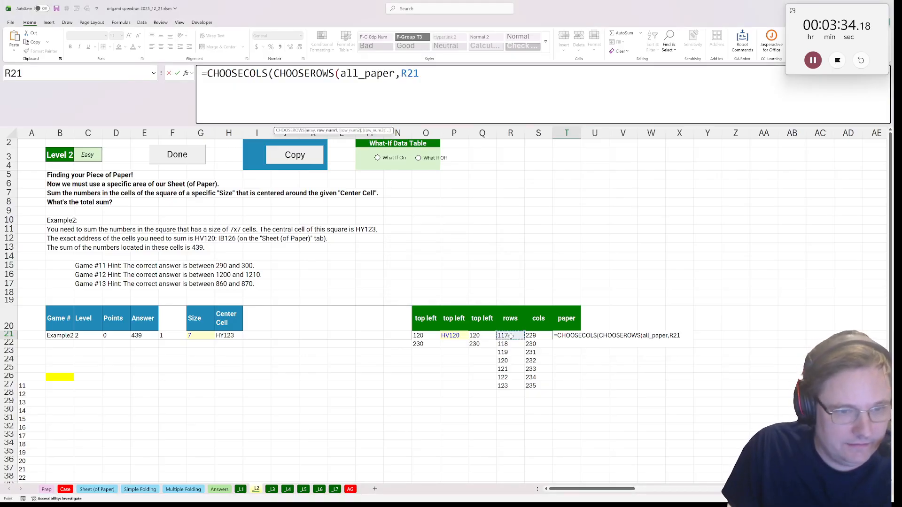
text(#,)
key(BackSpace)
text(),)
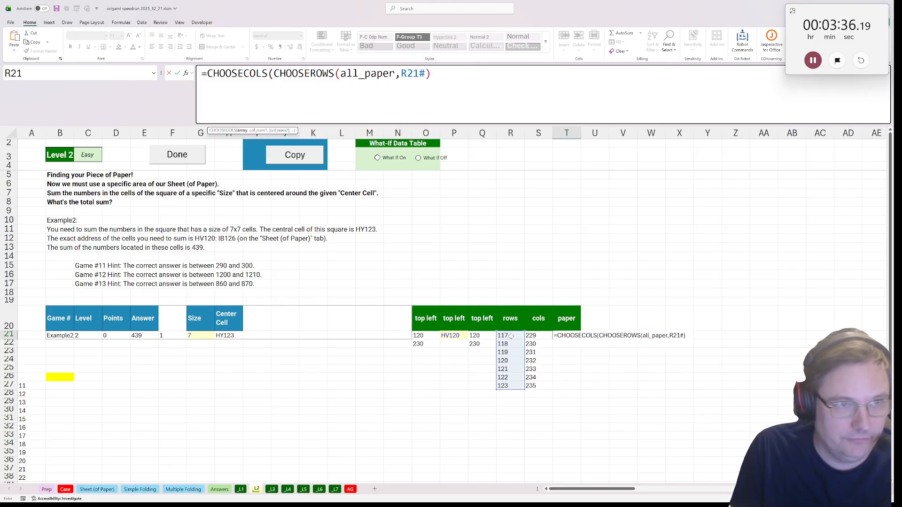
click(538, 335)
text(#))
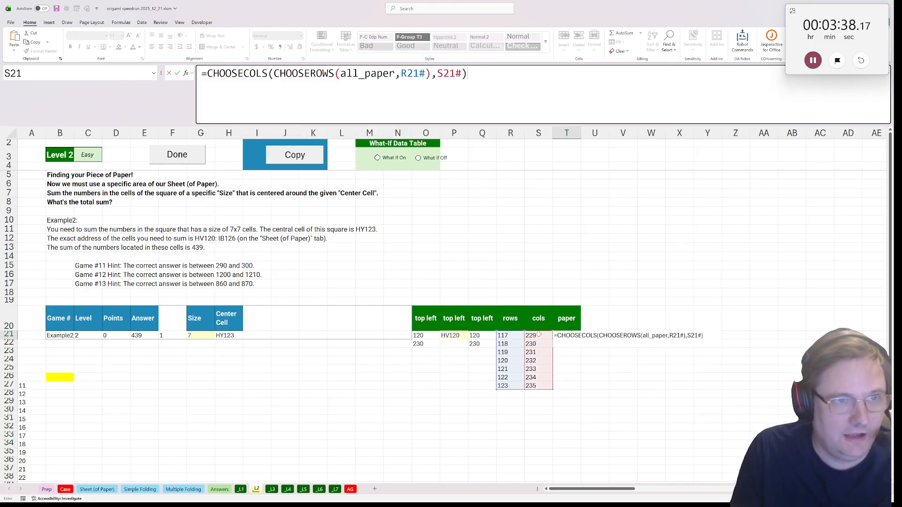
key(ctrl+Return)
Enter =SUM(T21#) in the yellow answer cell B26 to total the spilled paper square
click(66, 376)
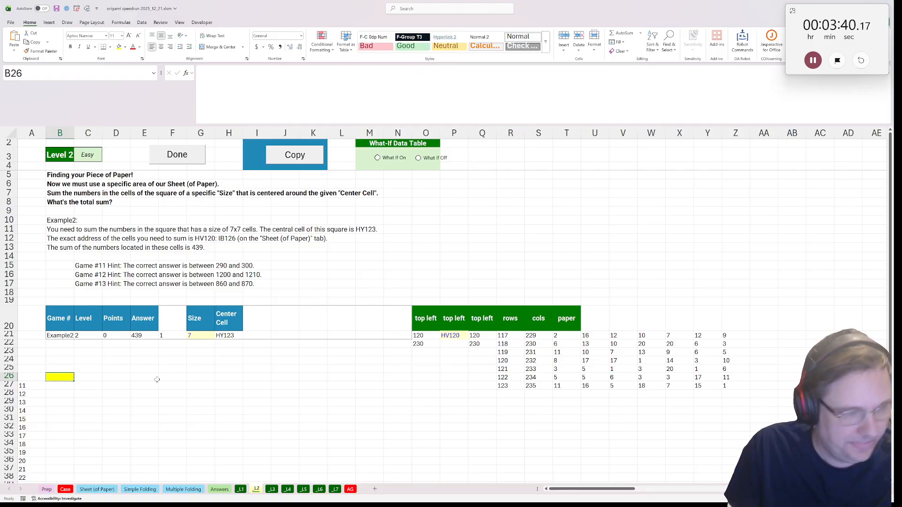
text(=sum()
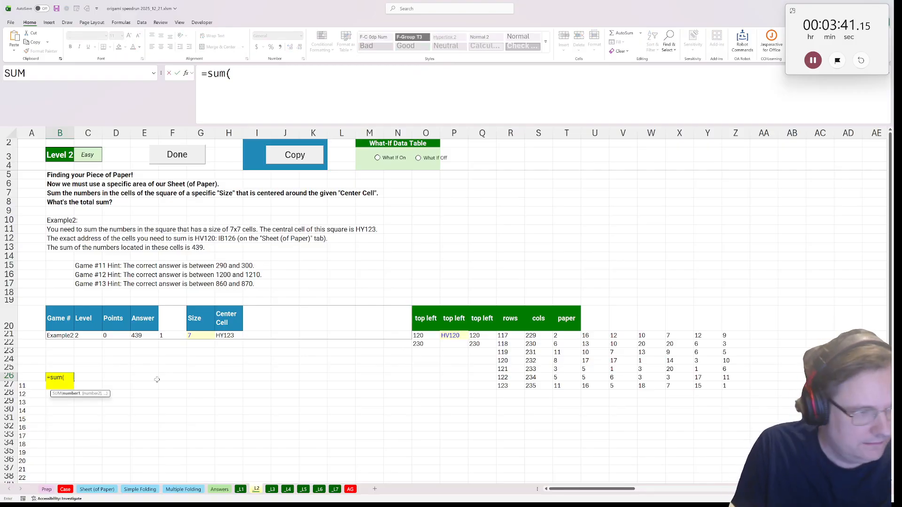
click(559, 336)
key(Return)
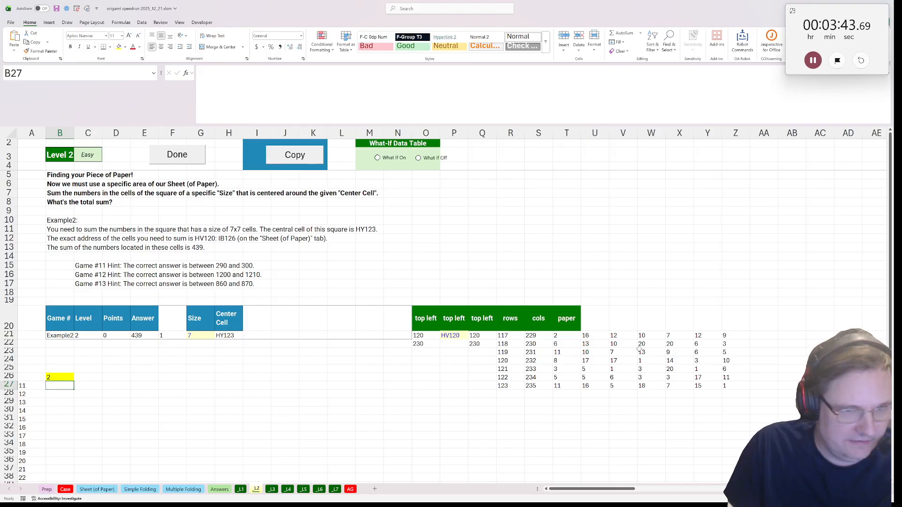
click(556, 336)
click(49, 377)
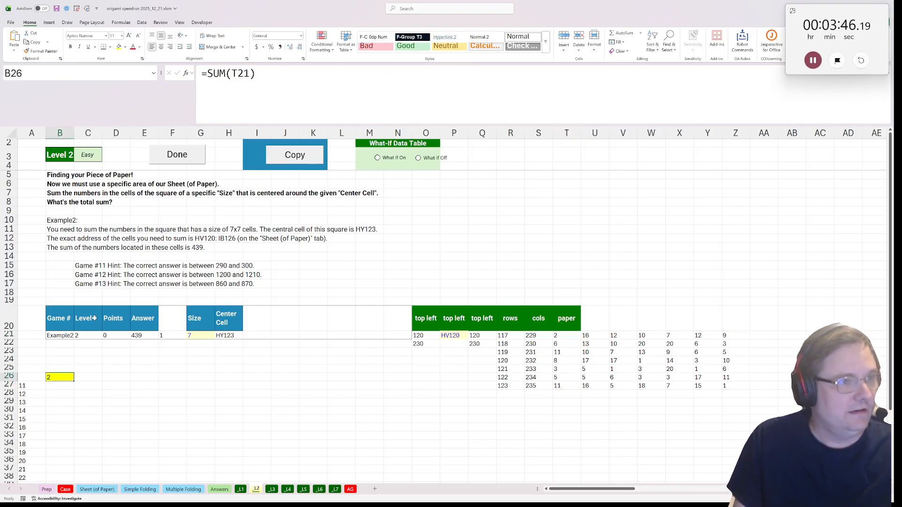
click(249, 74)
text(#)
key(ctrl+Return)
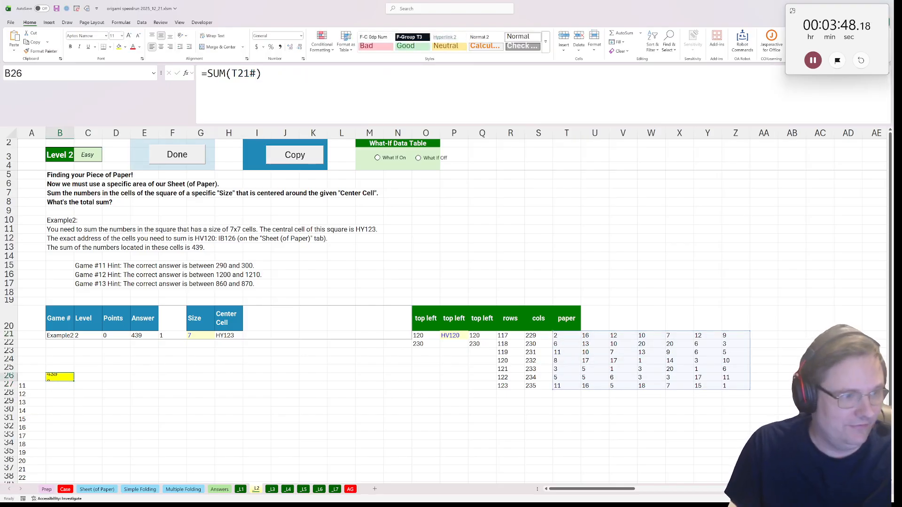
Save the paper formula in T21 as a Lambda named Paper with the OA Robot command Save Lambda As
click(559, 336)
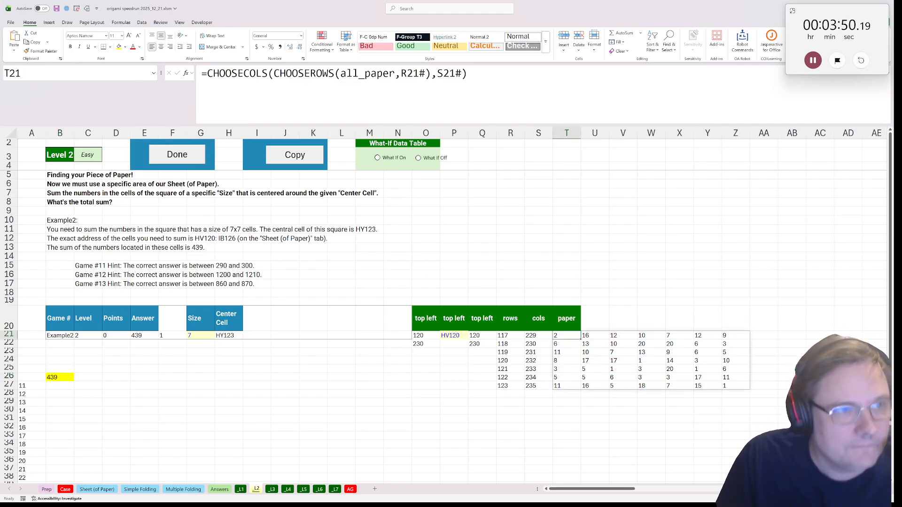
click(207, 74)
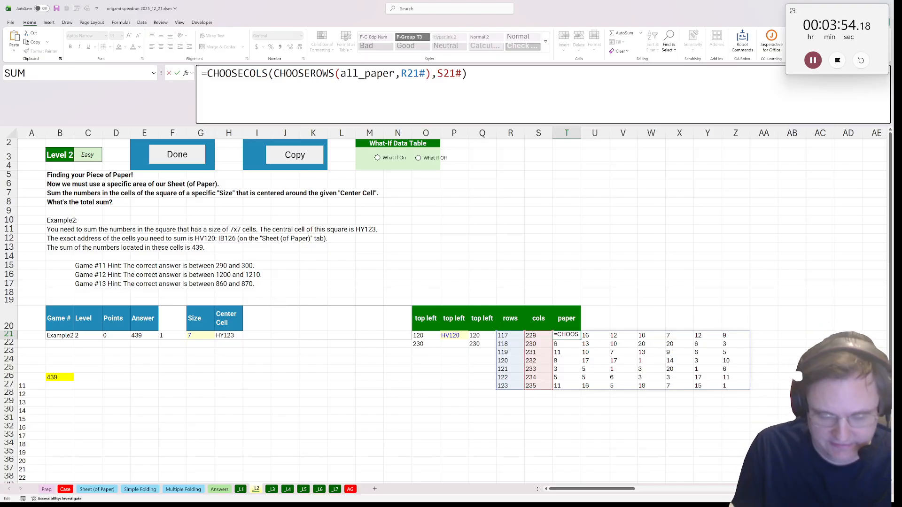
key(Escape)
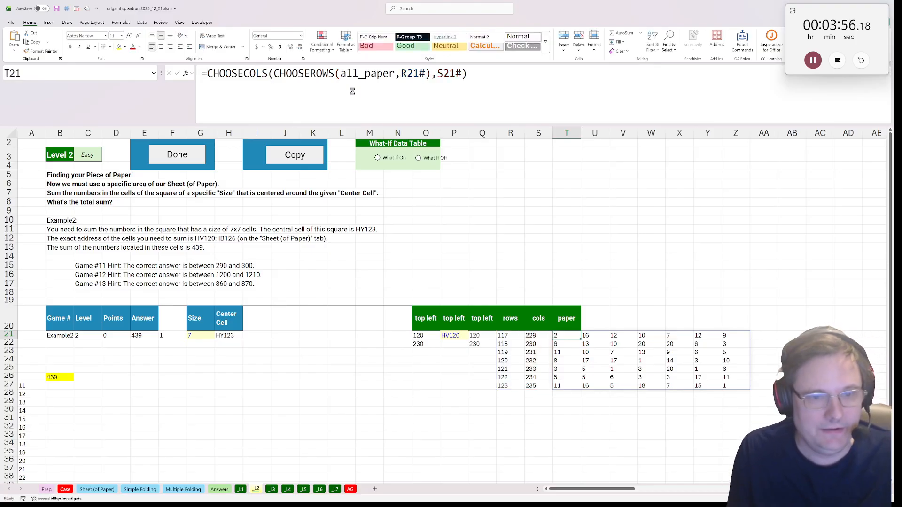
key(ctrl+shift+r)
text(sla)
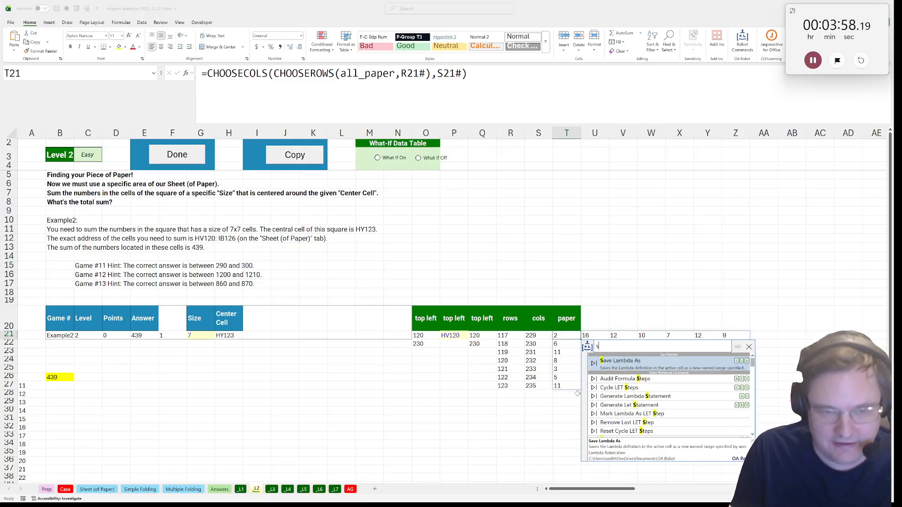
click(624, 361)
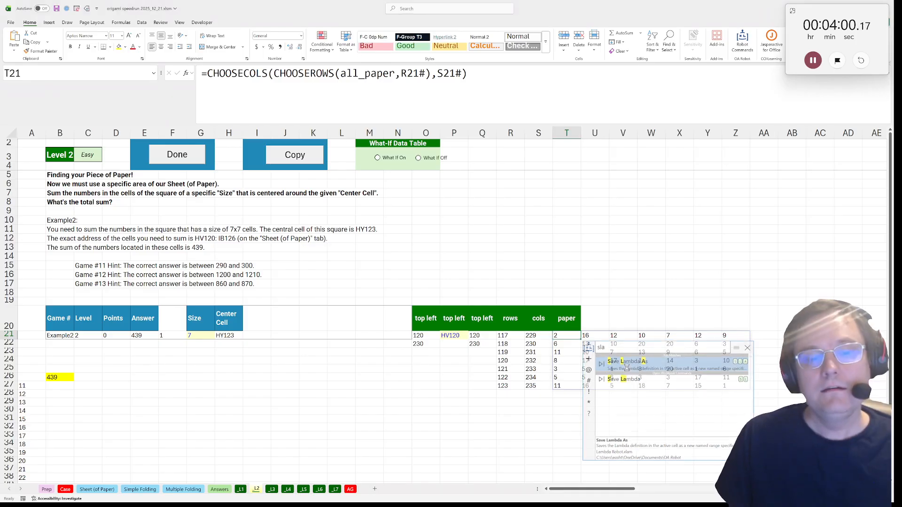
click(571, 340)
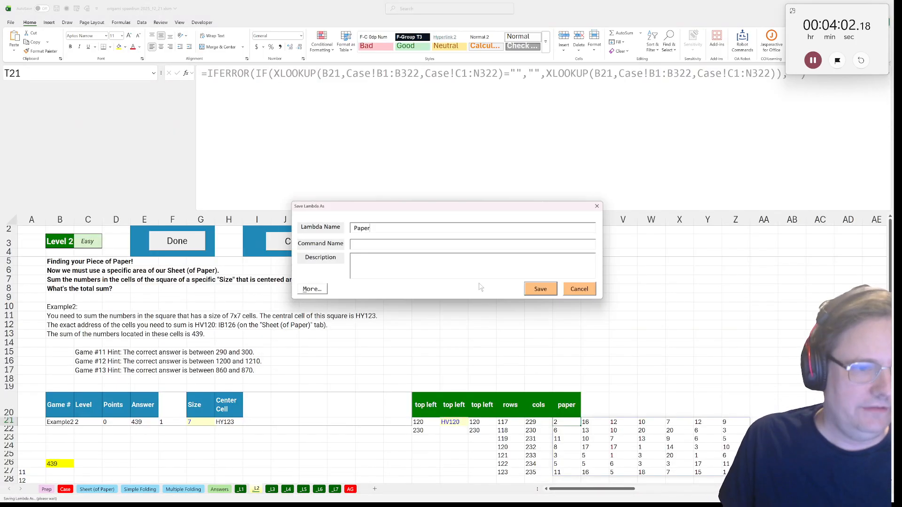
click(553, 290)
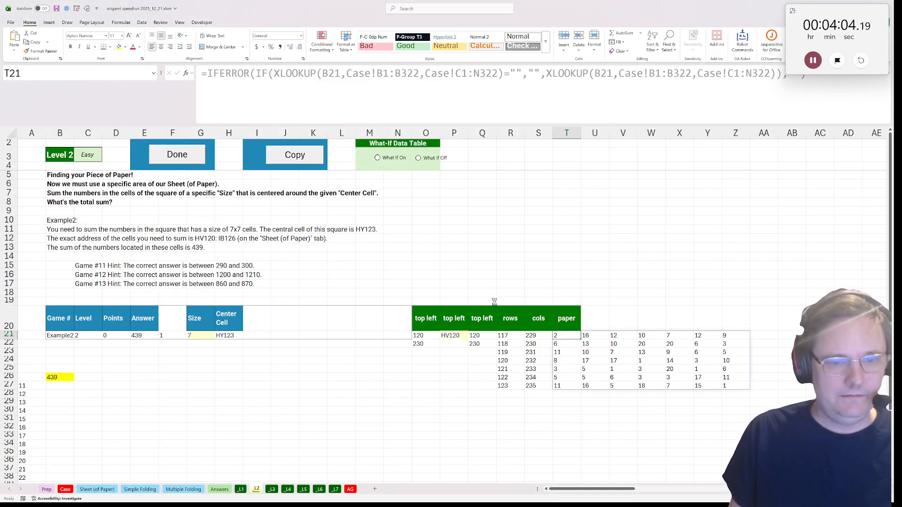
Mark Level 2 as done and go from Level 3 to the Simple Folding sheet
click(171, 162)
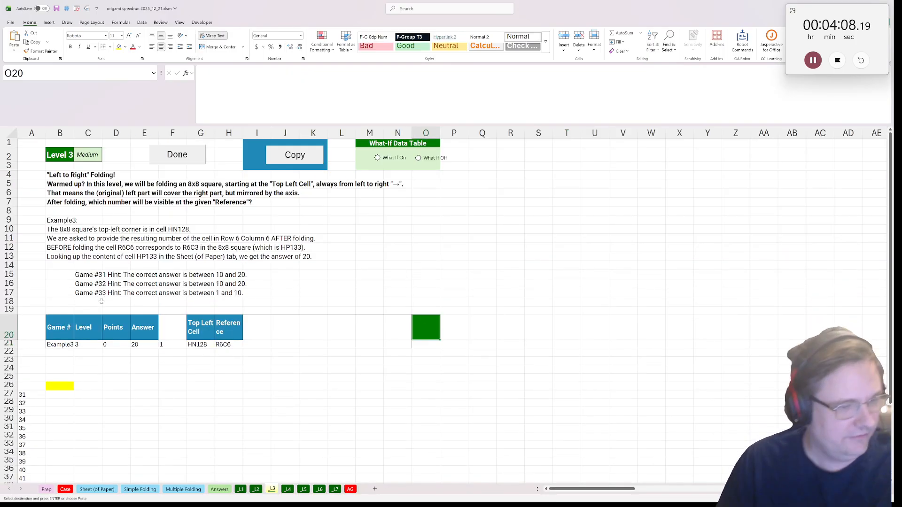
click(98, 489)
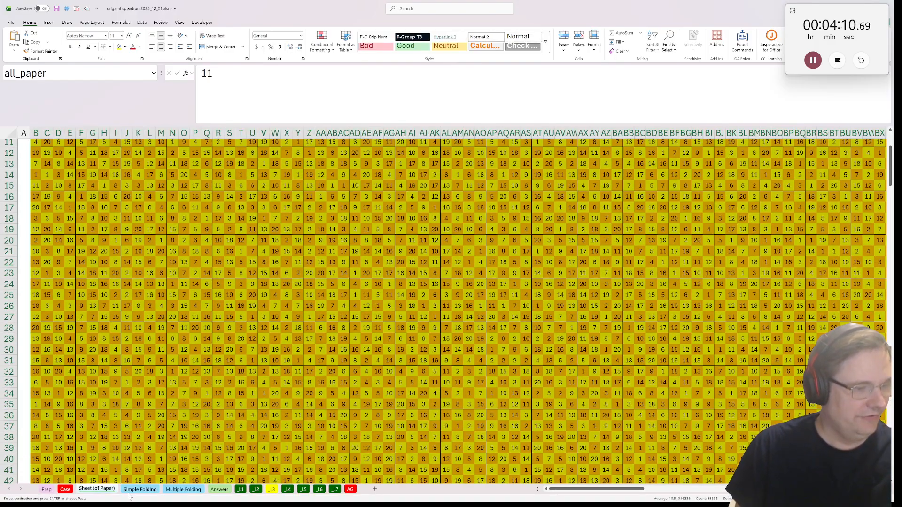
click(140, 489)
Label B29 "in" below the unfolded example and enter =C19:J26 in C29 to bring in its 8x8 grid
click(48, 350)
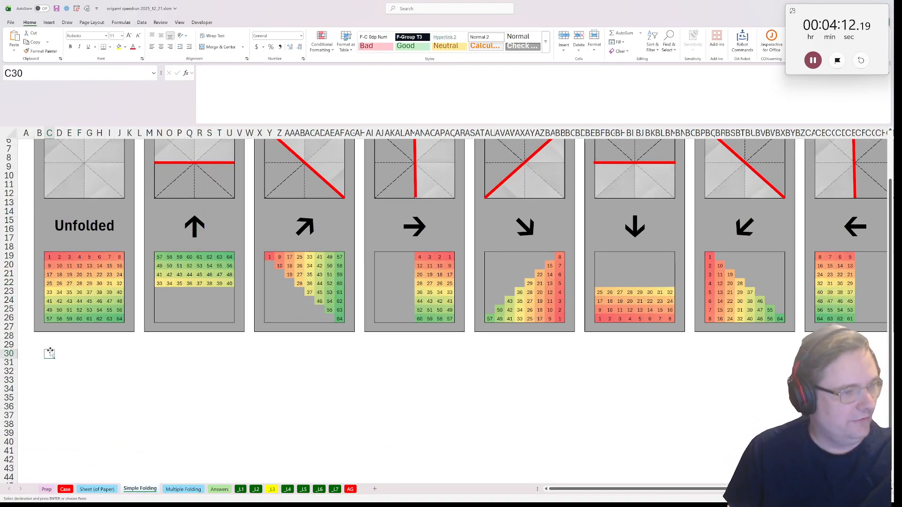
key(Left)
key(Up)
text(in)
key(Tab)
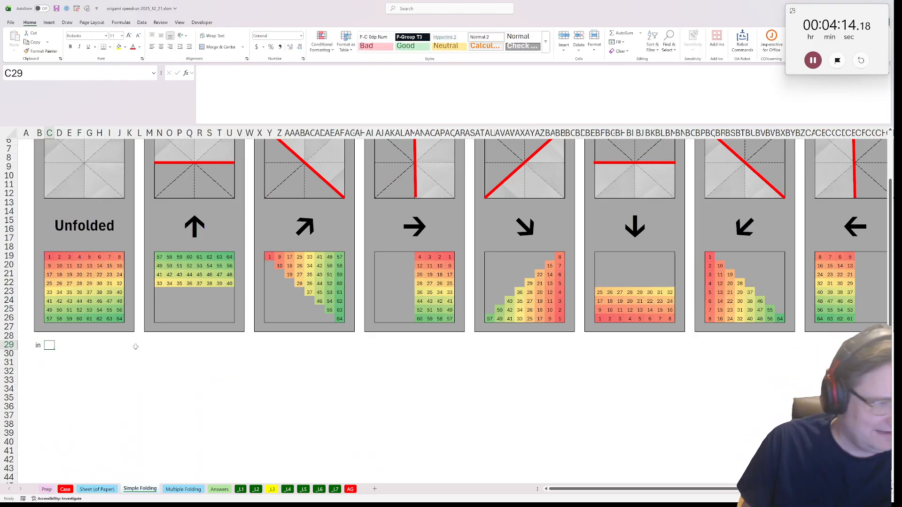
text(=)
drag(49, 256, 119, 319)
key(Return)
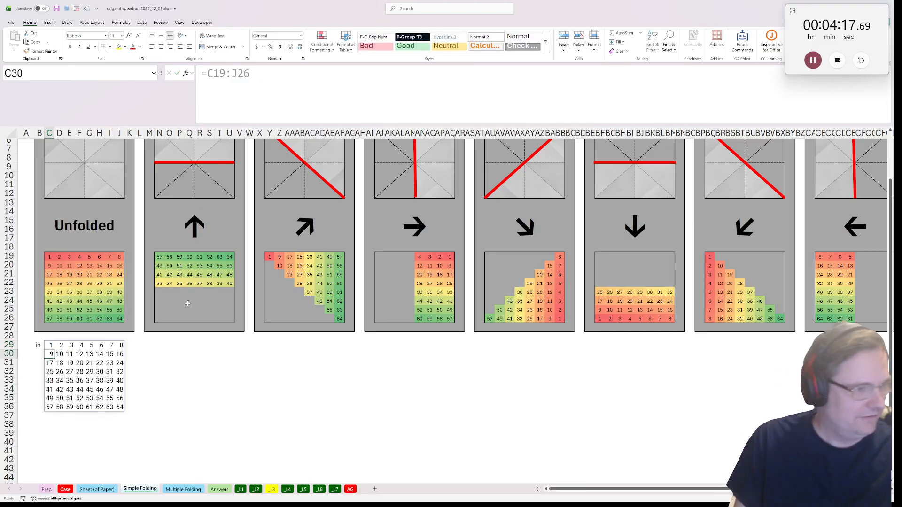
Add the label "size" in B38 and the label "half" in B40 below the input grid
click(37, 425)
text(size)
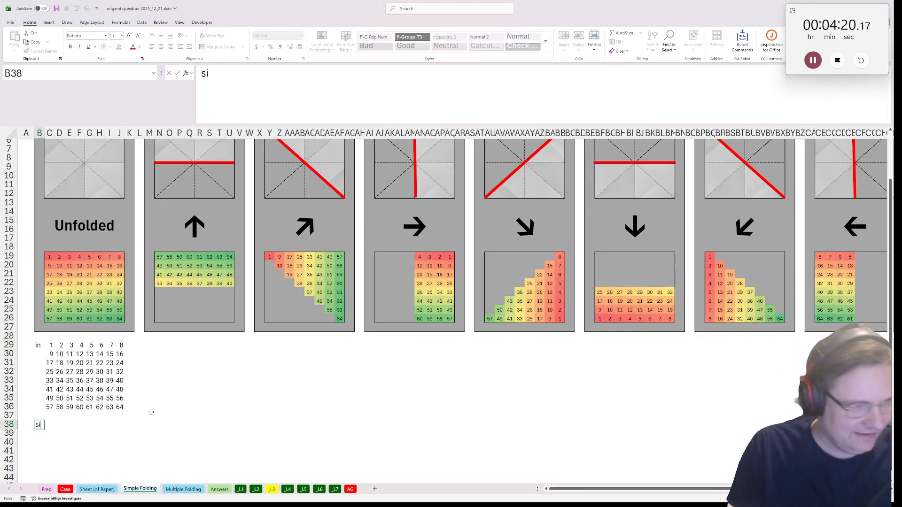
key(Return)
key(Return)
text(half)
key(Return)
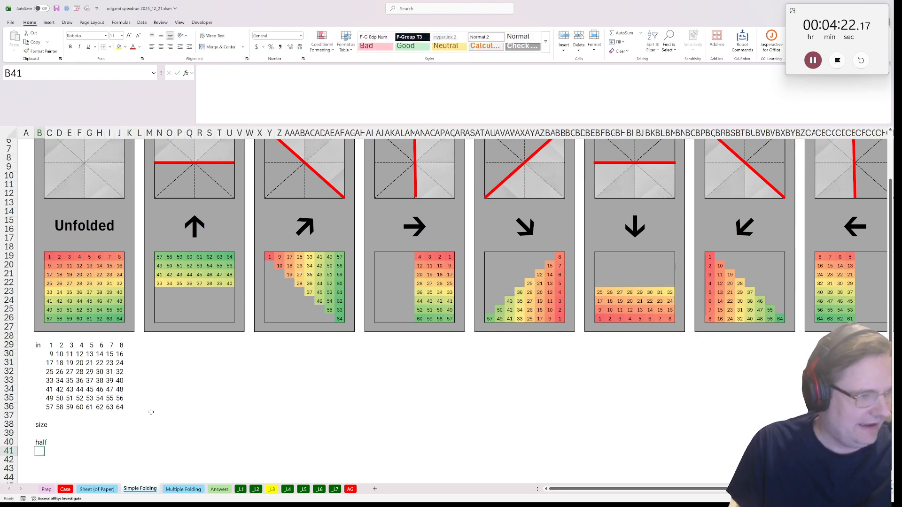
Enter =ROWS(C29#) in C38 beside the size label
click(49, 424)
text(=rows()
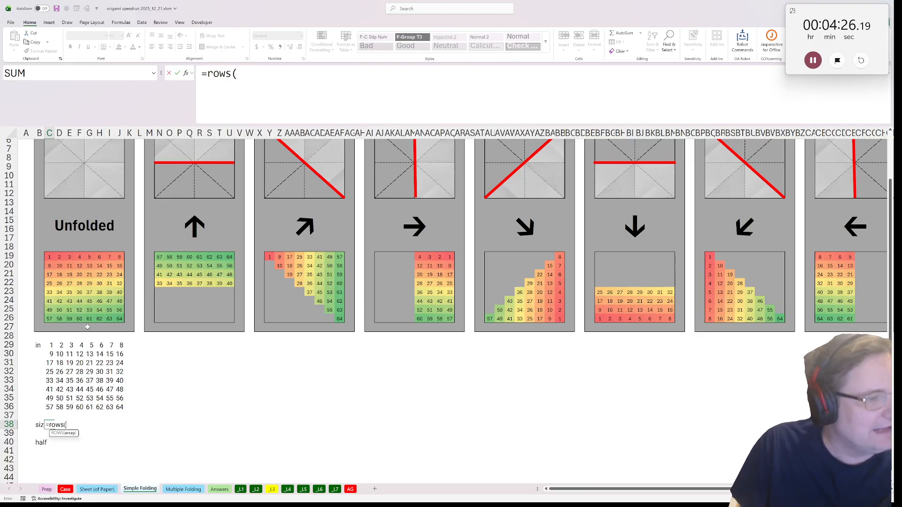
click(51, 345)
text(#))
key(ctrl+Return)
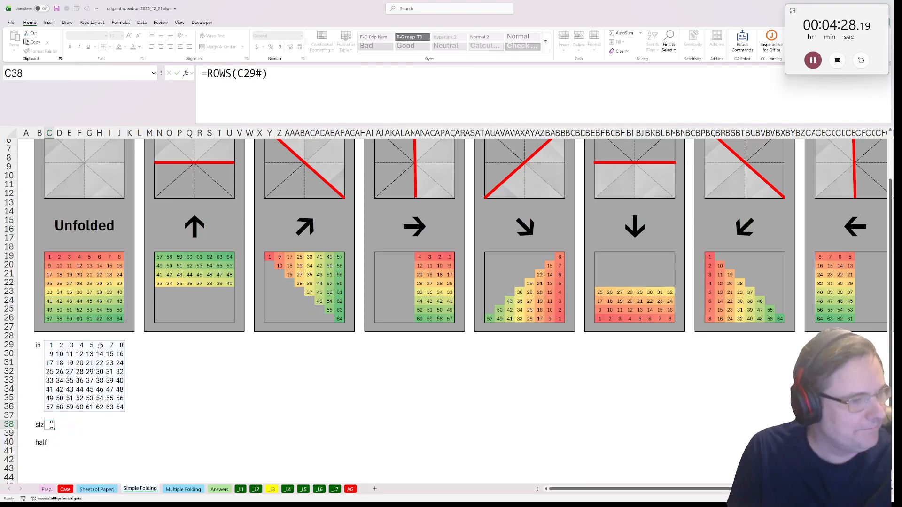
Enter =C38/2 in C40 beside the half label
click(50, 442)
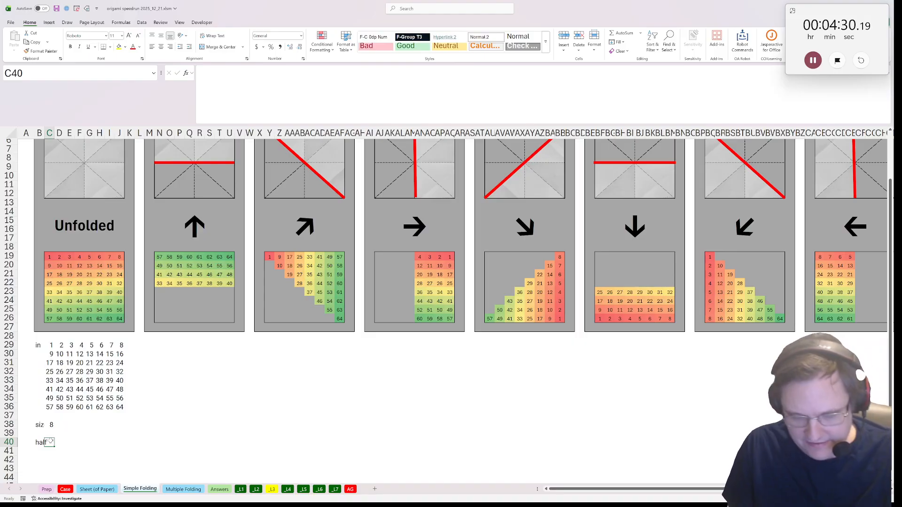
text(=)
click(50, 424)
text(/2)
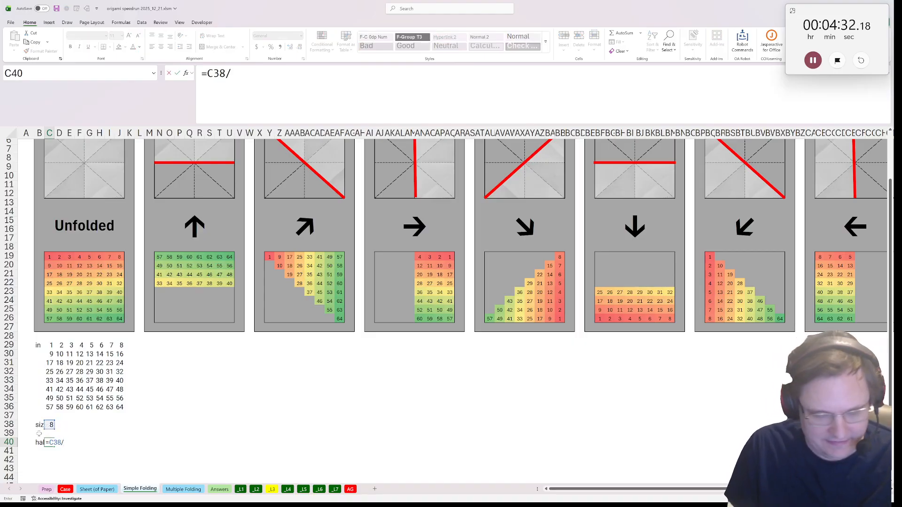
key(Return)
Label B42 "r" for a row-number grid, two rows below the half label
scroll(45, 427, down, 4)
drag(49, 311, 49, 345)
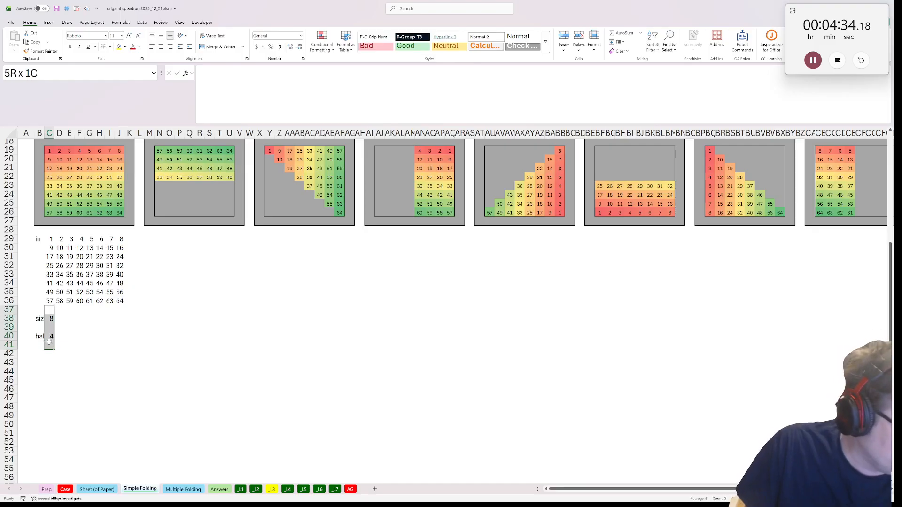
click(36, 359)
click(37, 345)
click(38, 354)
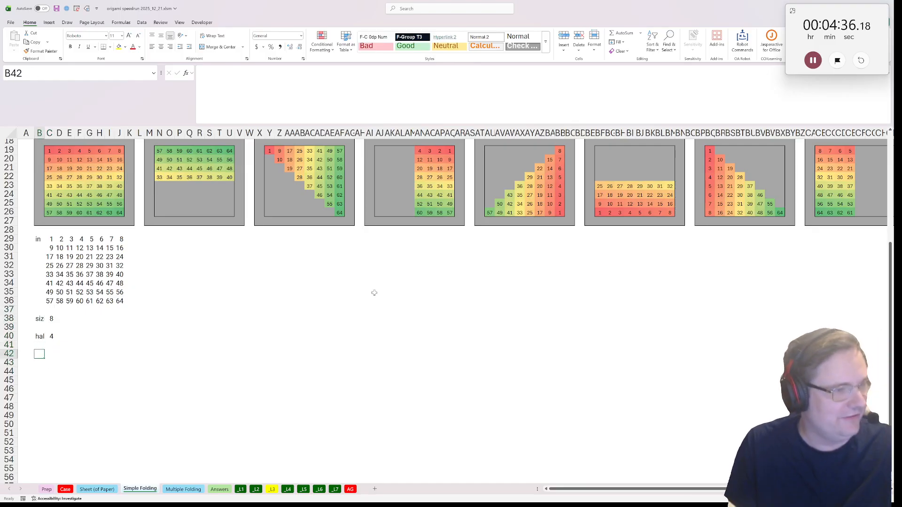
text(r)
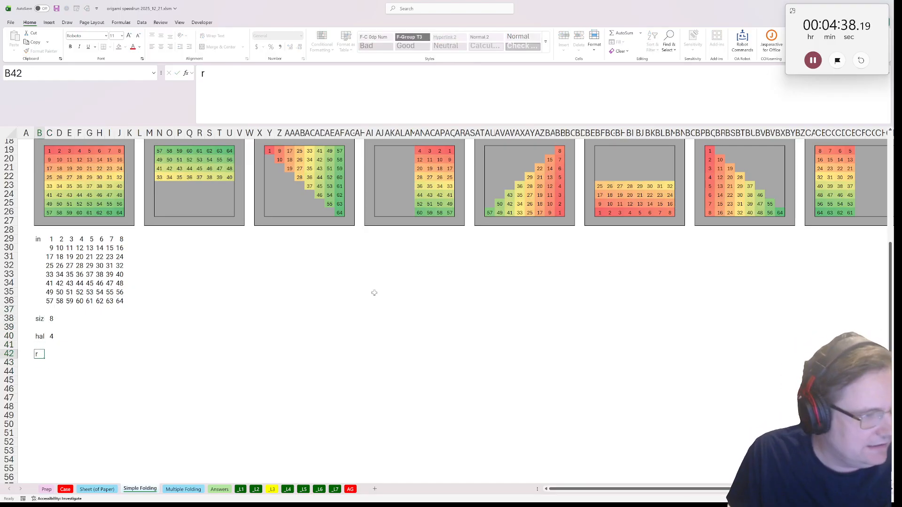
key(Tab)
Enter =MAKEARRAY(C38,C38,LAMBDA(r,c,r)) in C42 to spill the row-number grid
text(=)
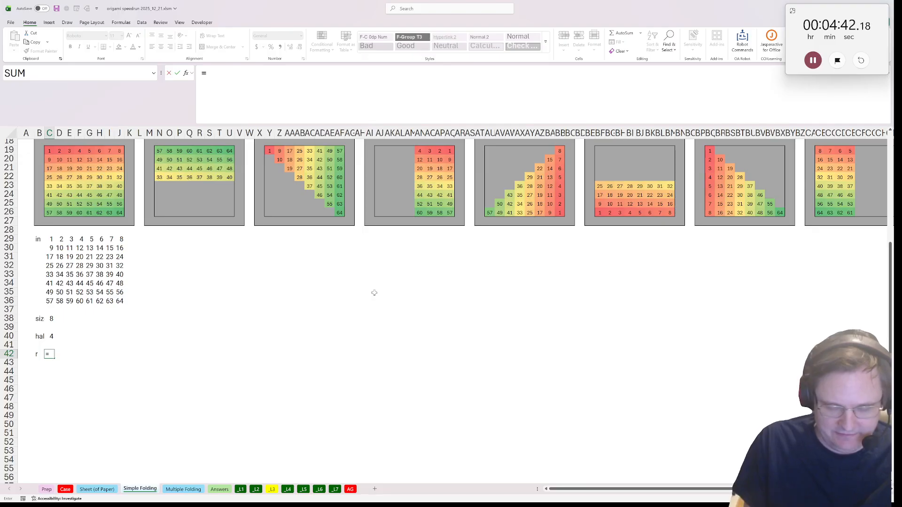
text(makear)
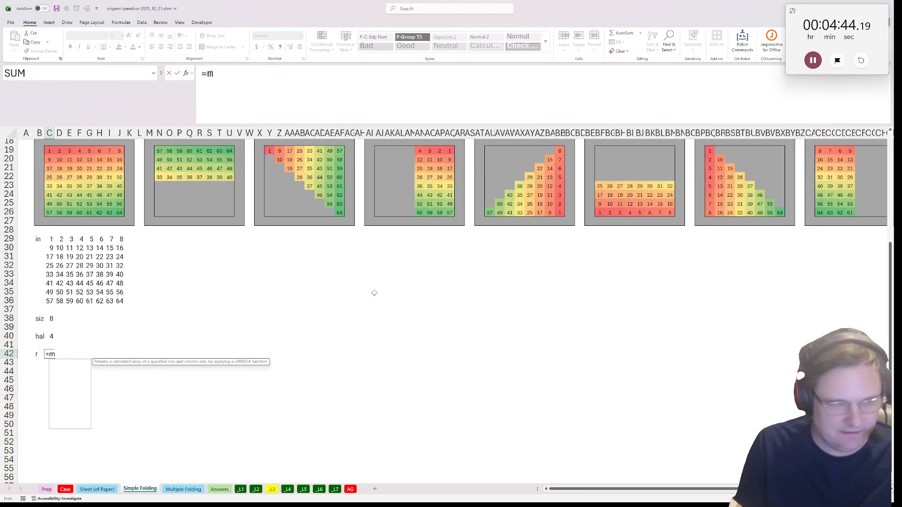
key(Tab)
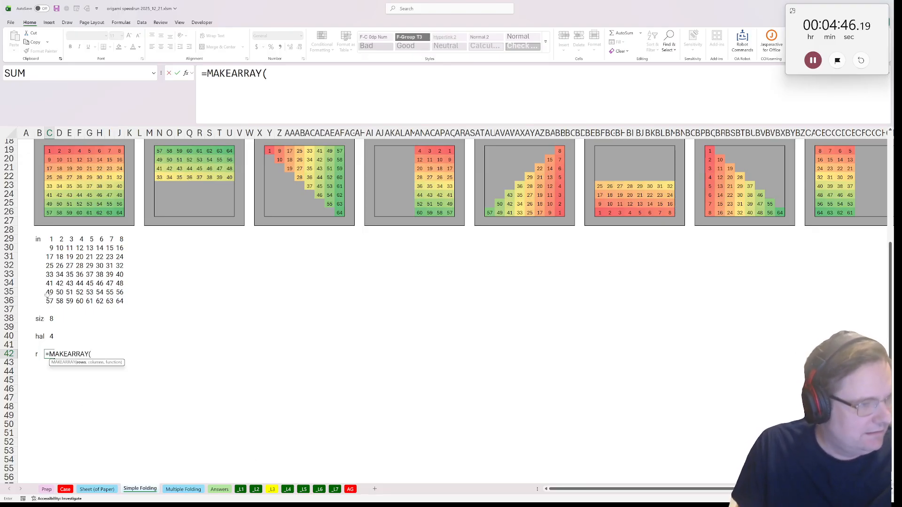
click(50, 310)
click(50, 319)
text(,)
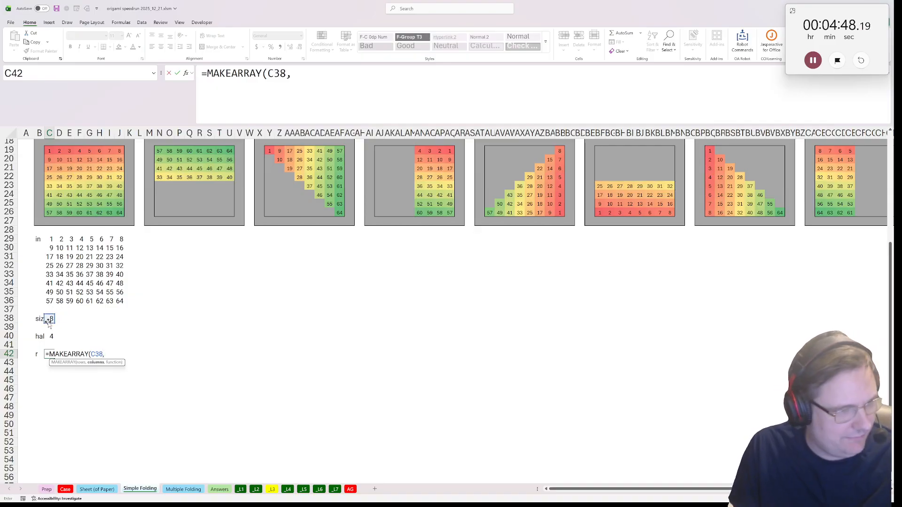
click(49, 320)
text(,)
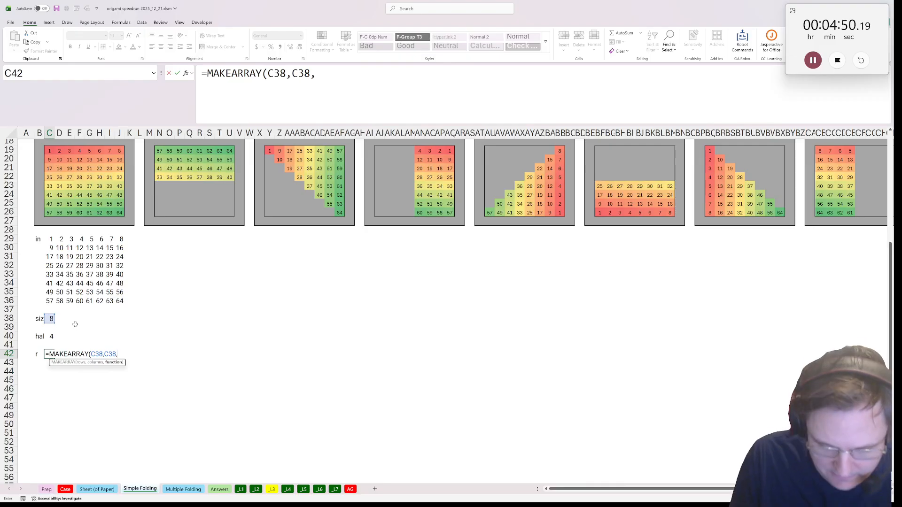
text(lambda(r,c,r))
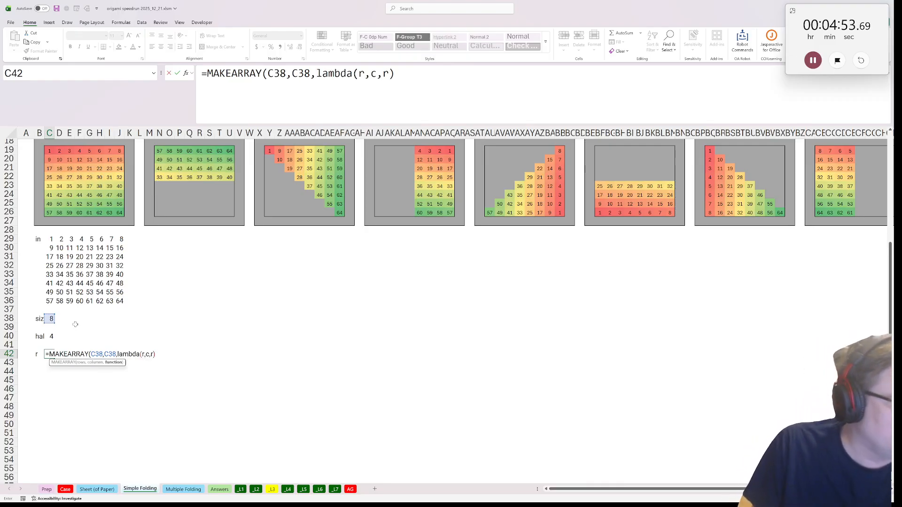
key(Return)
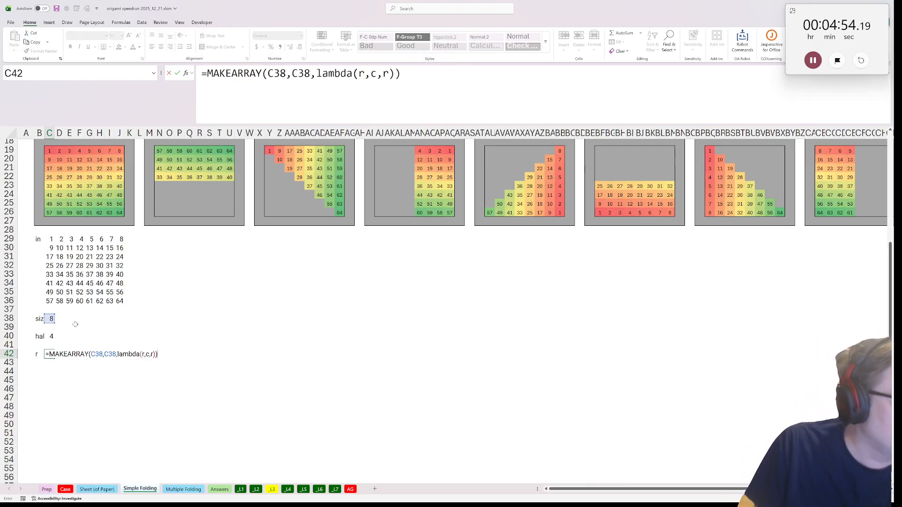
Copy the formula text of C42 and label B51 "c" for the column-number grid
key(Up)
key(F2)
key(ctrl+shift+Home)
key(ctrl+c)
key(Escape)
scroll(37, 394, down, 1)
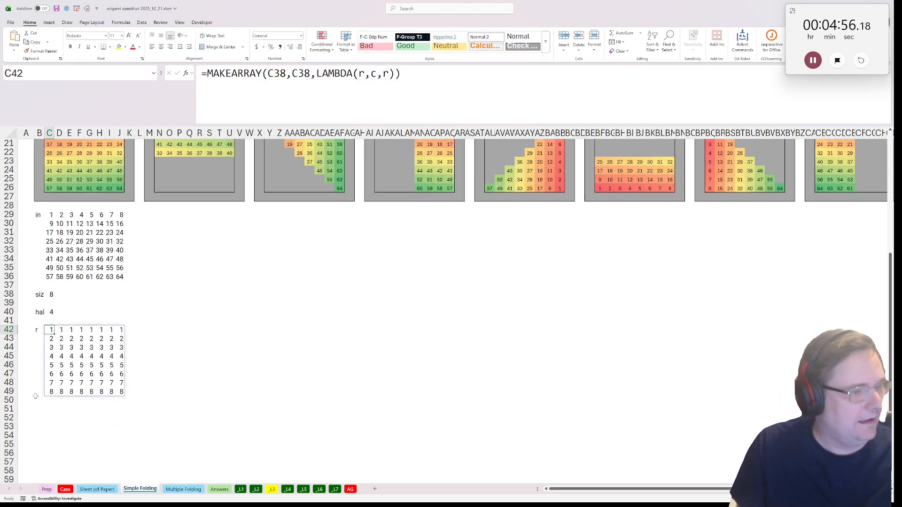
click(37, 399)
click(37, 406)
text(c)
key(Tab)
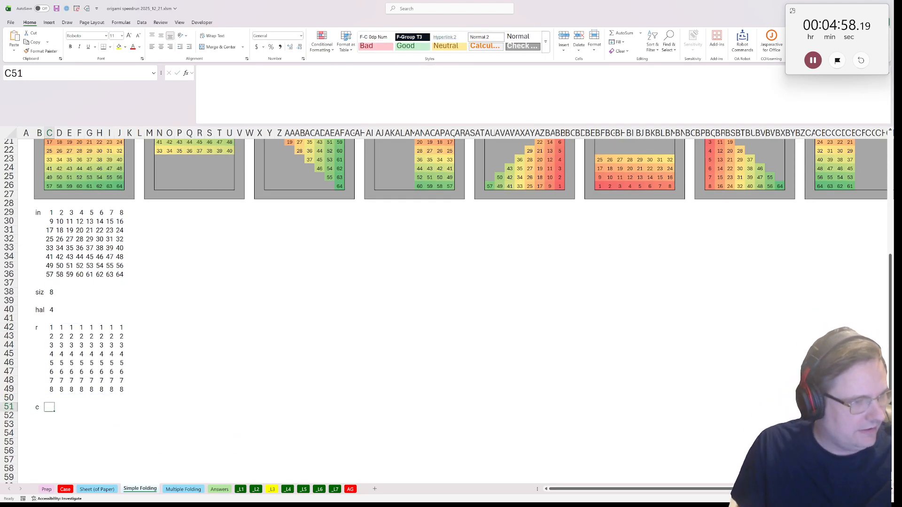
Paste the formula into C51 and make it return the column number: =MAKEARRAY(C38,C38,LAMBDA(r,c,c))
key(F2)
key(ctrl+v)
click(389, 73)
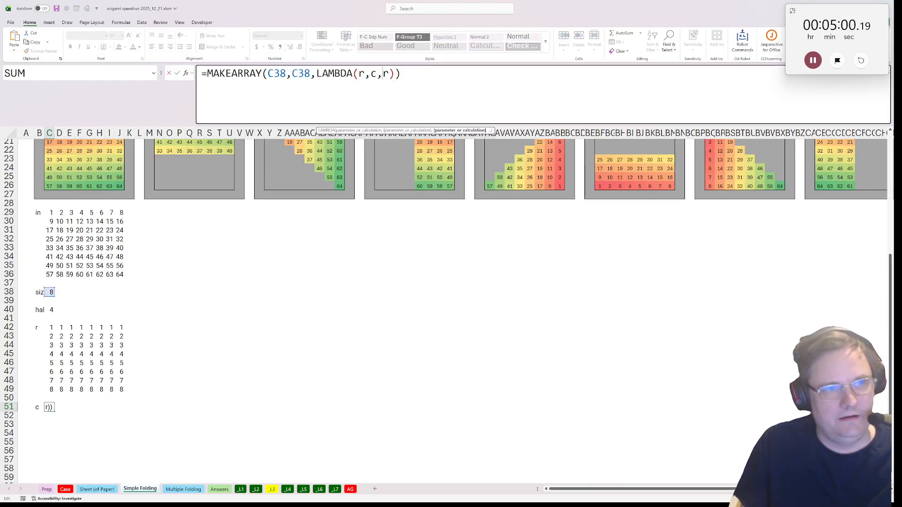
drag(389, 74, 383, 74)
text(c)
key(ctrl+Return)
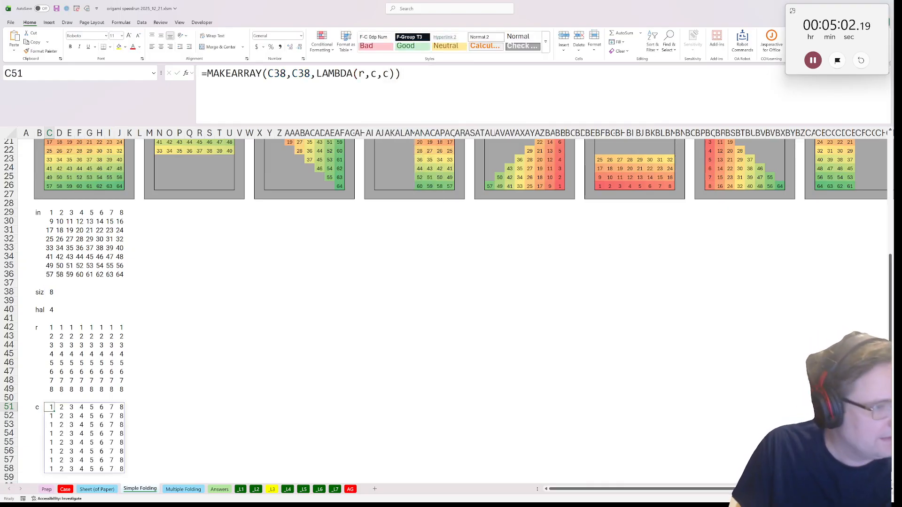
Copy the formula text of C51 and label B60 "rpc" for a row-plus-column grid
scroll(83, 477, down, 5)
click(432, 84)
key(shift+Home)
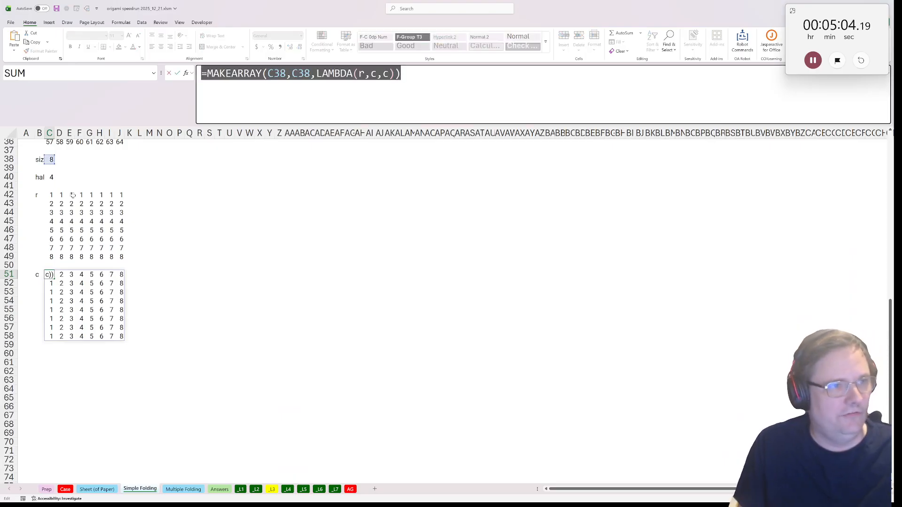
key(Escape)
click(41, 356)
text(rc)
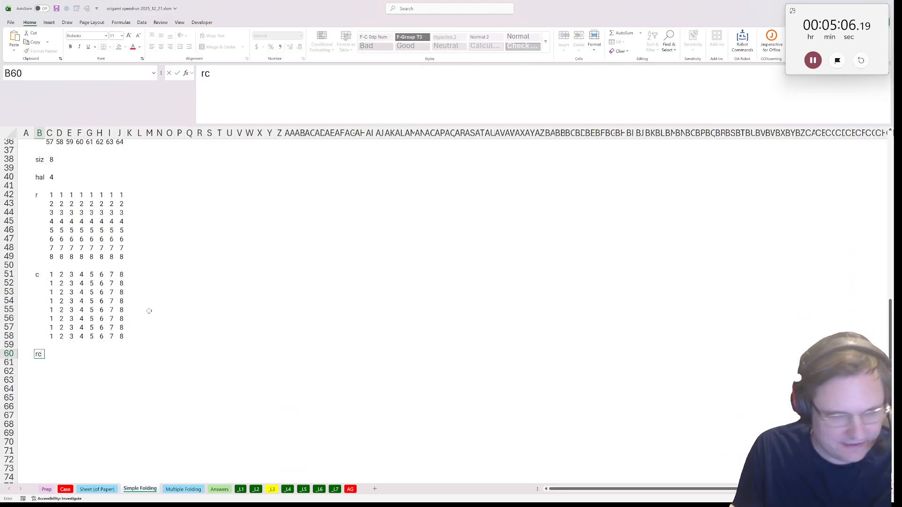
text(c)
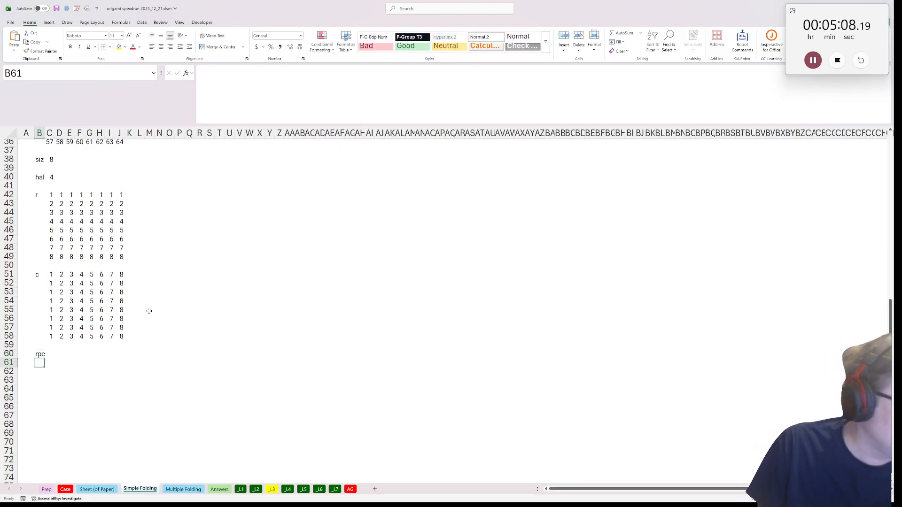
Paste the formula into C60 and make it add row and column: =MAKEARRAY(C38,C38,LAMBDA(r,c,r+c))
key(Tab)
key(F2)
key(ctrl+v)
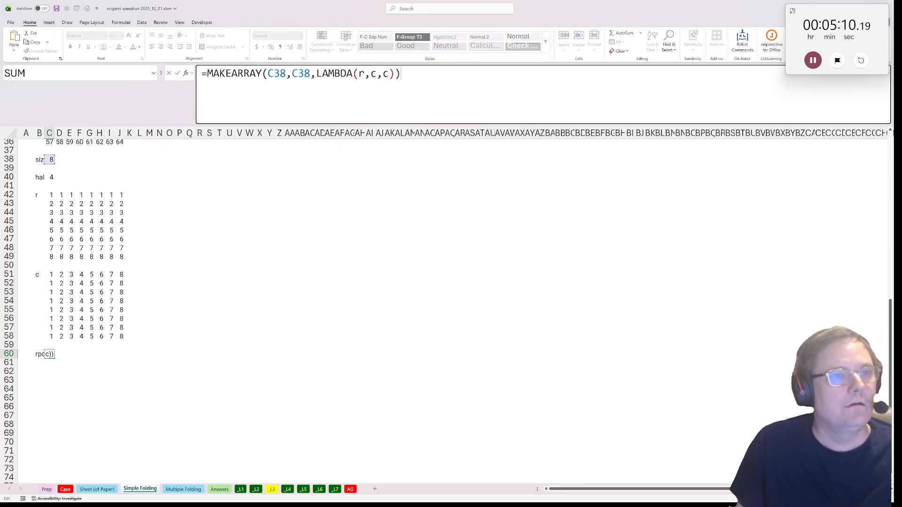
key(Left)
key(Left)
text(r+)
key(ctrl+Return)
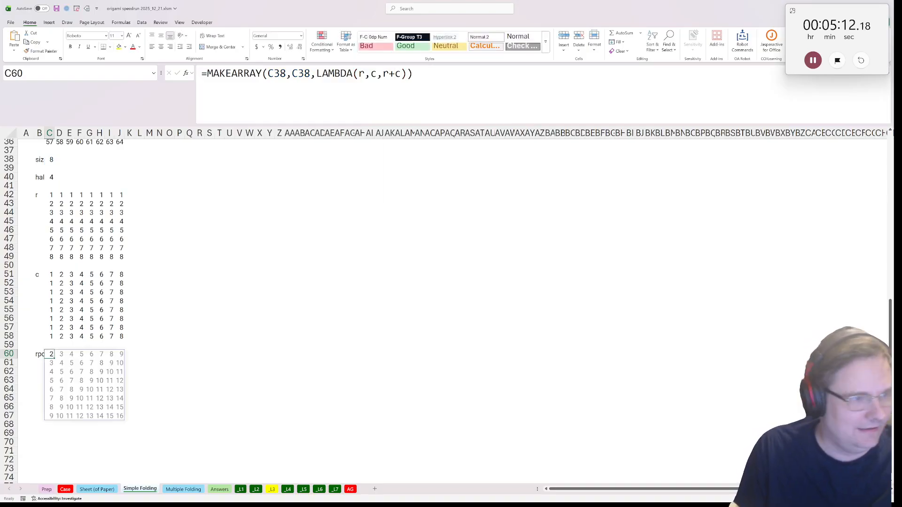
Label B69 "rmc" below the rpc grid for a row-minus-column grid
scroll(128, 280, down, 3)
click(112, 275)
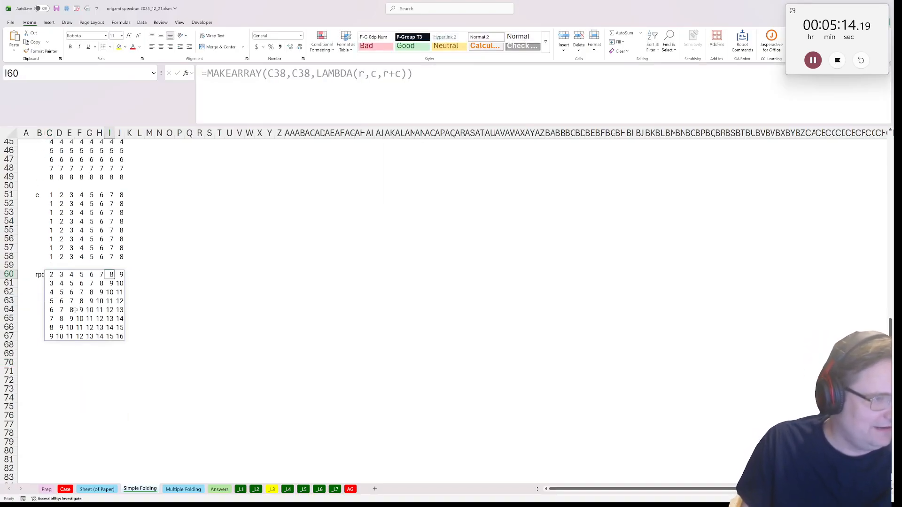
click(39, 353)
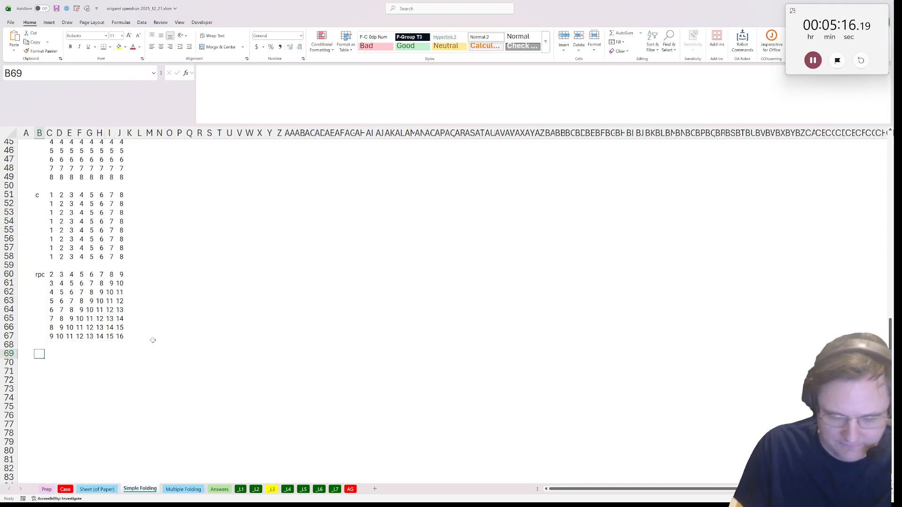
text(rmp)
key(BackSpace)
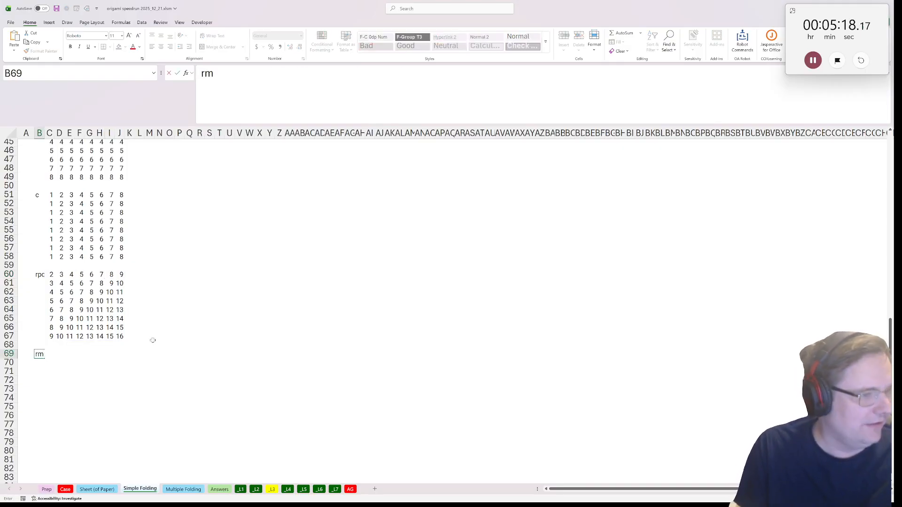
key(Tab)
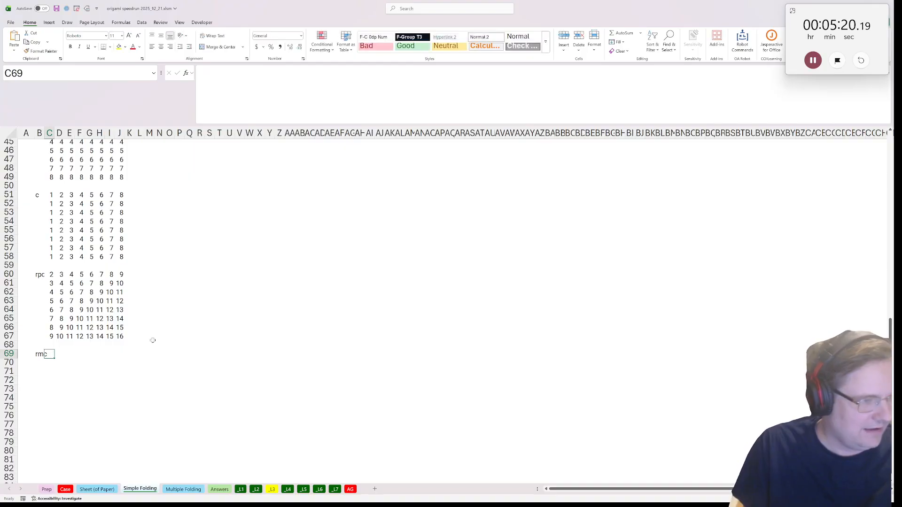
text(=)
key(Escape)
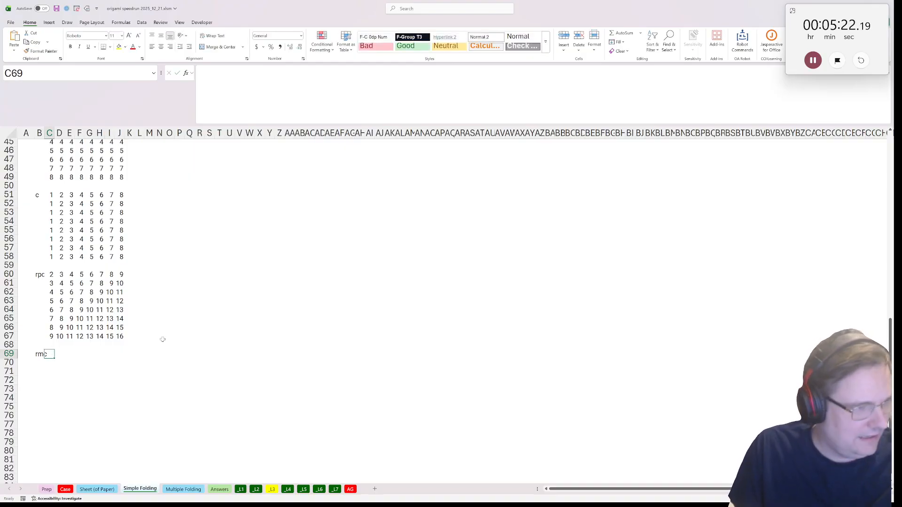
Reuse the C60 formula in C69 and make it subtract column from row: =MAKEARRAY(C38,C38,LAMBDA(r,c,r-c))
click(49, 277)
drag(422, 75, 2, 73)
key(ctrl+c)
key(Escape)
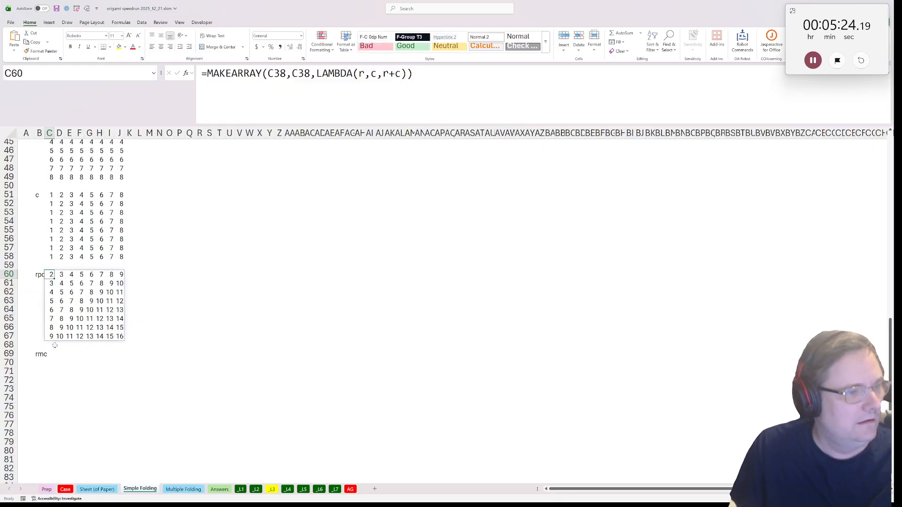
click(49, 353)
click(287, 89)
key(ctrl+v)
click(393, 73)
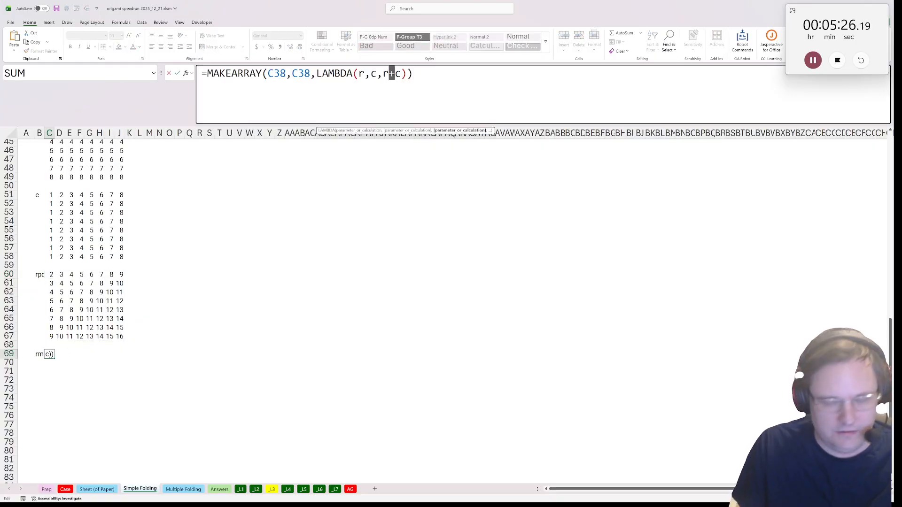
key(BackSpace)
text(-)
key(ctrl+Return)
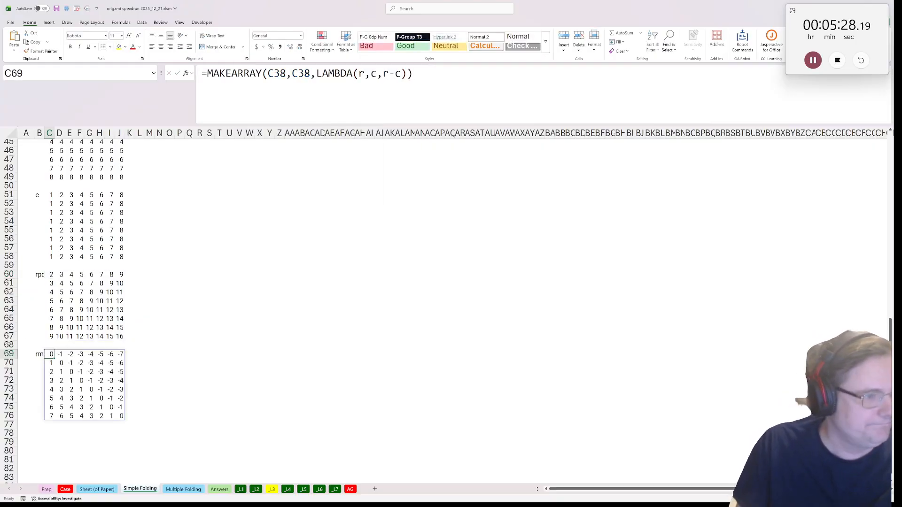
Label M29 "t" below the up-arrow fold example, for a transformed grid
scroll(95, 462, up, 2)
scroll(95, 461, up, 7)
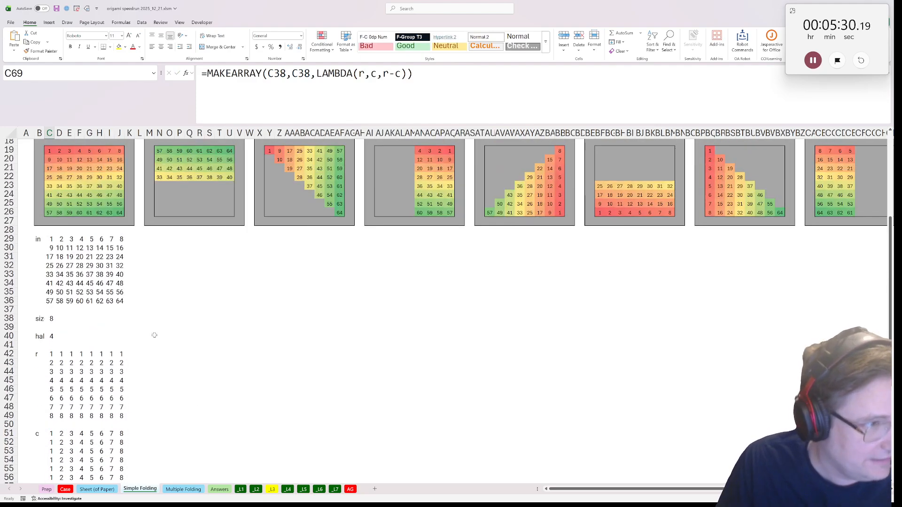
click(145, 247)
scroll(145, 248, up, 3)
click(157, 319)
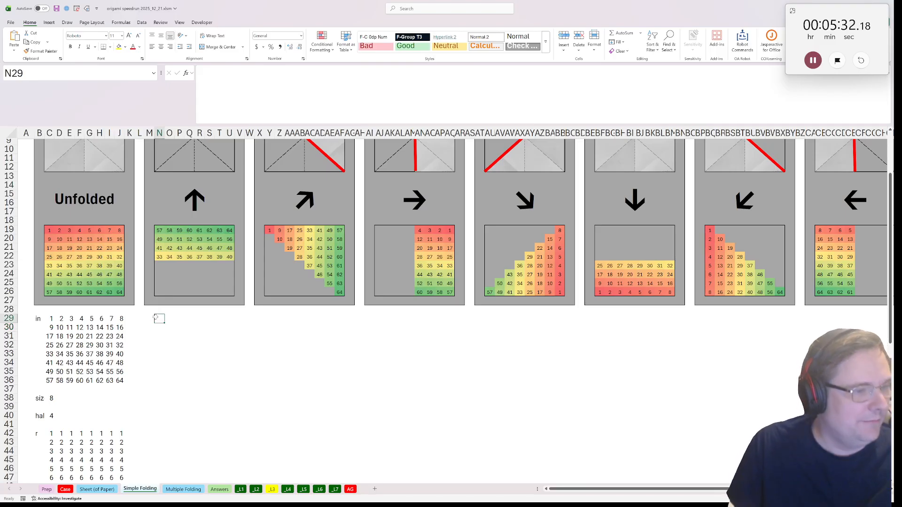
click(149, 312)
ctrl+scroll(141, 315, down, 2)
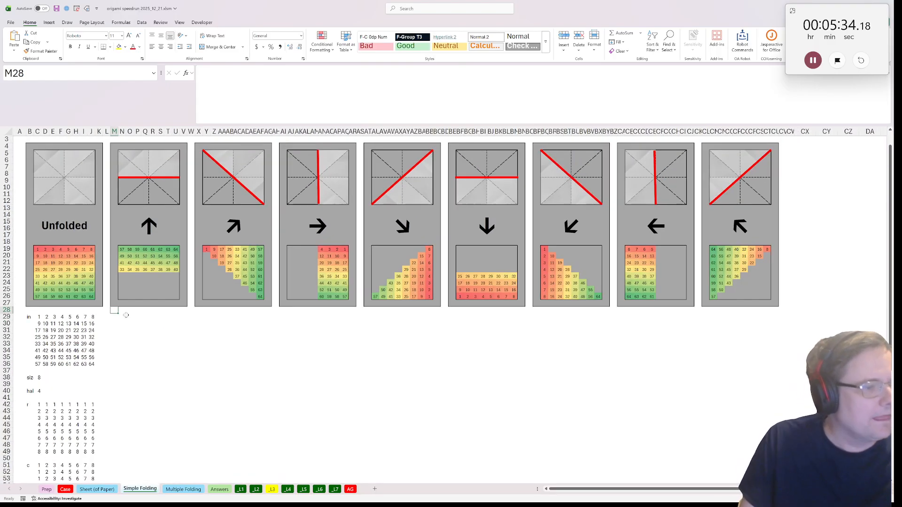
click(116, 316)
text(t)
key(Tab)
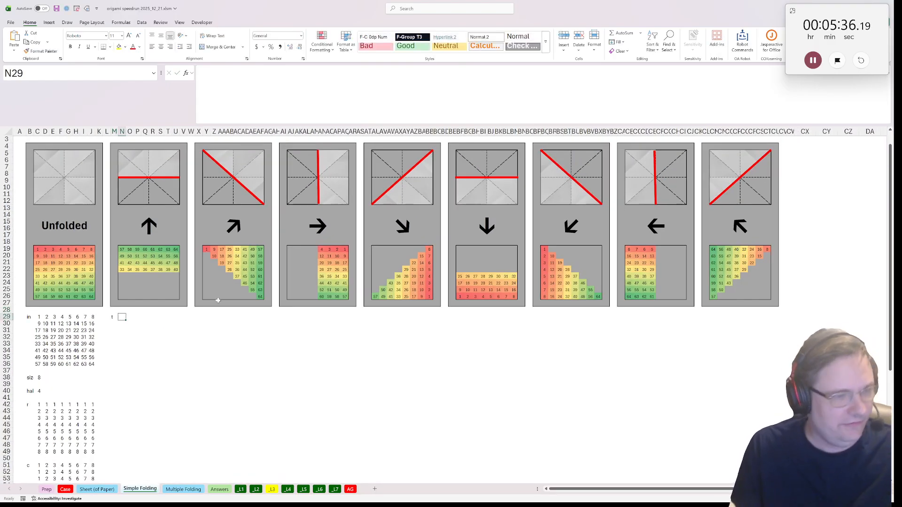
Enter =transform_array(C29#,arrow("UD")) in N29 to flip the input grid vertically
text(=transform_array()
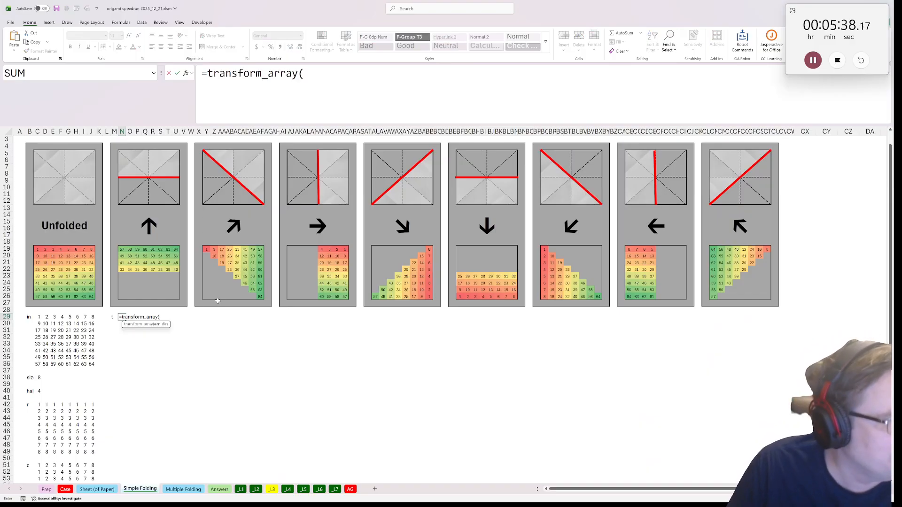
click(39, 318)
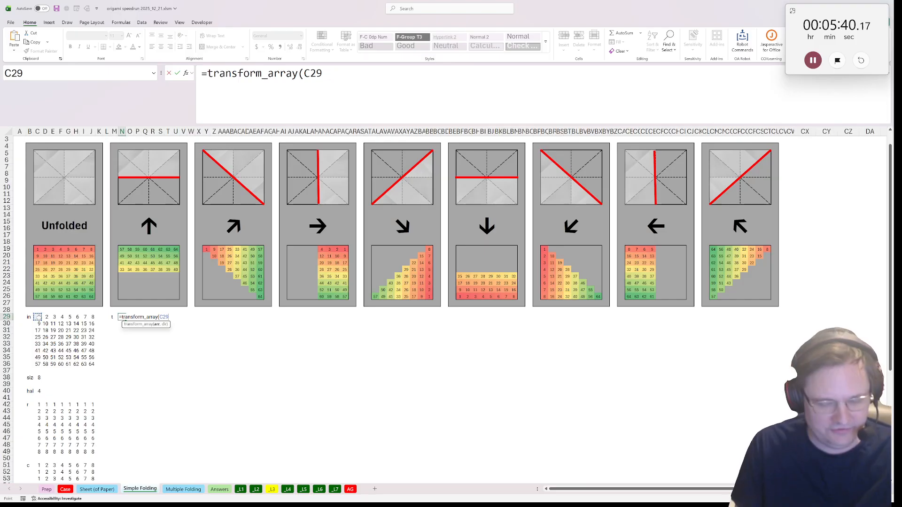
text(#,)
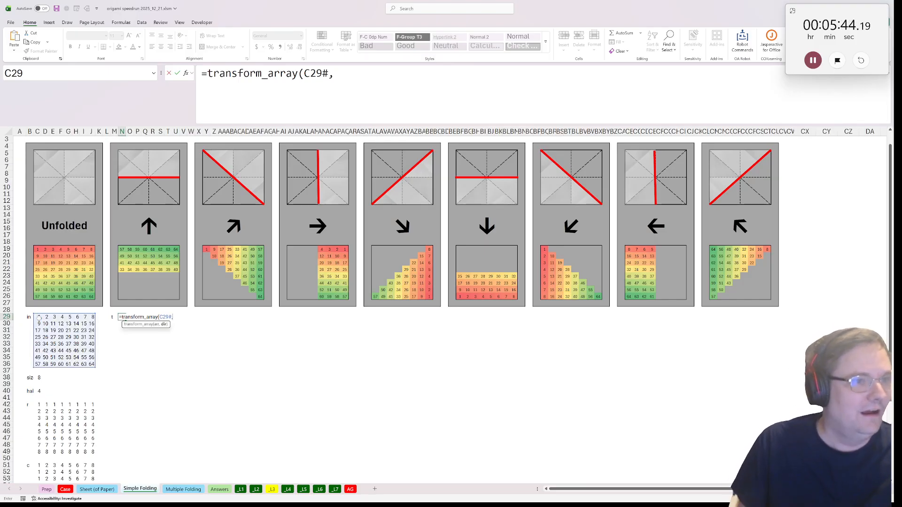
text(arro)
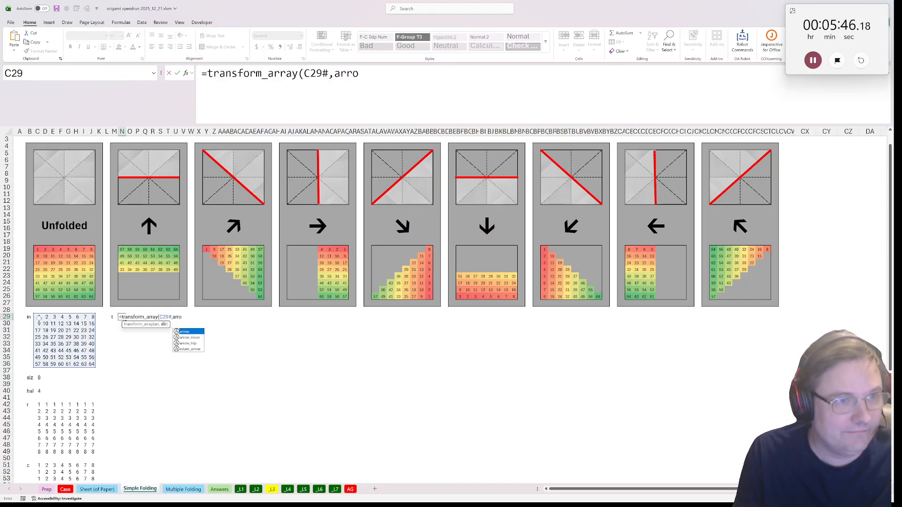
text(w("U)
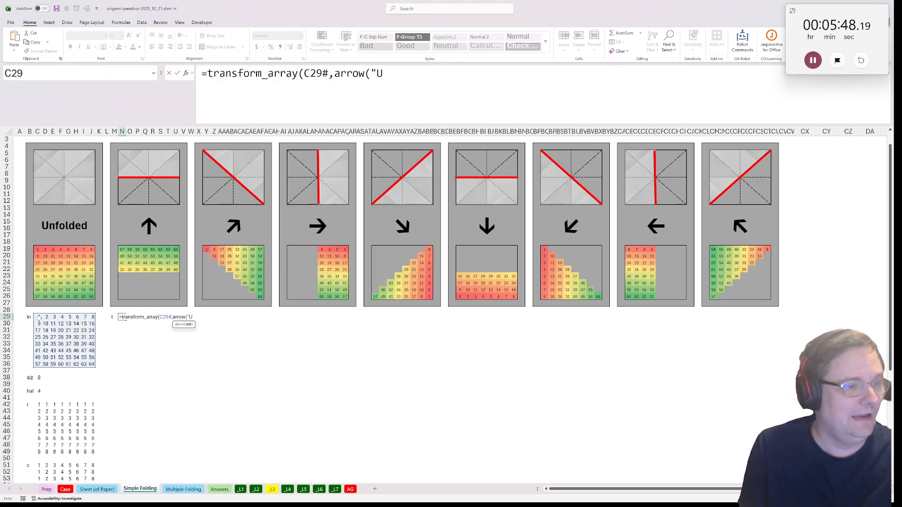
text(D")))
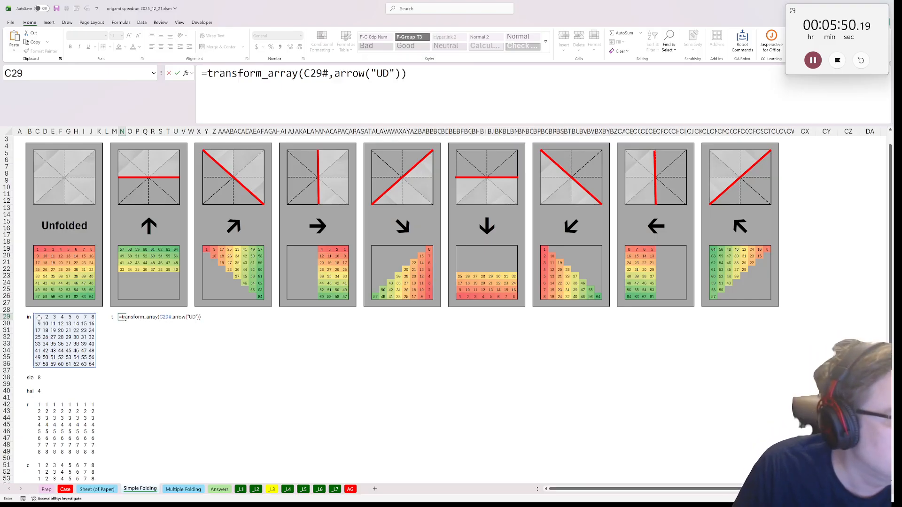
key(ctrl+Return)
Copy the formula text of N29 and paste it into AJ29 and BF29, below the right-arrow and down-arrow folds
key(F2)
key(ctrl+a)
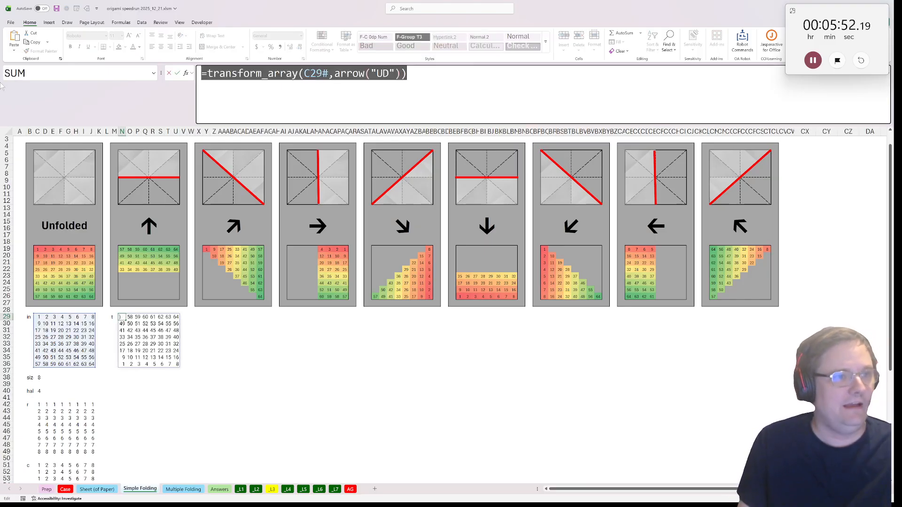
key(Escape)
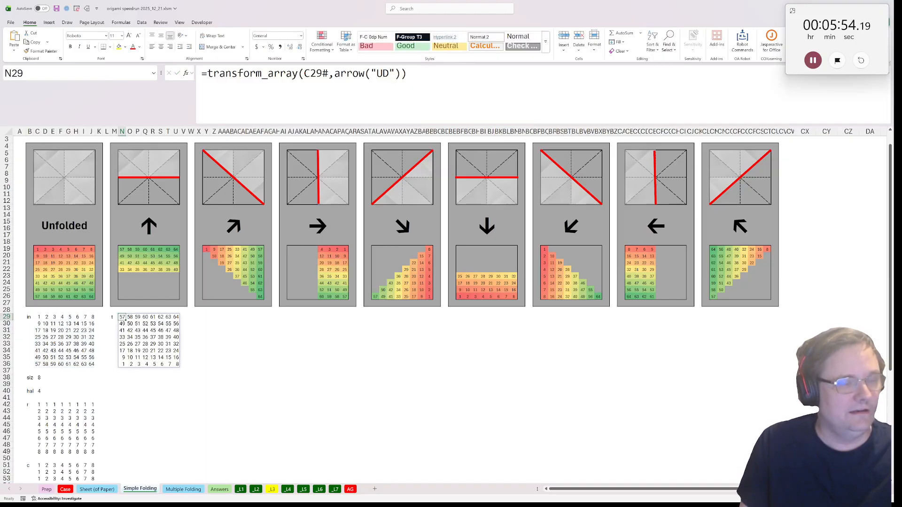
click(289, 318)
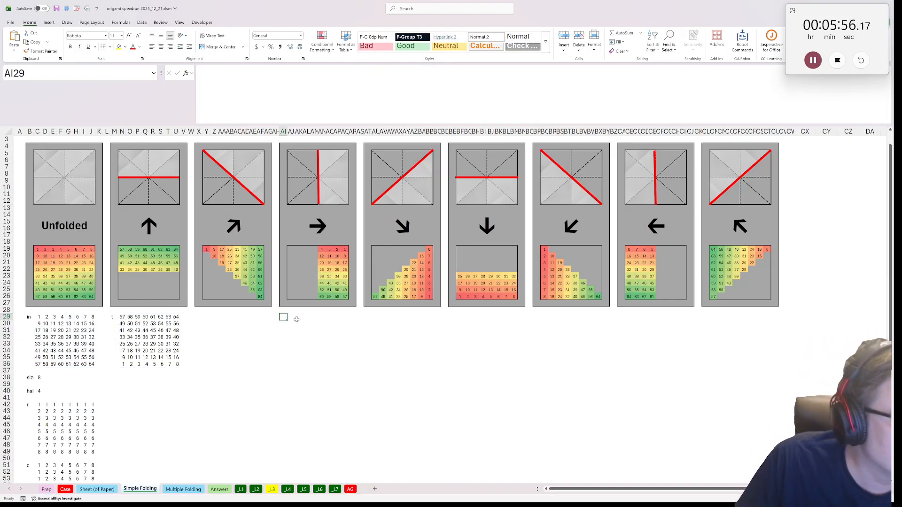
click(290, 318)
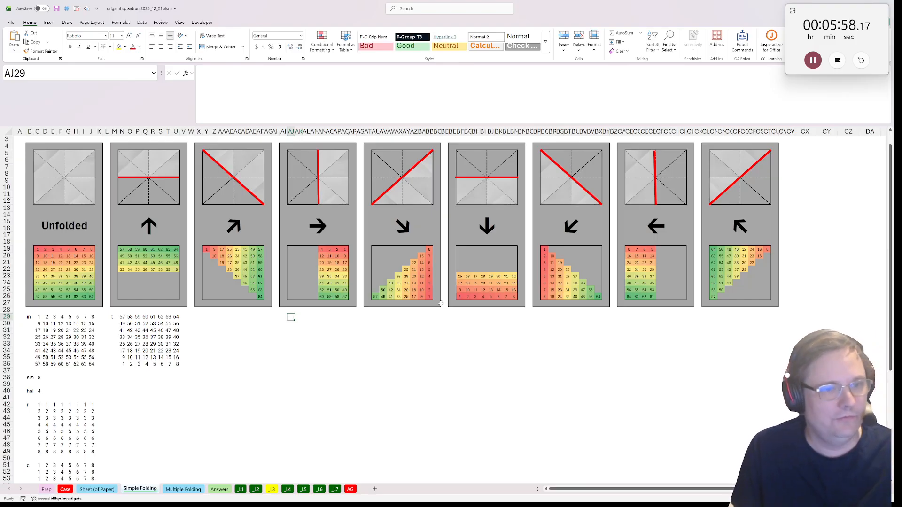
key(ctrl+v)
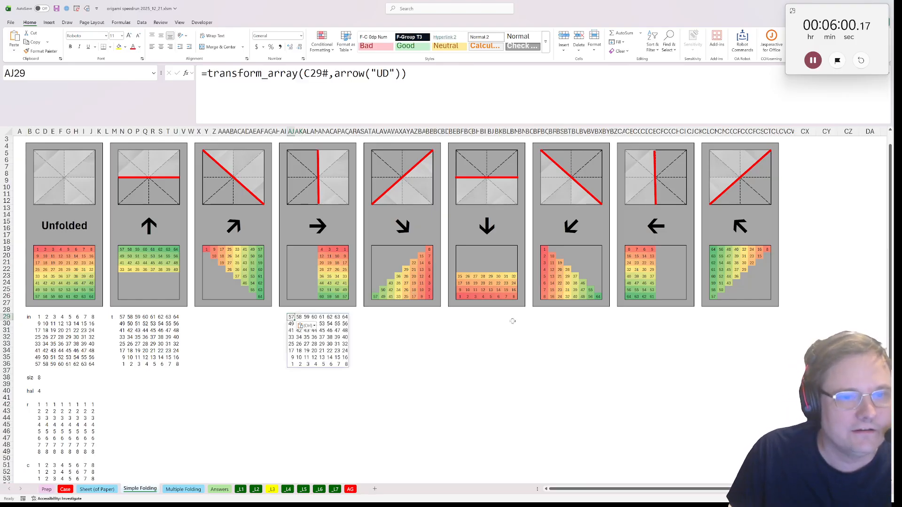
click(459, 317)
key(ctrl+v)
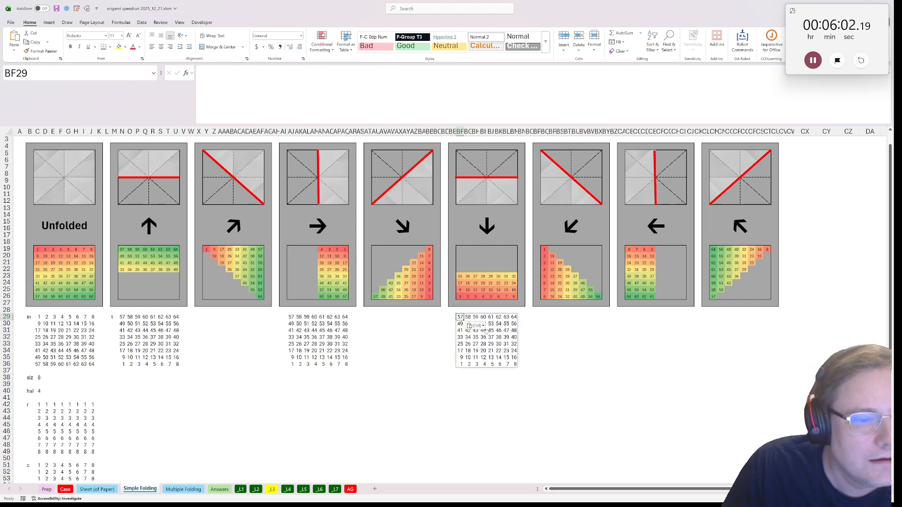
click(713, 324)
click(712, 317)
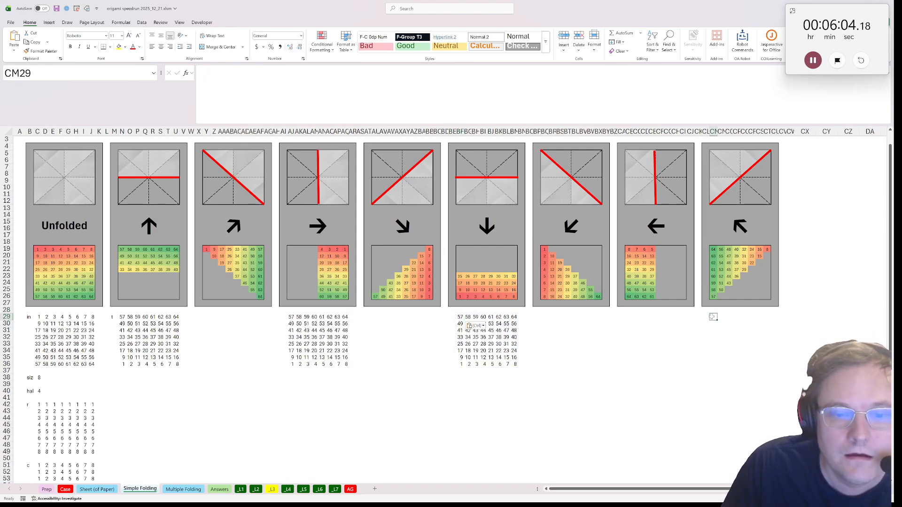
key(ctrl+v)
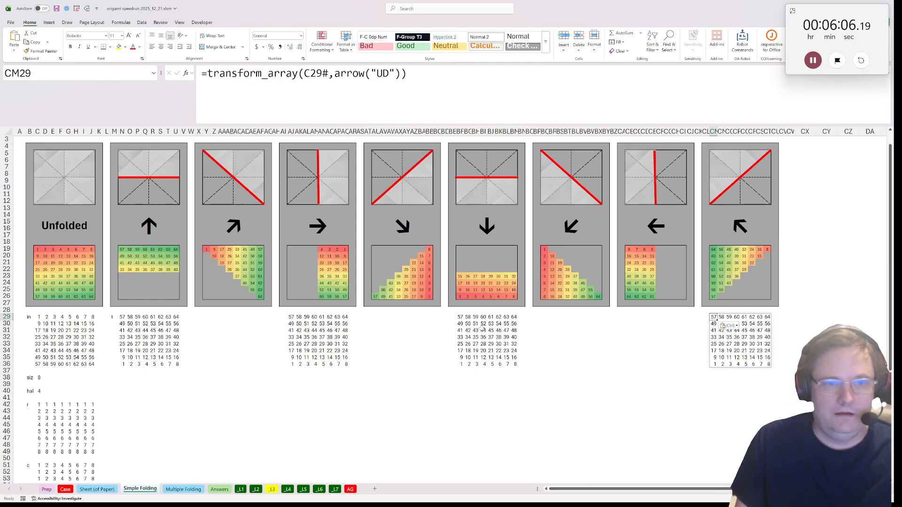
key(Delete)
Paste the transform_array formula into CB29, below the left-arrow fold
click(620, 318)
click(628, 317)
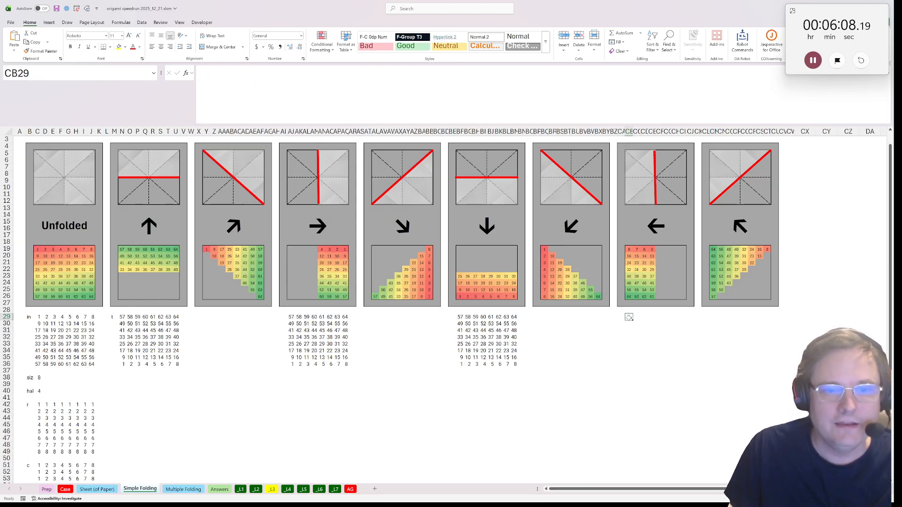
key(ctrl+v)
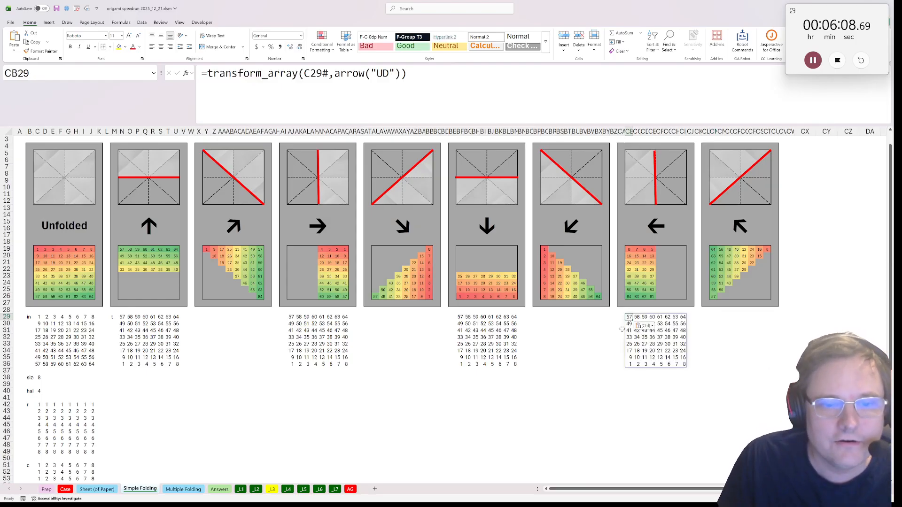
Change the direction in AJ29 to give =transform_array(C29#,arrow("LR")) for the right-arrow fold
click(292, 318)
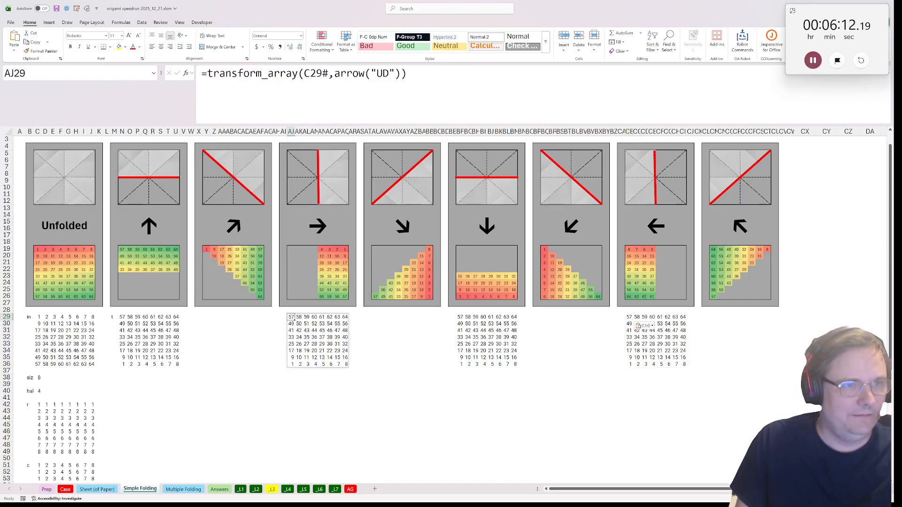
click(383, 74)
double_click(382, 73)
text(LR)
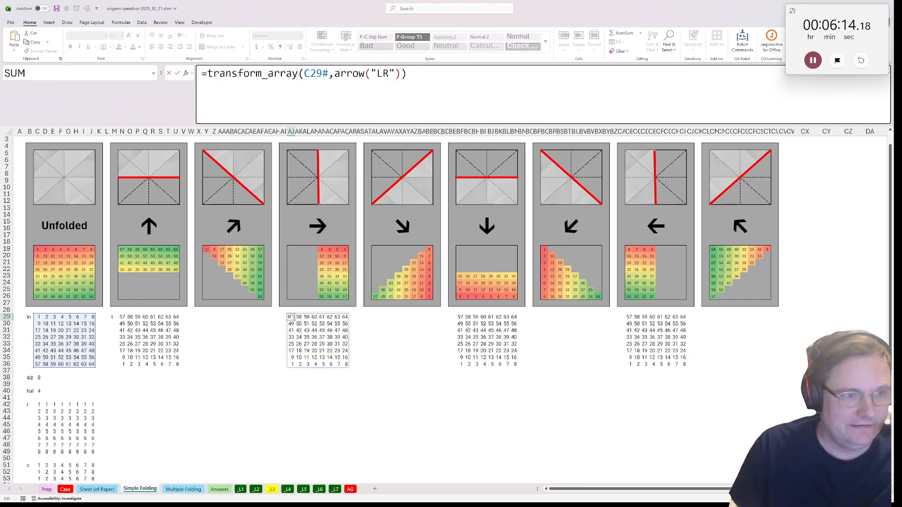
key(Return)
Change the direction in CB29 to "LR" and compare the flipped grid with the left-arrow fold example above it
click(629, 317)
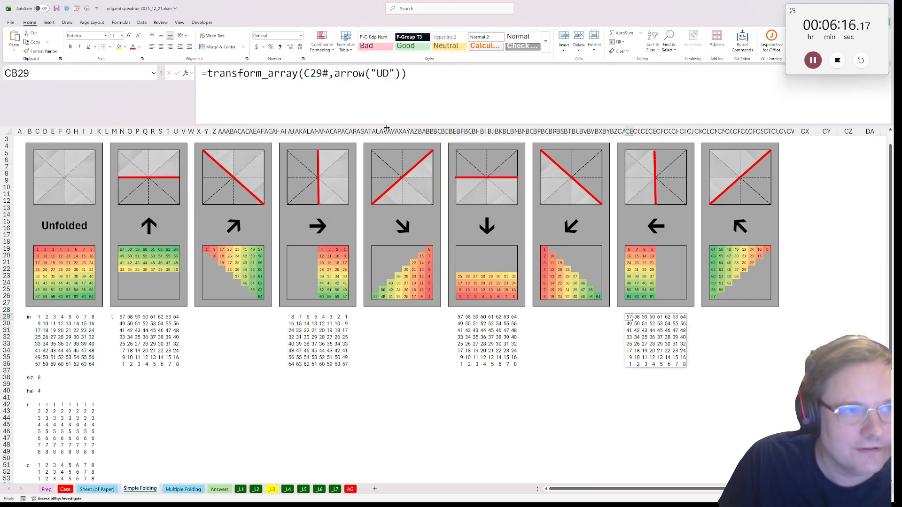
click(383, 73)
double_click(383, 73)
text(LR)
key(Return)
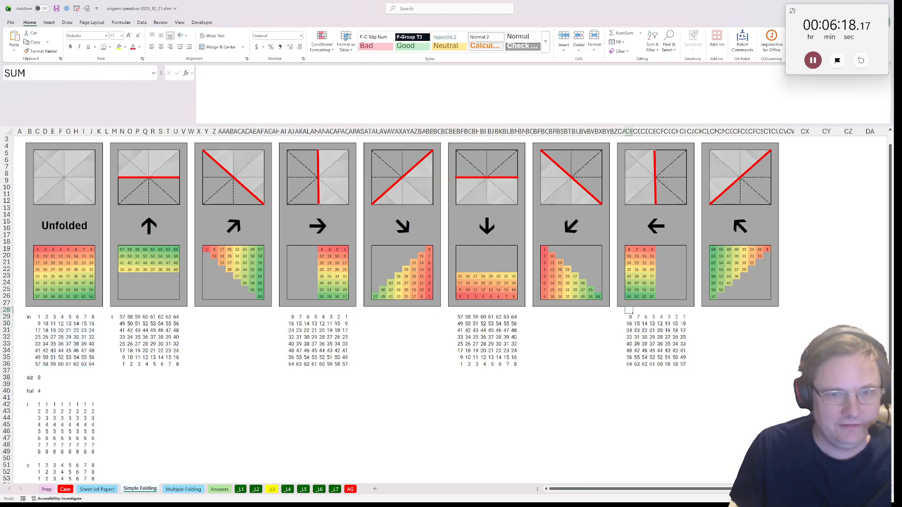
drag(620, 259, 649, 369)
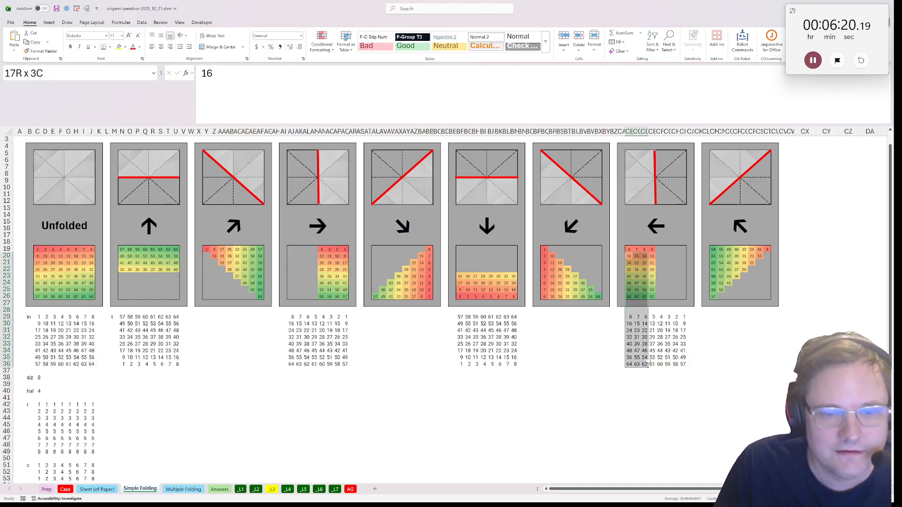
click(636, 324)
Start an INDEX formula in Y29, below the up-right diagonal fold
scroll(121, 326, down, 1)
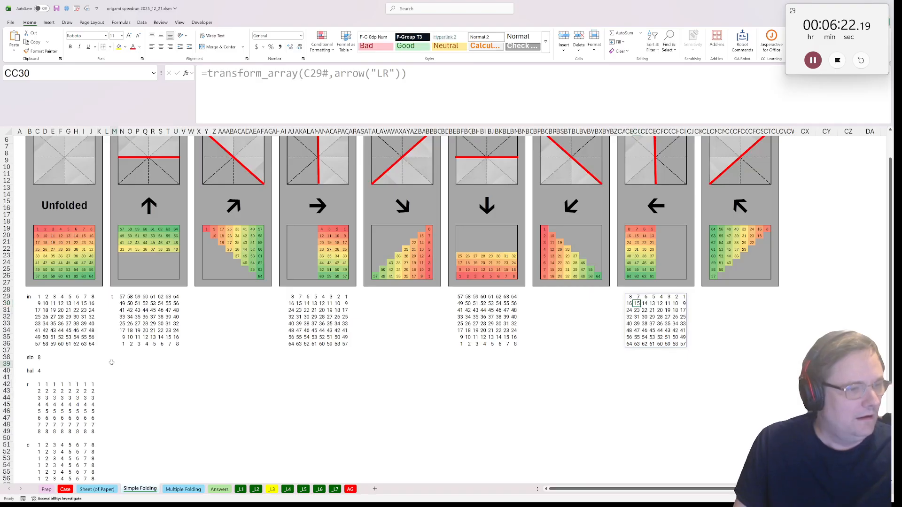
click(198, 298)
click(205, 297)
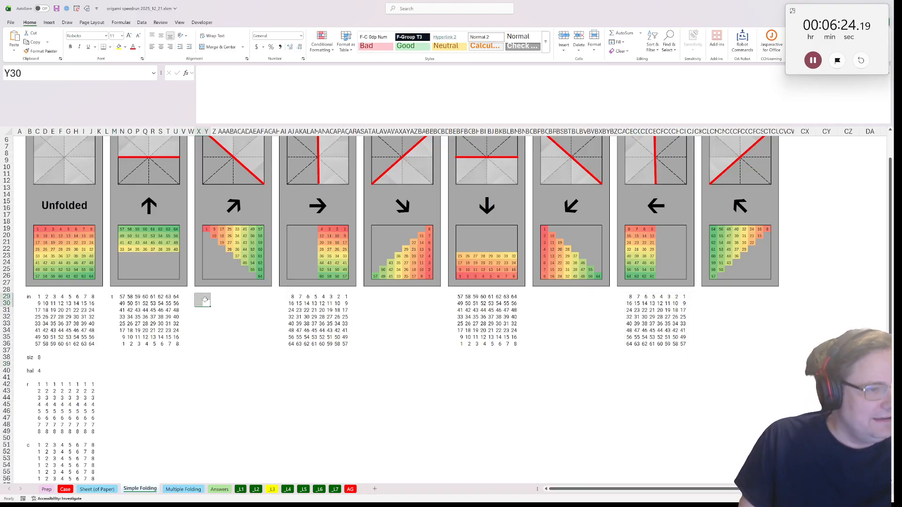
text(=in)
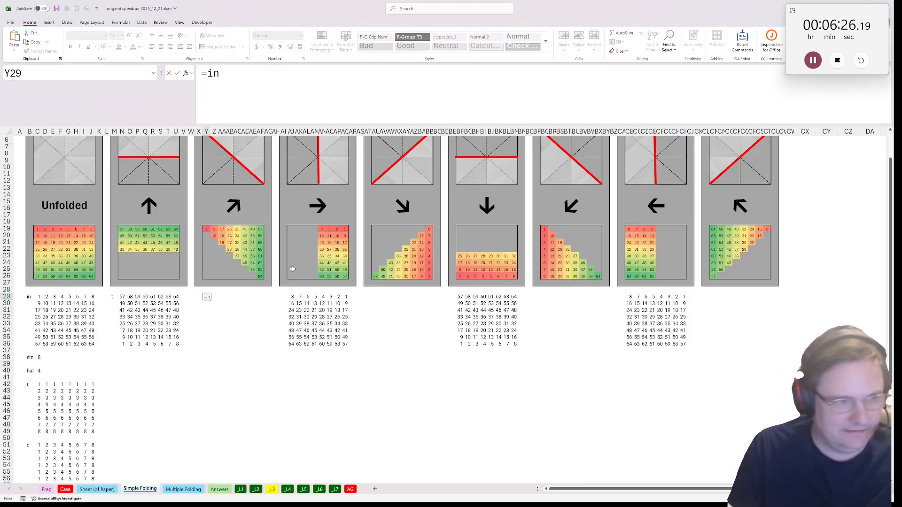
text(ndex)
key(BackSpace)
key(BackSpace)
key(BackSpace)
key(BackSpace)
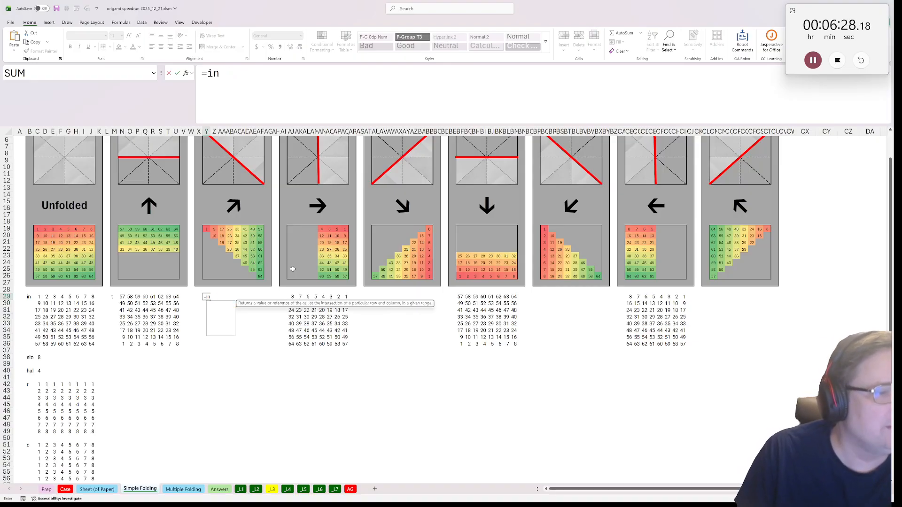
text(dex()
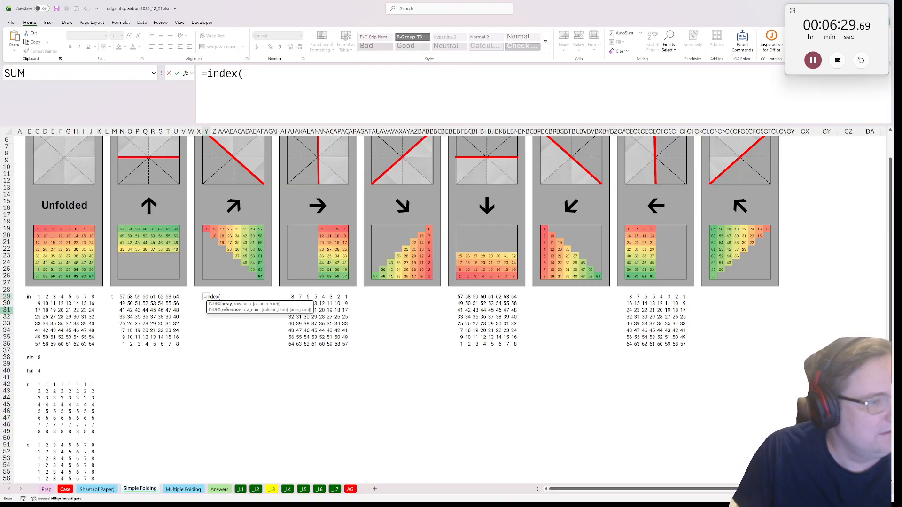
Use the unfolded grid's spill range C29# as the array in the INDEX formula in Y29
click(37, 302)
click(39, 291)
click(39, 297)
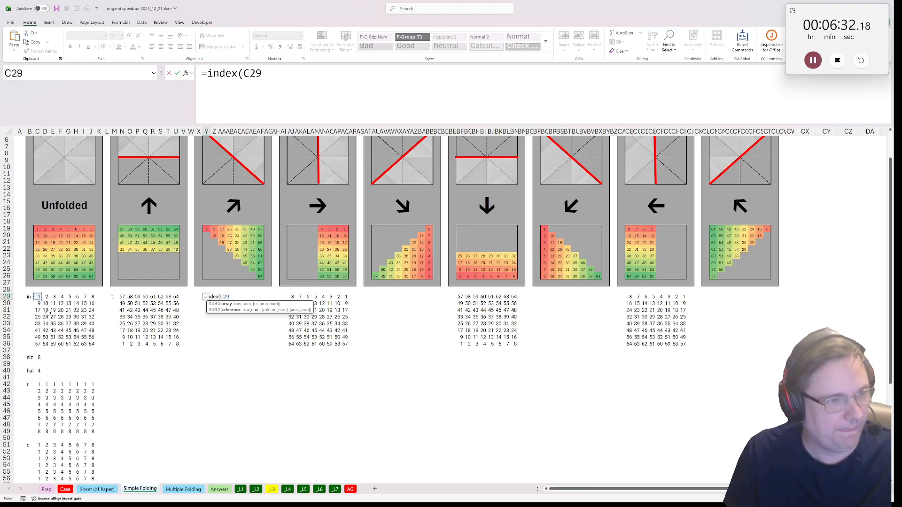
key(F4)
key(F4)
key(F4)
key(F4)
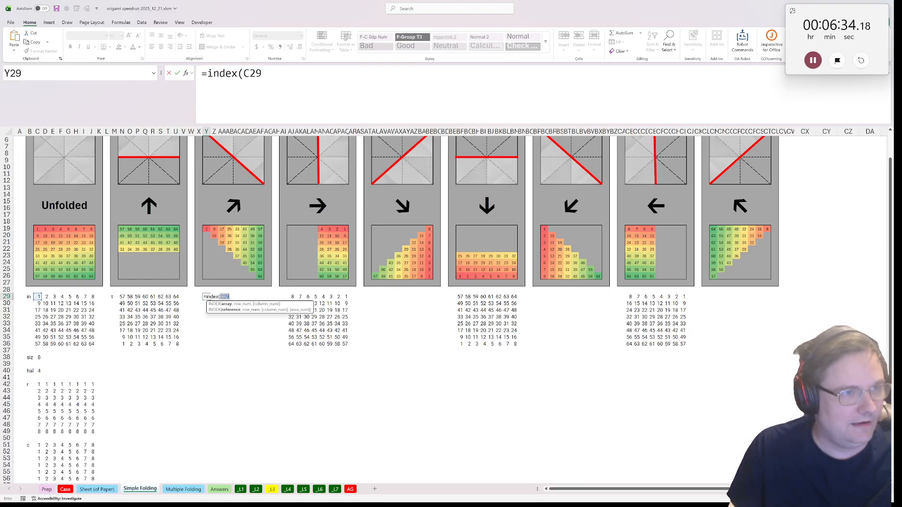
text(#)
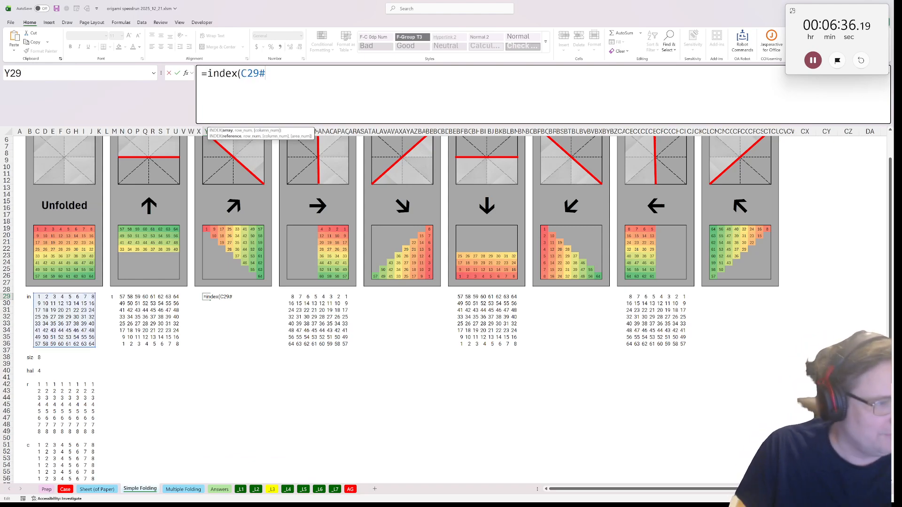
text(,)
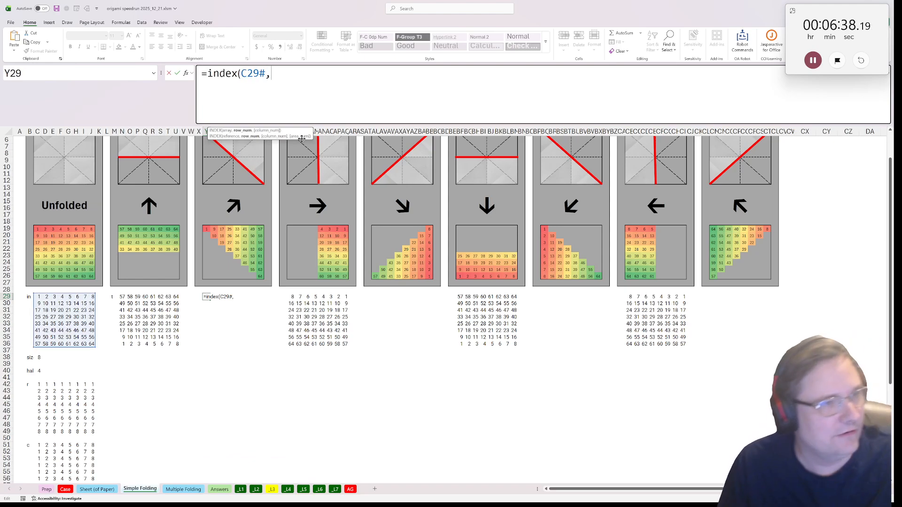
Complete Y29 as =INDEX(C29#,C51#,C42#), using the column grid for row numbers and the row grid for column numbers
scroll(158, 285, down, 4)
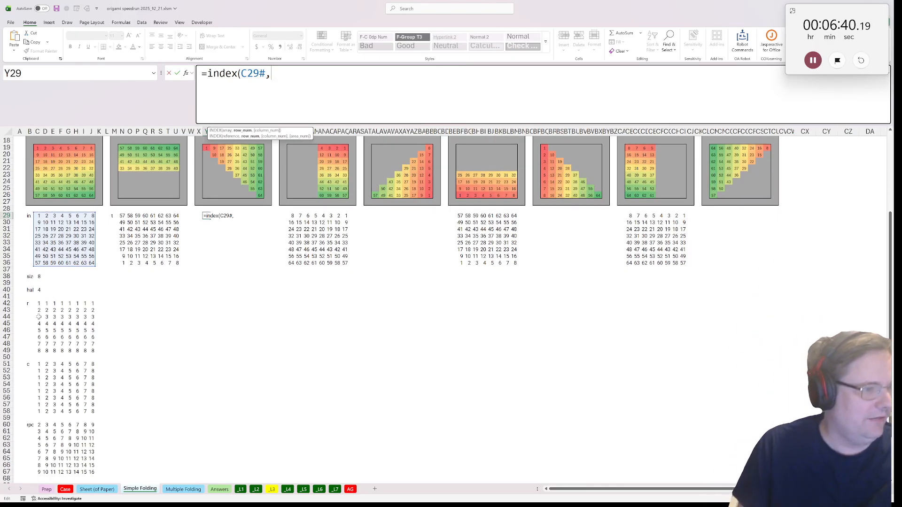
click(39, 365)
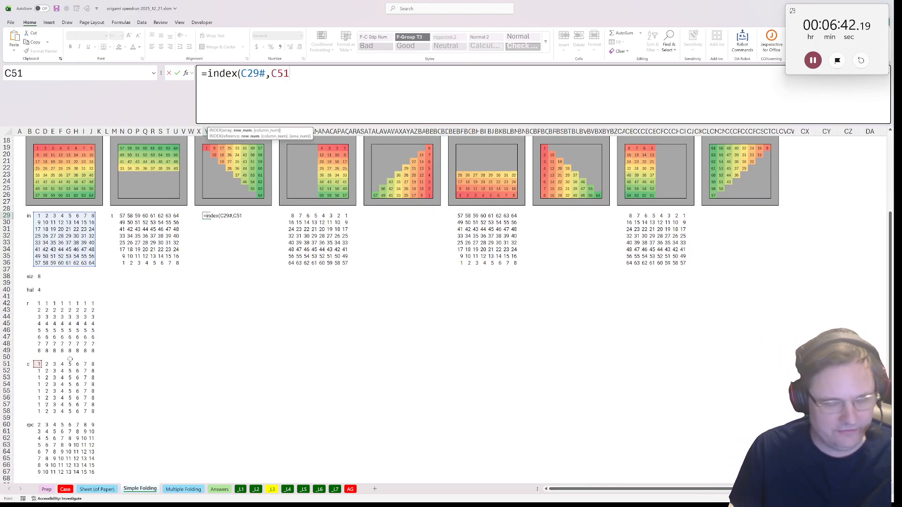
text(#,)
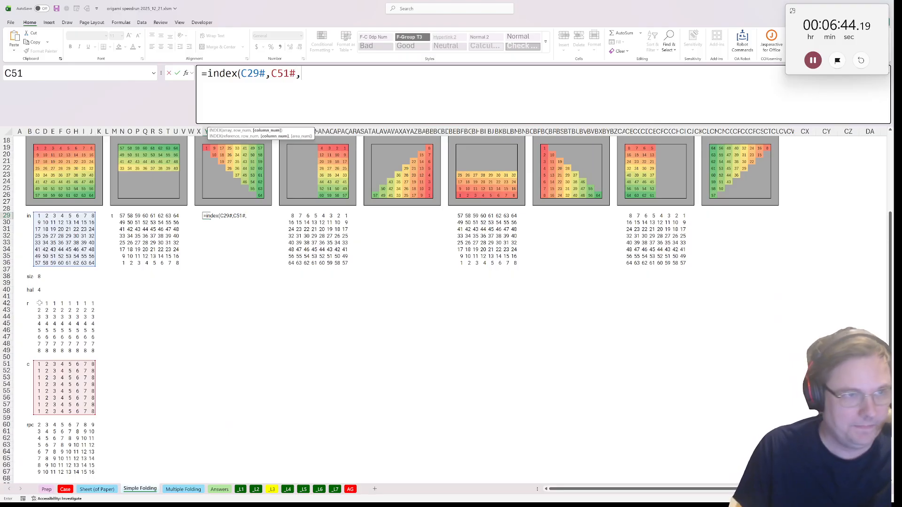
click(39, 304)
text(#)
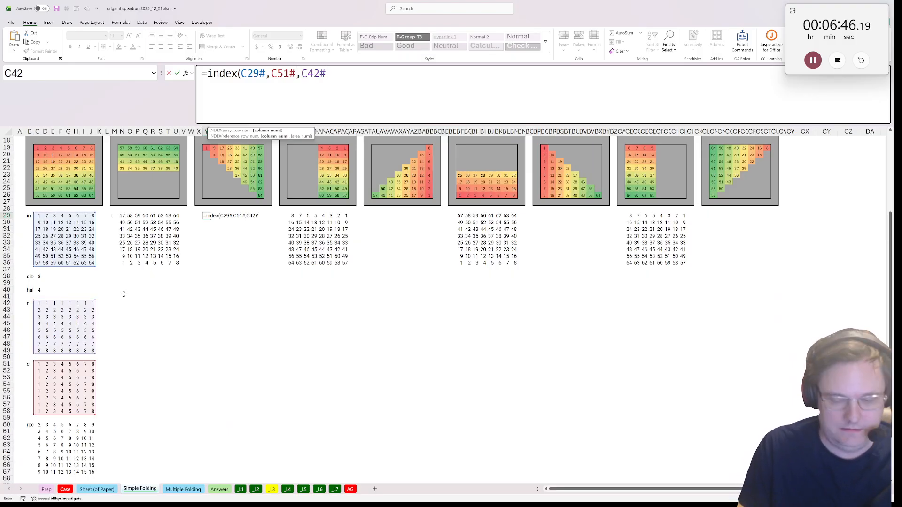
text())
key(ctrl+Return)
scroll(122, 300, up, 4)
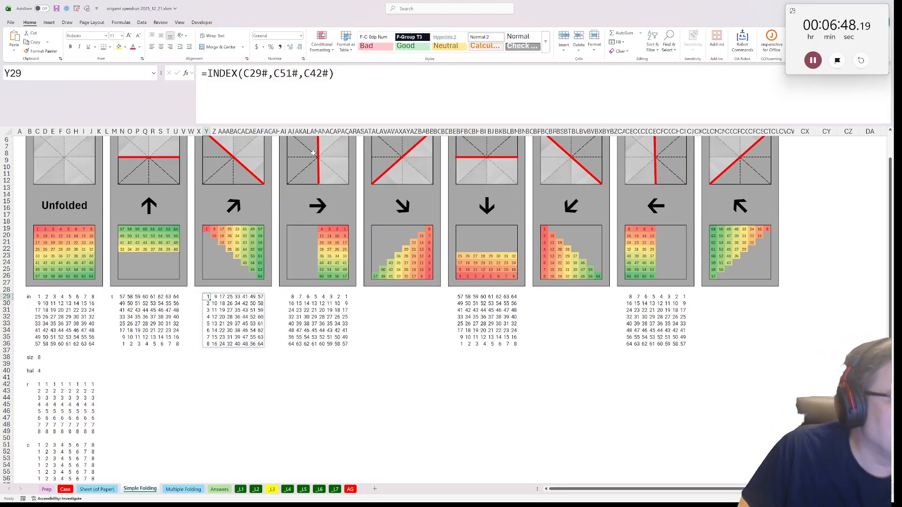
Copy the INDEX formula text from Y29 into BQ29 and AU29, below the down-left and down-right diagonal folds
key(F2)
key(shift+Home)
key(ctrl+c)
key(Escape)
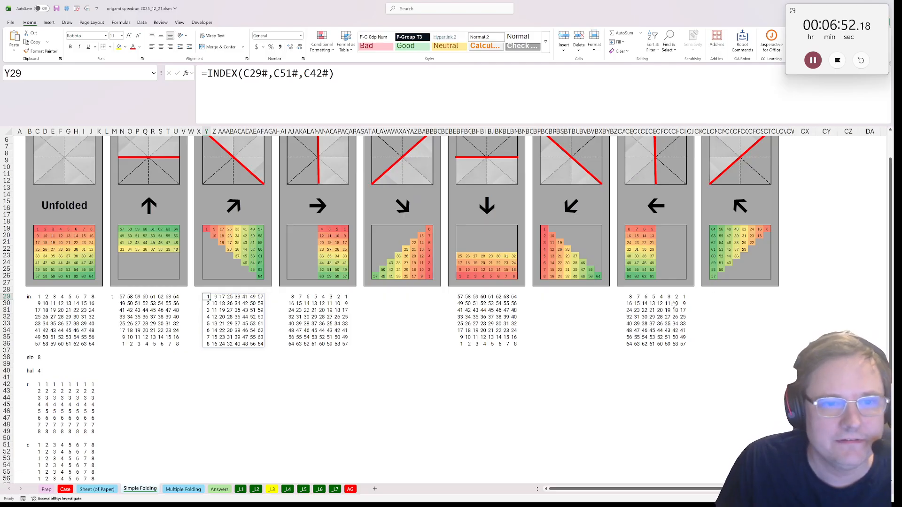
click(545, 296)
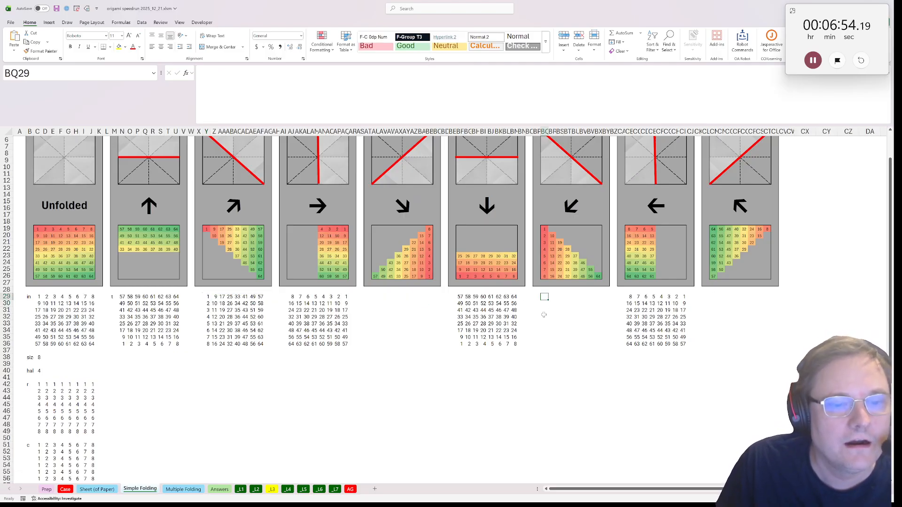
key(ctrl+v)
click(376, 297)
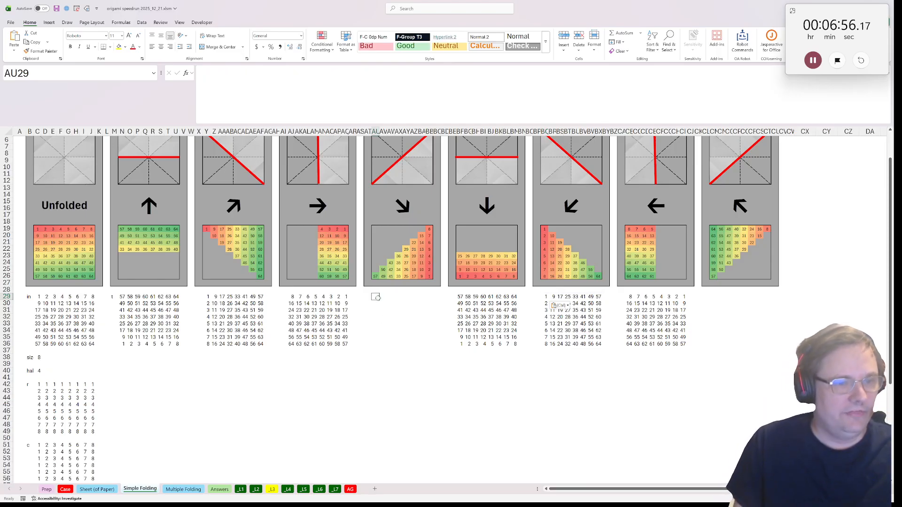
key(ctrl+v)
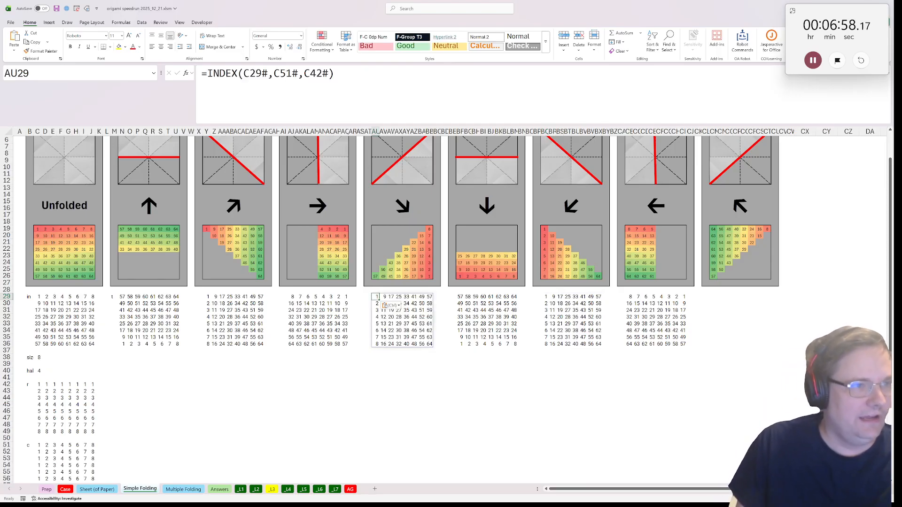
Change the row argument of the INDEX formula in AU29 to C38+1-C51#
key(F2)
scroll(43, 365, down, 1)
click(37, 337)
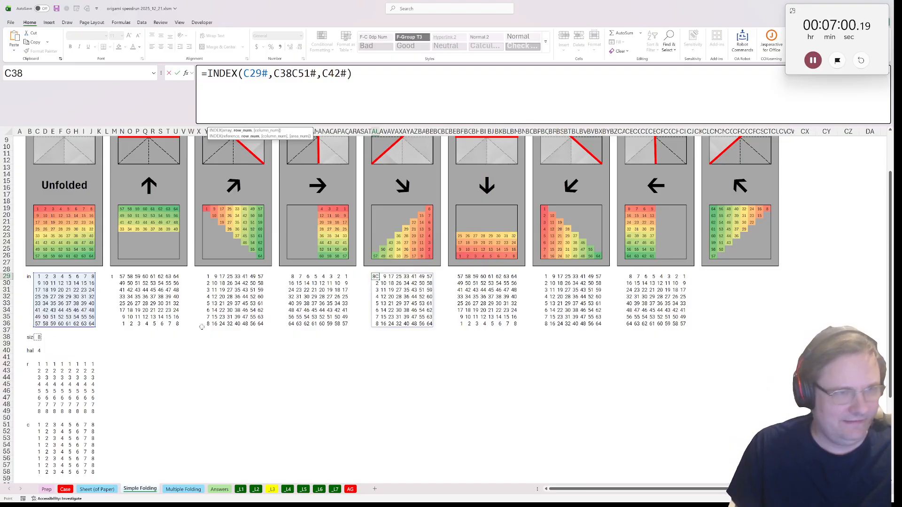
text(+1-)
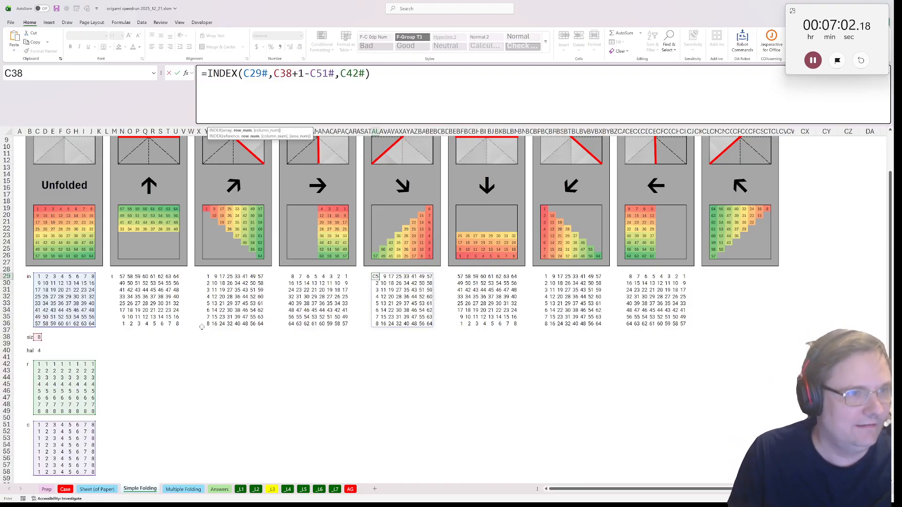
key(Return)
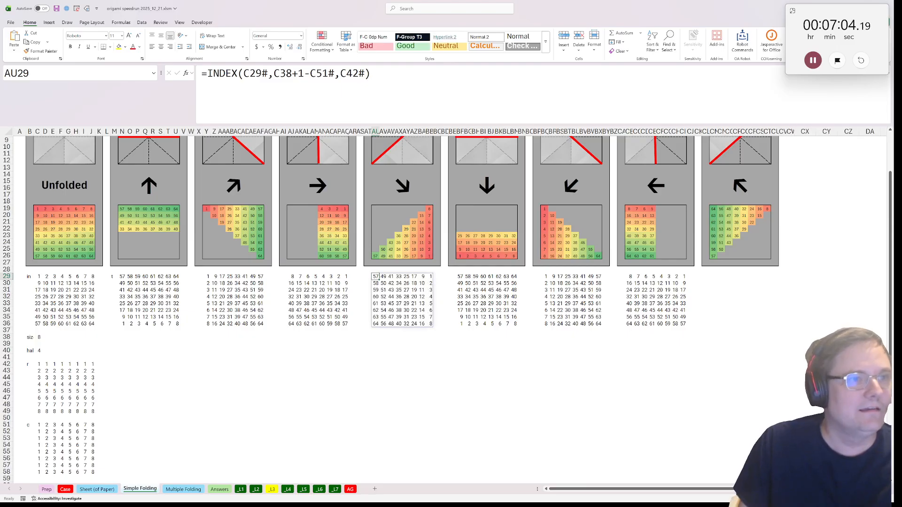
Change the column argument in AU29 to C38+1-C42# and compare the grid with the down-right fold example above it
drag(310, 73, 273, 73)
click(340, 72)
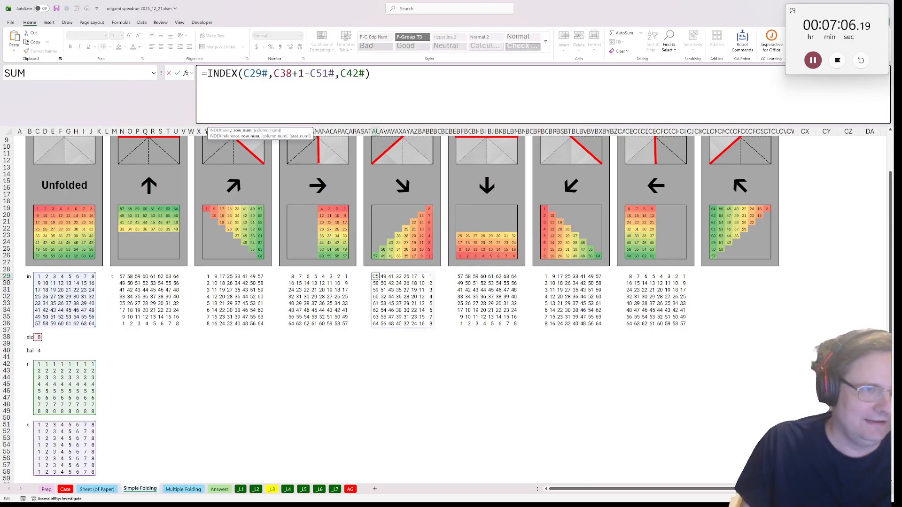
key(ctrl+v)
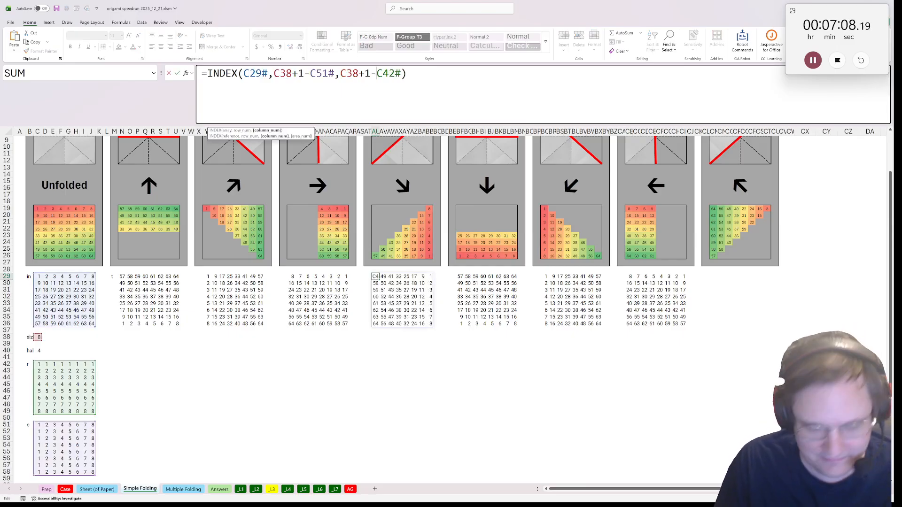
key(Return)
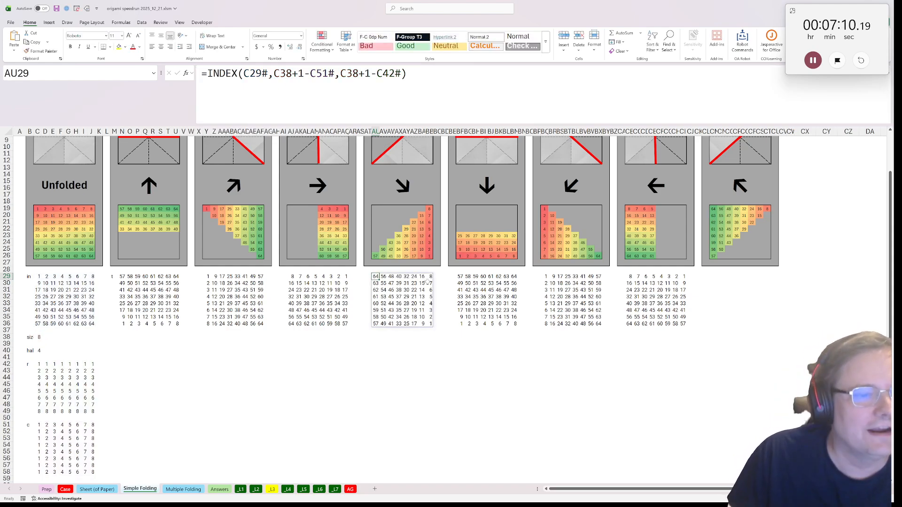
click(430, 276)
click(423, 282)
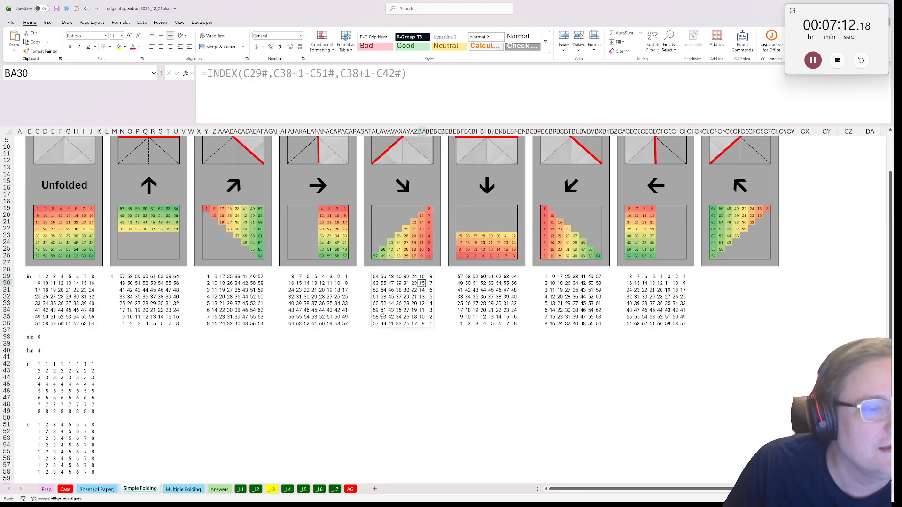
click(375, 324)
Copy the formula text from AU29 into CM29, below the up-left diagonal fold
click(376, 276)
click(436, 90)
key(ctrl+a)
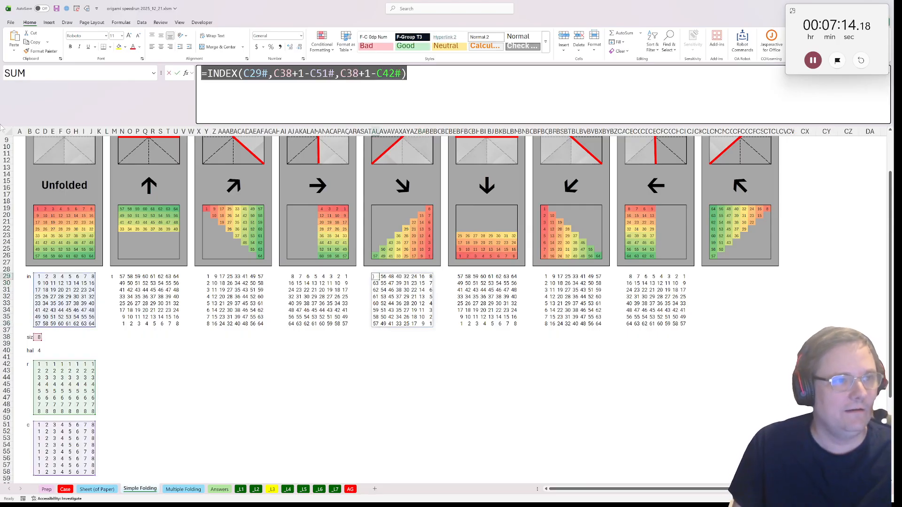
key(ctrl+c)
key(Escape)
click(708, 278)
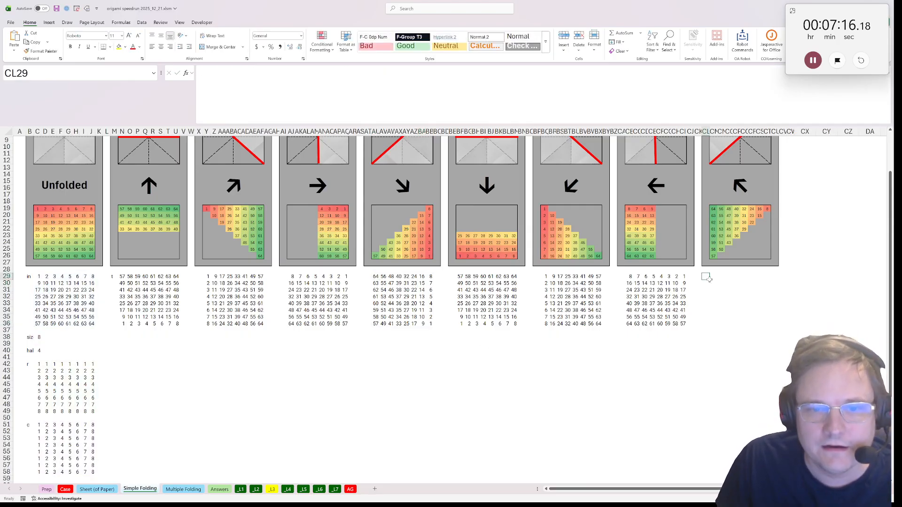
click(712, 277)
key(ctrl+v)
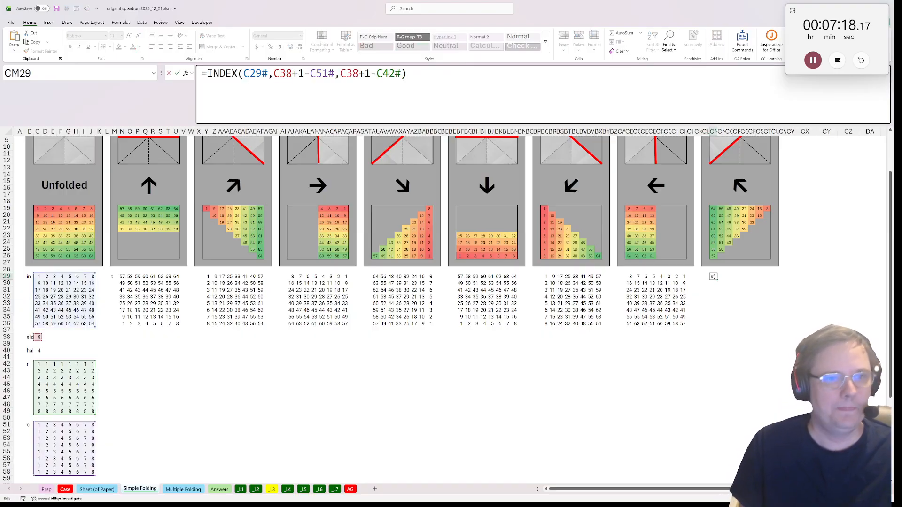
key(Return)
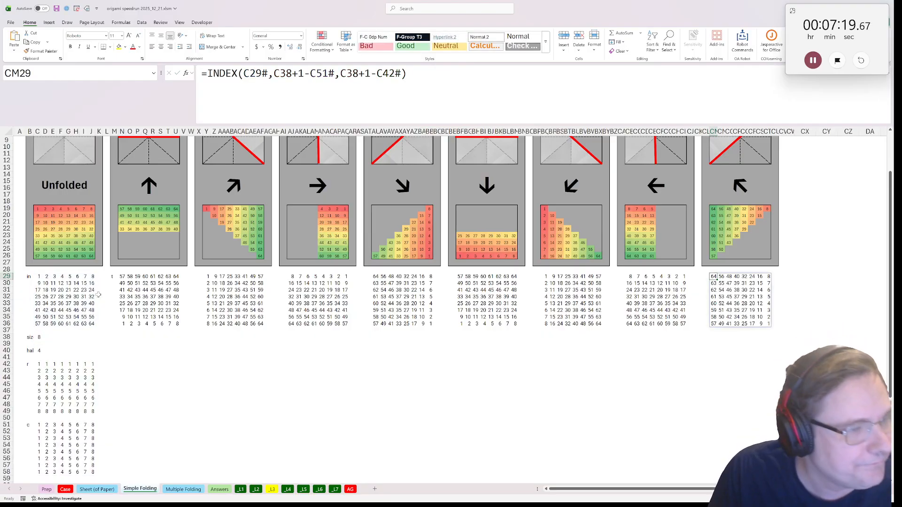
Label M38 "m" and enter =xsequence(1,0,-1,4) in N38, below the up-arrow grid
click(114, 337)
text(m)
key(Tab)
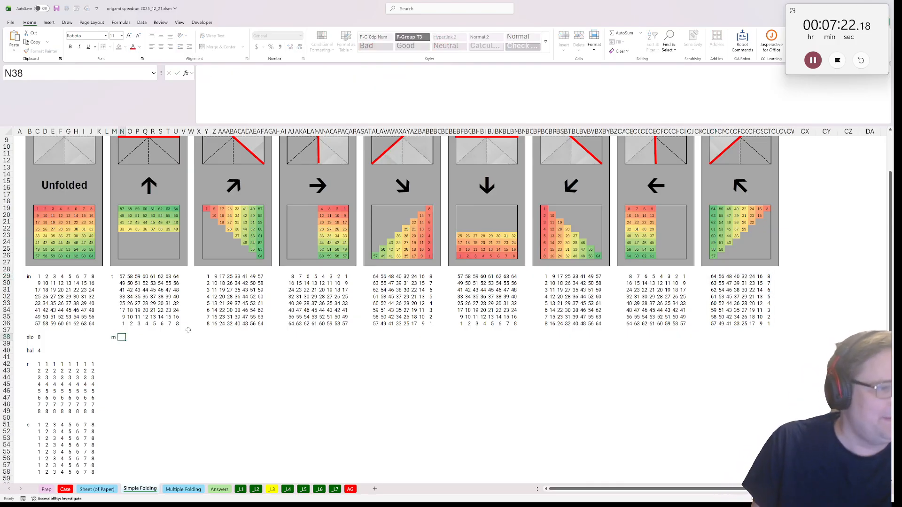
text(=x)
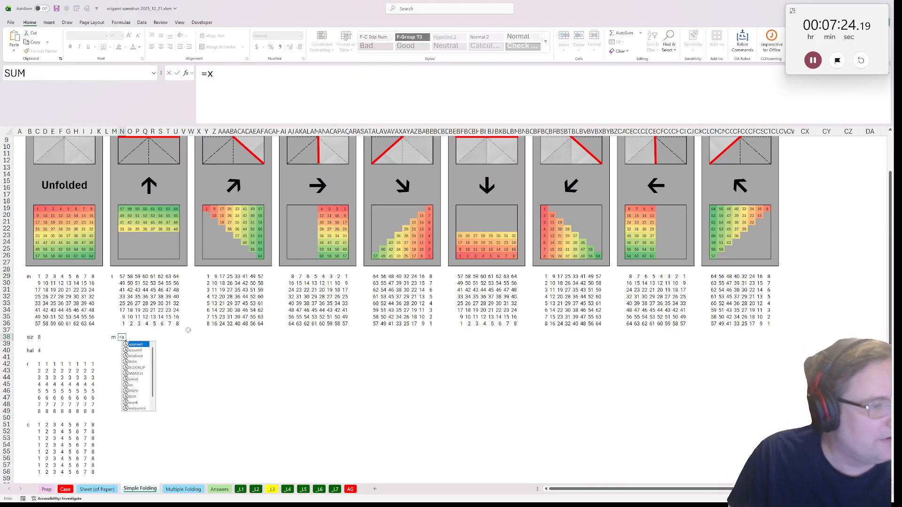
text(s)
key(Tab)
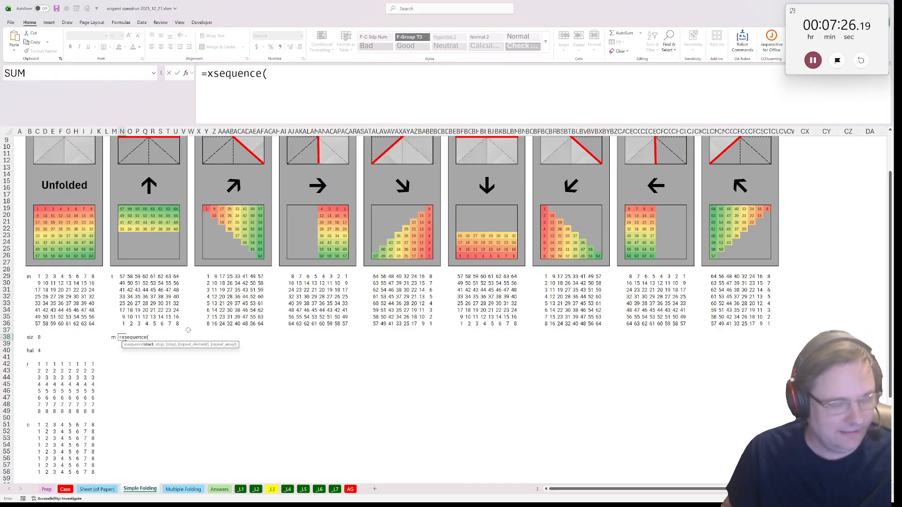
text(1,0,)
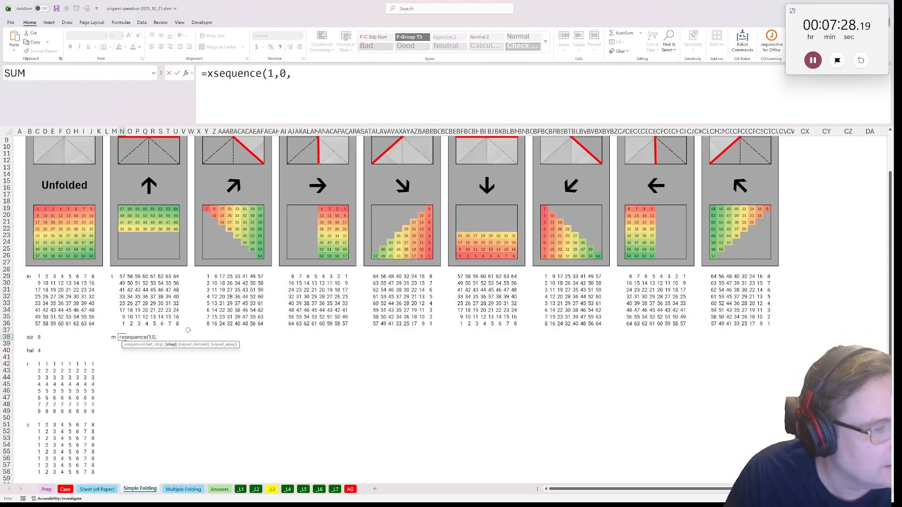
text(-1,4)
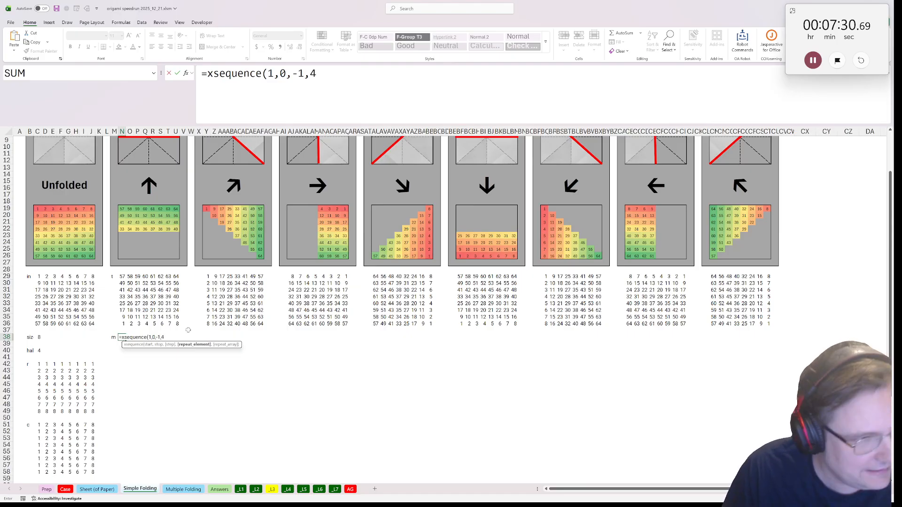
key(ctrl+Return)
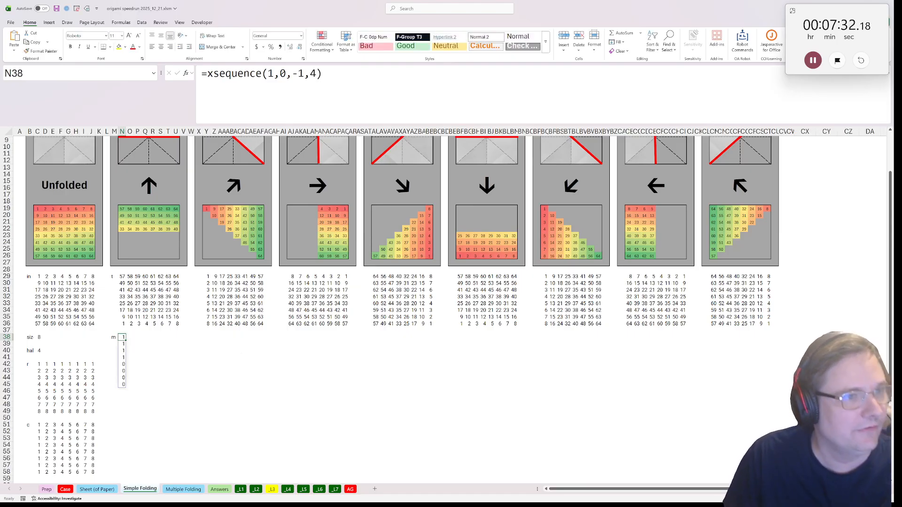
Replace the fixed repeat count in N38 with the half-size cell, giving =xsequence(1,0,-1,C40)
drag(323, 73, 201, 74)
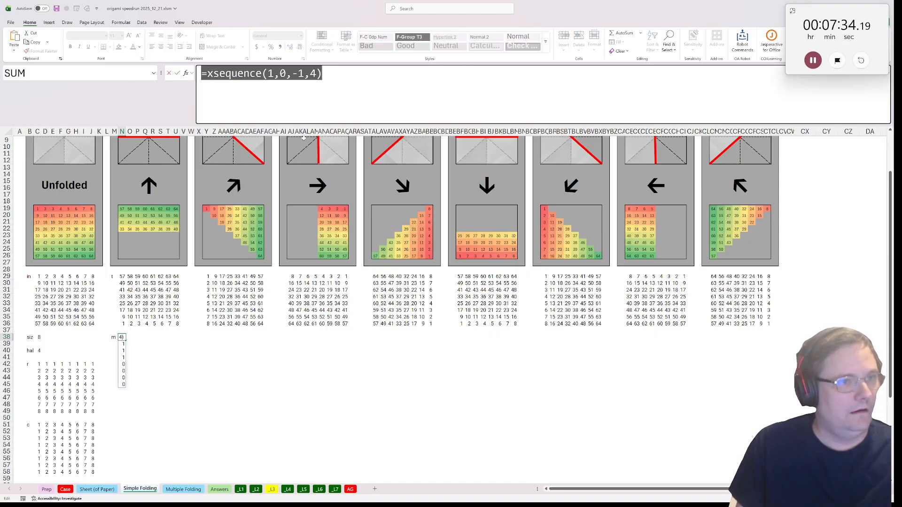
key(Escape)
double_click(312, 74)
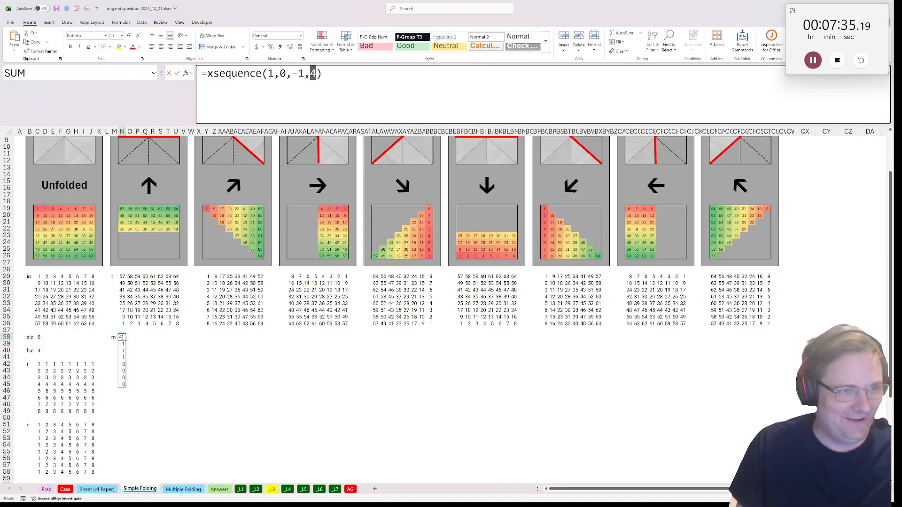
click(39, 350)
key(Up)
key(Down)
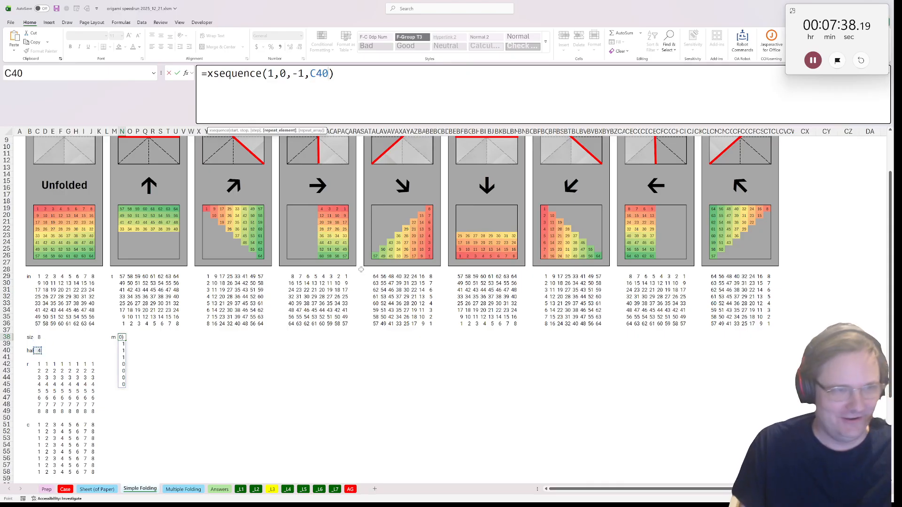
key(ctrl+Return)
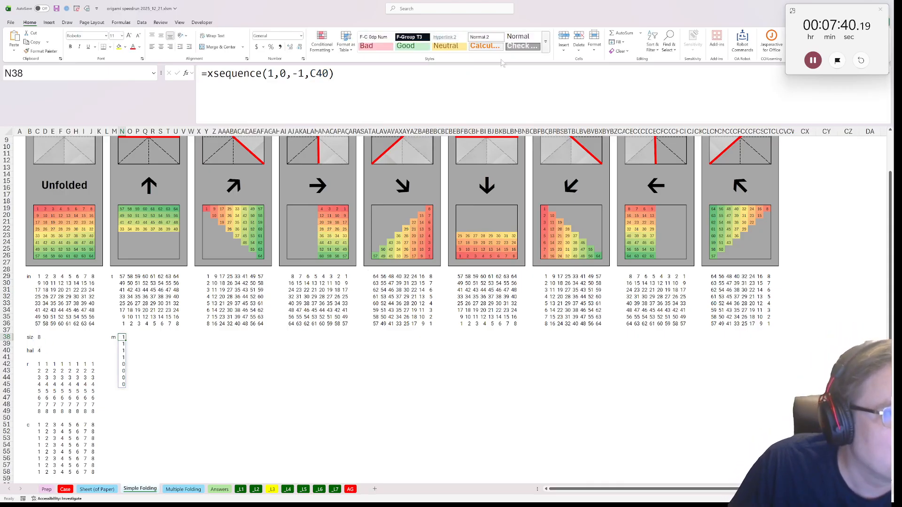
Copy the mask formula text from N38 into BF40, below the down-arrow grid
key(F2)
key(ctrl+shift+Home)
key(Escape)
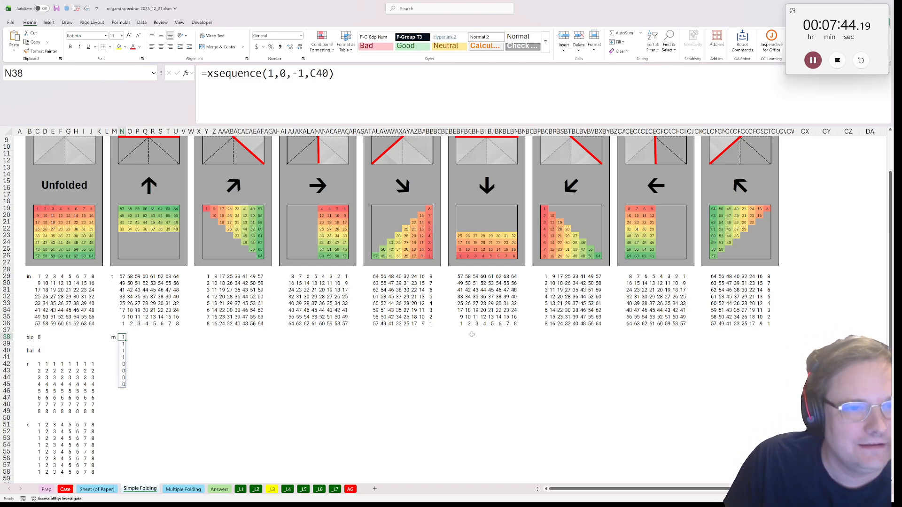
key(ctrl+c)
click(460, 351)
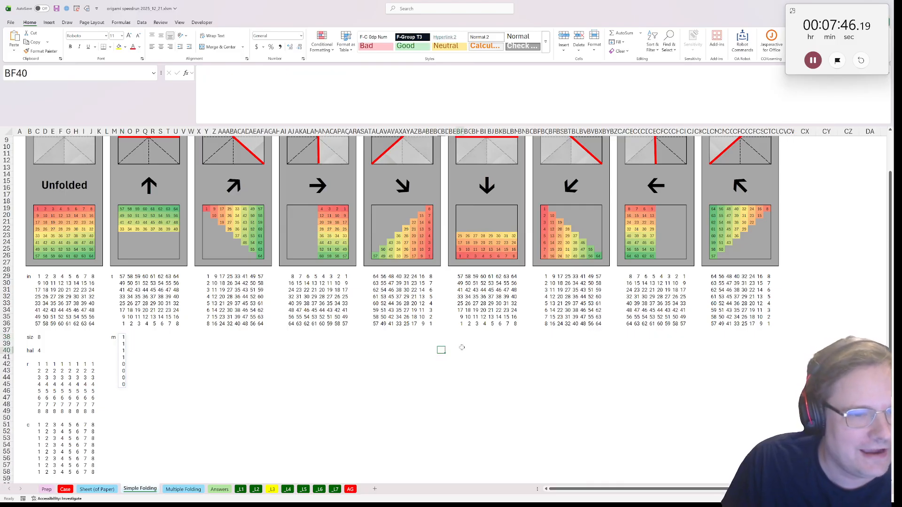
key(ctrl+v)
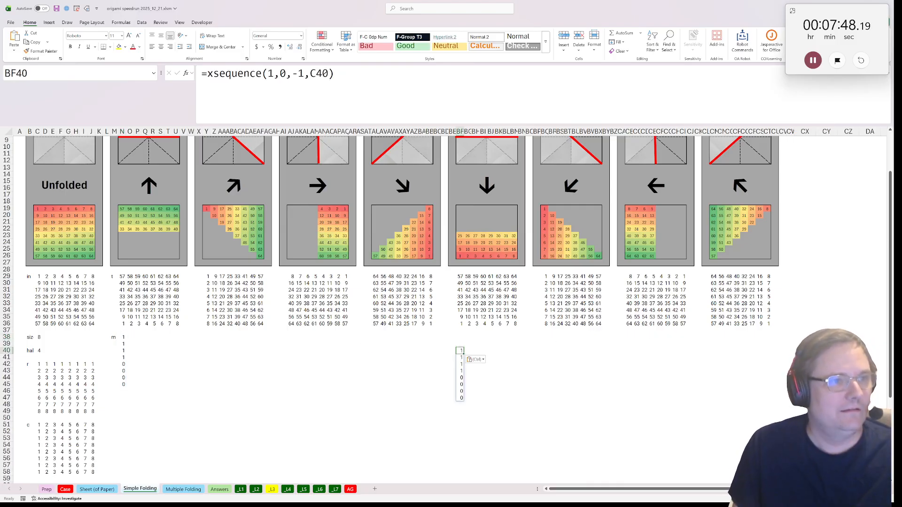
Change the down-fold mask formula in BF40 to =xsequence(0,1,1,C40)
drag(269, 74, 288, 73)
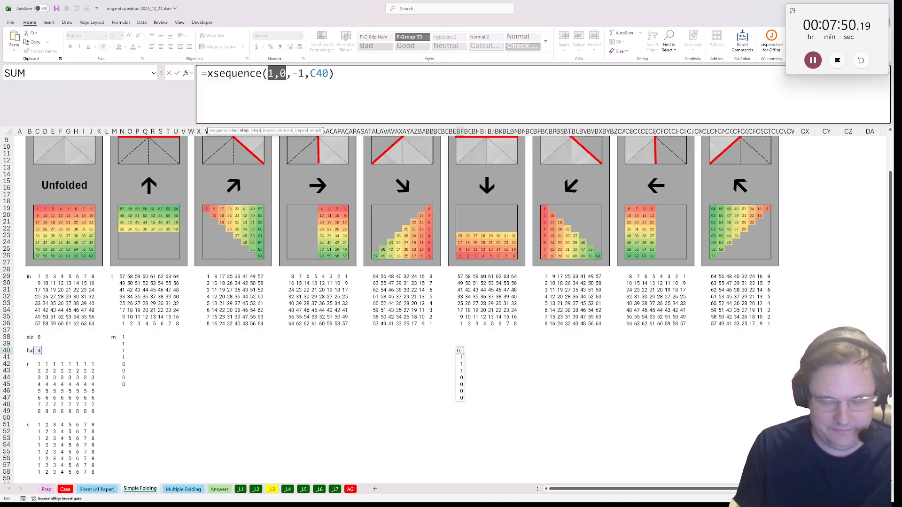
text(0,1)
key(Right)
key(Right)
key(BackSpace)
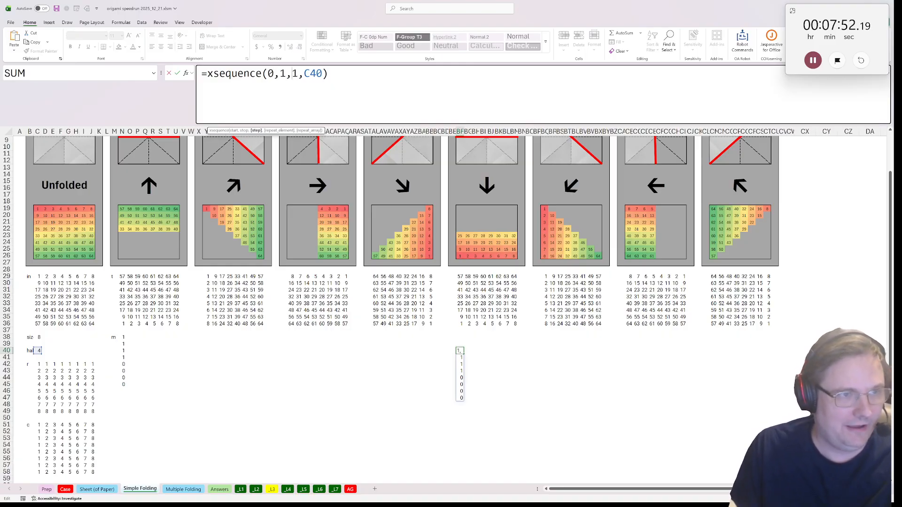
key(Return)
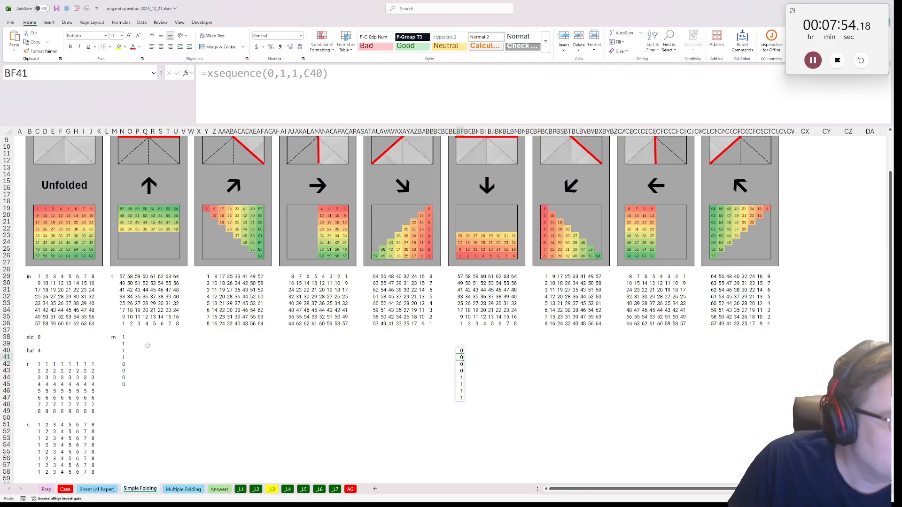
Move the down-fold mask formula from BF40 up to BF38, level with the up-fold mask
click(467, 350)
key(Left)
key(ctrl+x)
key(Up)
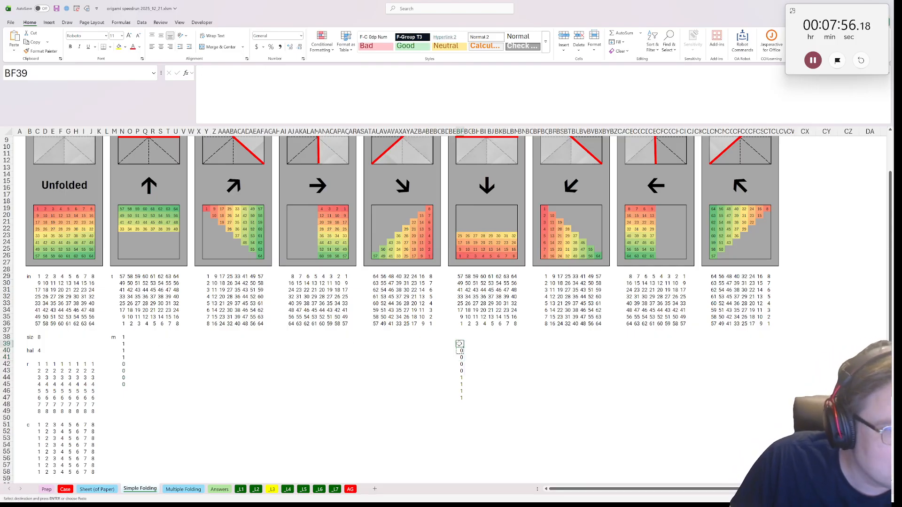
key(ctrl+v)
key(ctrl+x)
key(Up)
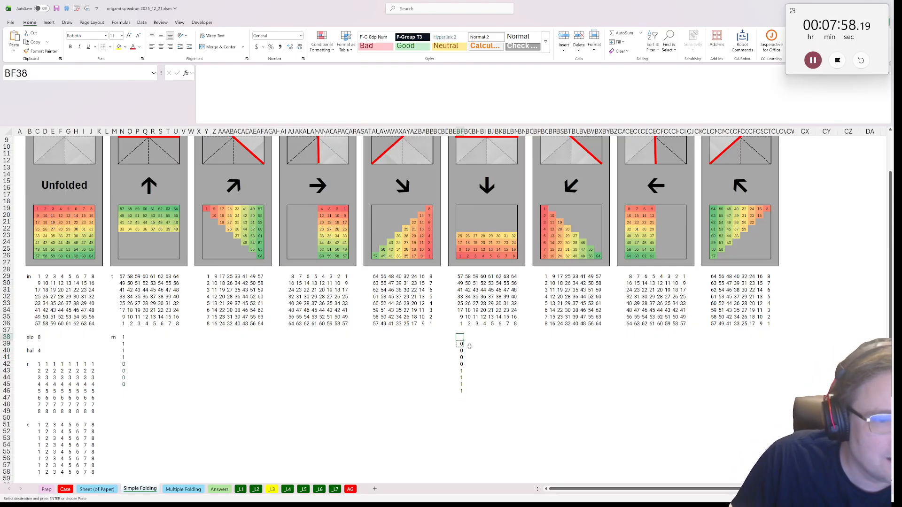
key(ctrl+v)
Copy the up-fold mask formula text from N38 into AJ38, below the right-arrow grid
scroll(368, 355, up, 2)
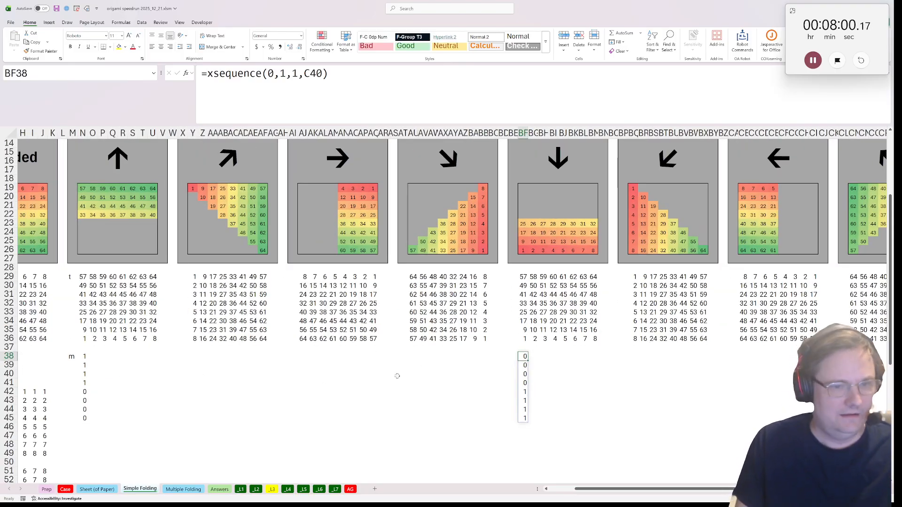
key(ctrl+Left)
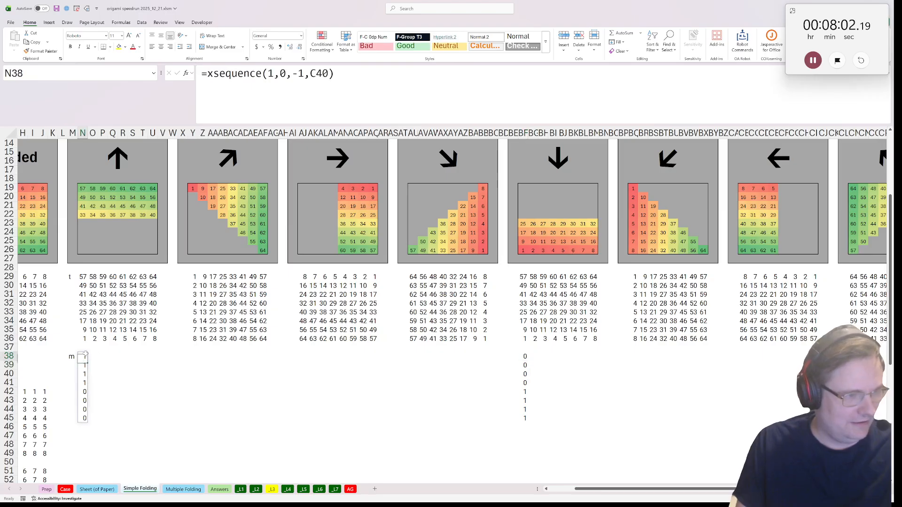
triple_click(310, 74)
key(ctrl+c)
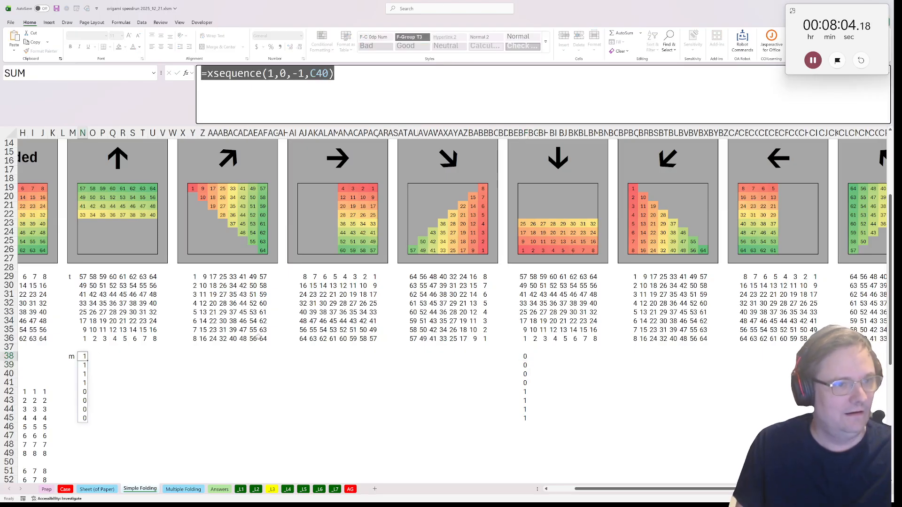
key(Escape)
click(300, 358)
click(368, 78)
key(ctrl+v)
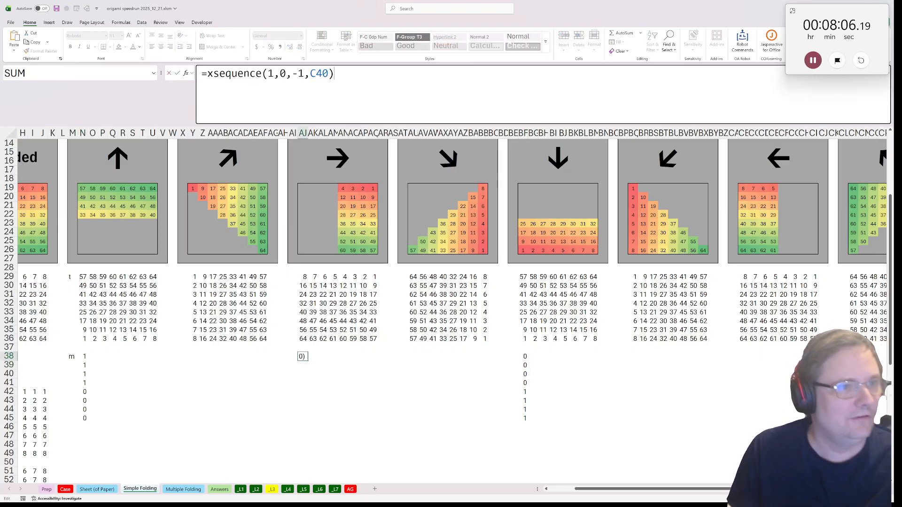
key(Return)
key(Up)
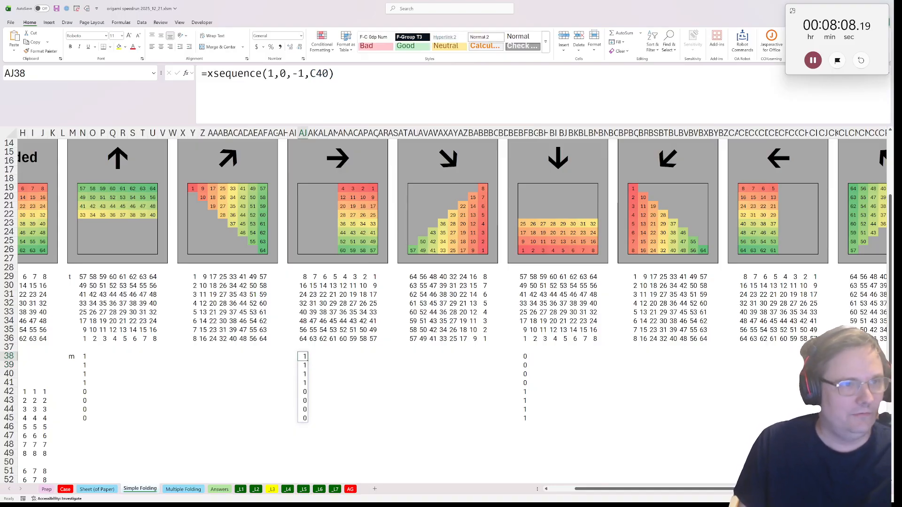
Change the right-fold mask formula in AJ38 to =xsequence(0,1,1,C40)
double_click(271, 73)
text(0)
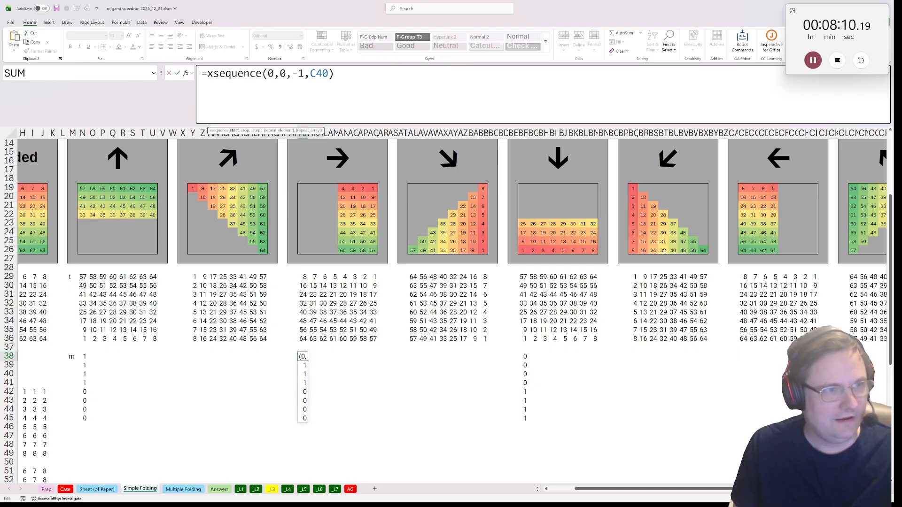
double_click(283, 74)
text(1)
key(Right)
key(Delete)
key(Return)
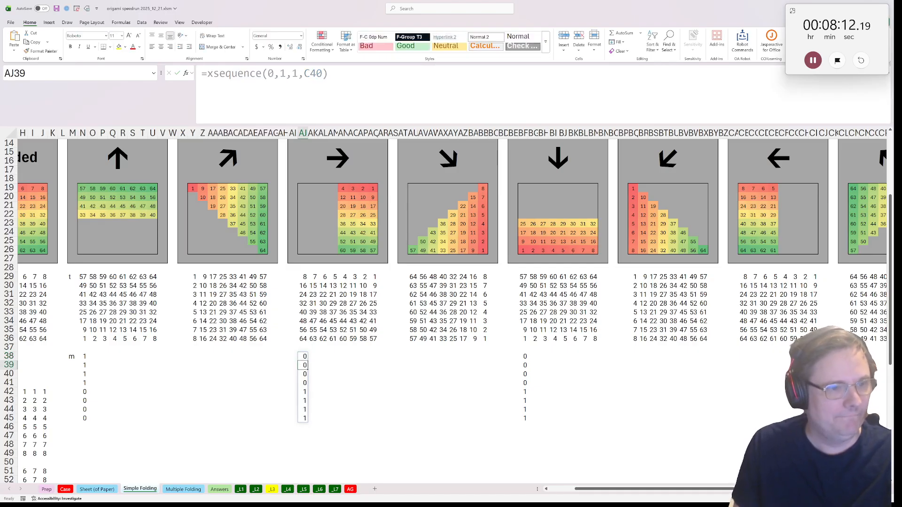
Wrap the AJ38 formula in TOROW, giving =TOROW(xsequence(0,1,1,C40)), to lay the mask out horizontally
click(304, 356)
click(207, 74)
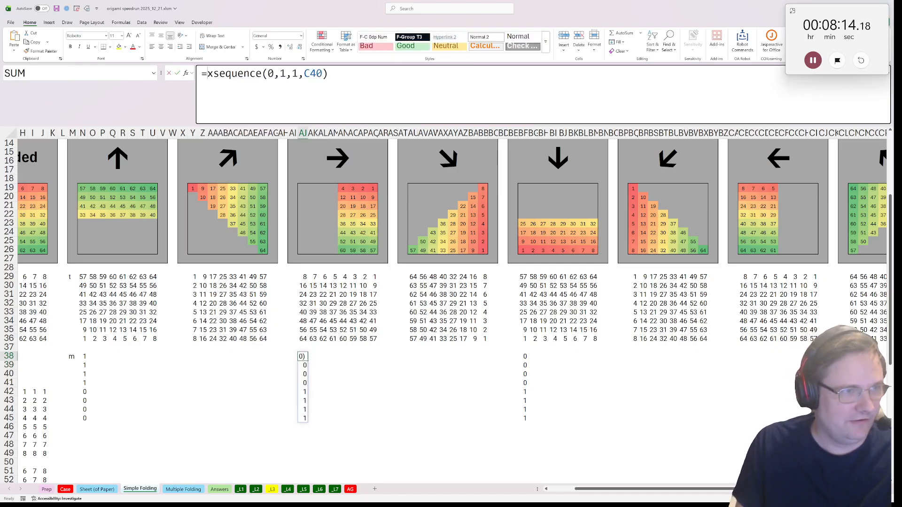
text(torow()
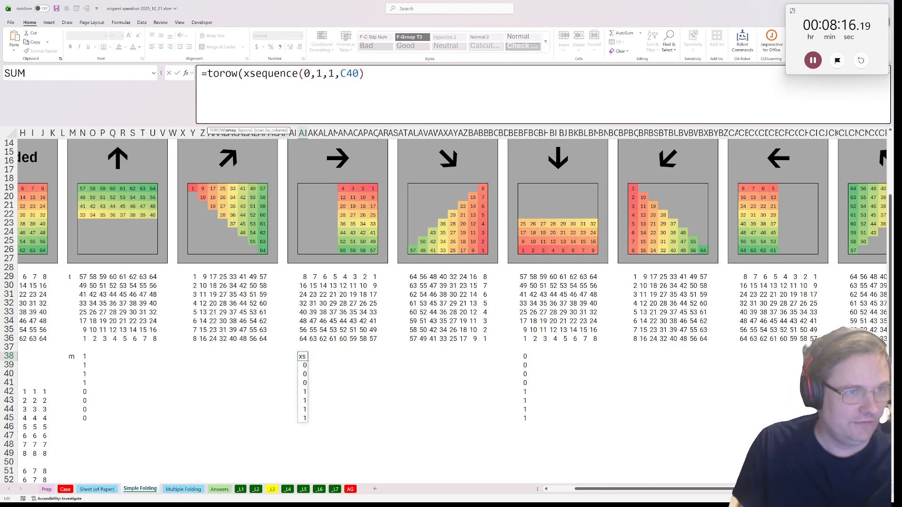
text())
key(ctrl+Return)
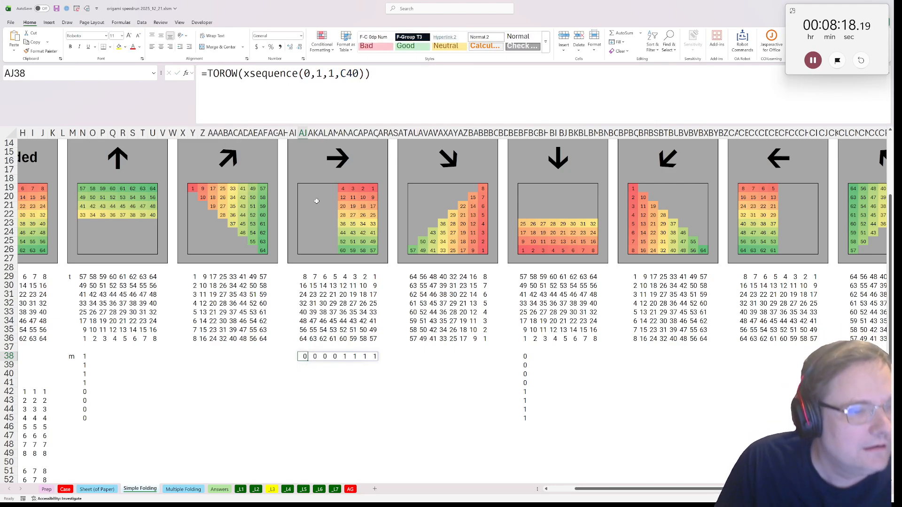
Copy the TOROW mask formula text from AJ38 into CB38, below the left-arrow grid
drag(375, 75, 202, 74)
key(Escape)
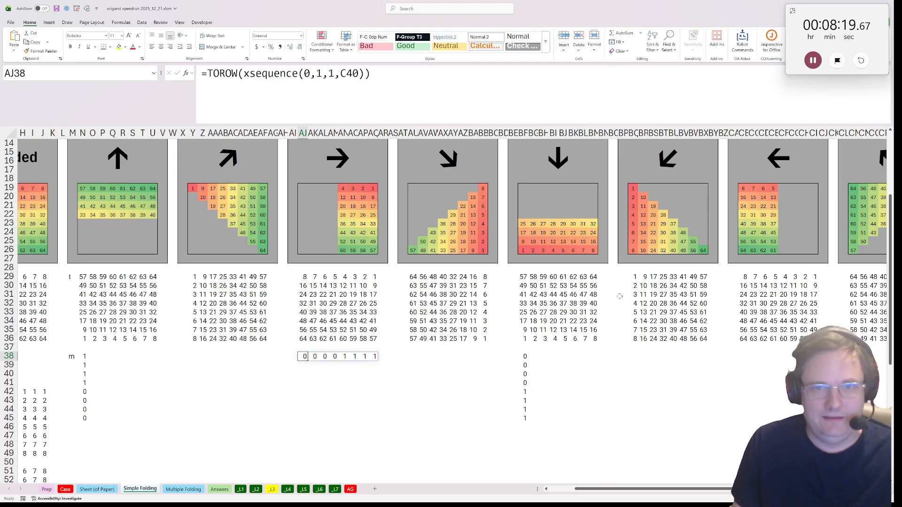
click(743, 355)
key(ctrl+v)
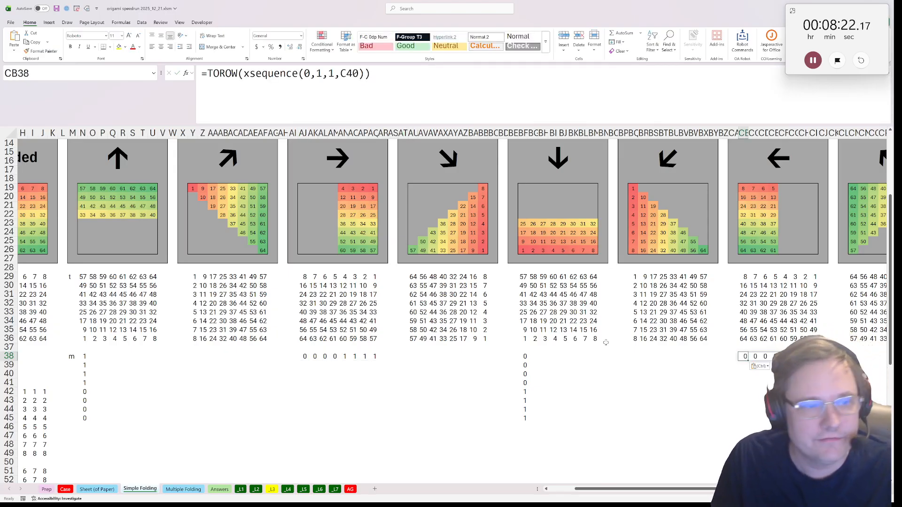
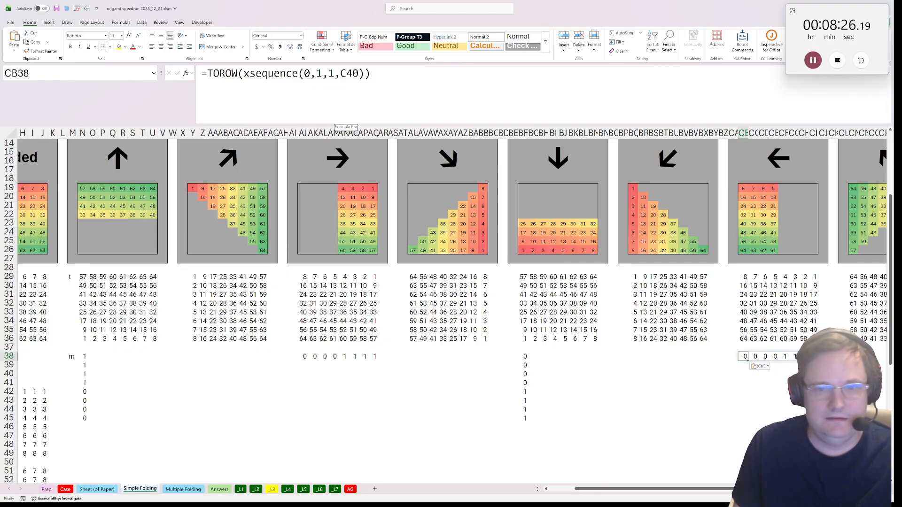
Change the left-fold mask formula in CB38 to =TOROW(xsequence(1,0,-1,C40))
double_click(307, 73)
text(1)
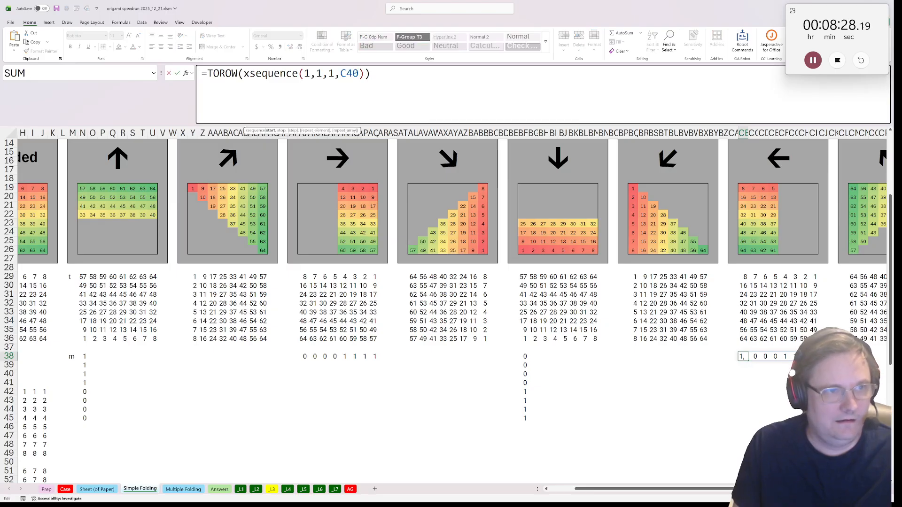
double_click(319, 73)
text(0)
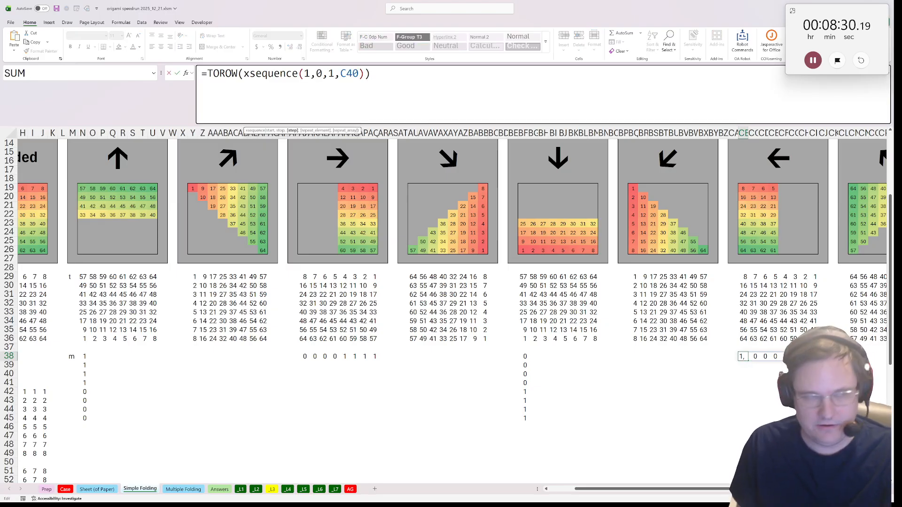
key(Right)
text(-)
key(Return)
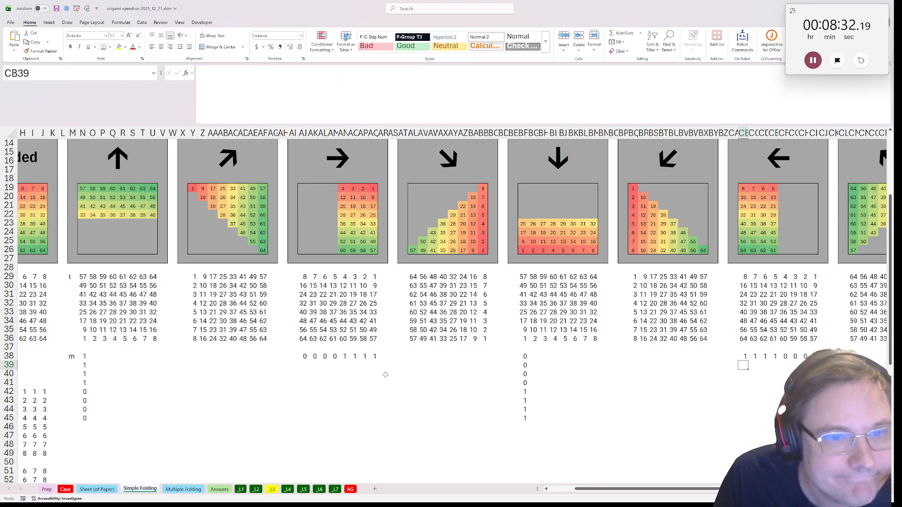
Enter =IF(C69#>=0,1,0) in Y38 as the diagonal mask below the up-right-arrow grid
click(195, 356)
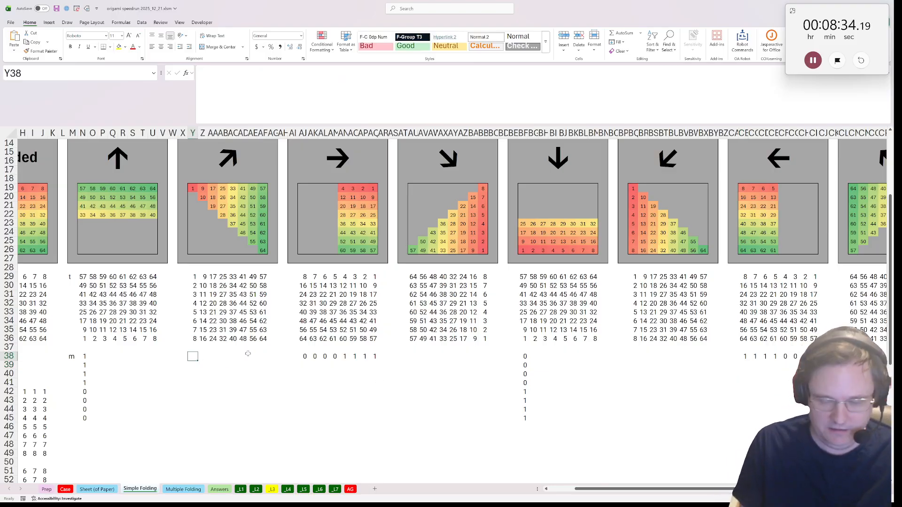
text(=if()
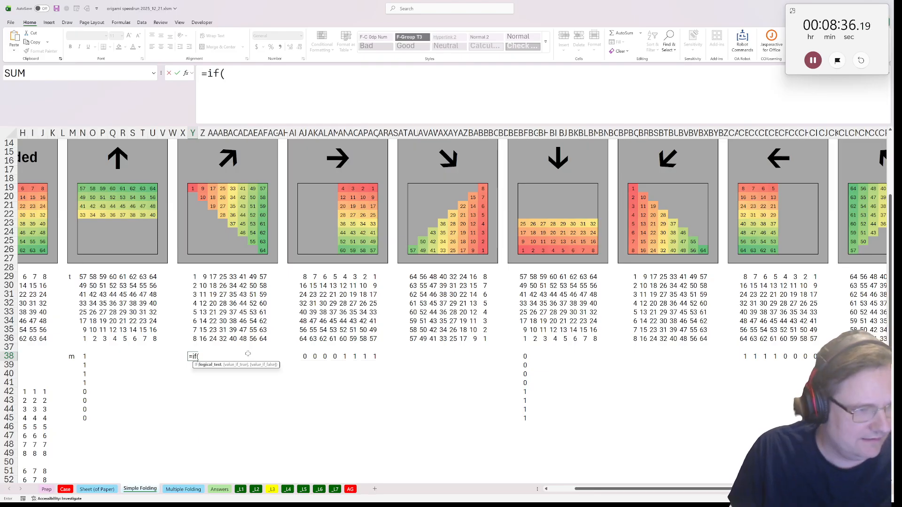
scroll(432, 423, down, 2)
drag(653, 489, 626, 489)
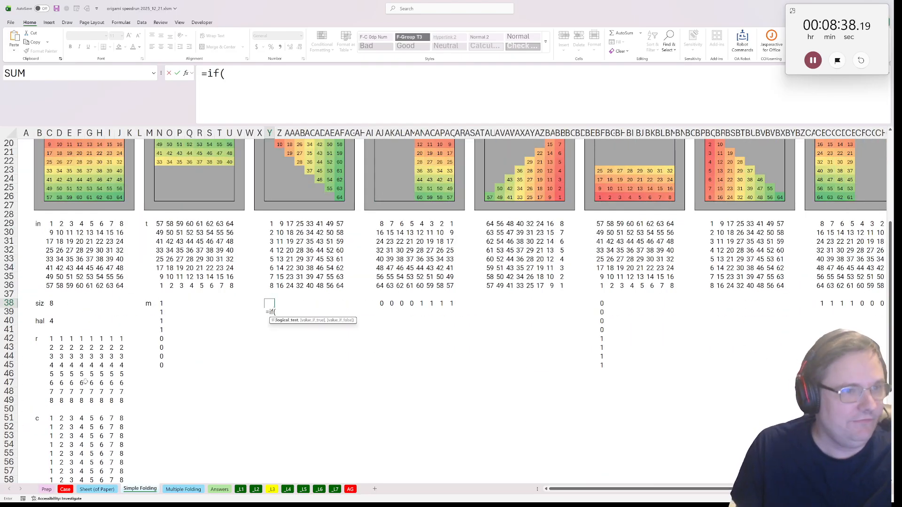
scroll(94, 384, up, 2)
scroll(94, 384, down, 10)
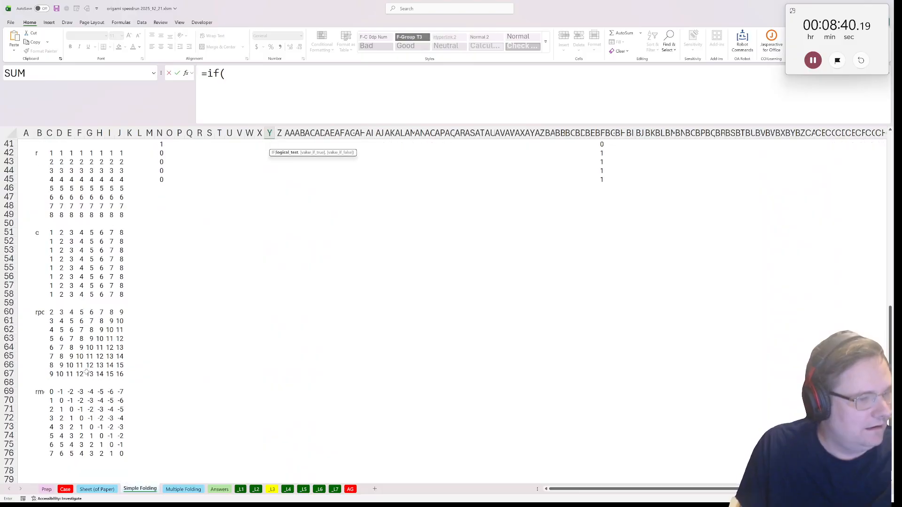
drag(53, 365, 123, 428)
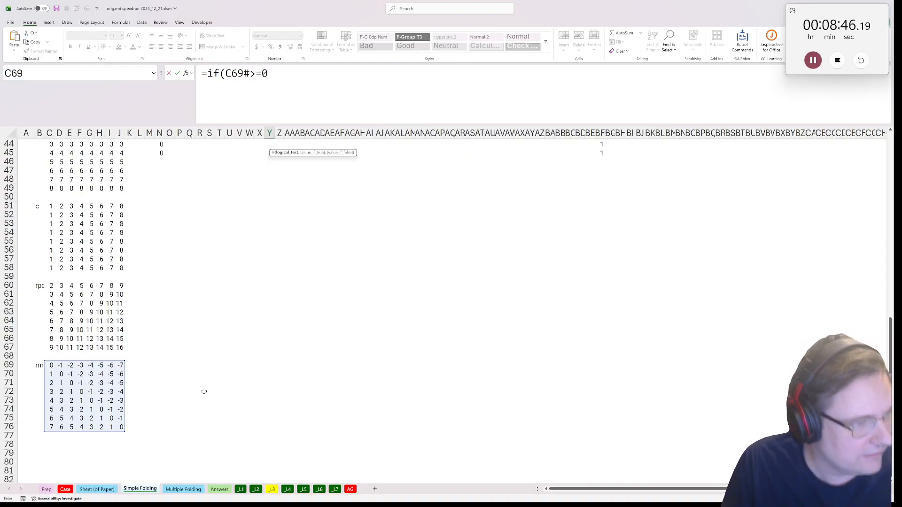
text(>=0,)
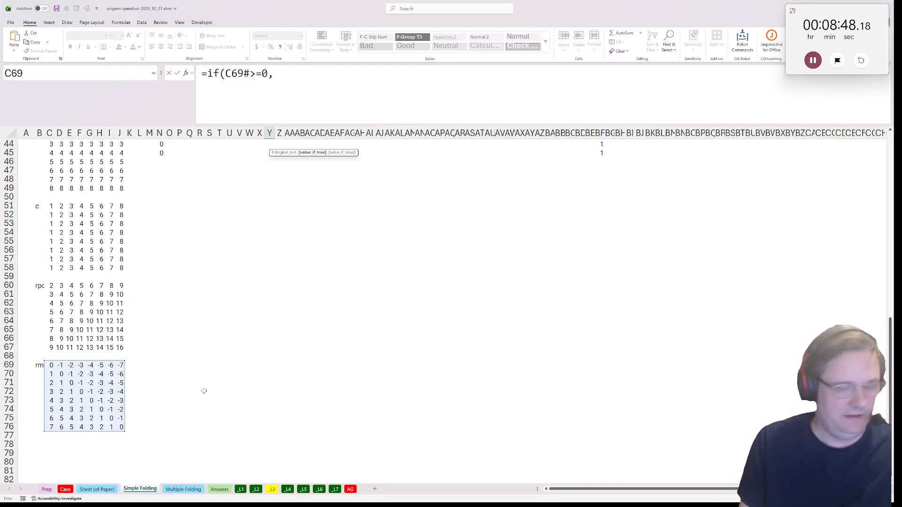
text(1,0)
key(ctrl+Return)
scroll(204, 390, up, 7)
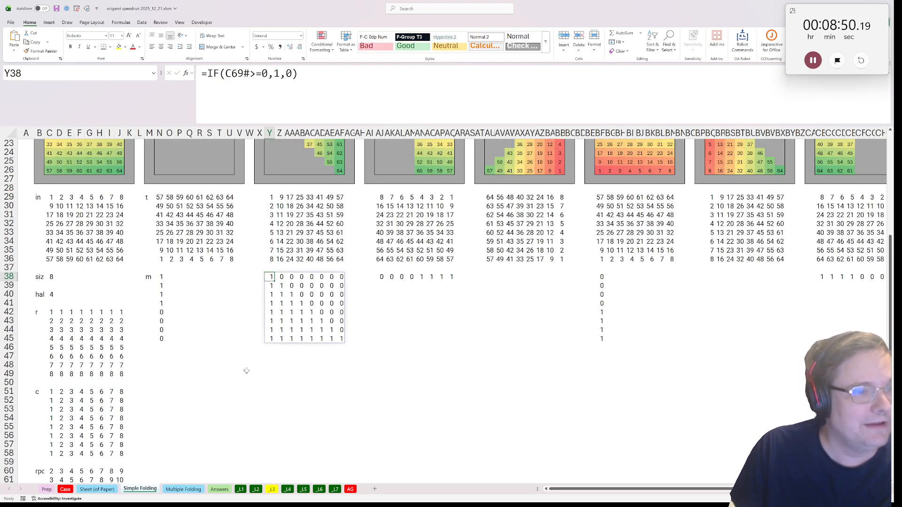
Reverse the comparison in the Y38 mask so the formula reads =IF(C69#<=0,1,0)
scroll(246, 371, up, 3)
key(F2)
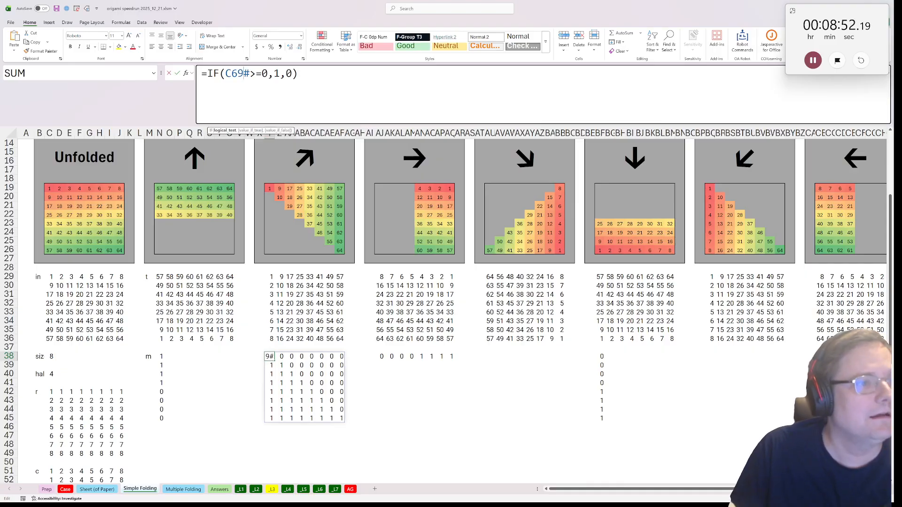
key(shift+Right)
text(<)
key(ctrl+Return)
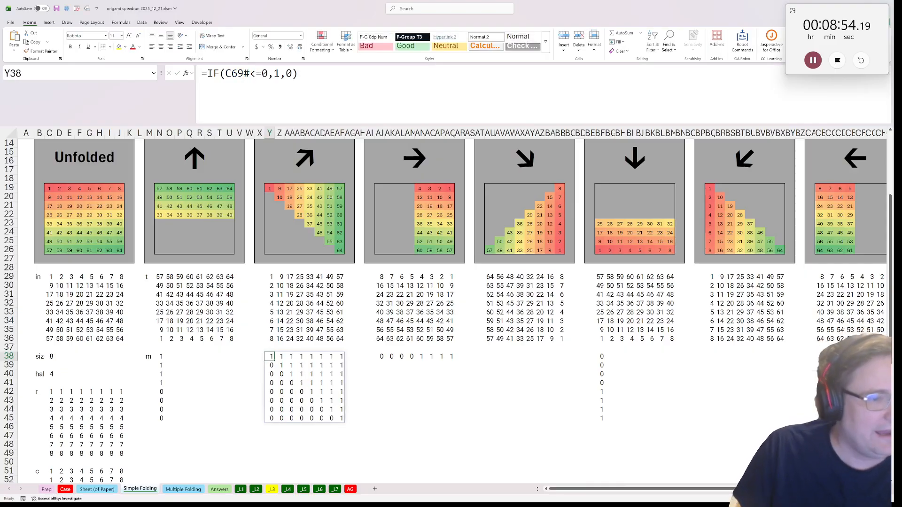
Copy the Y38 mask formula text into BQ38, below the down-left-arrow grid, and change it to =IF(C69#>=0,1,0)
key(F2)
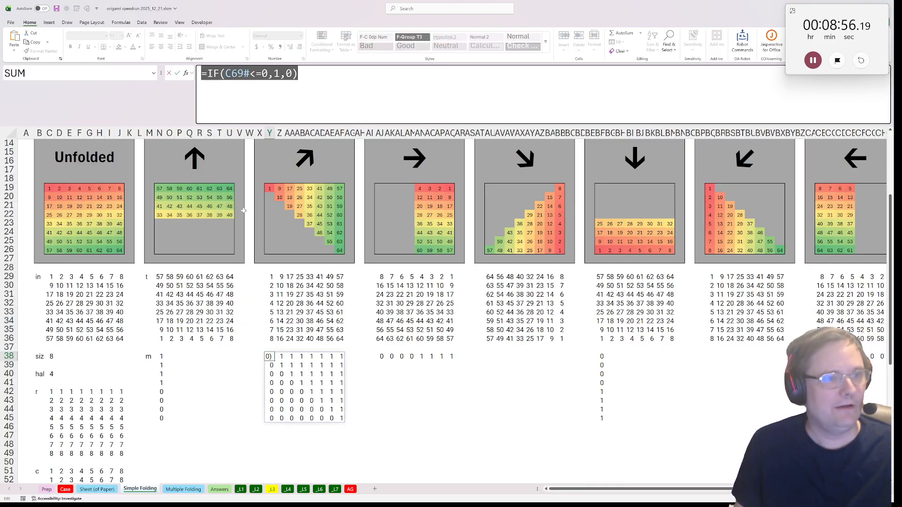
key(Escape)
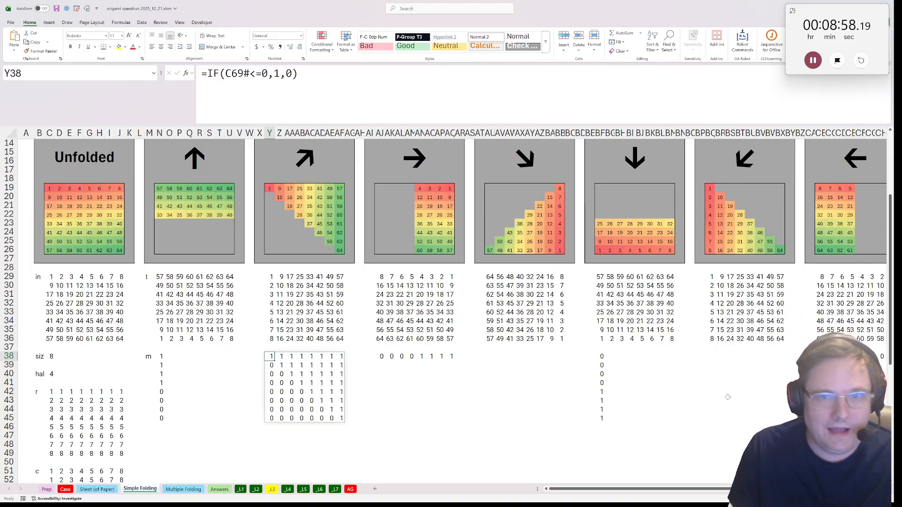
click(714, 357)
key(ctrl+v)
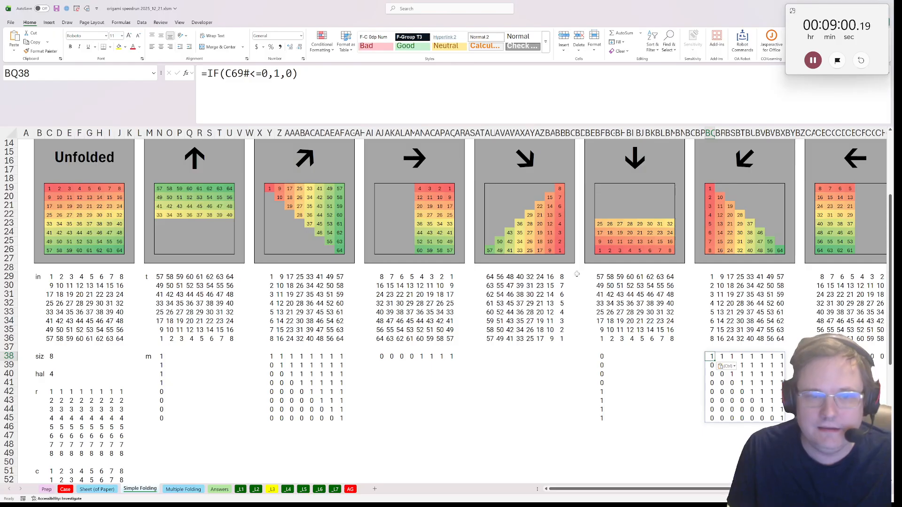
click(252, 74)
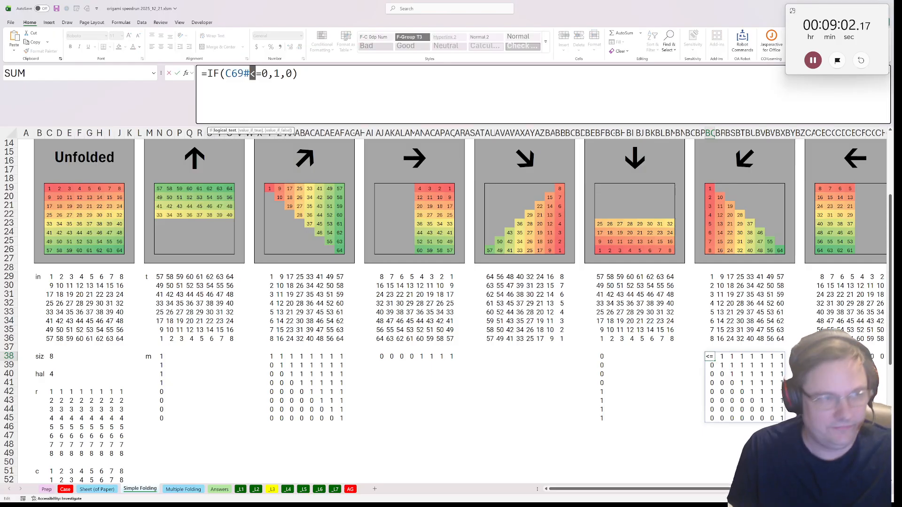
text(>)
key(ctrl+Return)
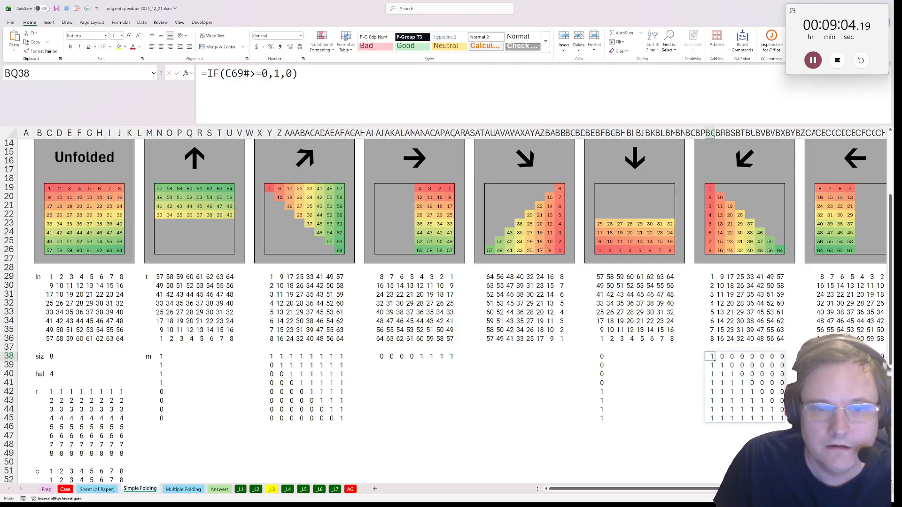
Copy the BQ38 mask formula text into AU38, below the down-right-arrow grid
key(F2)
key(ctrl+a)
key(ctrl+c)
key(Escape)
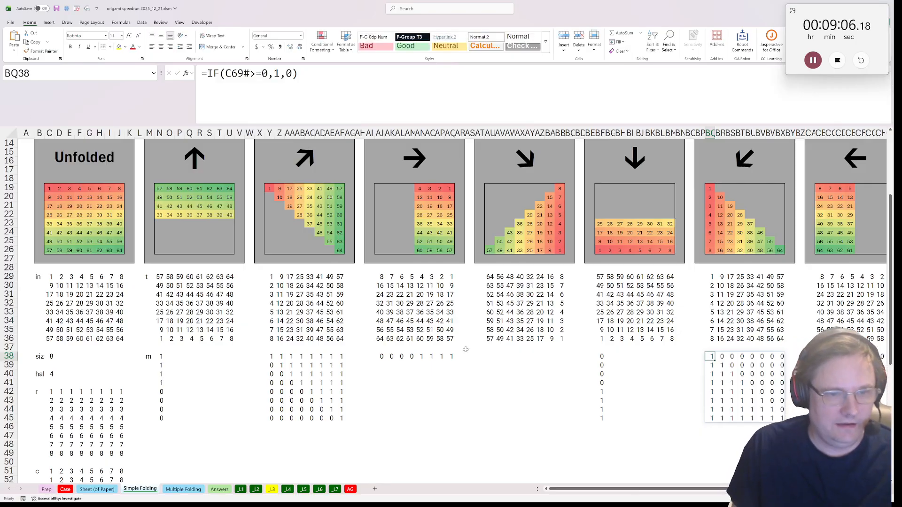
click(487, 355)
key(ctrl+v)
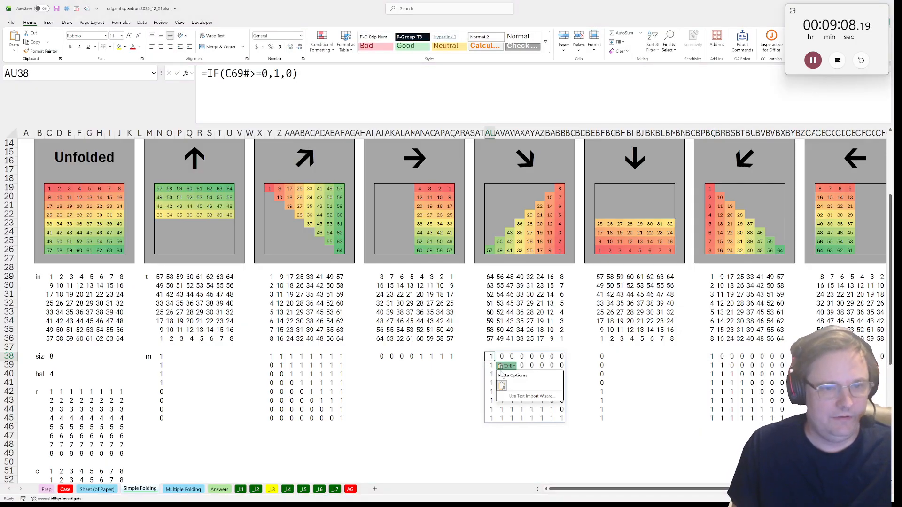
Point the AU38 mask at the row-plus-column grid, giving =IF(C60#>=0,1,0)
key(F2)
scroll(490, 353, down, 11)
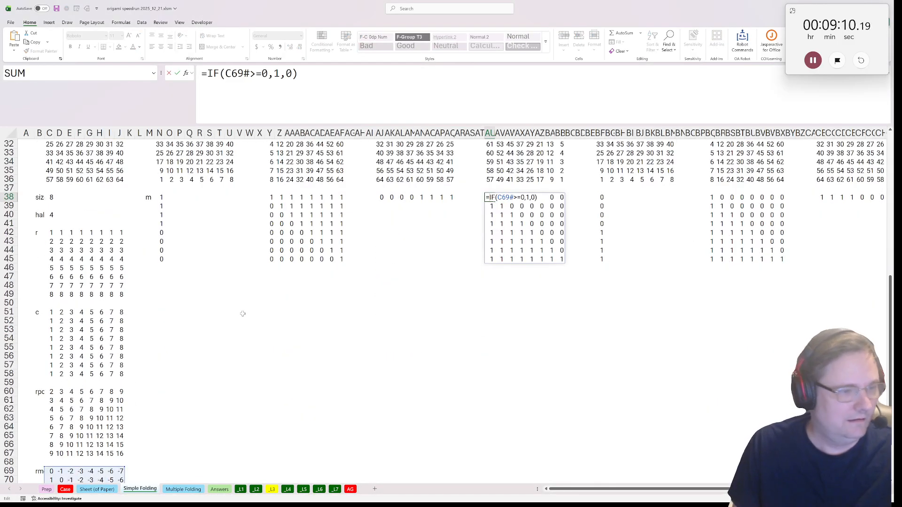
drag(123, 351, 119, 268)
key(Return)
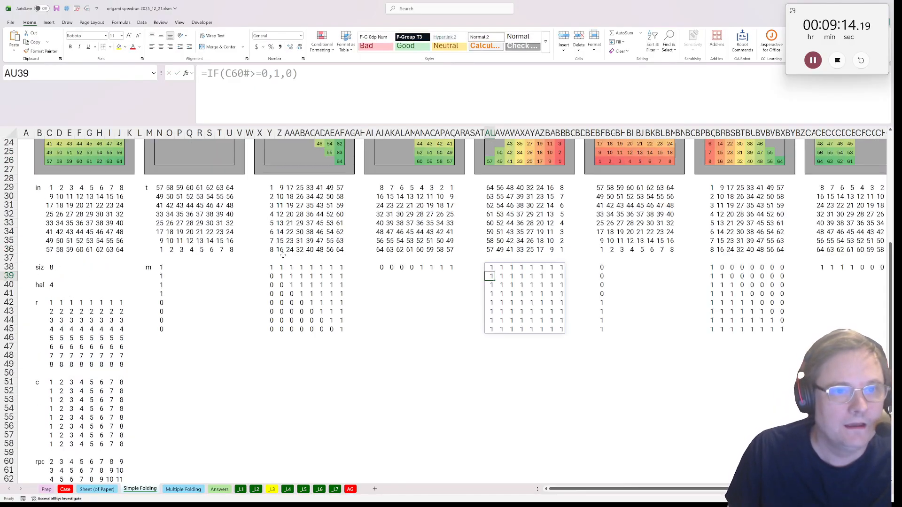
Replace the zero threshold in AU38 with the size plus one, giving =IF(C60#>=C38+1,1,0)
click(490, 267)
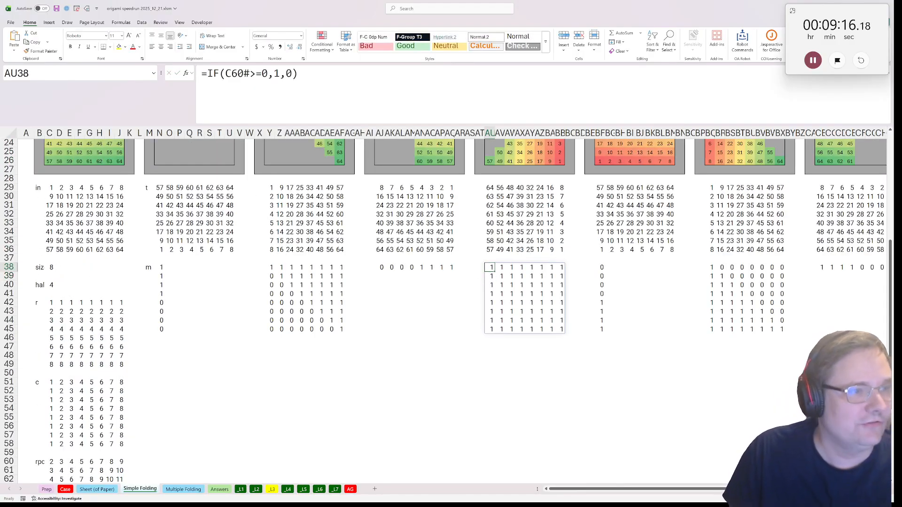
scroll(77, 373, down, 5)
scroll(113, 334, up, 7)
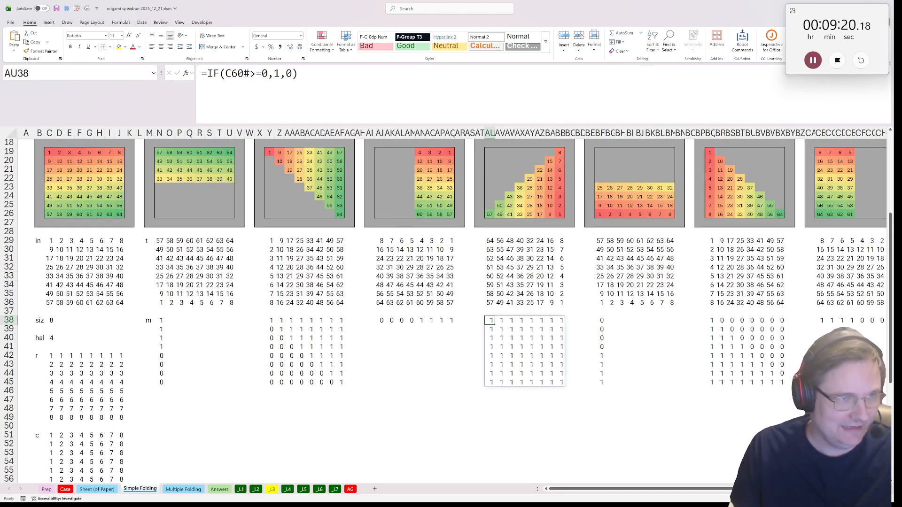
double_click(290, 73)
click(49, 320)
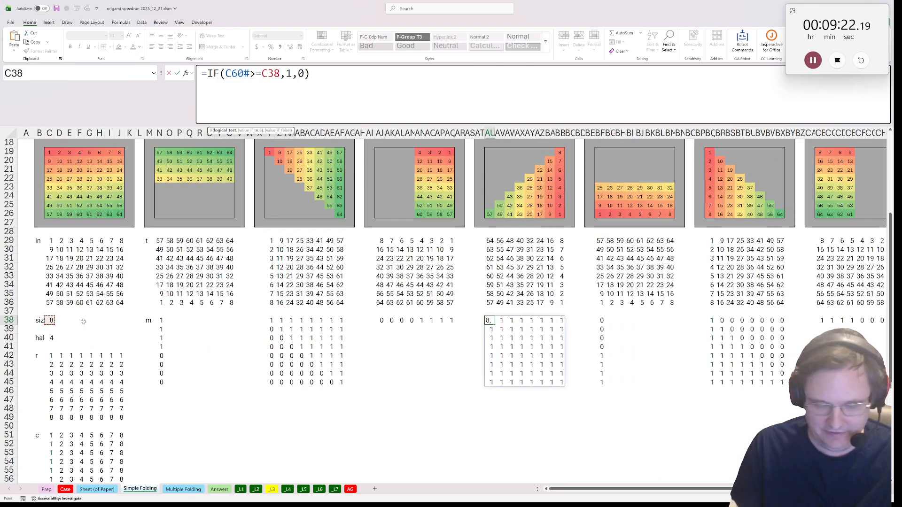
text(+1)
key(ctrl+Return)
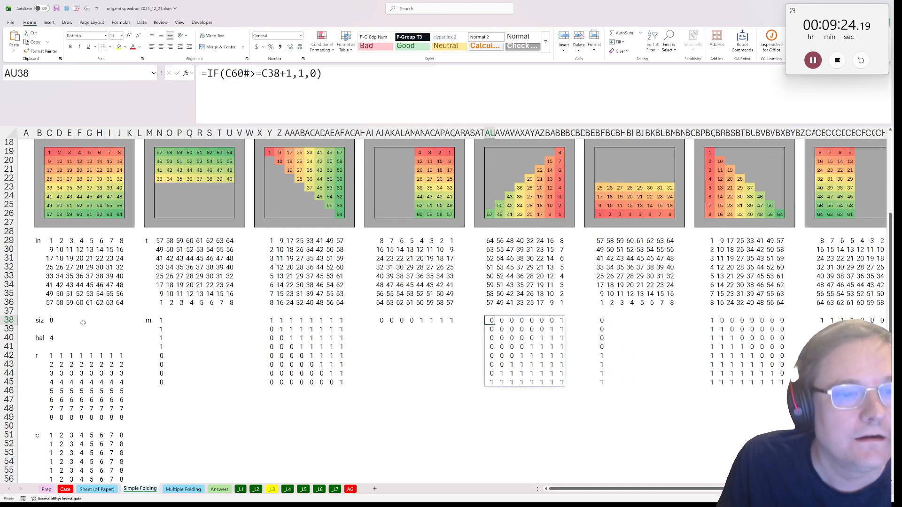
Copy the AU38 mask formula text into CM38, below the up-left-arrow grid, and change it to =IF(C60#<=C38+1,1,0)
click(481, 124)
key(Escape)
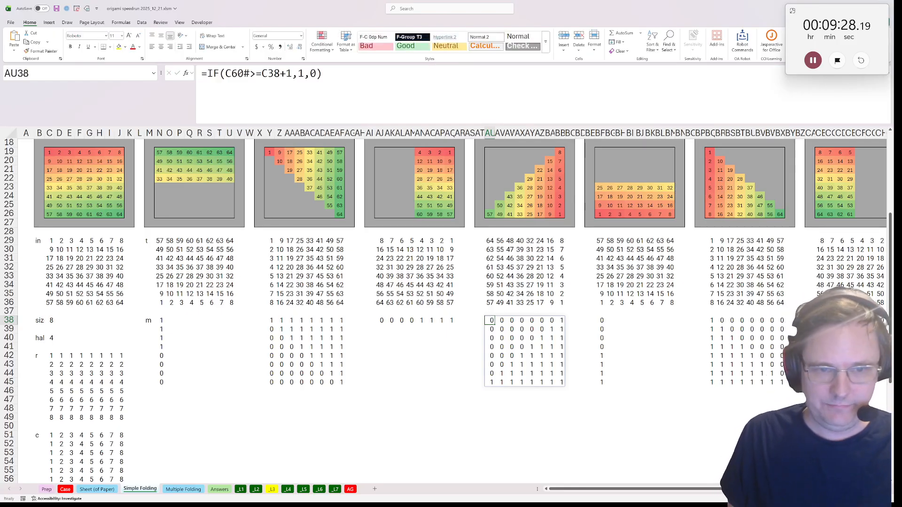
scroll(772, 329, right, 5)
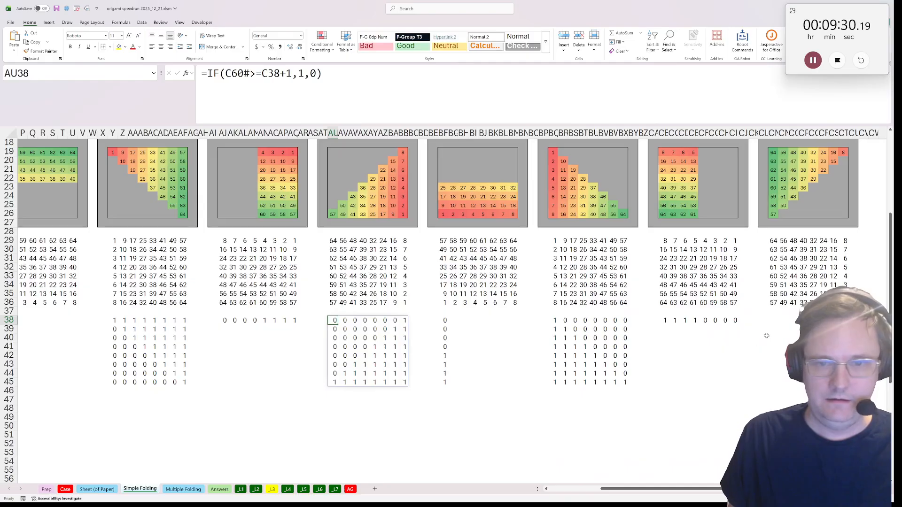
click(773, 328)
click(772, 320)
key(ctrl+v)
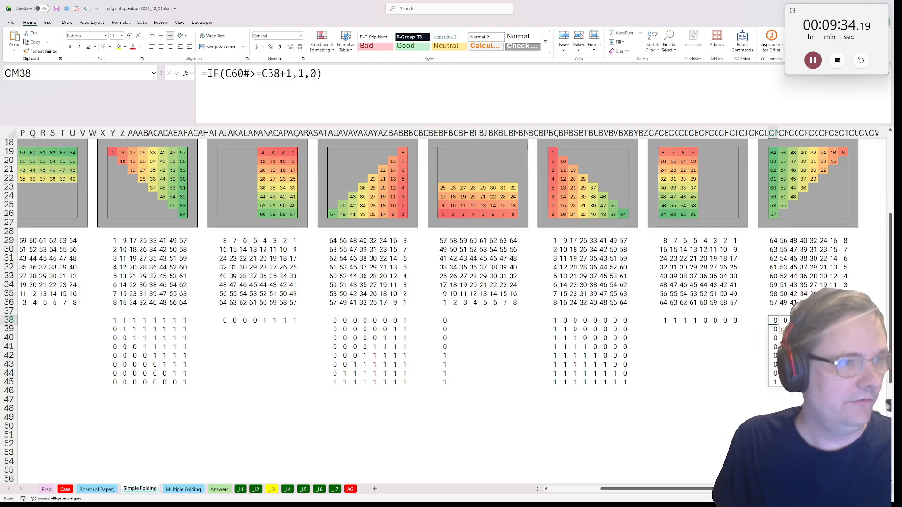
drag(250, 74, 256, 74)
text(<)
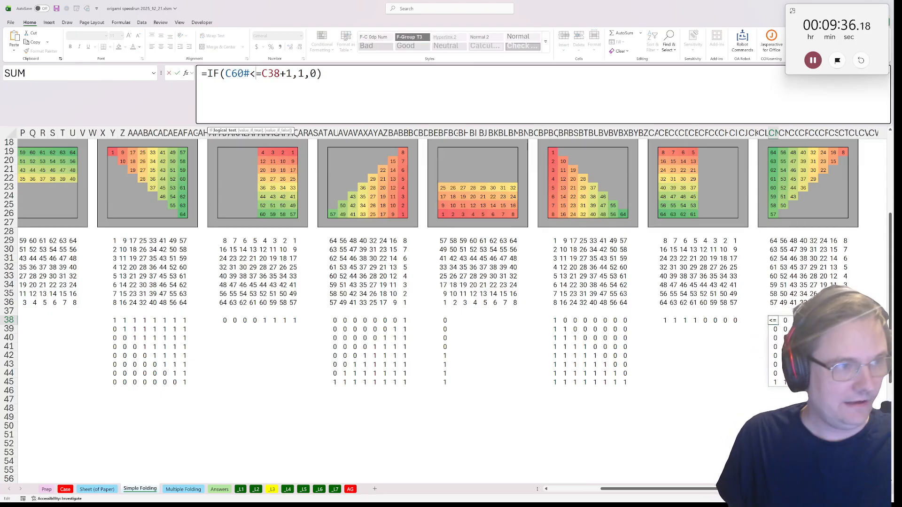
key(ctrl+Return)
Enter the row label o in M47, below the up-fold mask
drag(523, 331, 11, 382)
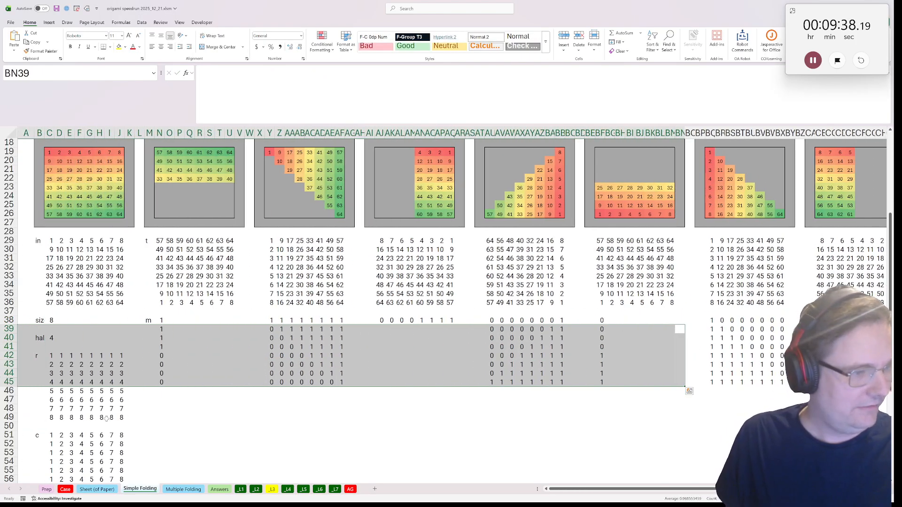
click(144, 401)
click(149, 400)
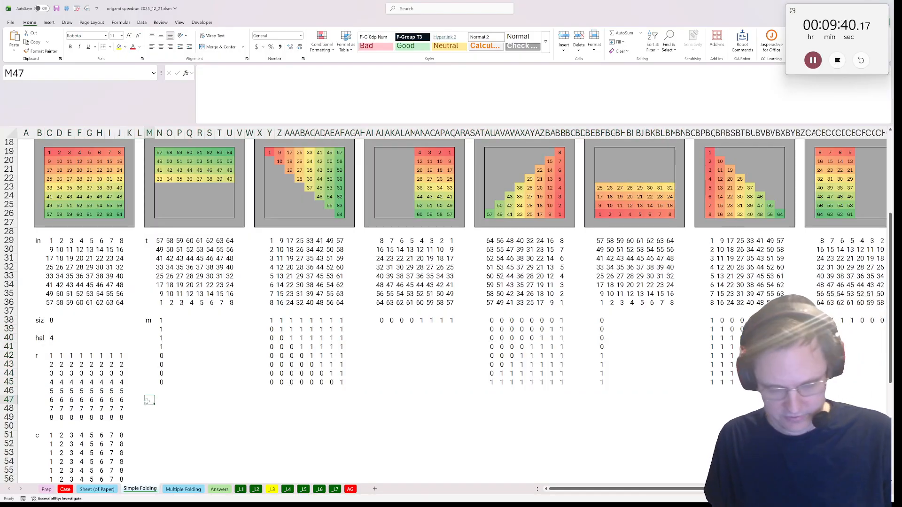
text(o)
key(Tab)
In N47, build the up-fold output formula =IF(N29#=0,C29#,N29#)*N38# from the transformed grid, input grid and mask
text(=if()
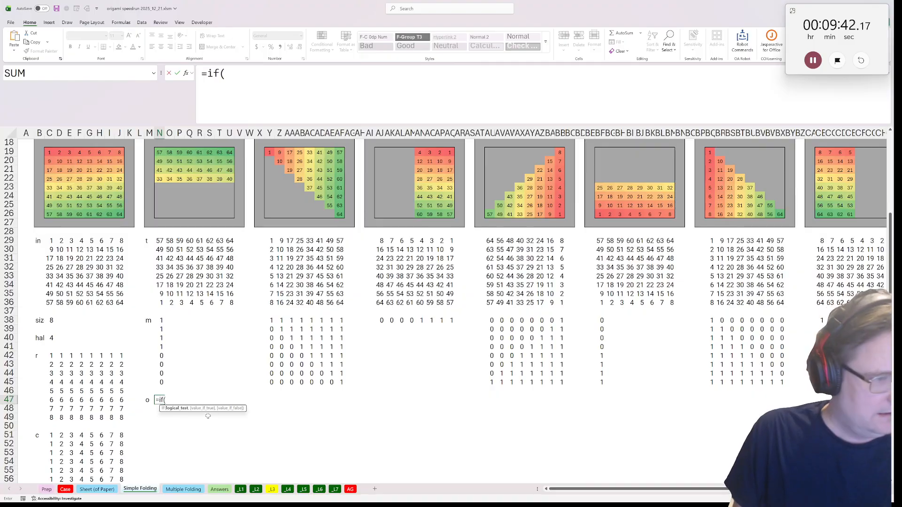
click(159, 240)
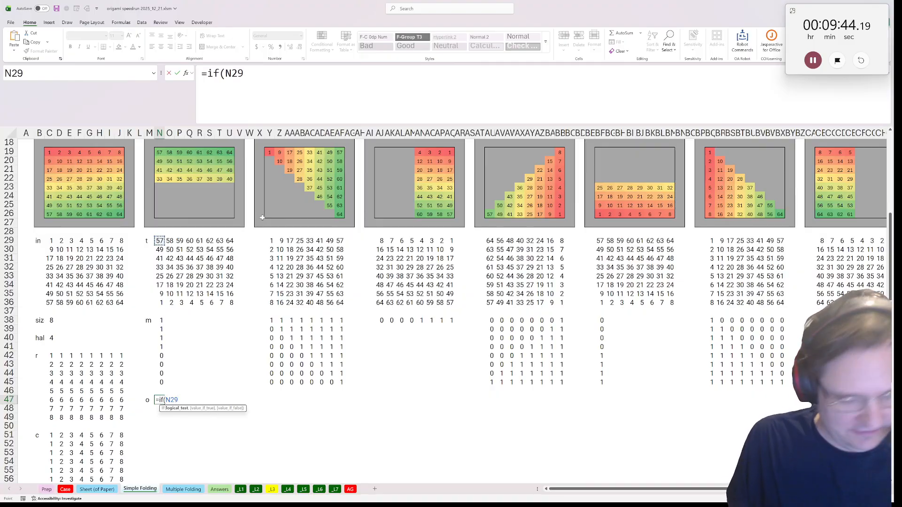
text(#=0,.)
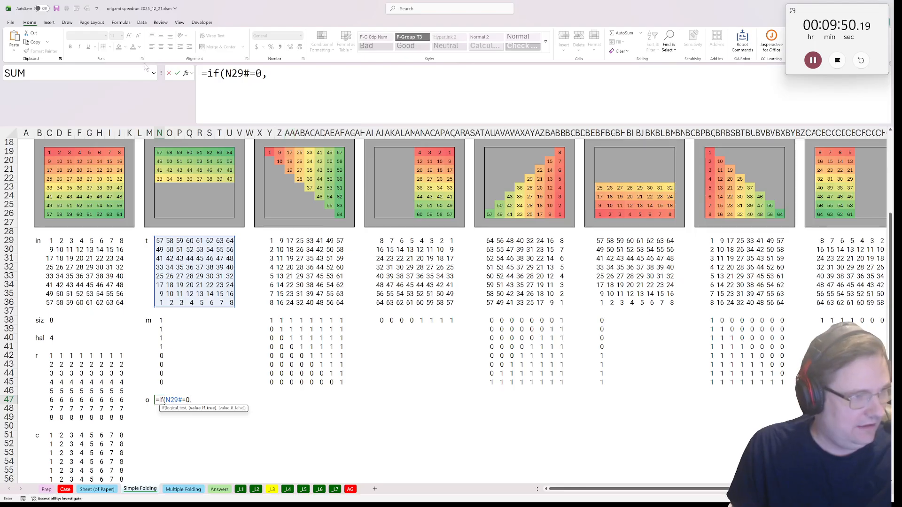
click(49, 241)
text(#)
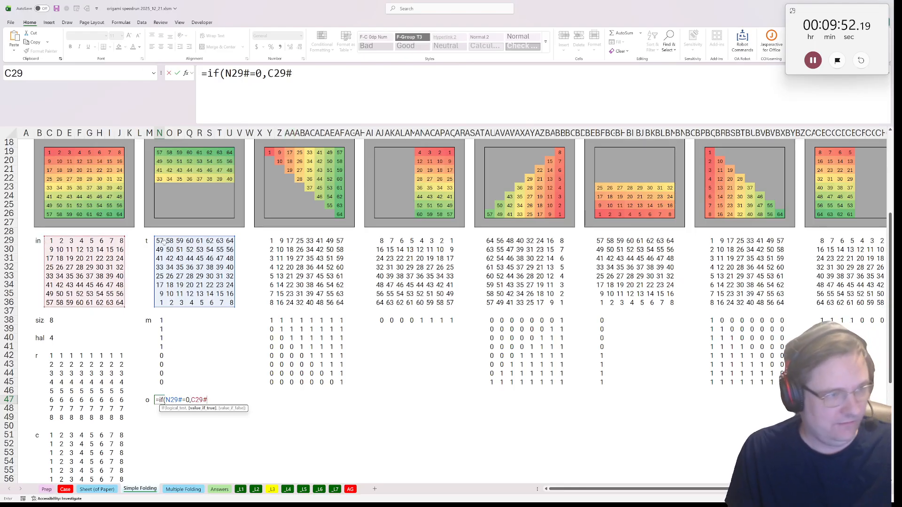
text(,)
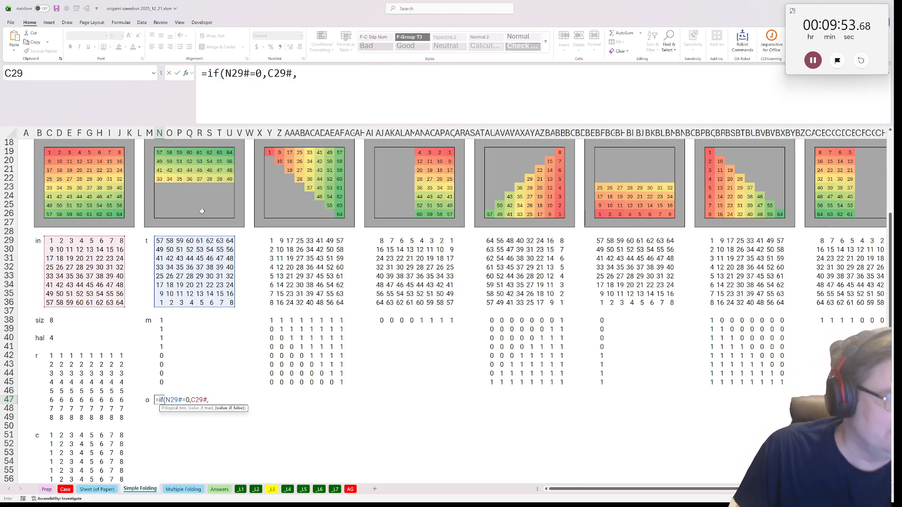
click(160, 241)
text(#))
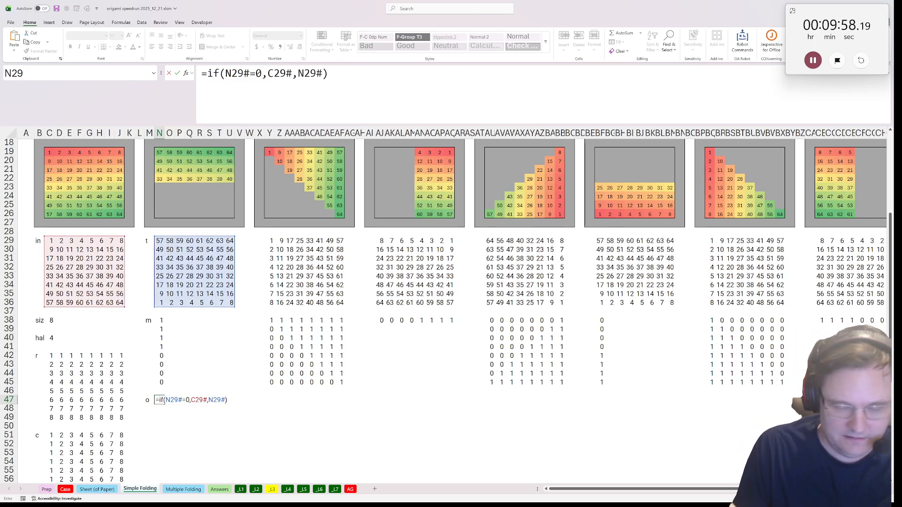
text(*)
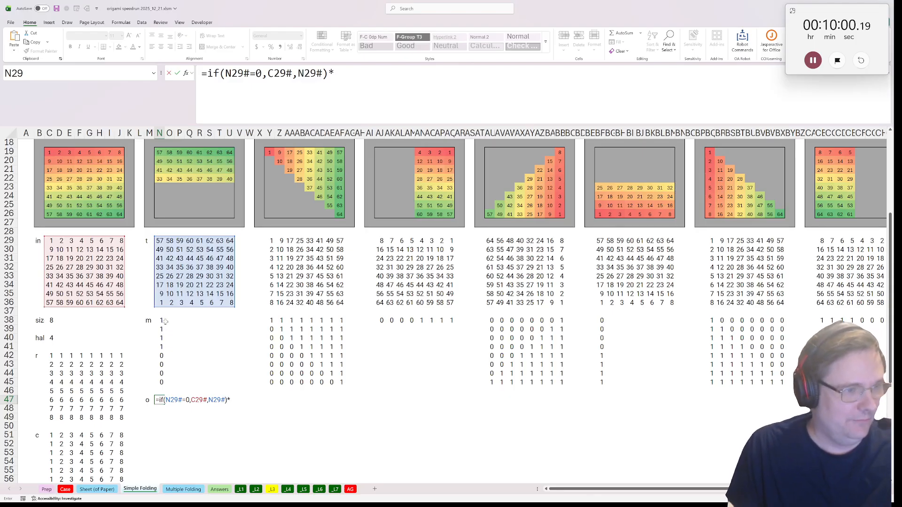
click(161, 321)
text(#)
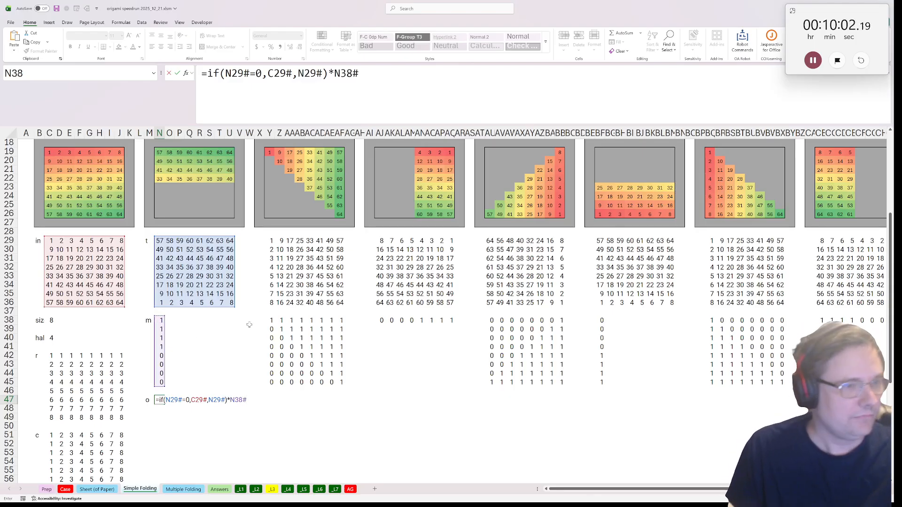
Make the input grid reference absolute as $C$29# in the N47 output formula and commit it
click(376, 78)
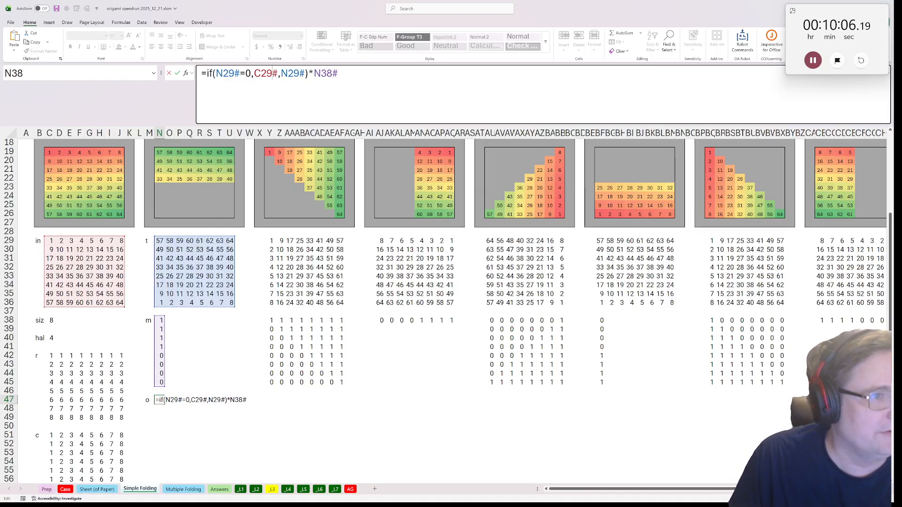
key(shift+Left)
key(shift+Left)
key(shift+Left)
key(F4)
key(Return)
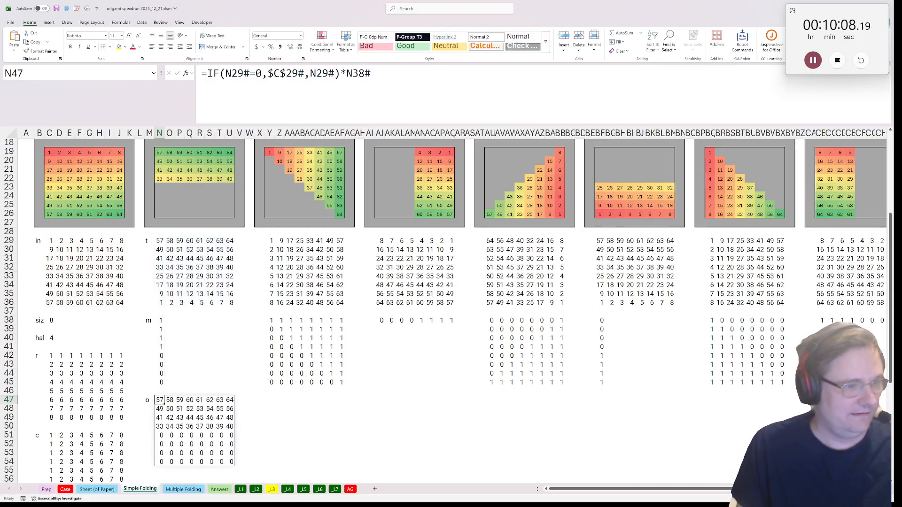
Copy the N47 output formula into Y47, below the up-right fold's mask
key(ctrl+c)
scroll(165, 180, down, 1)
scroll(165, 180, up, 2)
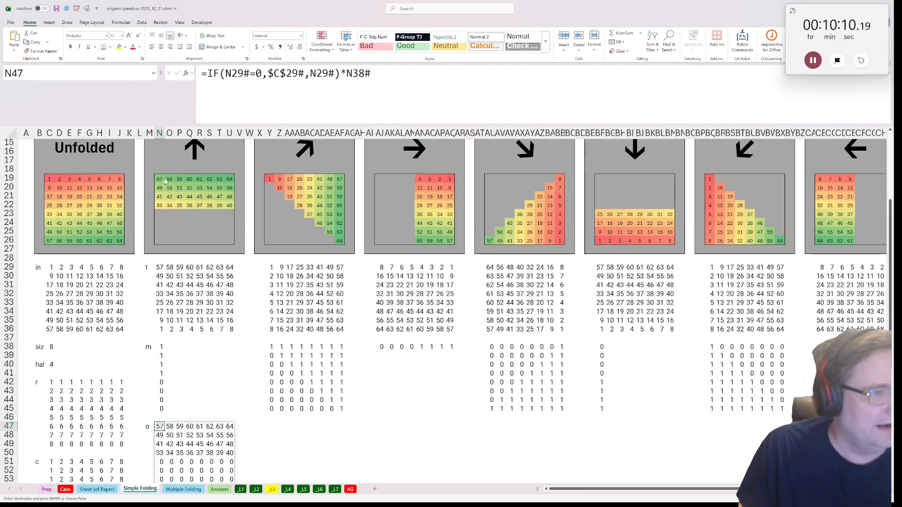
drag(166, 180, 230, 241)
drag(198, 452, 219, 461)
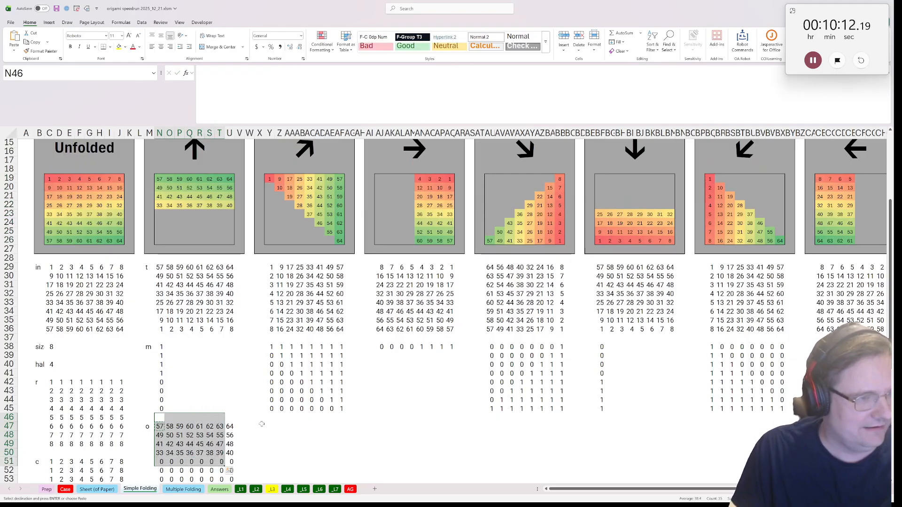
click(288, 416)
click(262, 419)
click(276, 432)
click(271, 427)
key(ctrl+v)
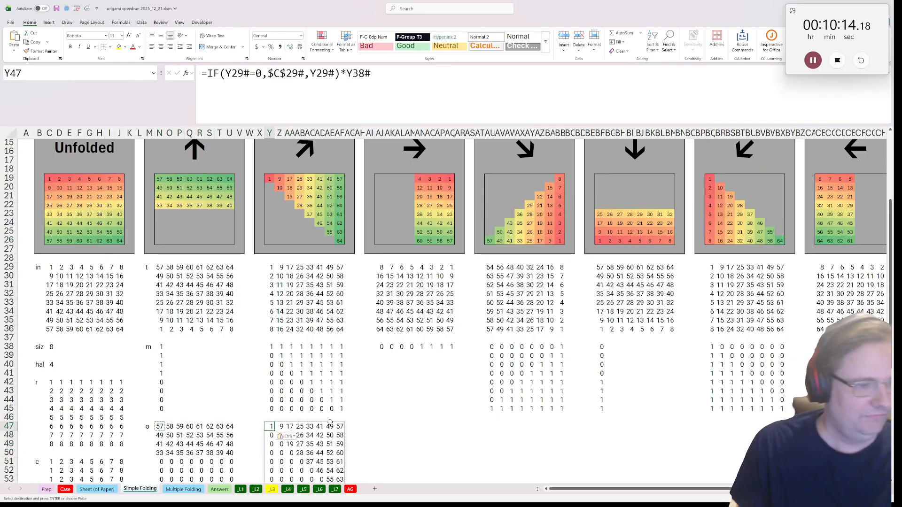
Paste the copied output formula into AJ47 and AU47 for the right and down-right folds
scroll(375, 404, down, 1)
click(370, 400)
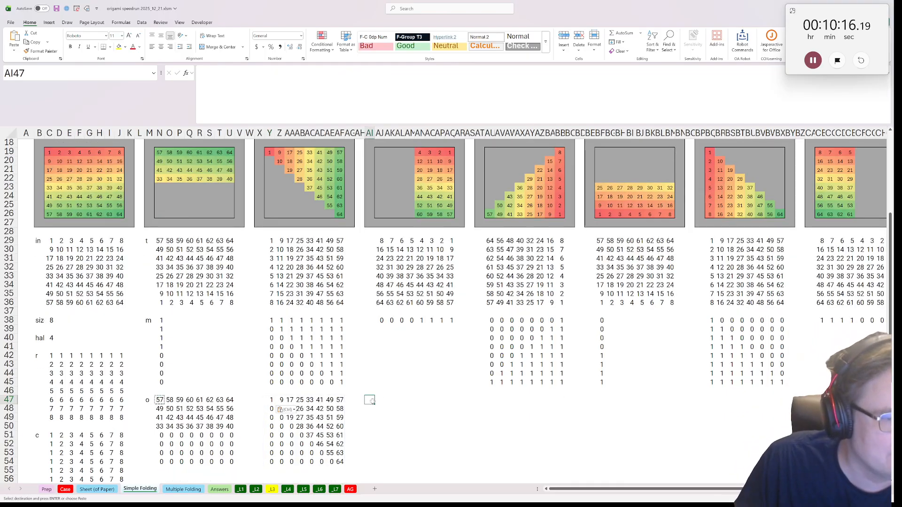
click(380, 400)
key(ctrl+v)
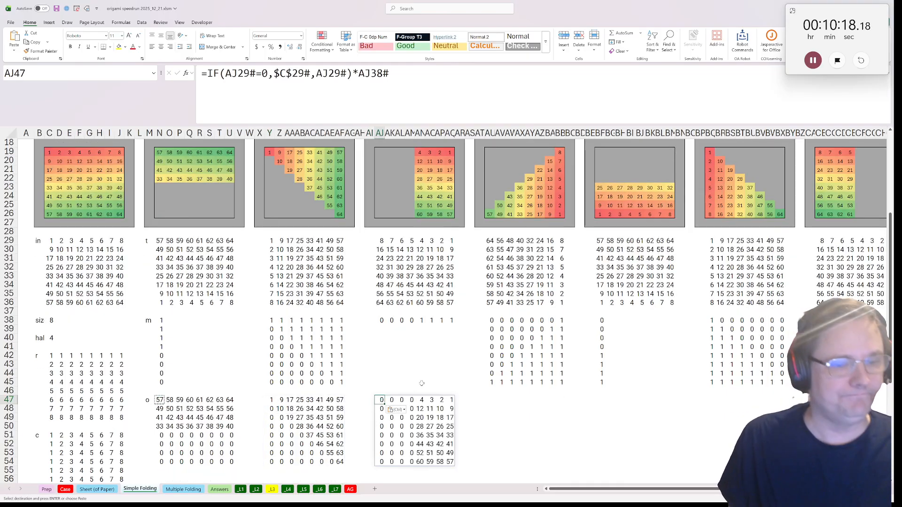
click(488, 399)
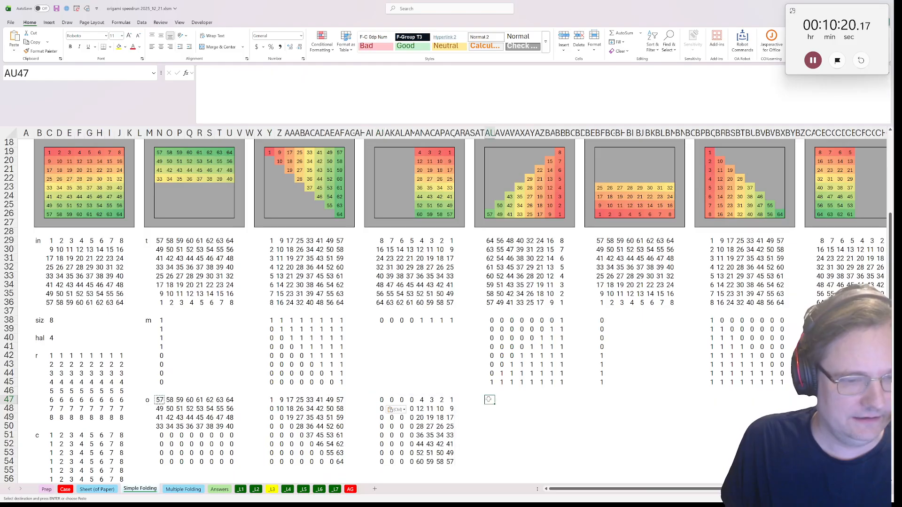
key(ctrl+v)
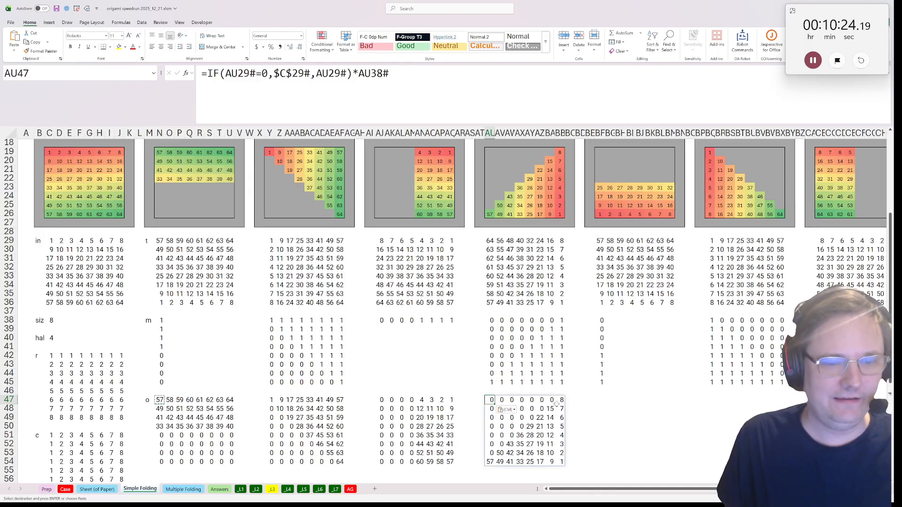
Paste the copied output formula into BF47 and BQ47 for the down and down-left folds
click(603, 400)
key(ctrl+v)
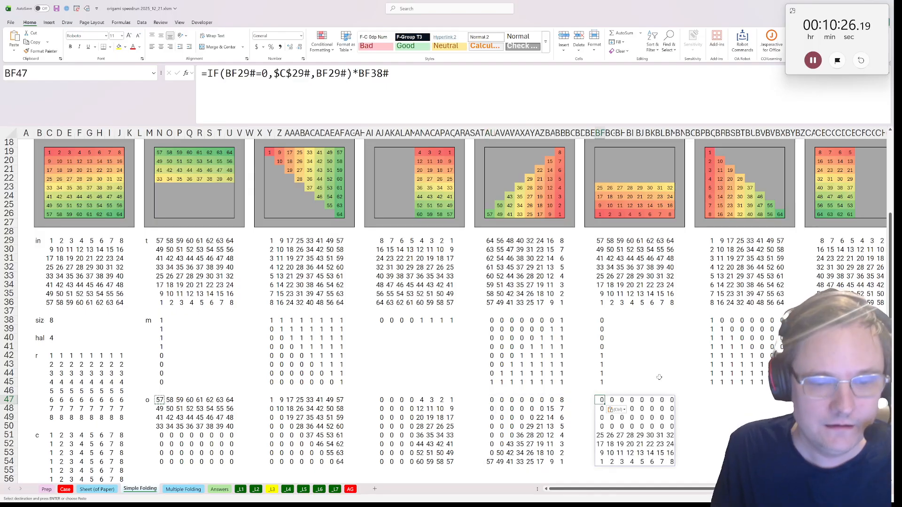
click(709, 400)
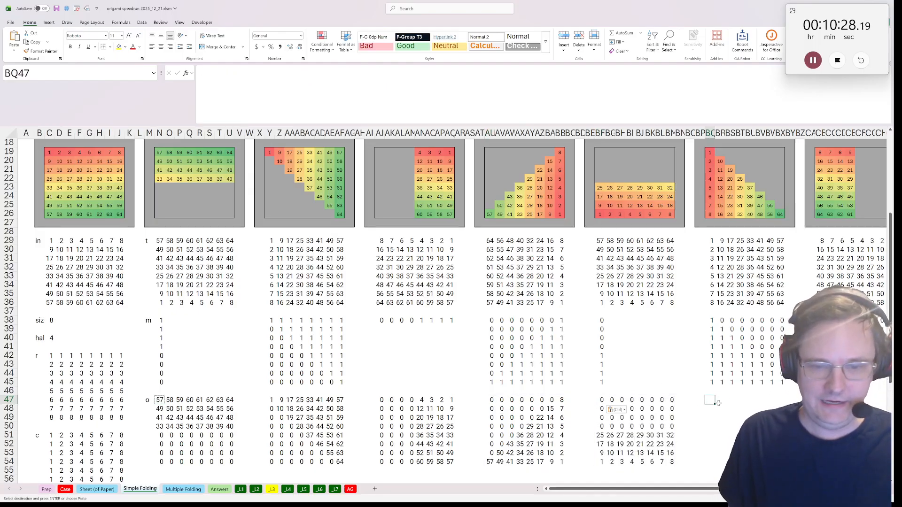
key(ctrl+v)
Paste the copied output formula into CB47 and CM47 for the left and up-left folds
drag(799, 411, 887, 410)
click(753, 400)
key(ctrl+v)
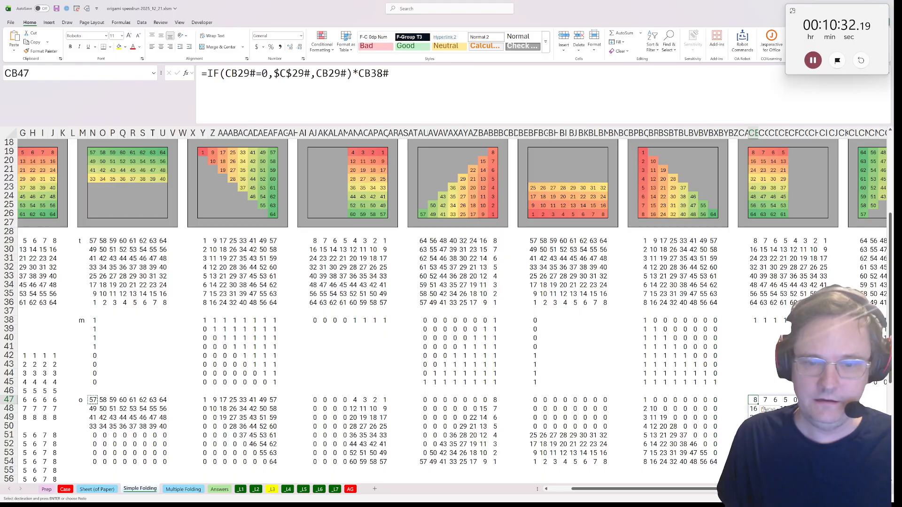
drag(833, 392, 865, 391)
click(812, 400)
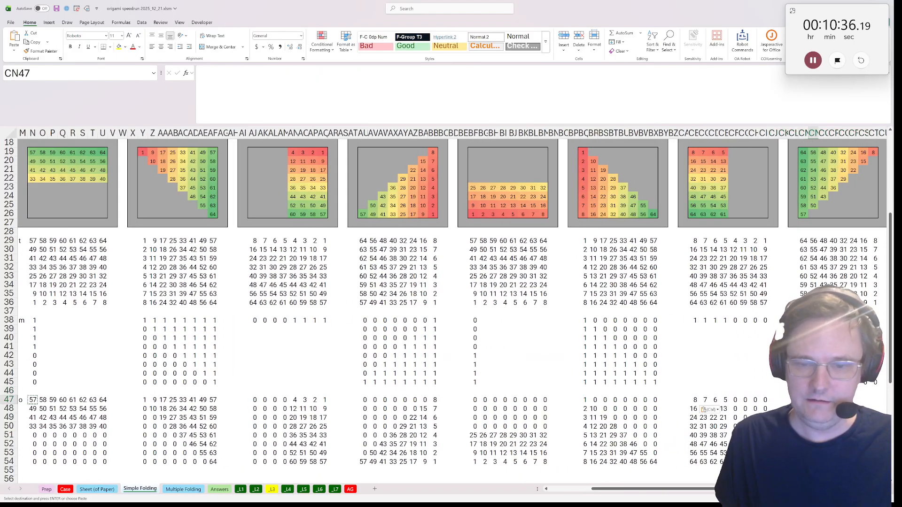
click(803, 400)
key(ctrl+v)
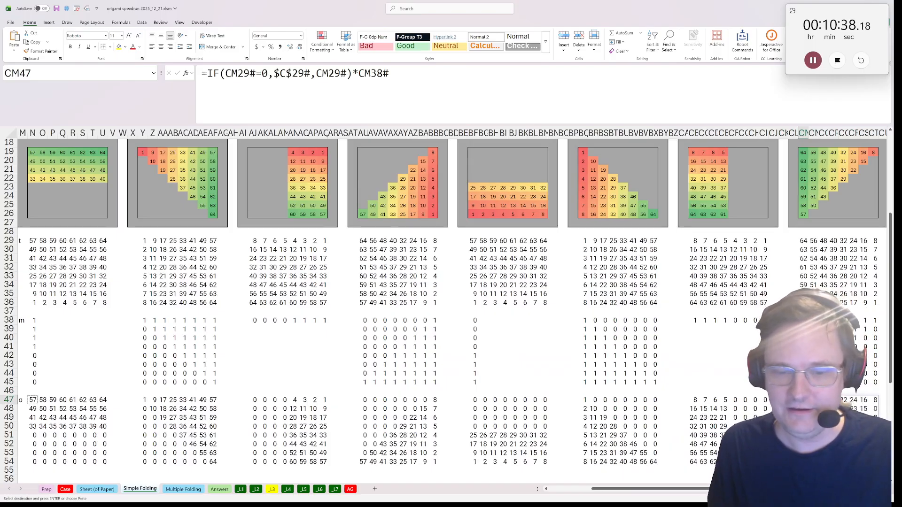
Save the N47 up-fold calculation as a lambda named FU with the OA Robot Save Lambda As command, keeping the proposed parameters
drag(763, 391, 11, 428)
click(158, 402)
ctrl+scroll(159, 355, down, 2)
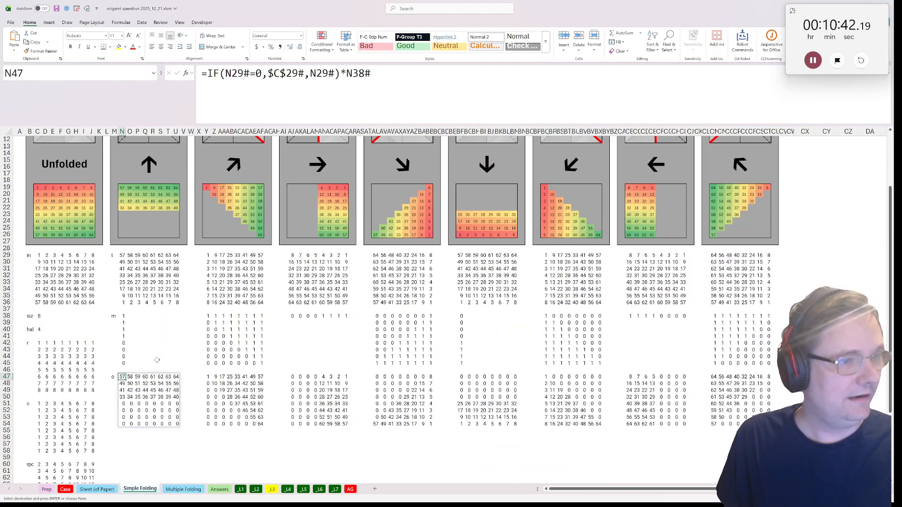
key(ctrl+shift+r)
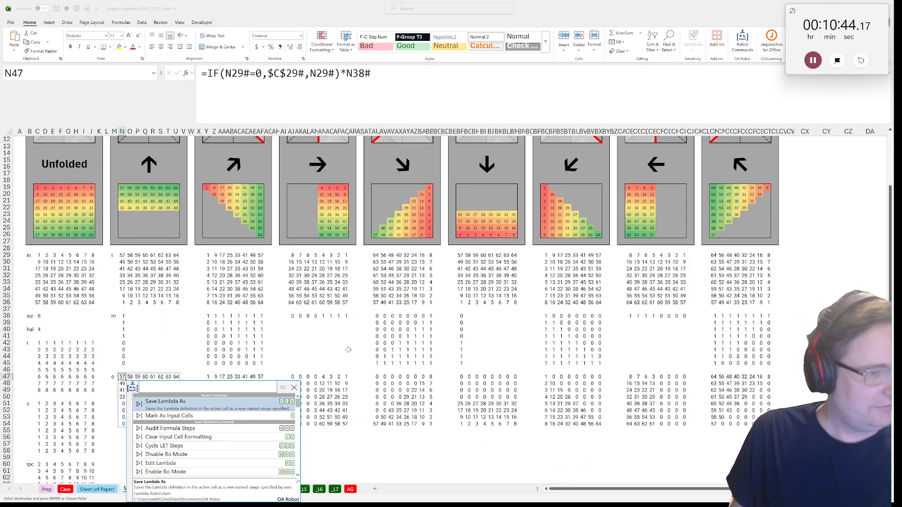
click(213, 403)
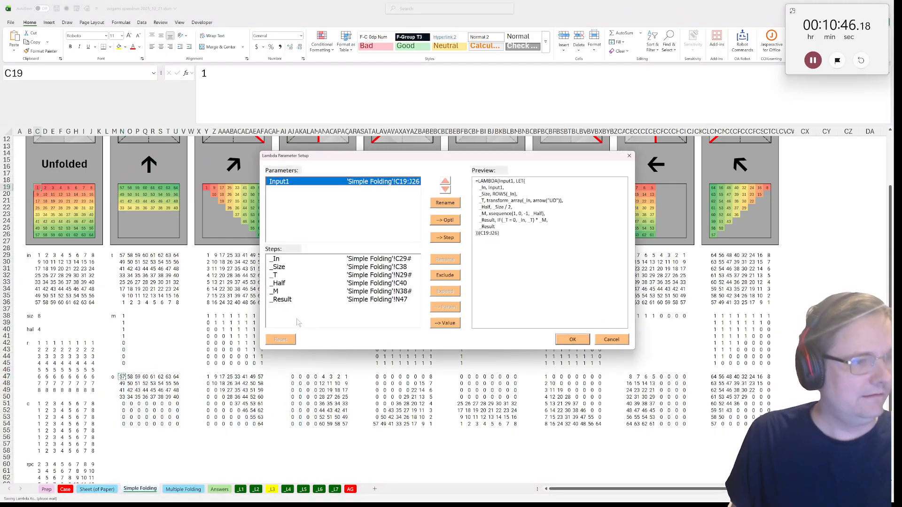
click(572, 340)
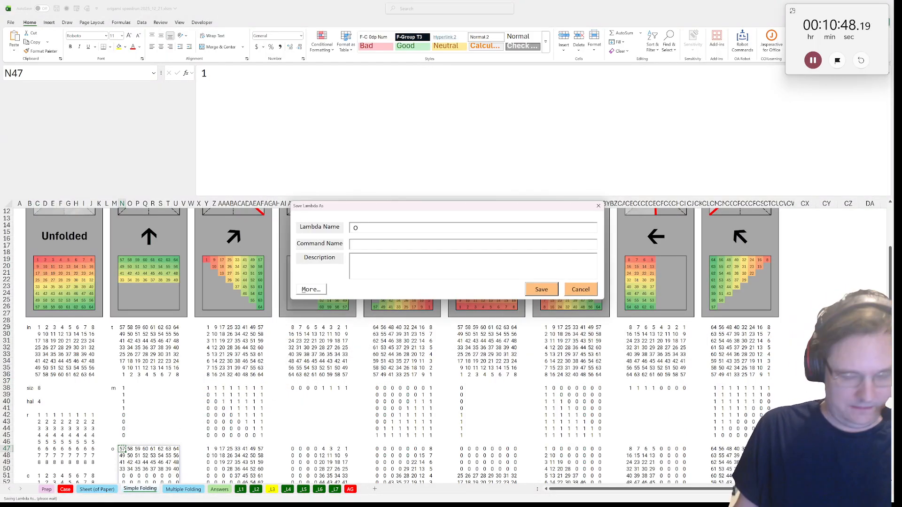
click(541, 289)
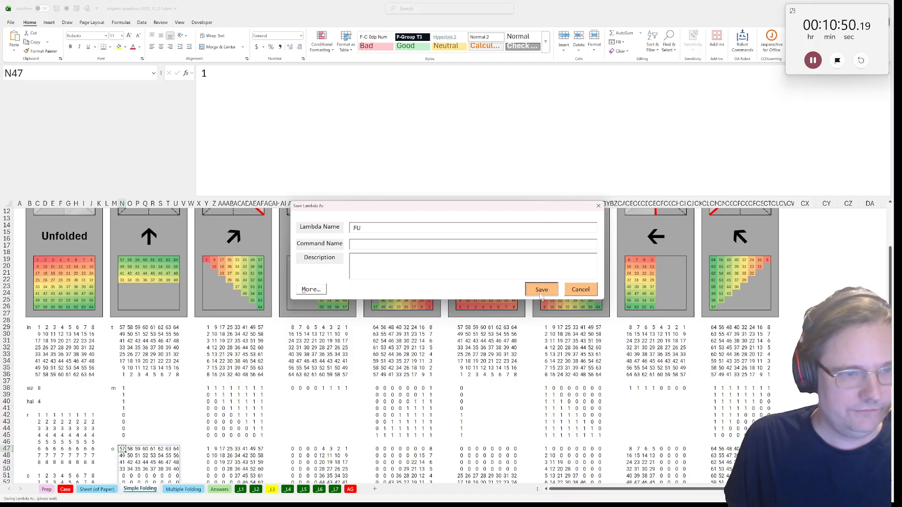
Save the Y47 up-right fold calculation as a lambda named FUR, keeping the proposed parameters and steps
click(206, 376)
key(ctrl+c)
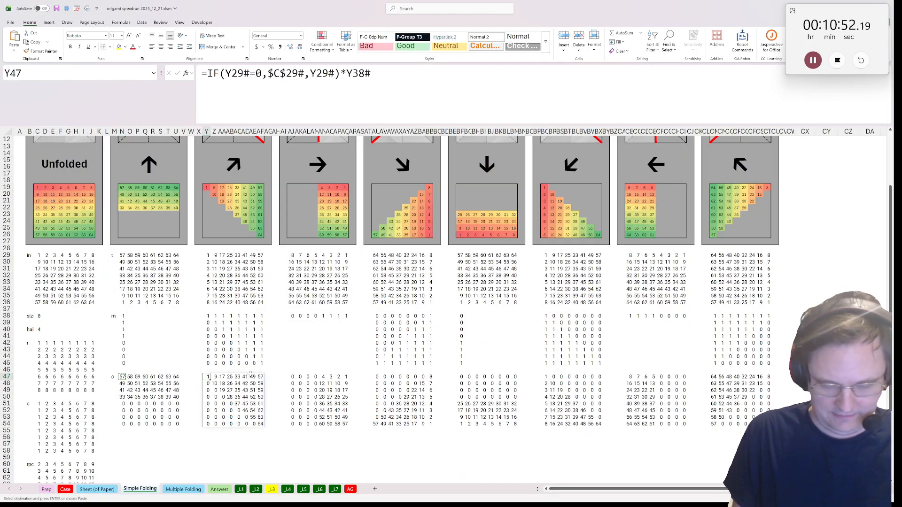
key(ctrl+shift+r)
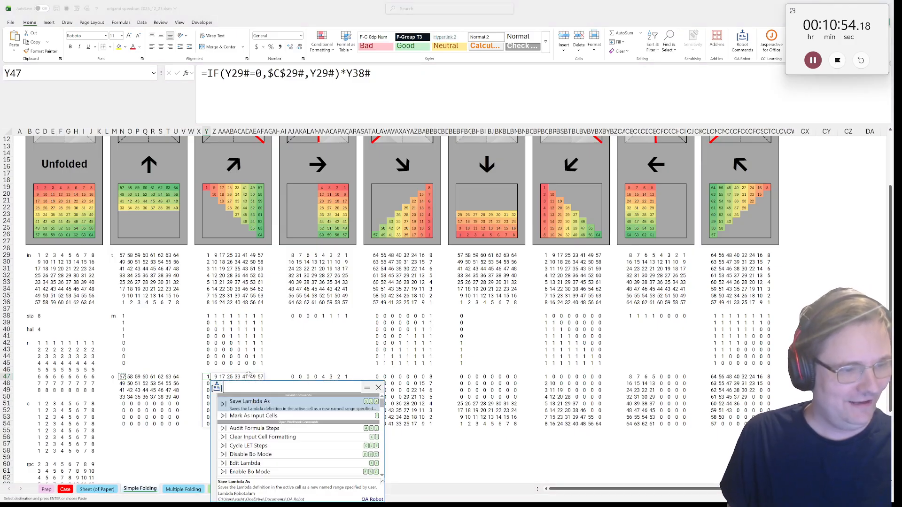
click(271, 401)
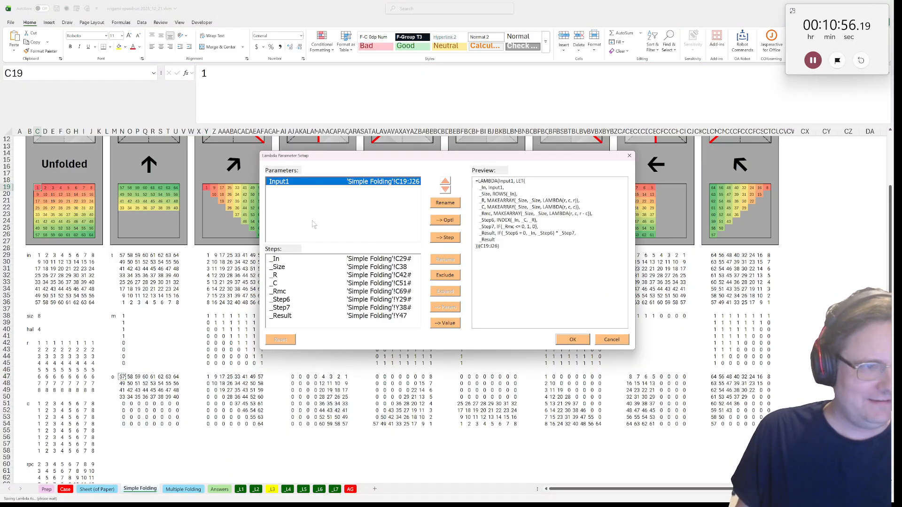
click(569, 339)
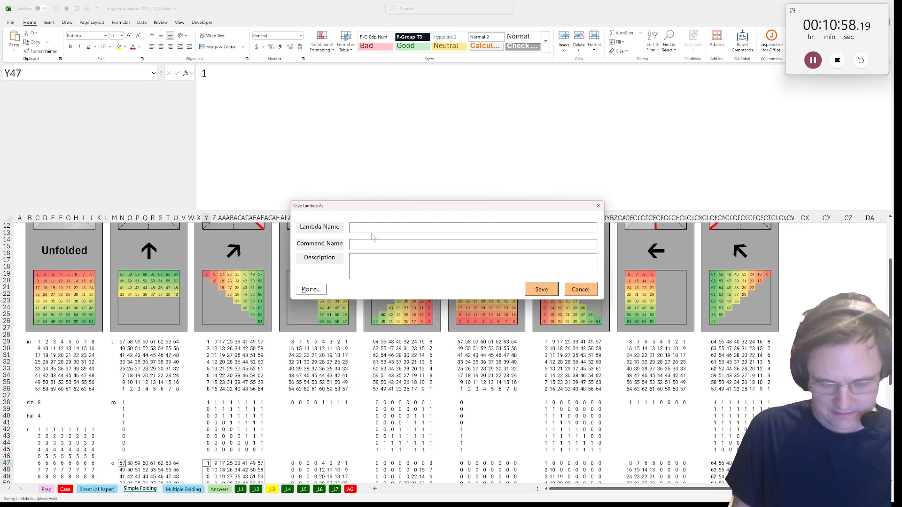
click(541, 289)
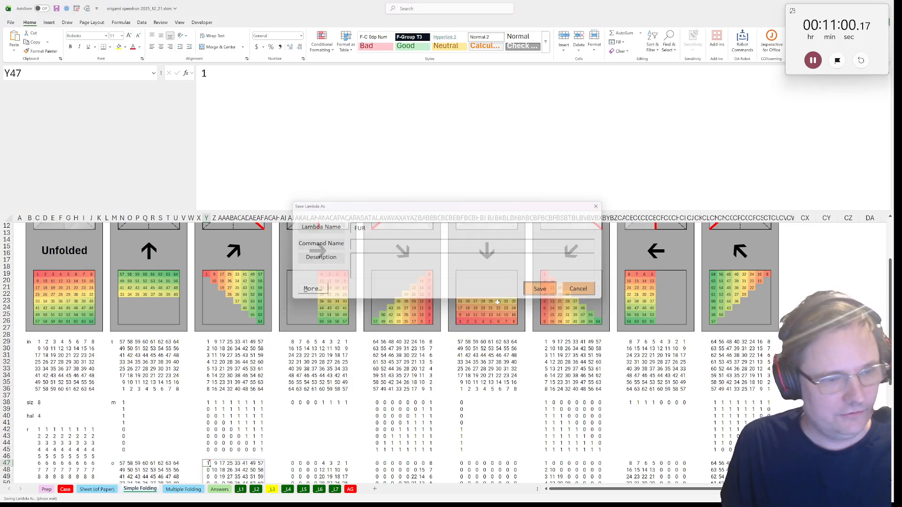
Save the AJ47 right-fold calculation as a lambda named FR, keeping the proposed parameters and steps
click(293, 376)
key(ctrl+c)
key(ctrl+shift+r)
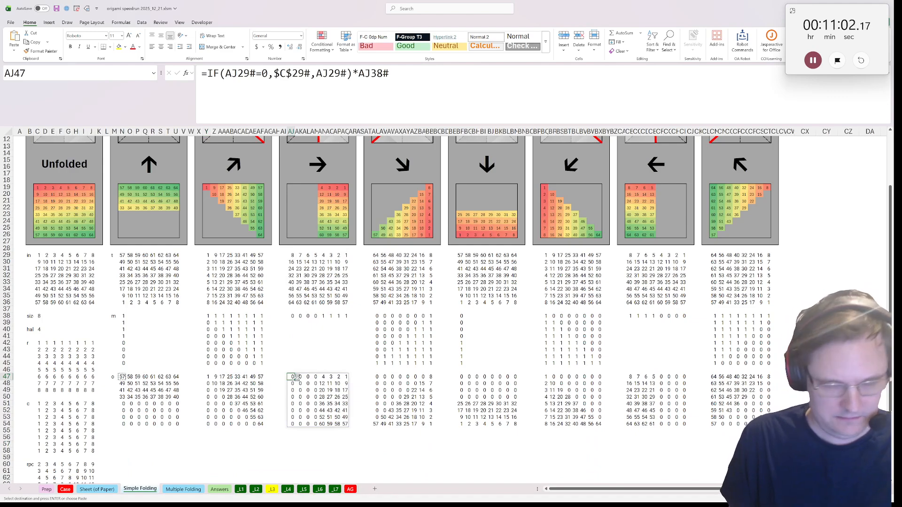
click(337, 401)
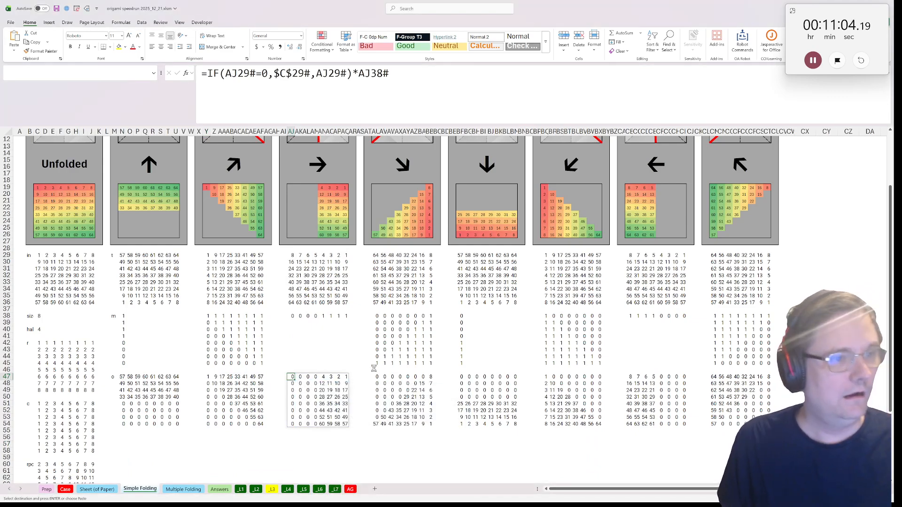
click(582, 338)
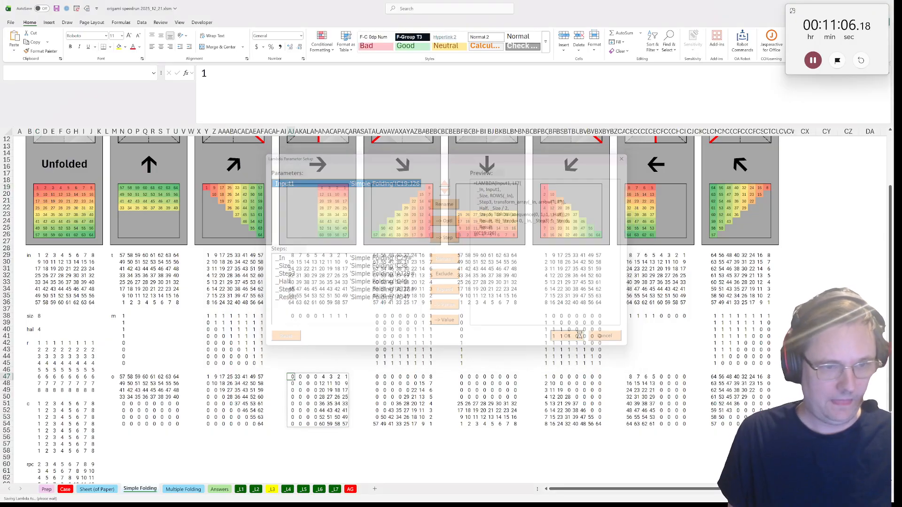
text(FR)
key(Return)
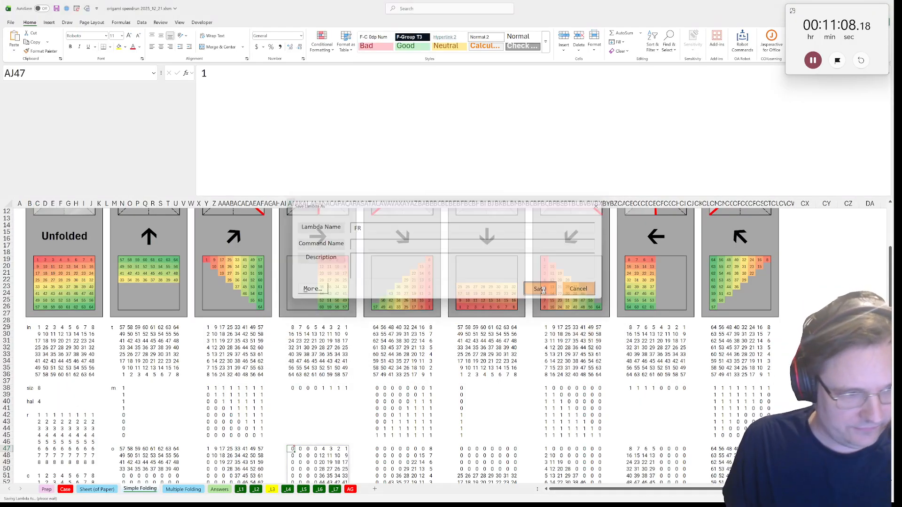
Save the AU47 down-right fold calculation as a lambda named FDR, keeping the proposed parameters and steps
click(374, 378)
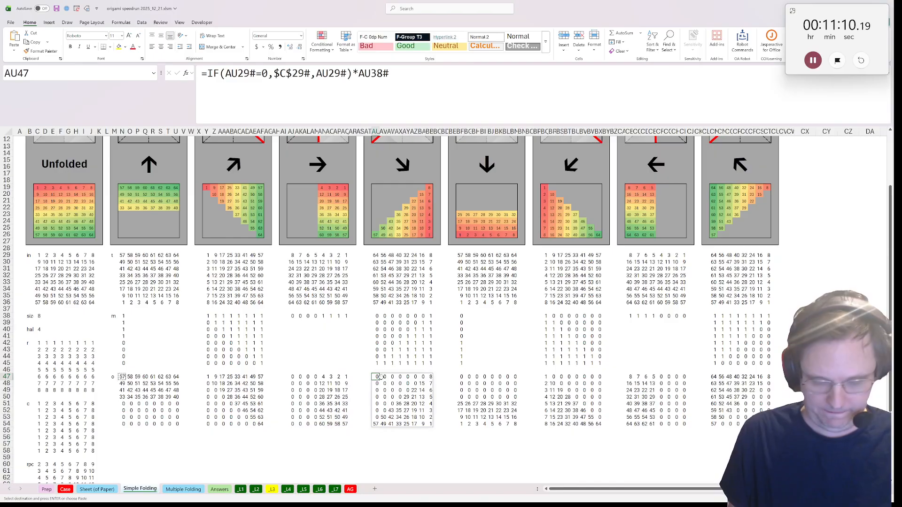
key(ctrl+shift+r)
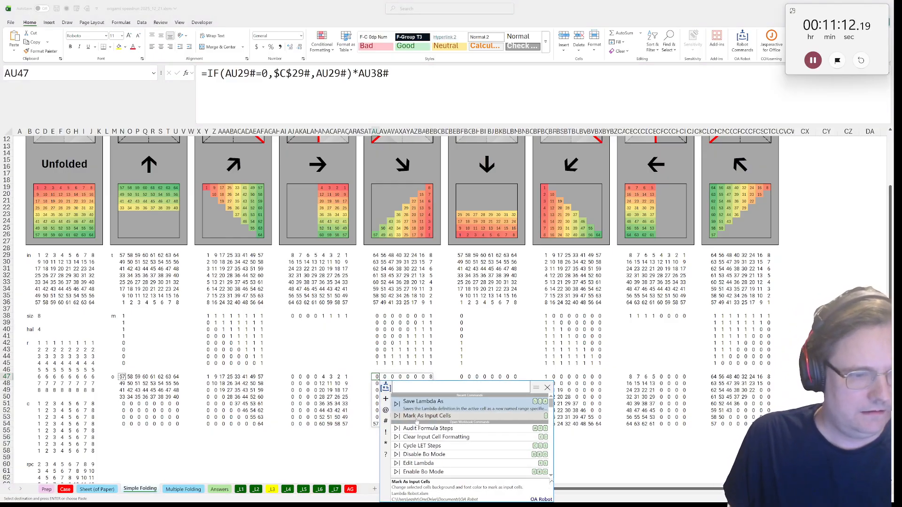
key(Return)
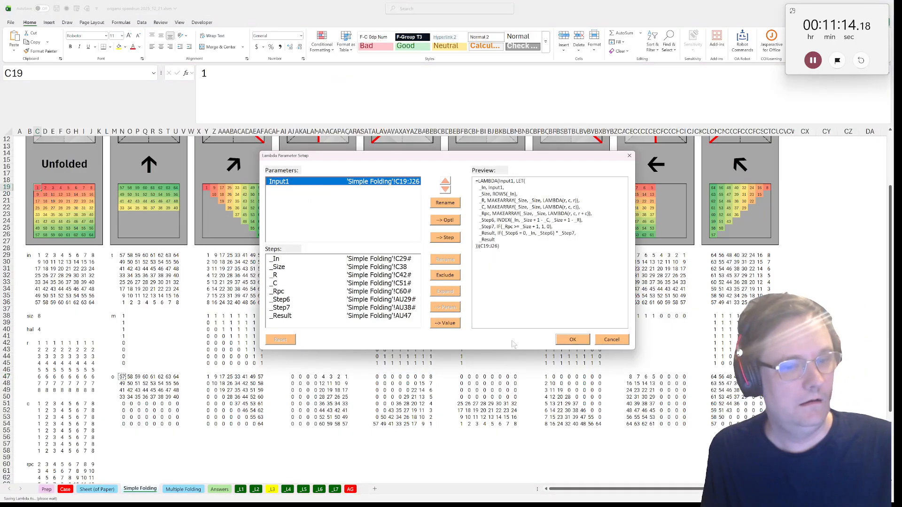
click(571, 339)
text(F)
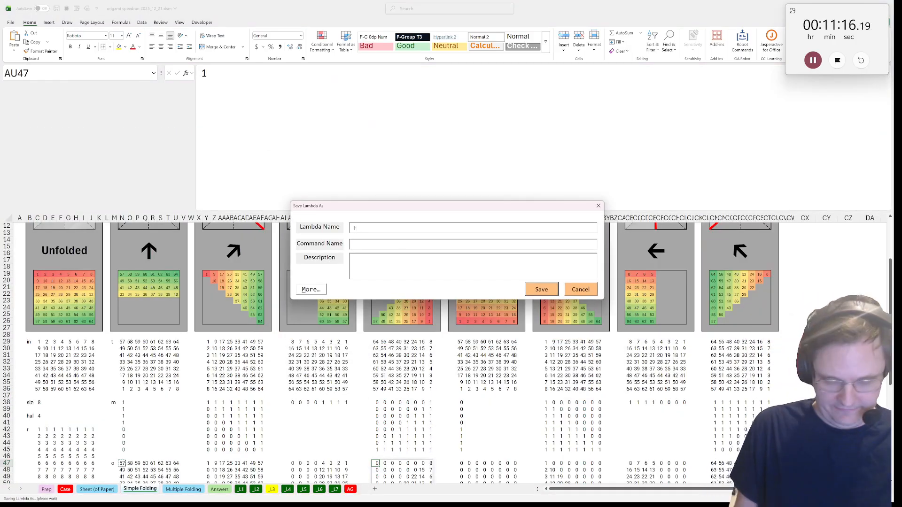
text(DR)
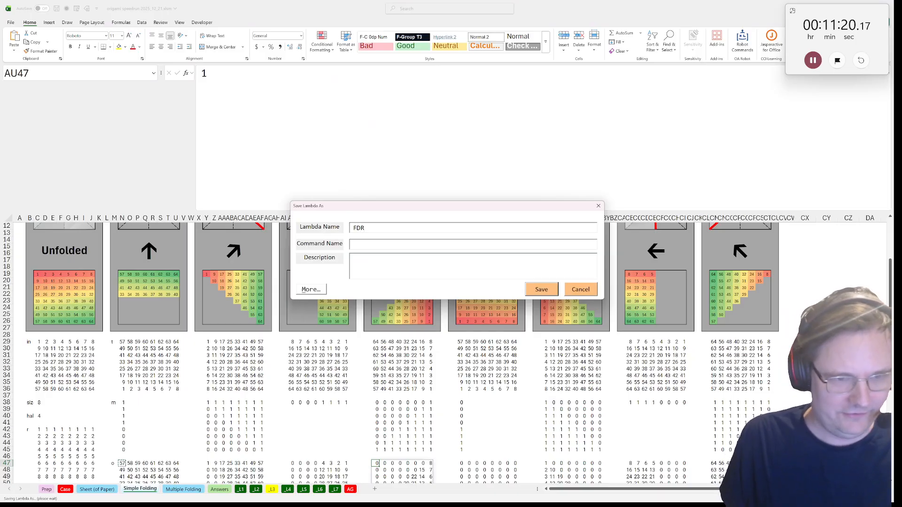
click(545, 291)
Save the BF47 down-fold calculation as a named lambda, keeping the proposed parameters and steps
click(461, 376)
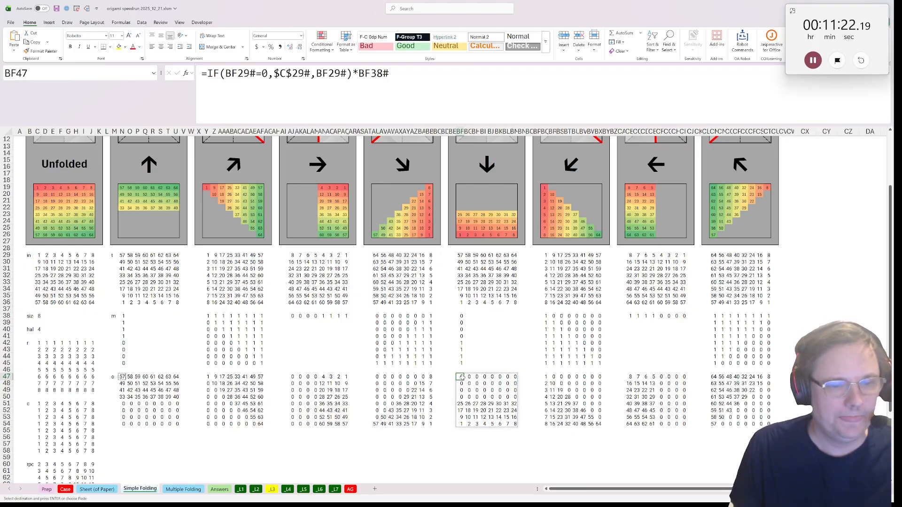
key(ctrl+shift+r)
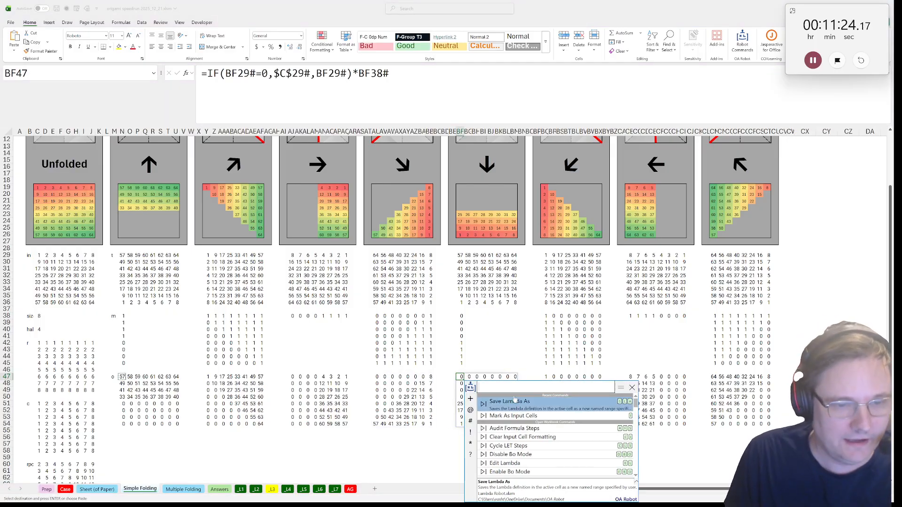
click(514, 398)
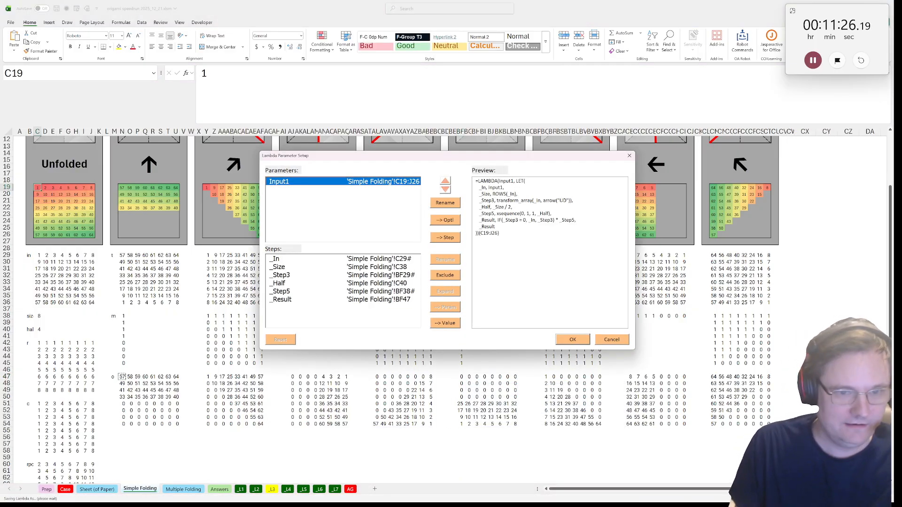
click(573, 339)
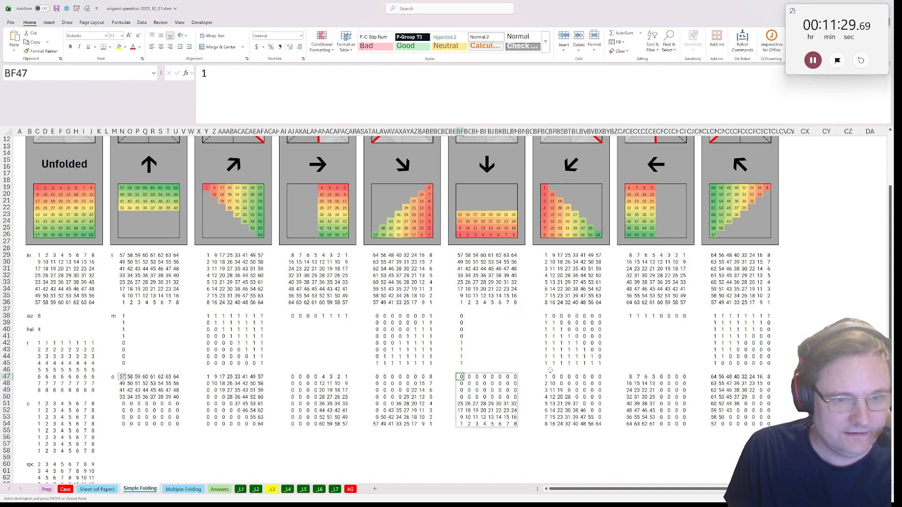
Save the BQ47 down-left fold calculation as a lambda named FDL, keeping the proposed parameters and steps
click(550, 377)
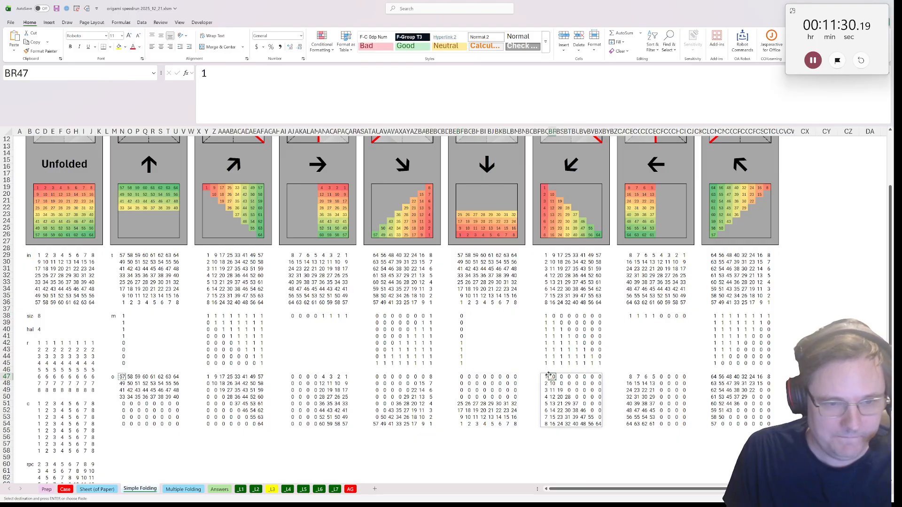
click(546, 377)
key(ctrl+shift+r)
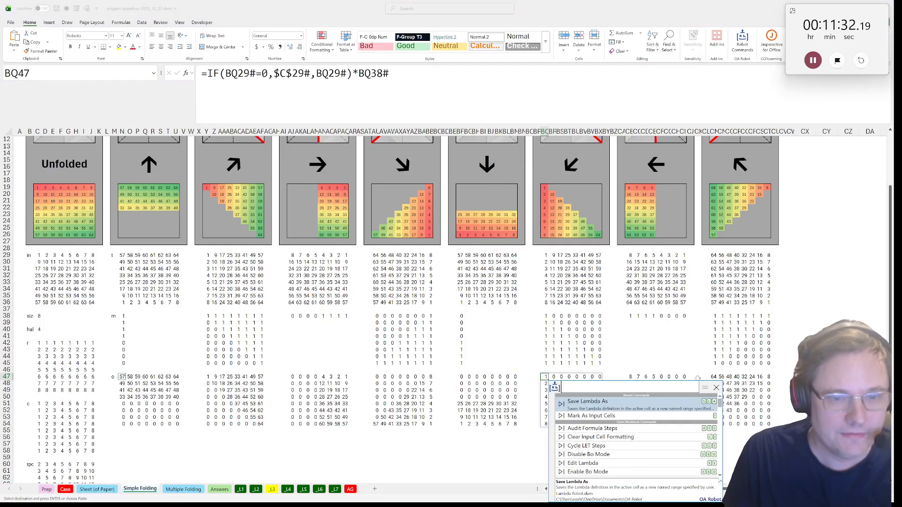
click(652, 407)
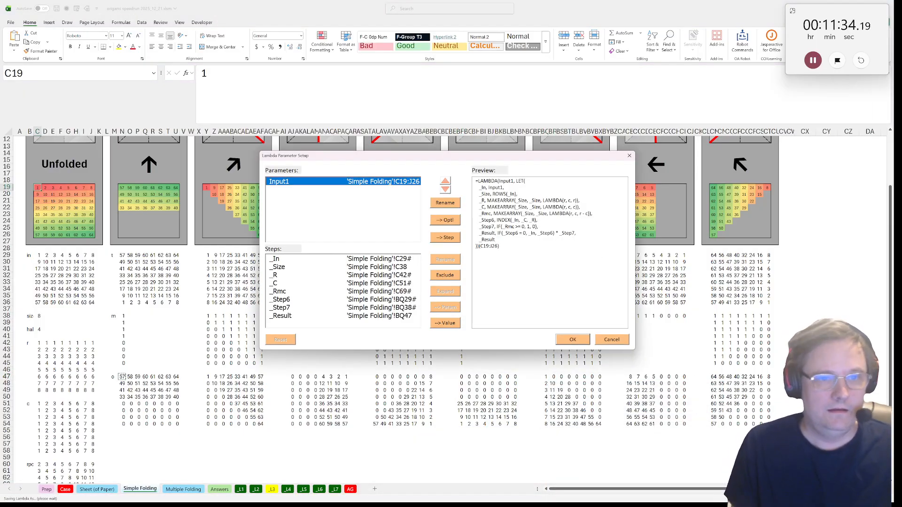
click(570, 339)
text(F)
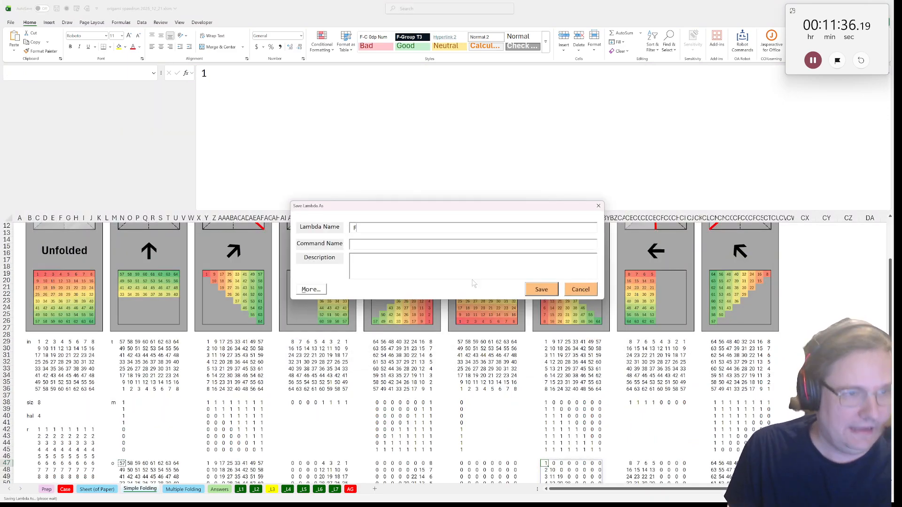
text(DL)
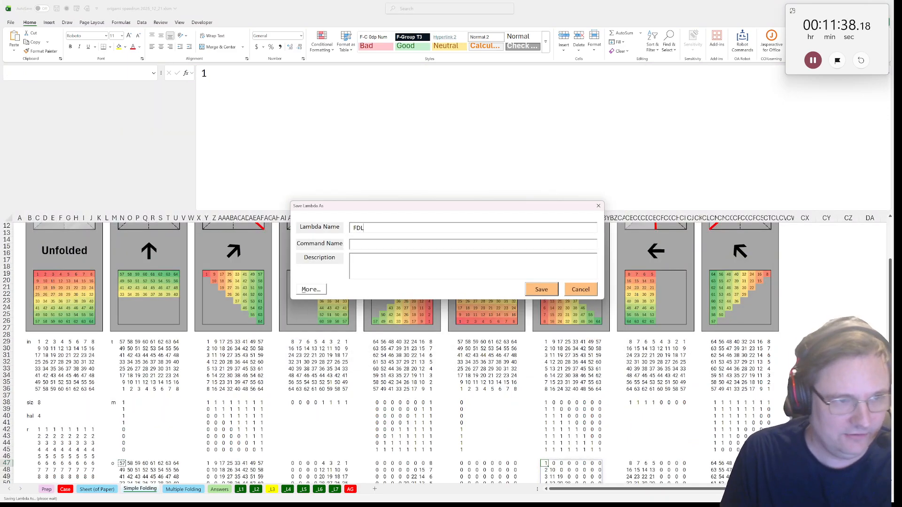
key(Return)
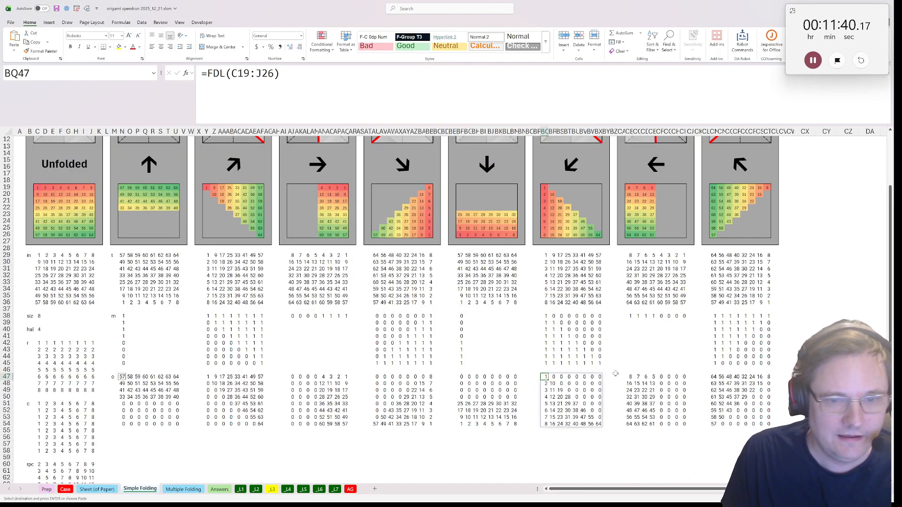
Save the CB47 left-fold calculation as a named lambda, keeping the proposed parameters and steps
click(628, 377)
key(ctrl+c)
right_click(632, 379)
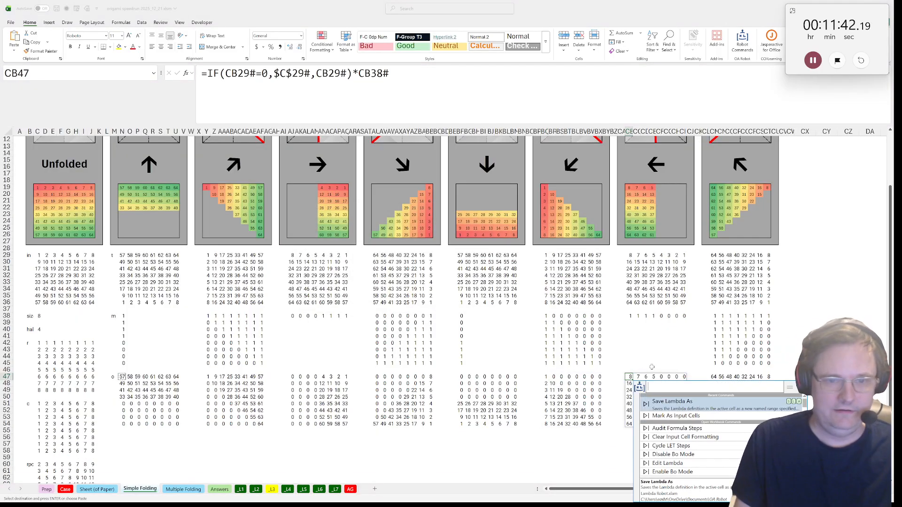
click(657, 403)
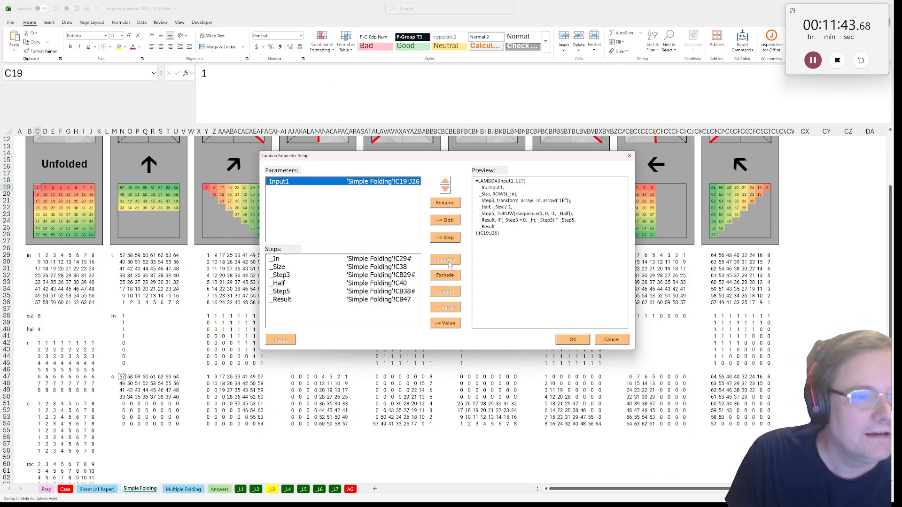
click(572, 339)
text(f)
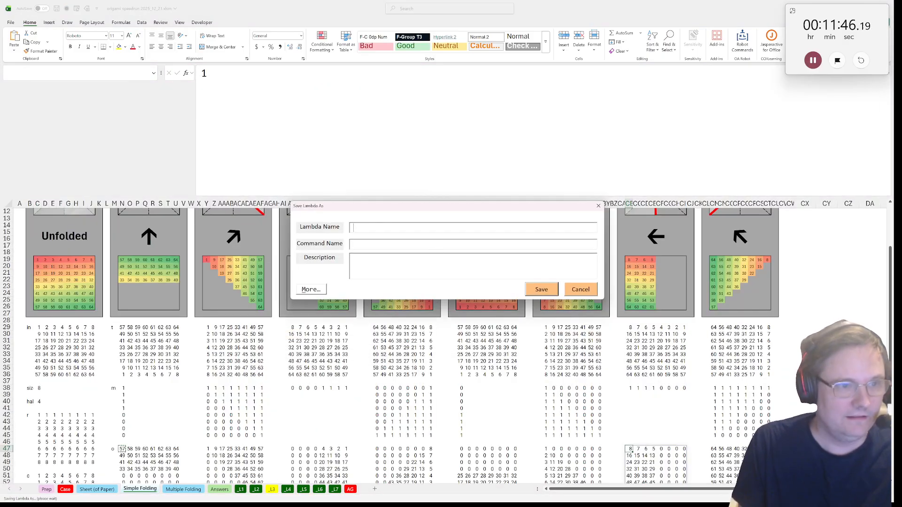
click(543, 294)
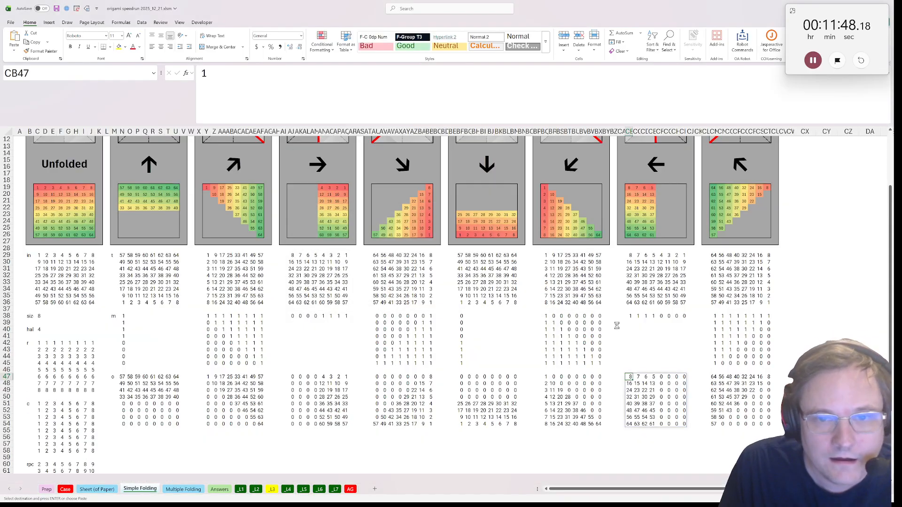
Save the CM47 up-left fold calculation as a lambda named FUL, keeping the proposed parameters and steps
click(713, 377)
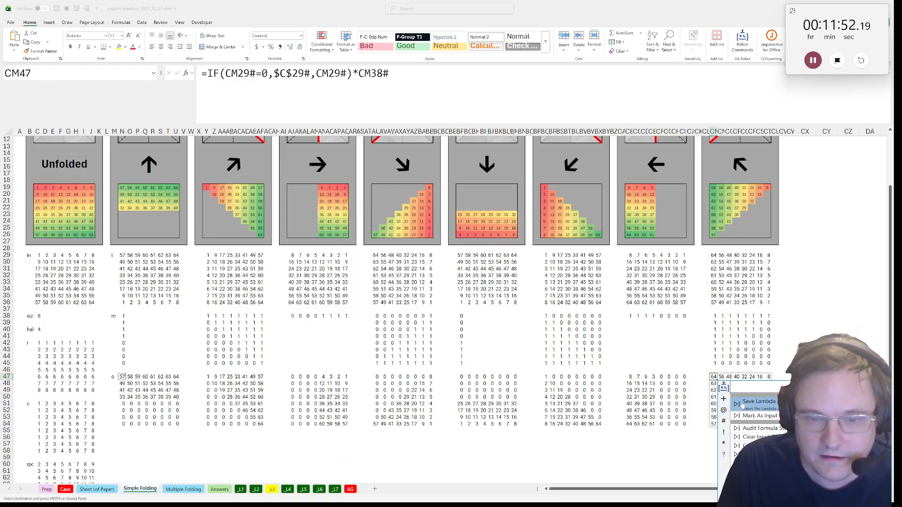
click(755, 402)
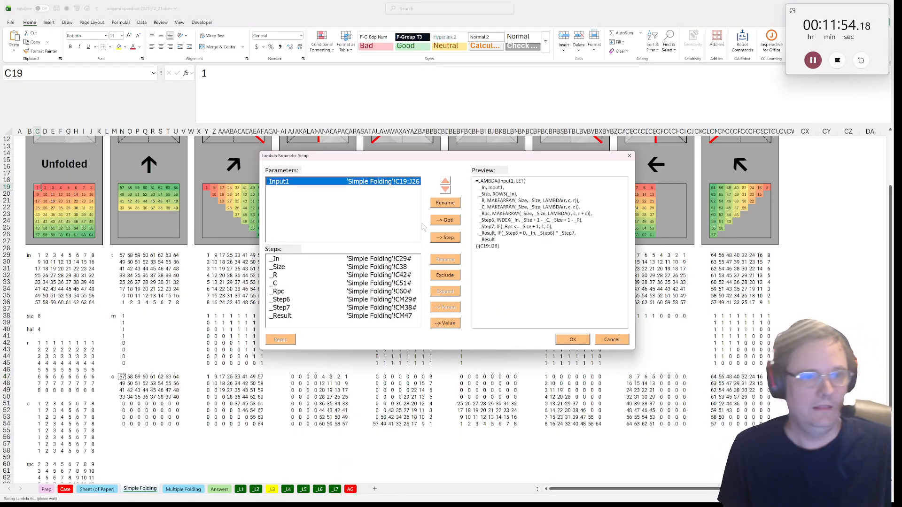
click(573, 341)
text(FUL)
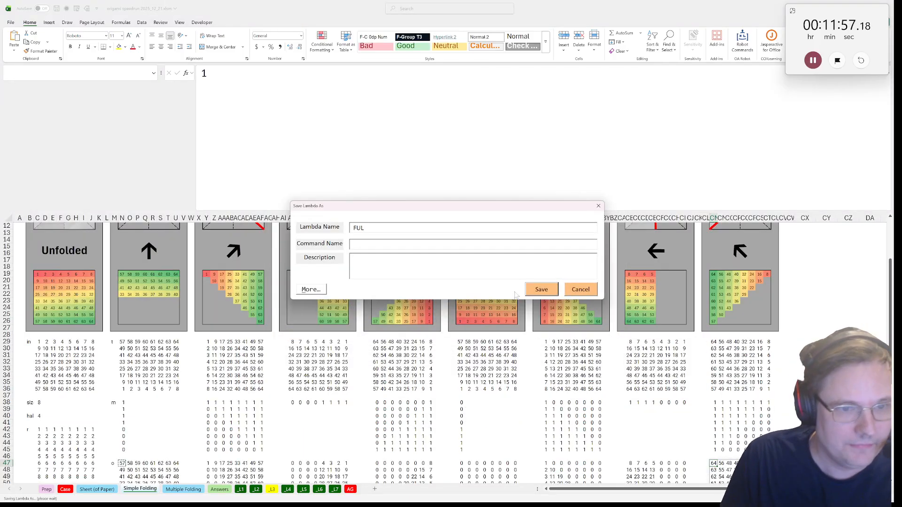
click(541, 289)
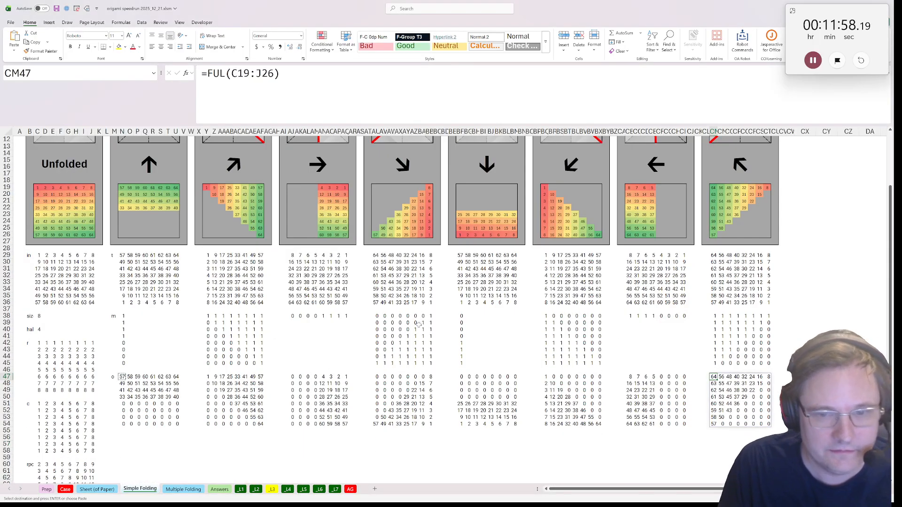
On the Multiple Folding sheet, label B29 "in" and reference the unfolded grid in C29 with =C19:J26
click(186, 490)
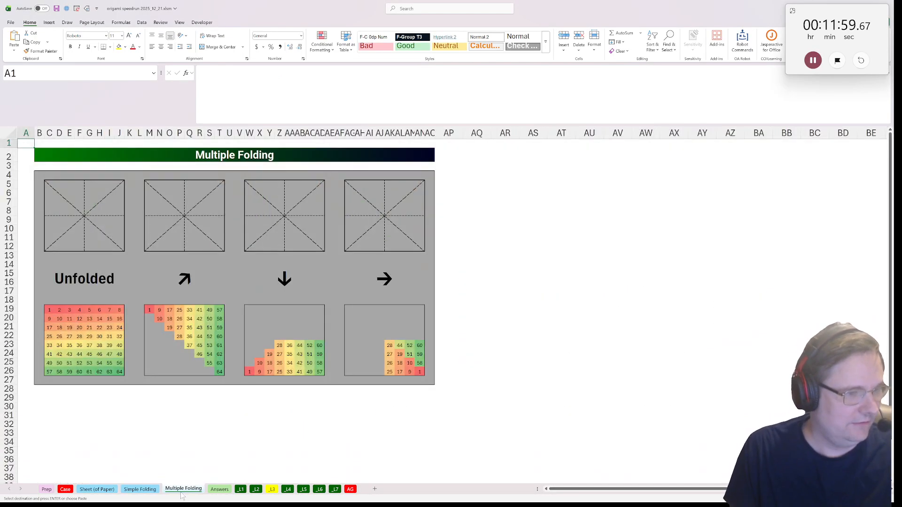
click(50, 399)
click(42, 399)
text(in)
key(Tab)
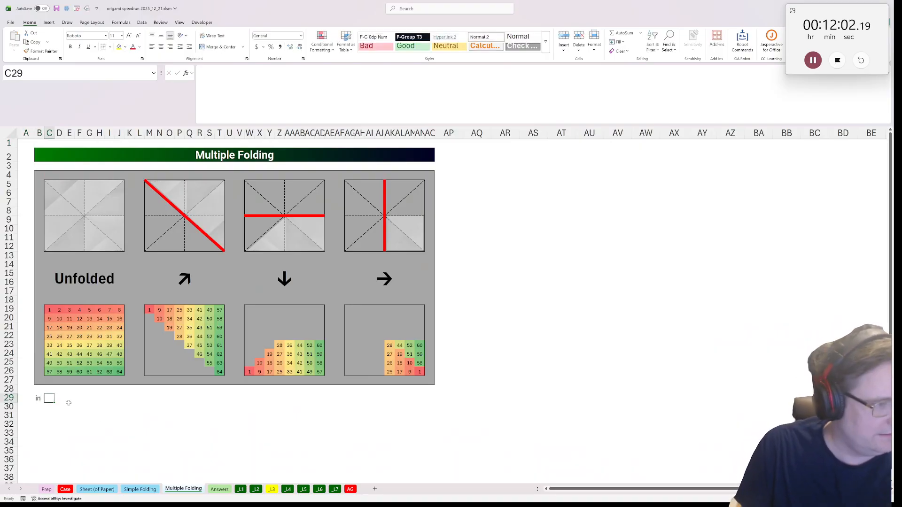
text(=)
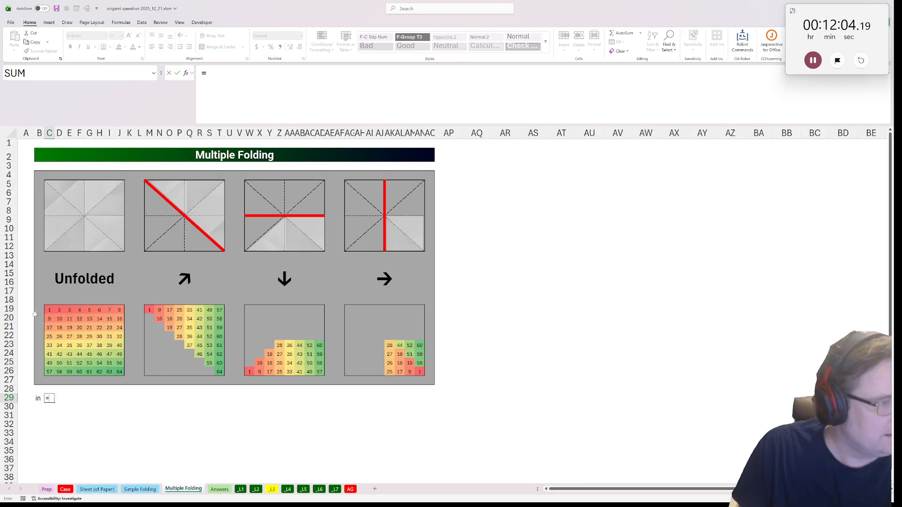
drag(50, 310, 119, 371)
key(Return)
scroll(87, 377, down, 2)
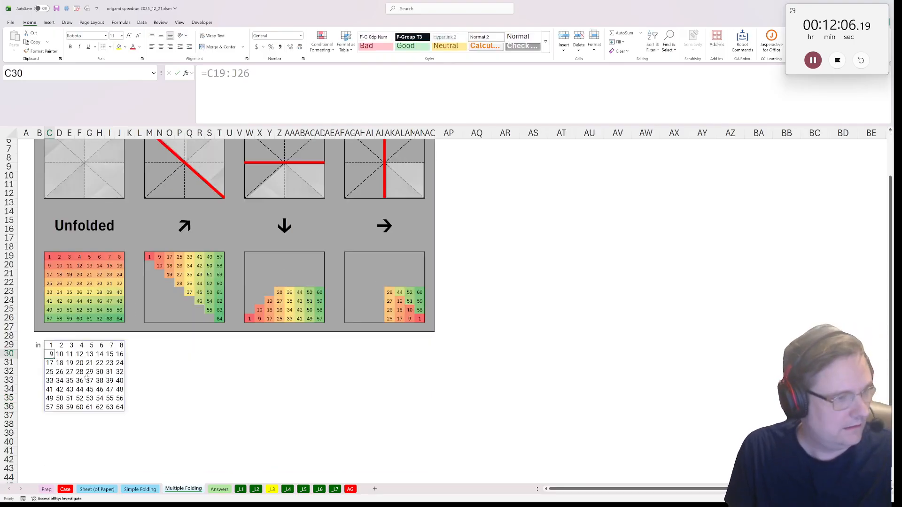
Place the label "dir" in L29, leaving a blank column between it and the input grid
click(129, 345)
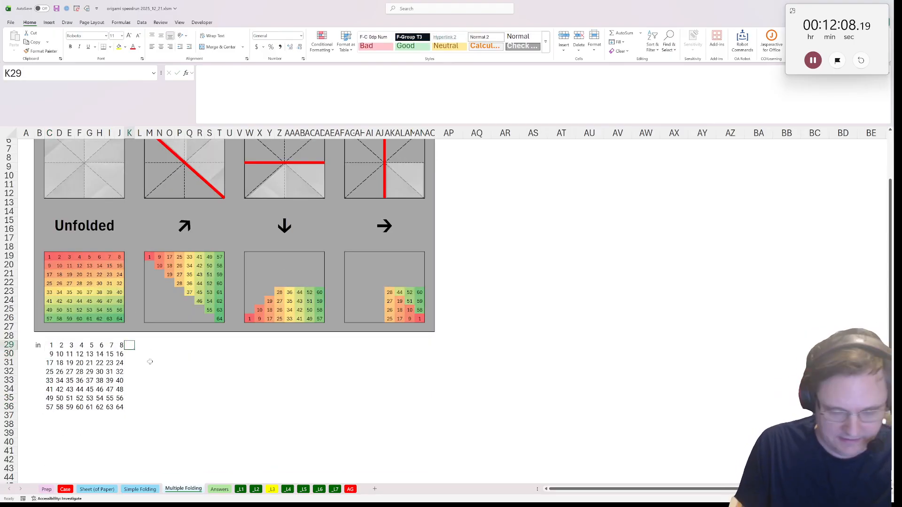
text(dir)
key(Tab)
text(=)
key(BackSpace)
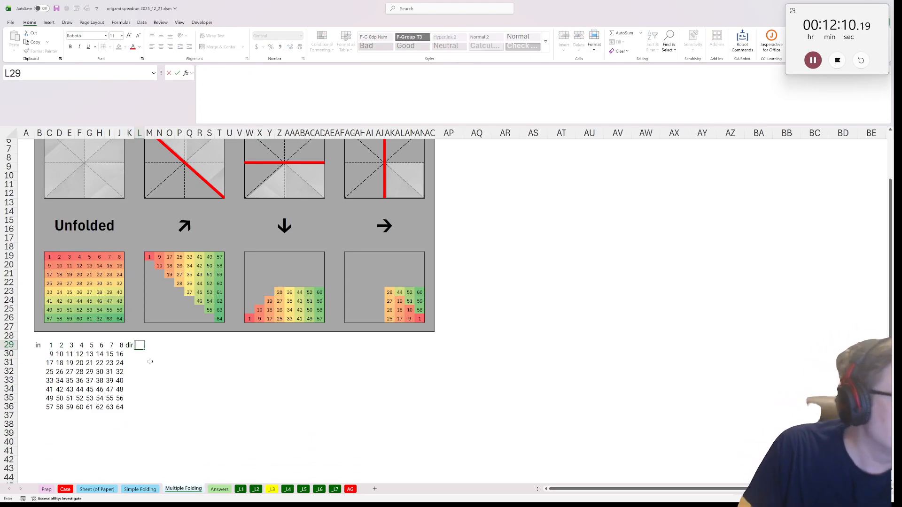
key(Right)
key(Left)
key(Left)
key(ctrl+x)
key(Right)
key(ctrl+v)
key(Right)
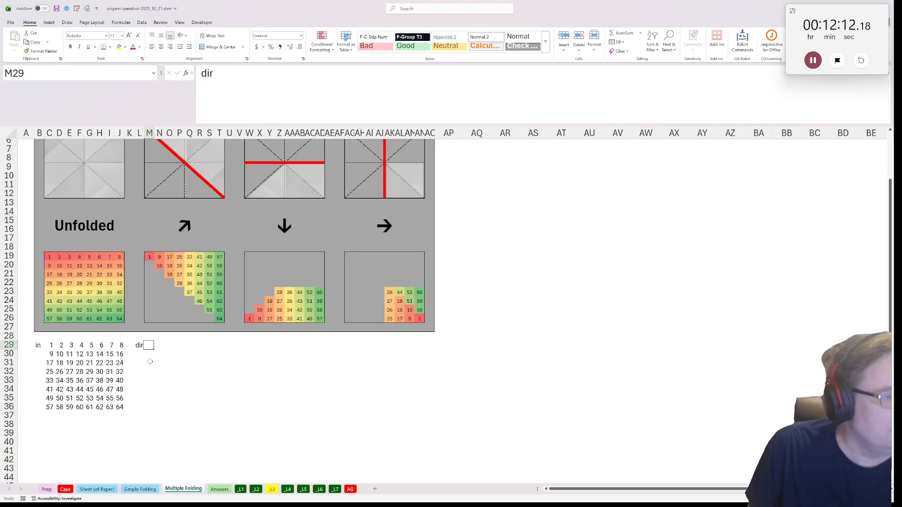
Reference the up-right fold arrow in M29 with =O14
text(=)
click(184, 224)
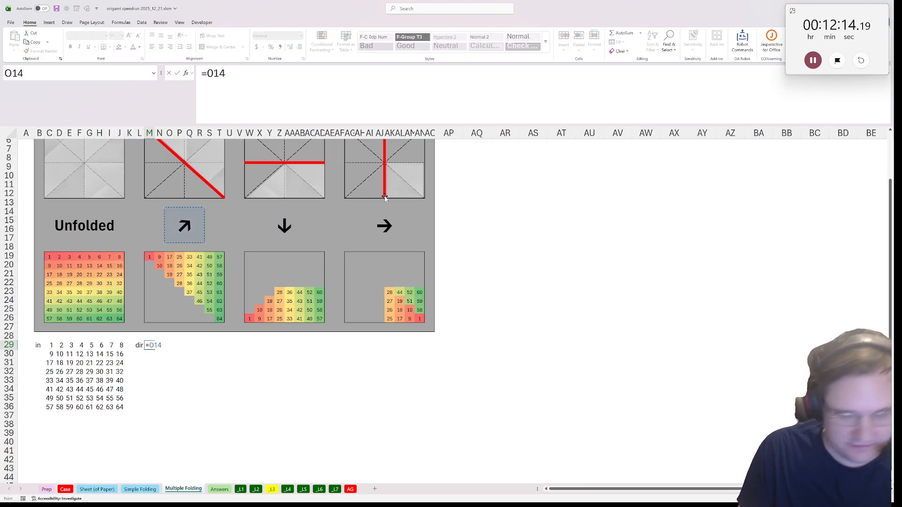
key(Return)
Mark the grid C29:J36 and the direction cell M29 as input cells using the Mark As Input Cells command
scroll(166, 336, down, 2)
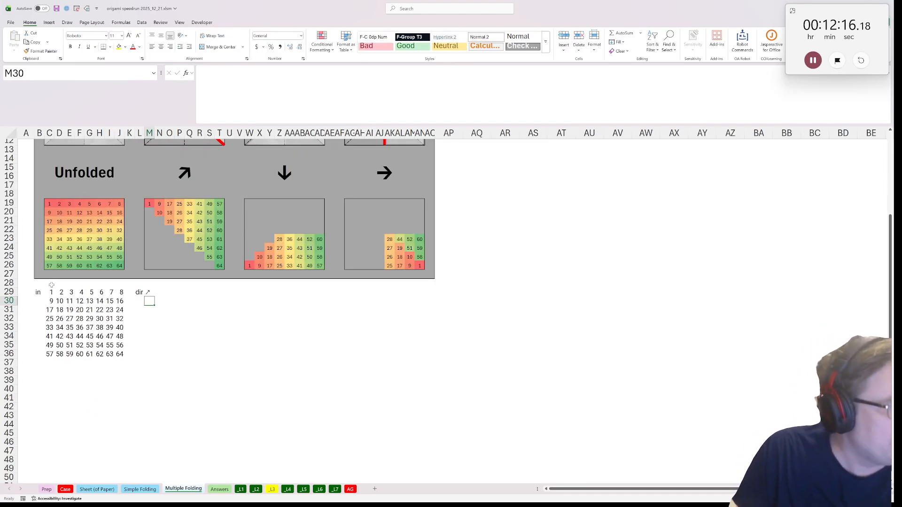
drag(51, 292, 121, 352)
ctrl+click(147, 292)
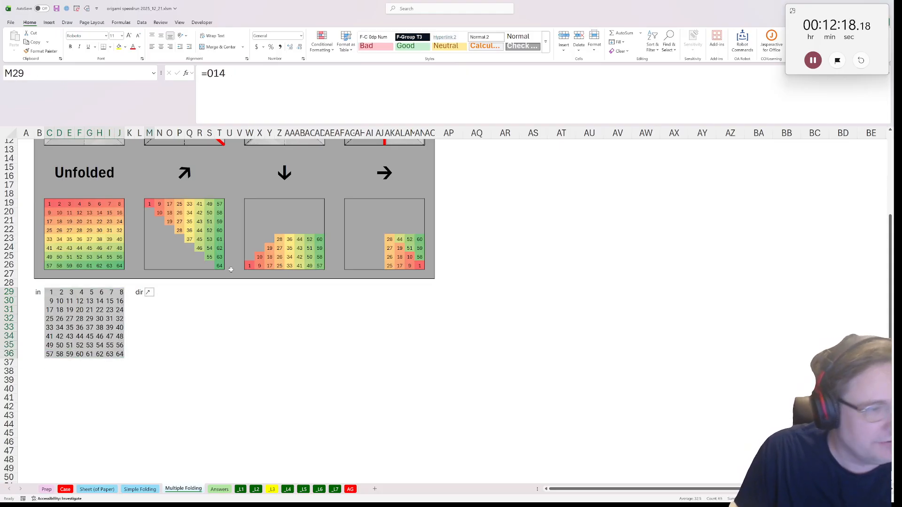
key(ctrl+shift+p)
text(i)
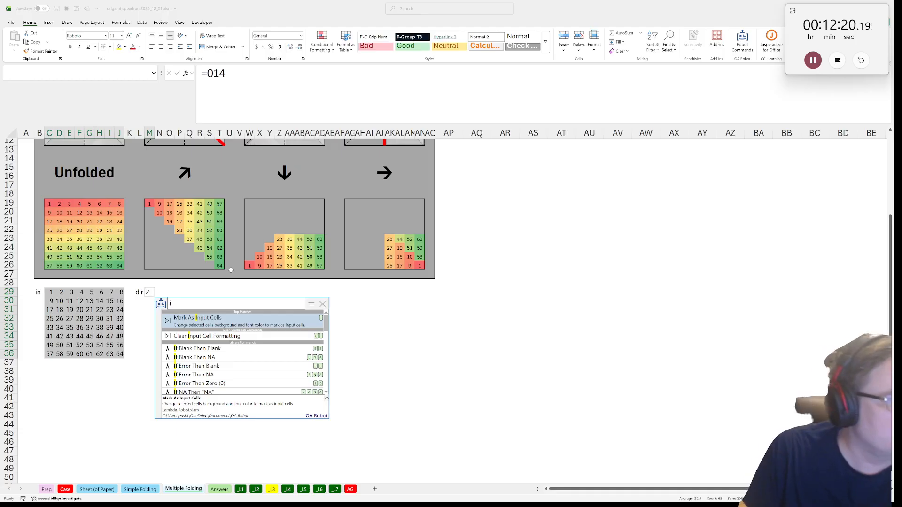
key(Return)
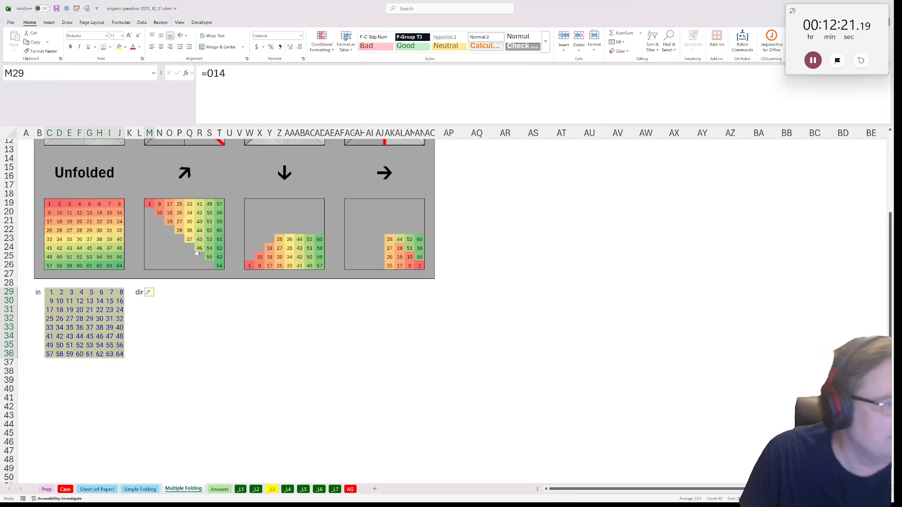
Copy the direction letters and arrows A10:B17 from the Prep sheet to B38 on the Multiple Folding sheet
click(37, 366)
click(47, 489)
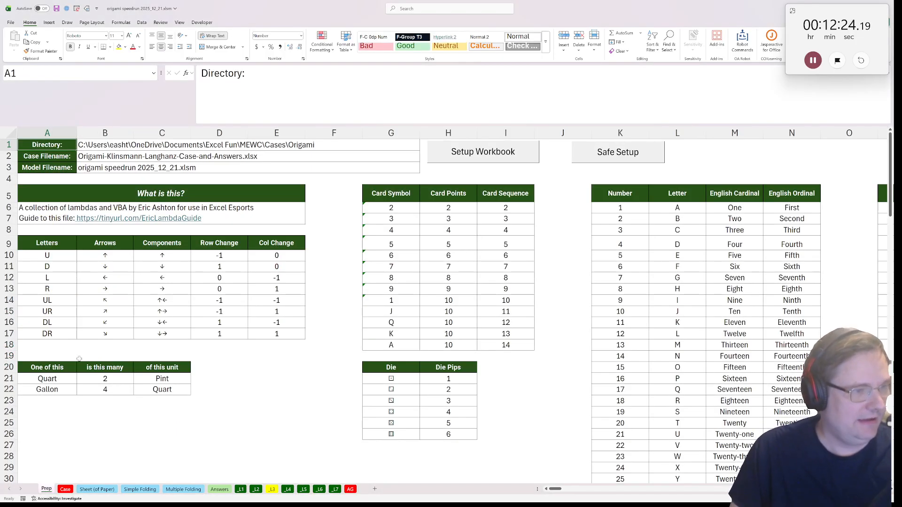
click(52, 245)
drag(47, 256, 101, 335)
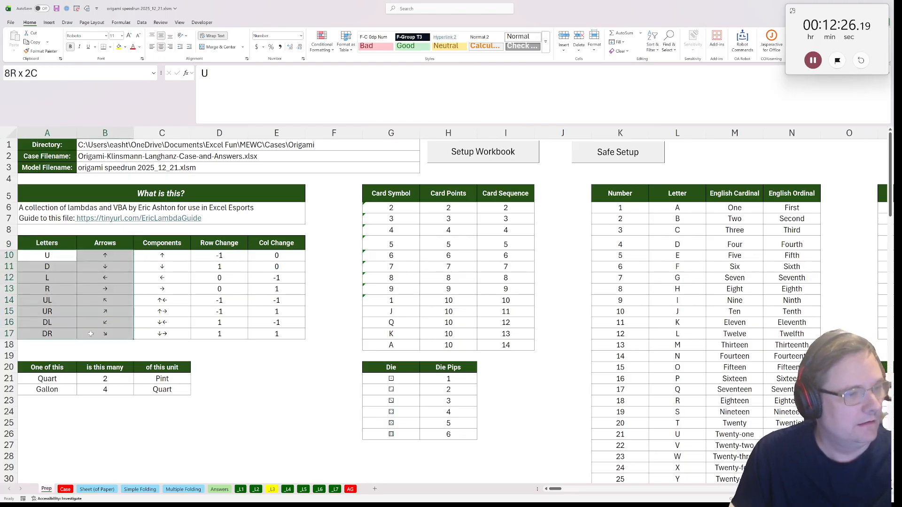
key(ctrl+c)
key(ctrl+Page_Down)
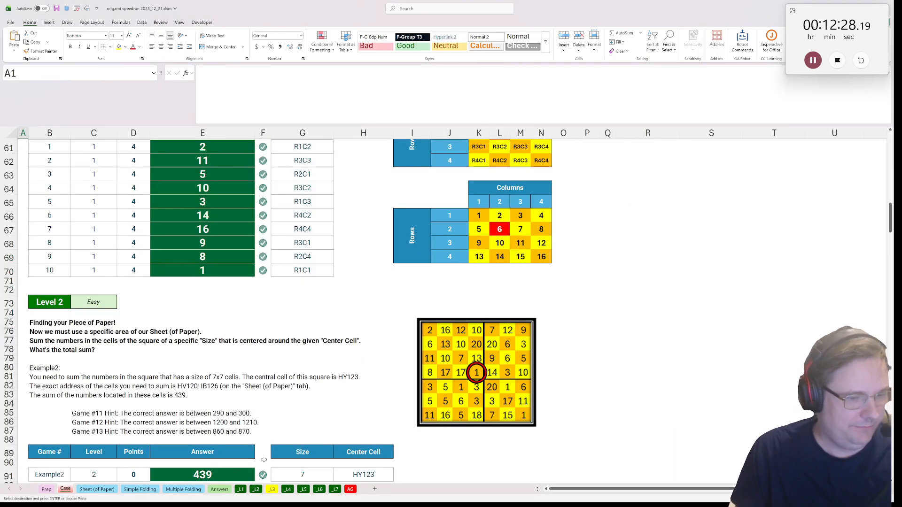
click(182, 489)
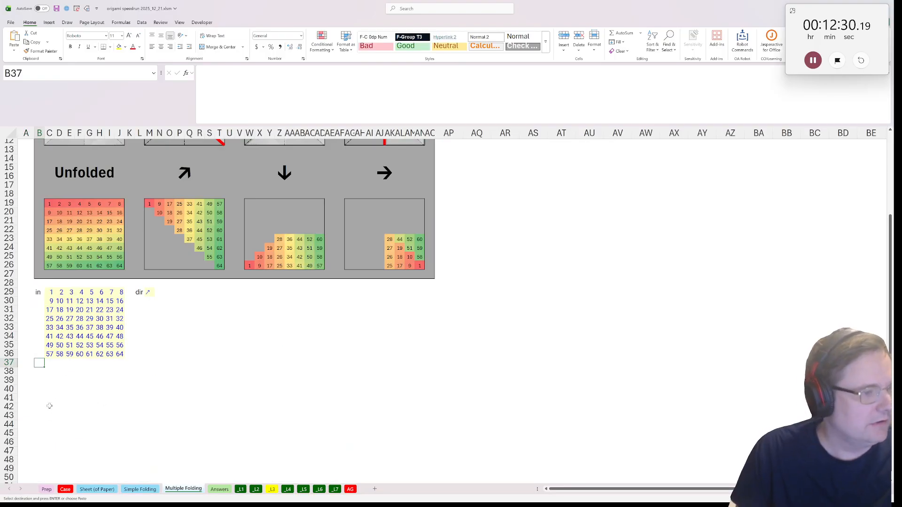
click(37, 373)
key(ctrl+v)
Number the eight directions beside the arrows by entering =SEQUENCE(8) in D38
click(59, 372)
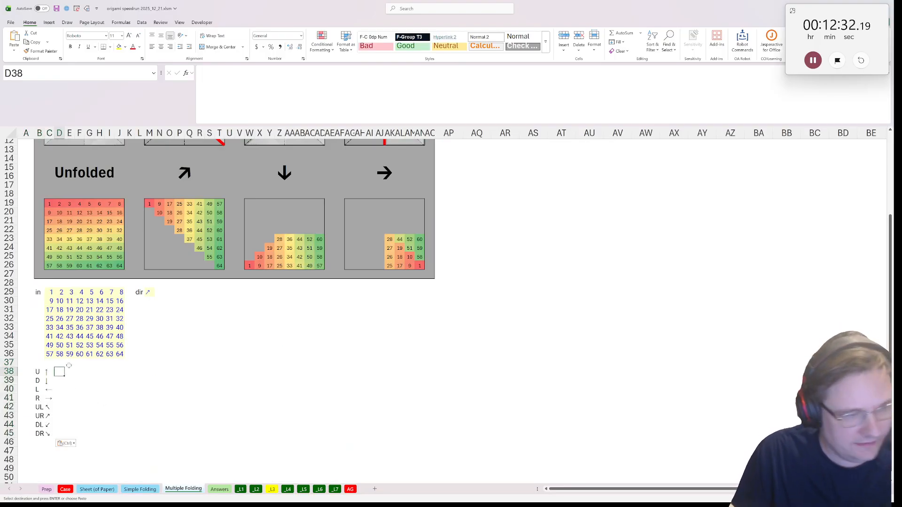
text(=se)
key(Down)
key(Down)
key(Down)
key(Down)
key(Down)
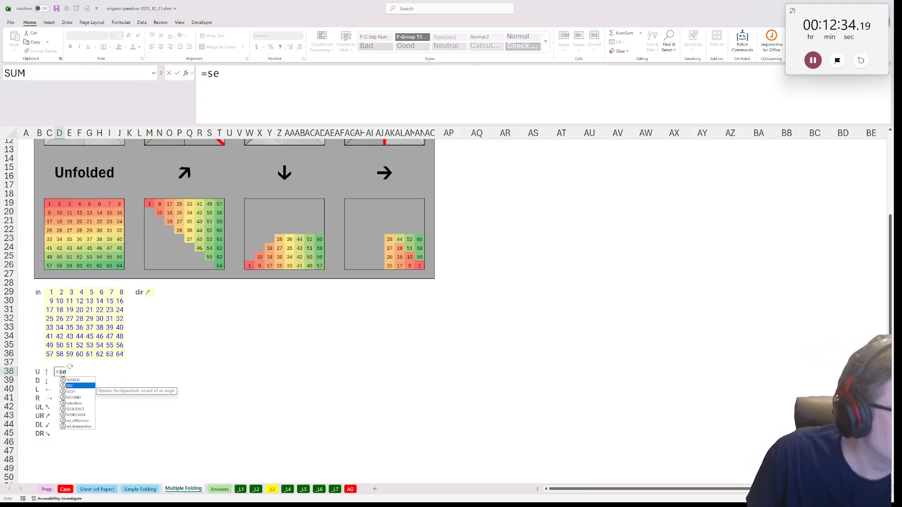
key(Tab)
text(8))
key(ctrl+Return)
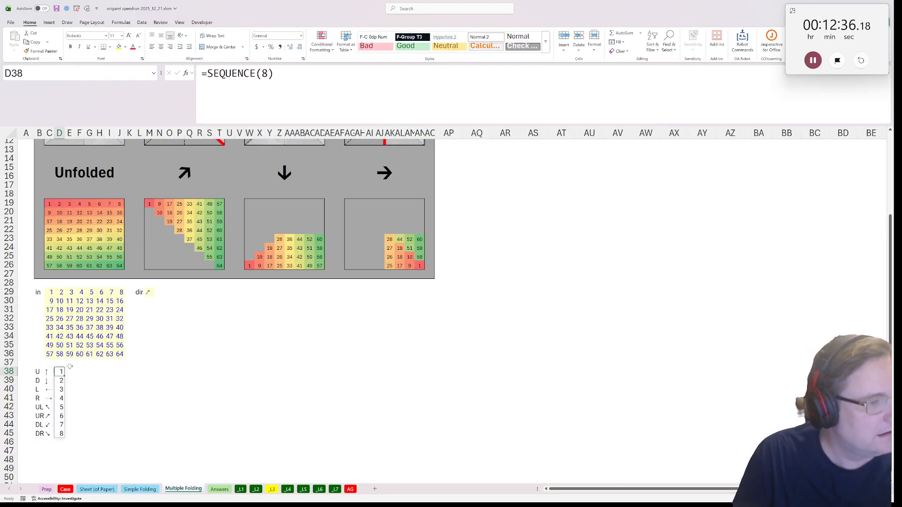
Label L31 "out" and look up the direction's number in M31 with =XLOOKUP(M29,C38:C45,D38#)
click(141, 309)
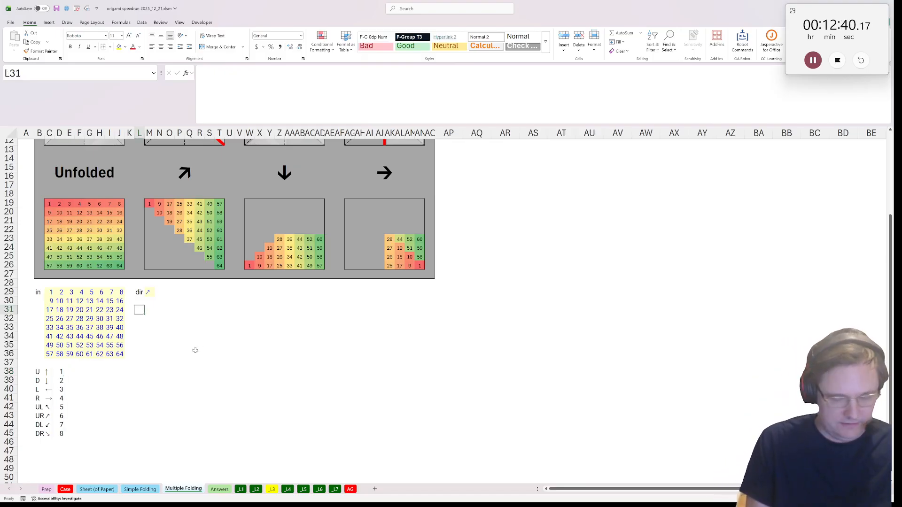
text(out)
key(Tab)
text(=)
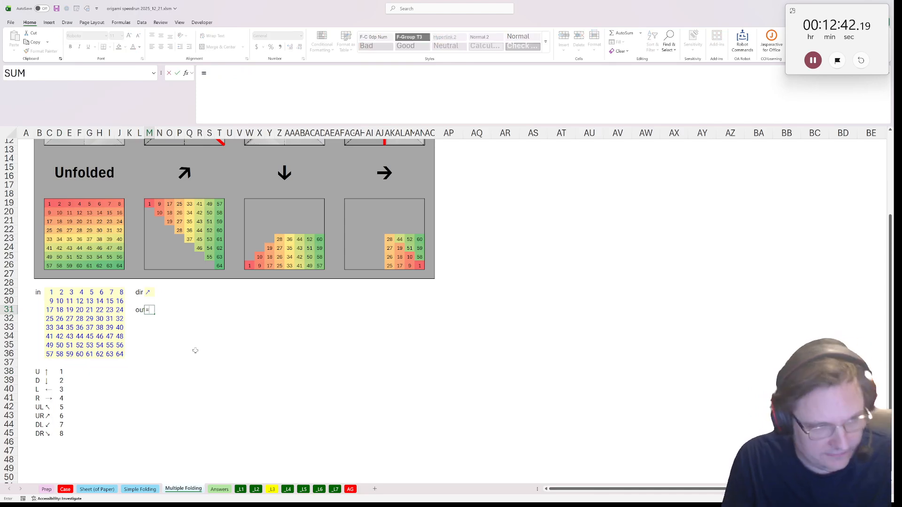
text(xlookuP()
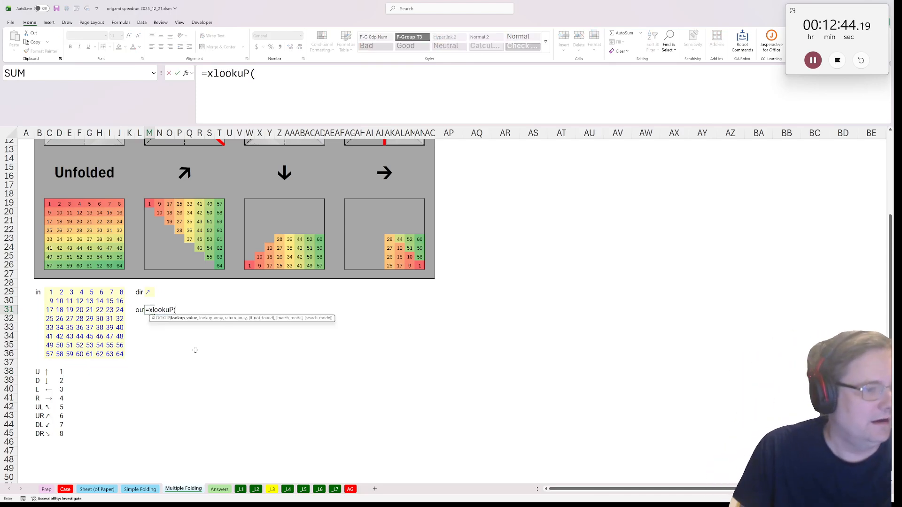
click(148, 292)
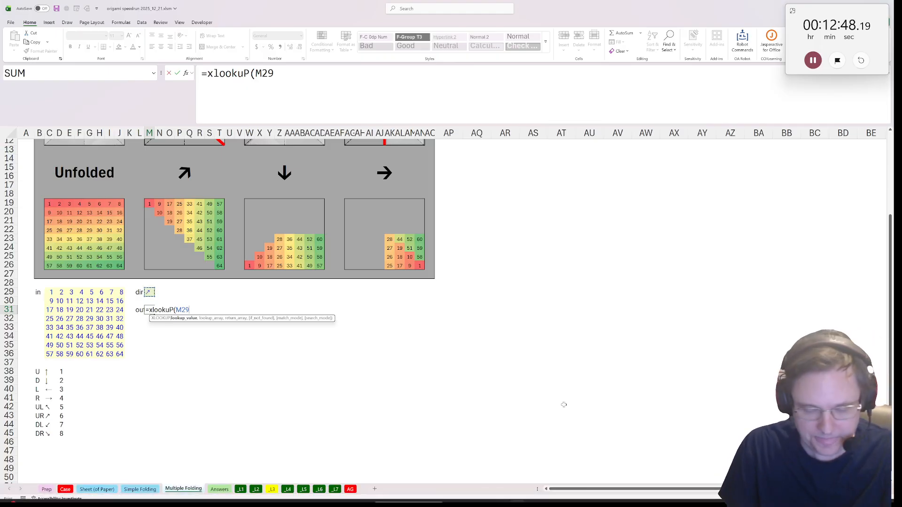
text(,)
click(47, 375)
drag(45, 374, 47, 433)
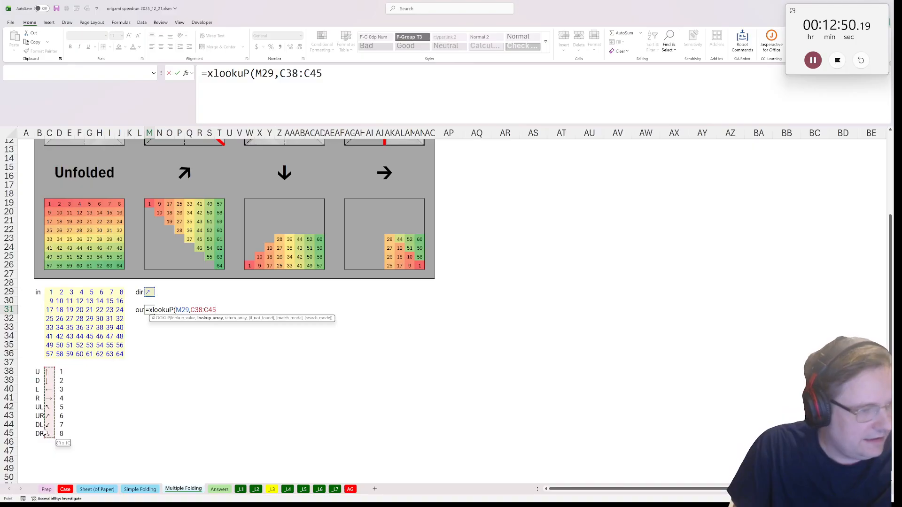
text(,)
drag(62, 376, 61, 433)
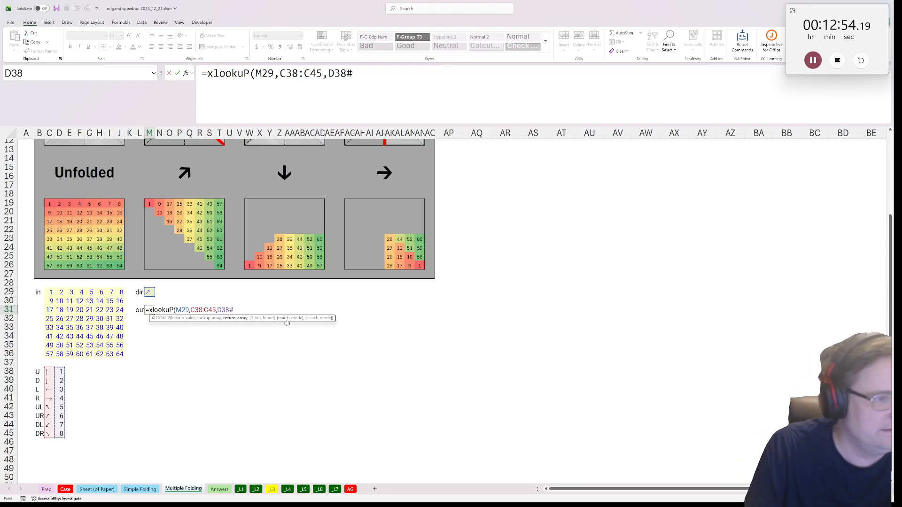
text())
key(ctrl+Return)
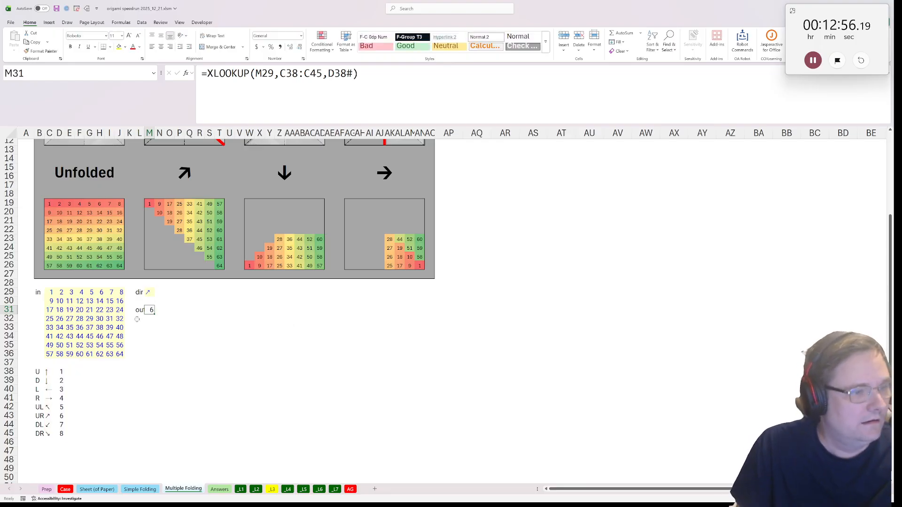
Wrap the M31 lookup in CHOOSE and add FU(C29#) on a new line as the first option
click(207, 74)
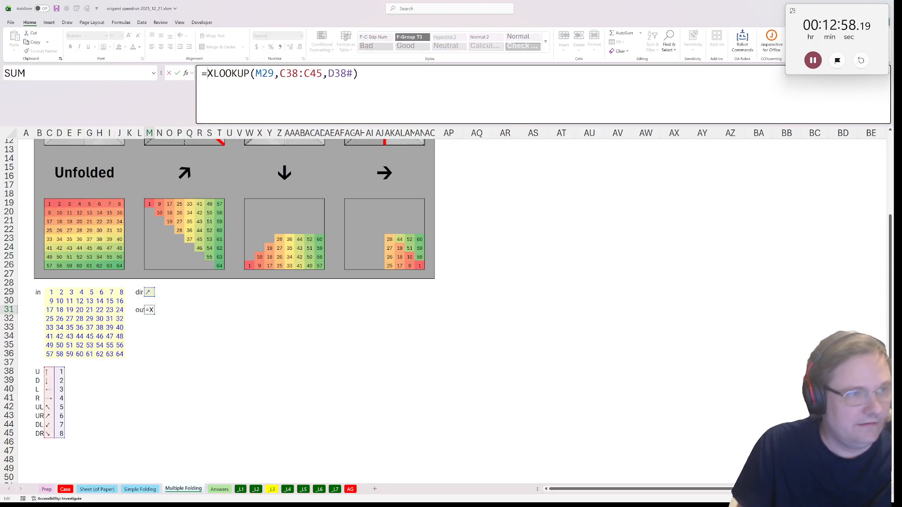
text(CHOOSE()
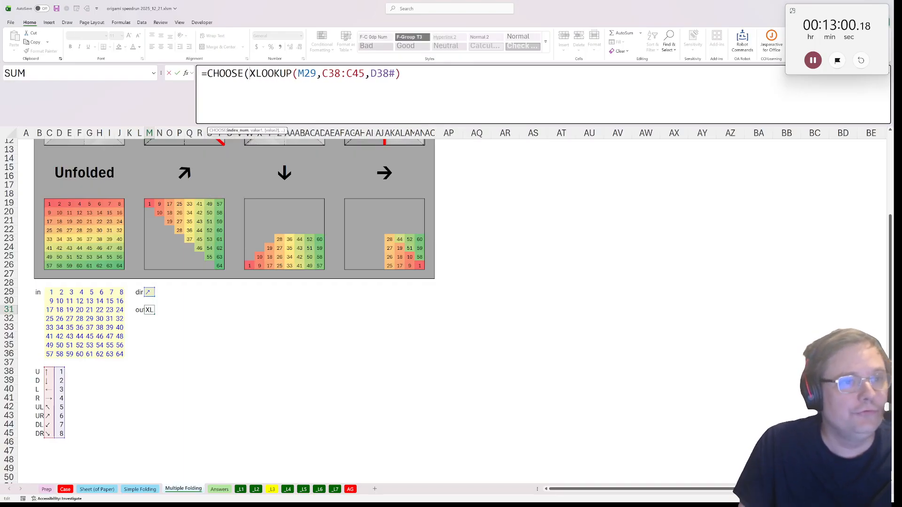
text(,)
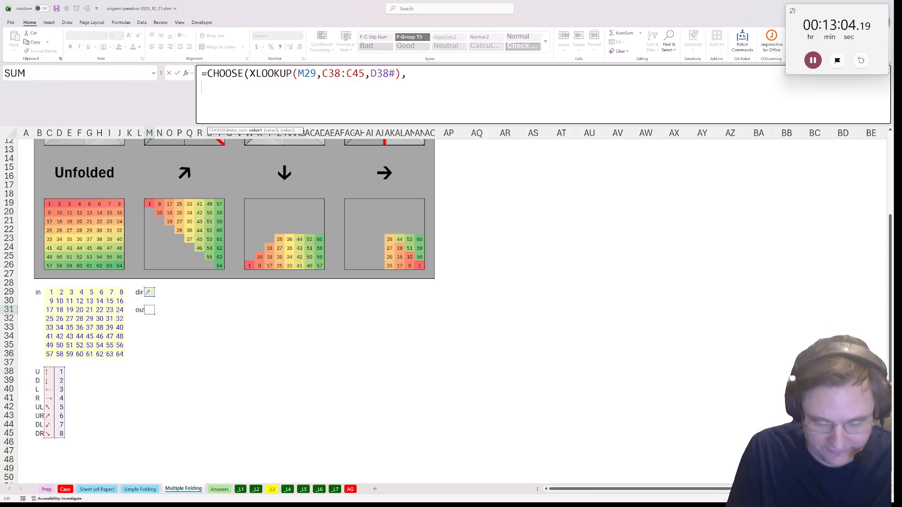
text(FU()
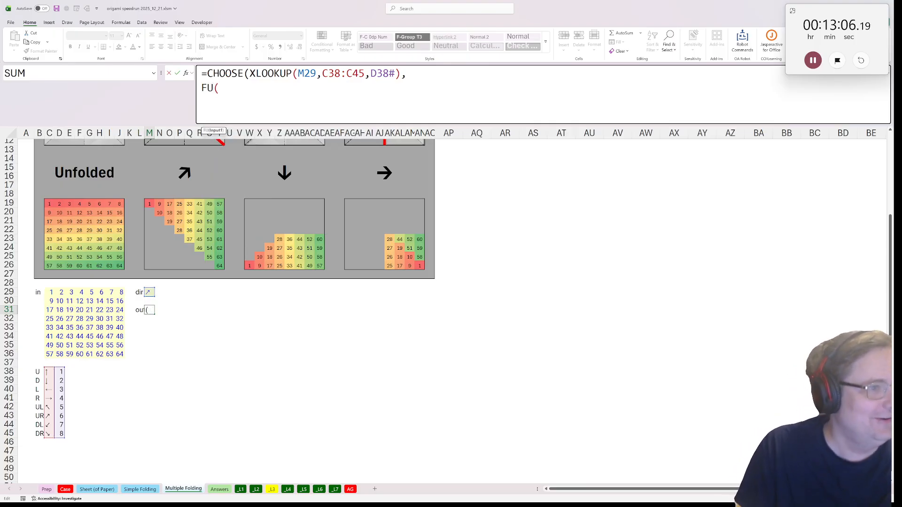
click(52, 293)
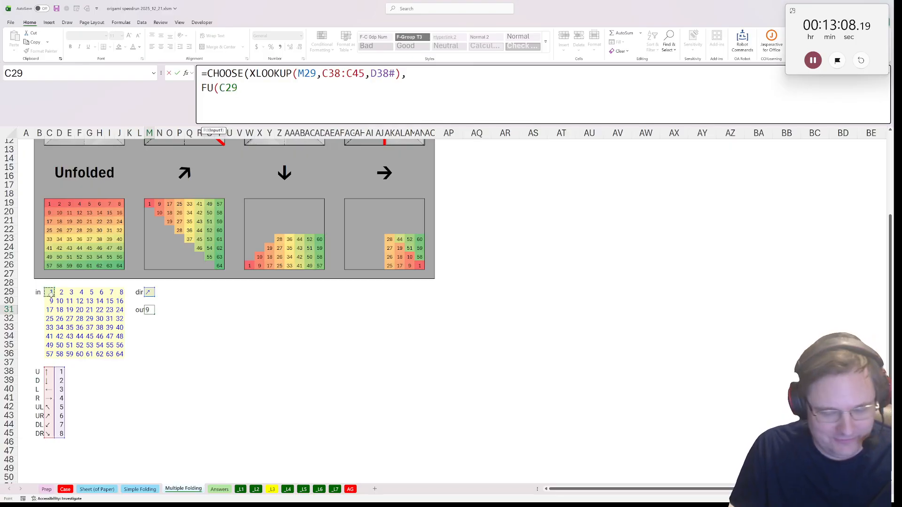
text(#),)
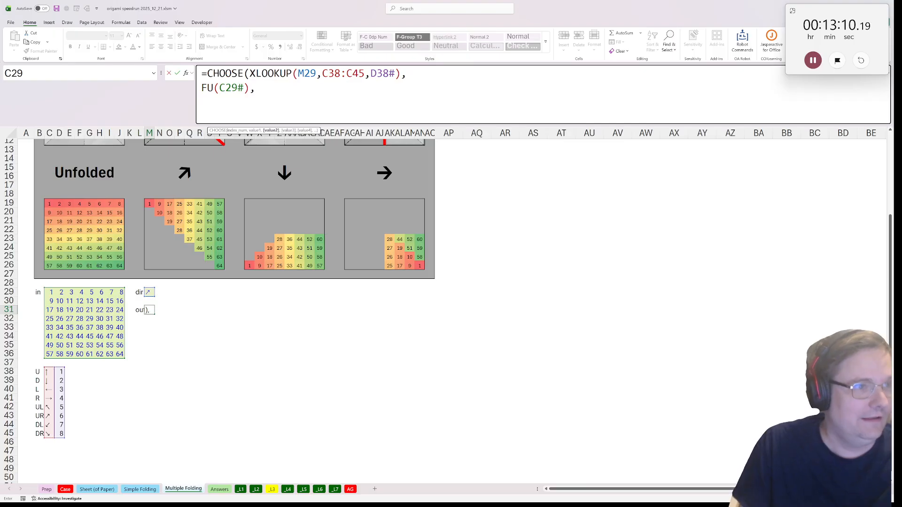
Duplicate FU(C29#), in the M31 formula until CHOOSE has eight options, and close the function's parenthesis
key(shift+Home)
key(ctrl+c)
key(ctrl+v)
key(ctrl+v)
key(ctrl+v)
key(ctrl+v)
key(ctrl+v)
key(ctrl+v)
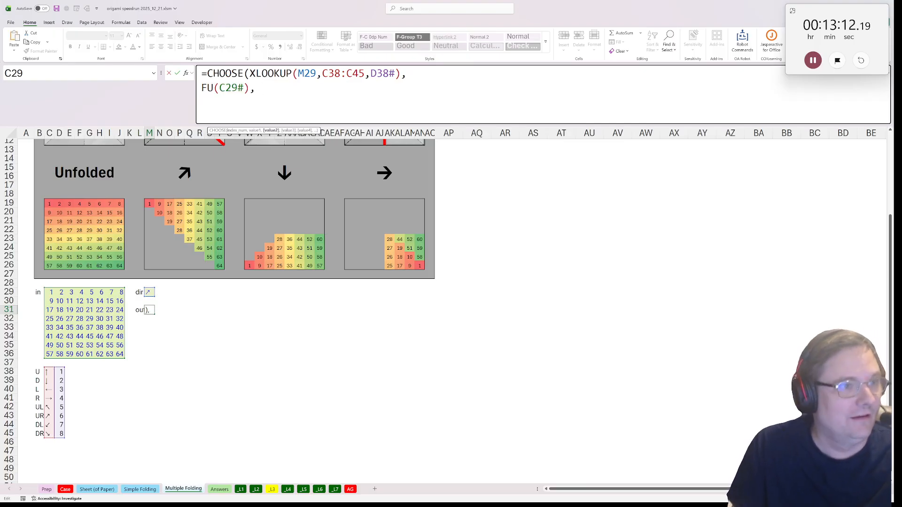
key(ctrl+v)
key(ctrl+v)
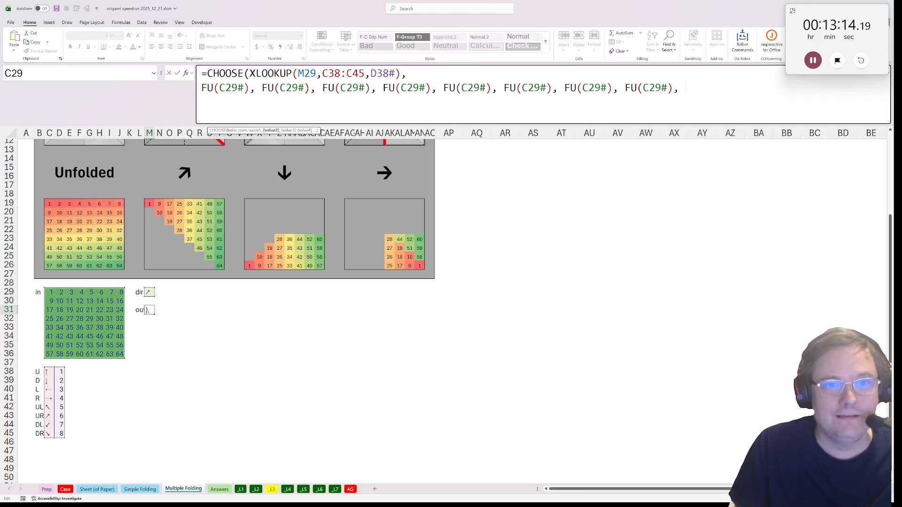
key(BackSpace)
key(BackSpace)
text())
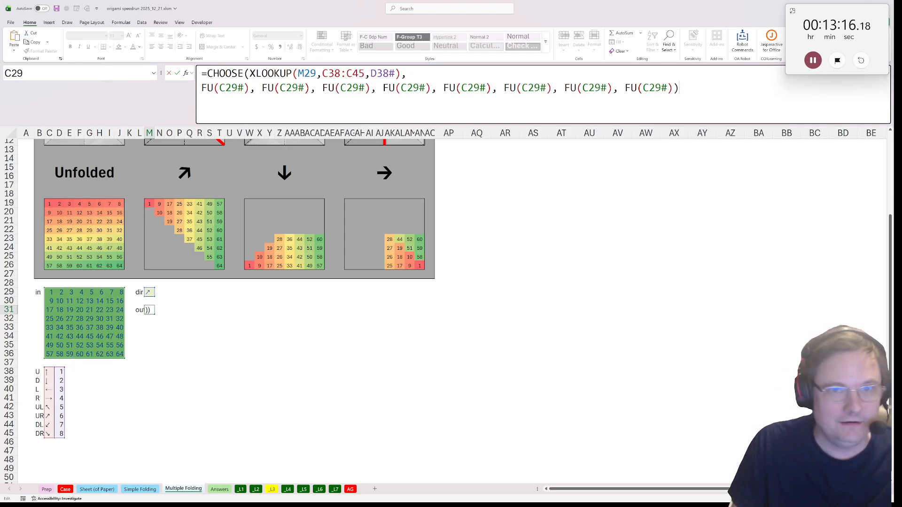
Rename the second, third and fourth CHOOSE options in the M31 formula to FD, FL and FR
click(270, 88)
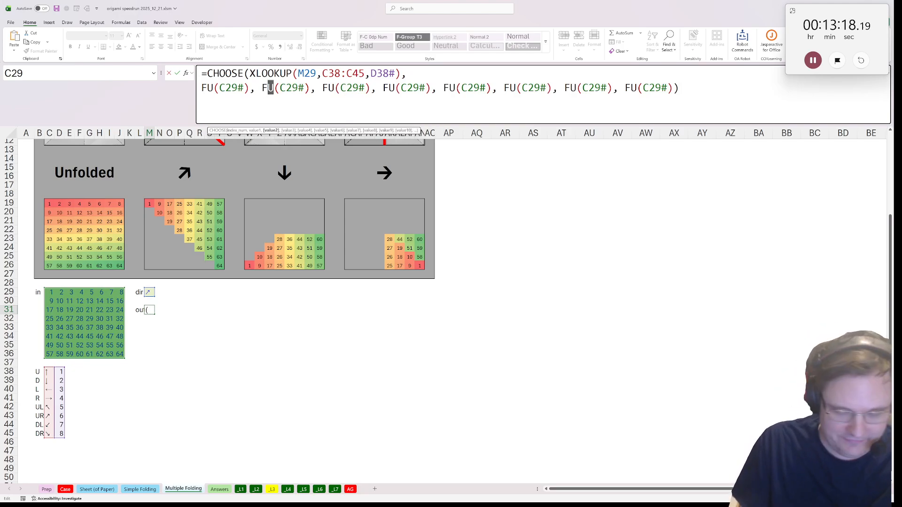
text(D)
drag(326, 88, 335, 88)
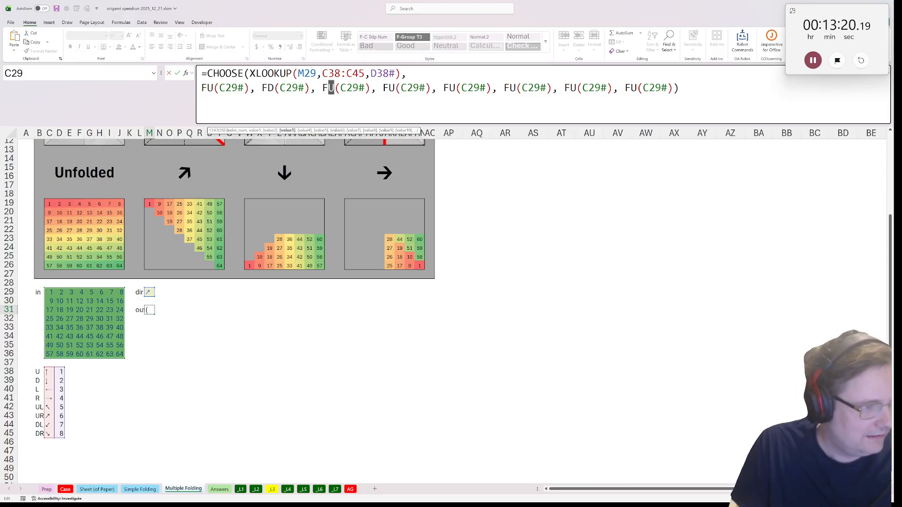
text(L)
key(ctrl+Right)
key(ctrl+Right)
key(ctrl+Right)
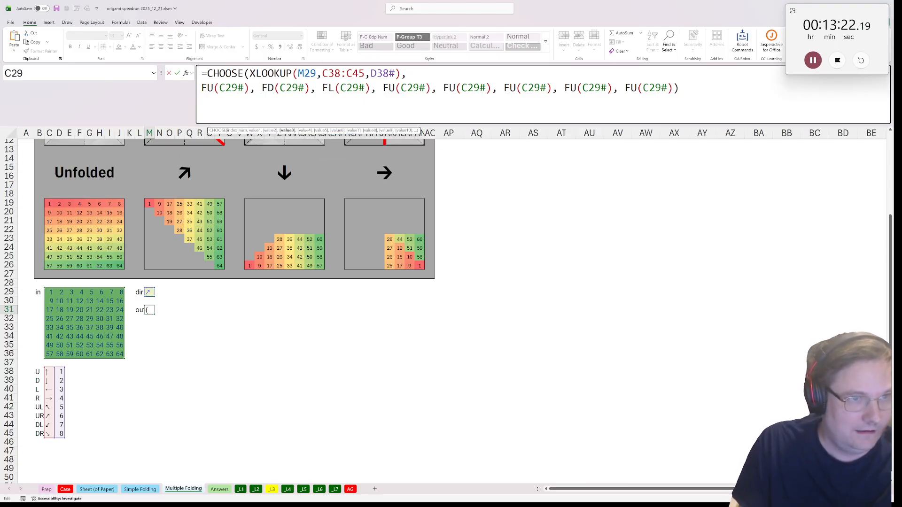
key(Right)
key(shift+Right)
text(R)
Rename the fifth and sixth CHOOSE options in the M31 formula to FUL and FUR
key(ctrl+Right)
key(ctrl+Right)
key(ctrl+Right)
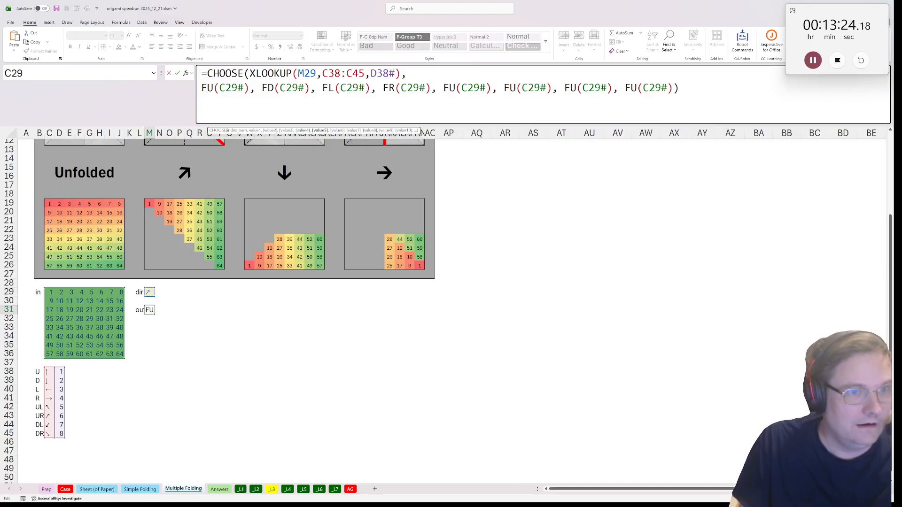
key(Right)
key(Right)
text(L)
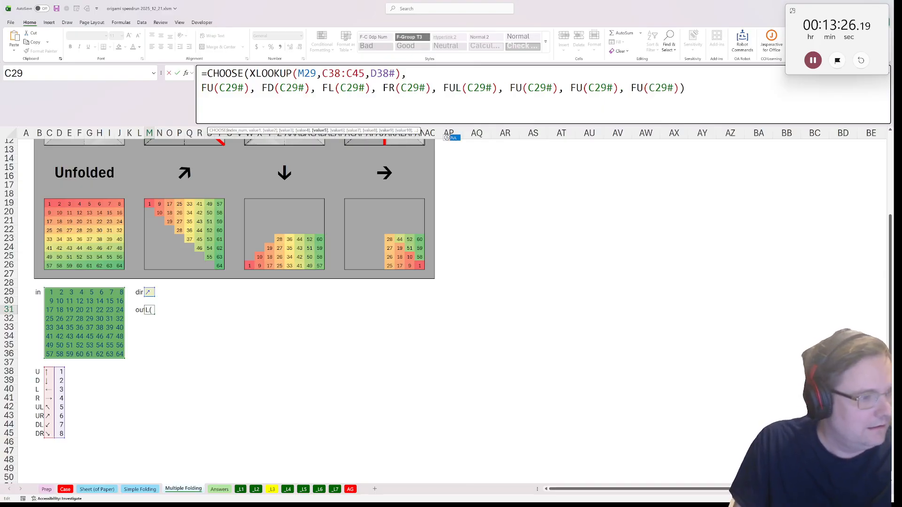
key(ctrl+Right)
key(ctrl+Right)
key(ctrl+Right)
key(Right)
key(Right)
text(R)
Rename the last two CHOOSE options to FDL and FDR and enter the M31 formula
key(ctrl+Right)
key(ctrl+Right)
key(ctrl+Right)
key(Right)
key(shift+Right)
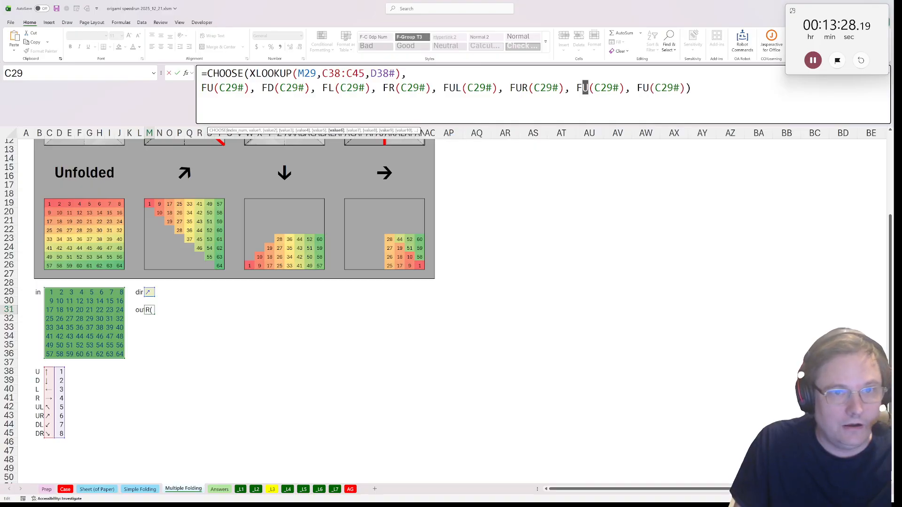
text(DL)
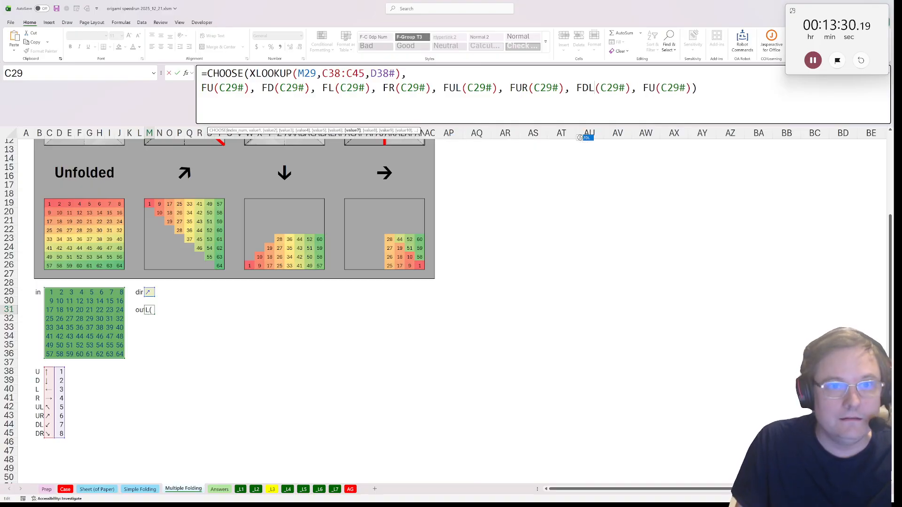
key(ctrl+Right)
key(ctrl+Right)
key(ctrl+Right)
key(Right)
key(shift+Right)
text(D)
text(R)
key(ctrl+Return)
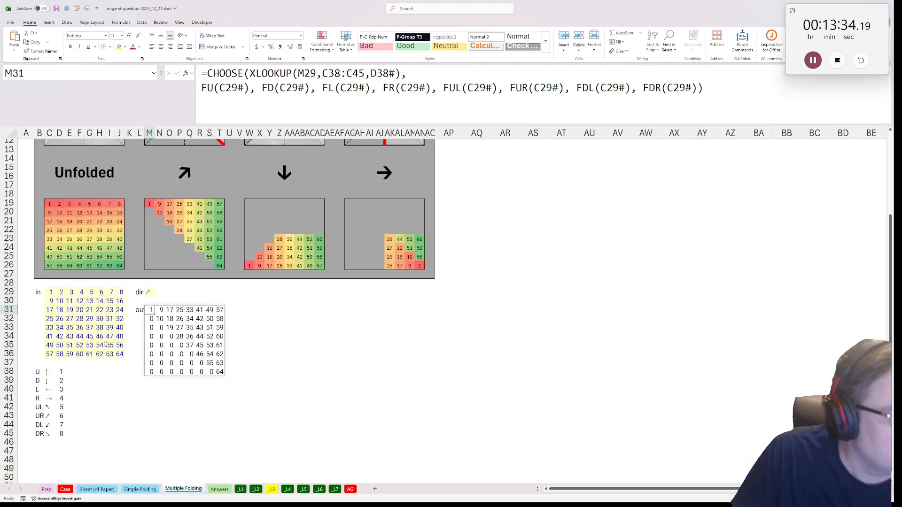
Save the M31 formula as a lambda named fold with the Save Lambda As command
key(ctrl+shift+p)
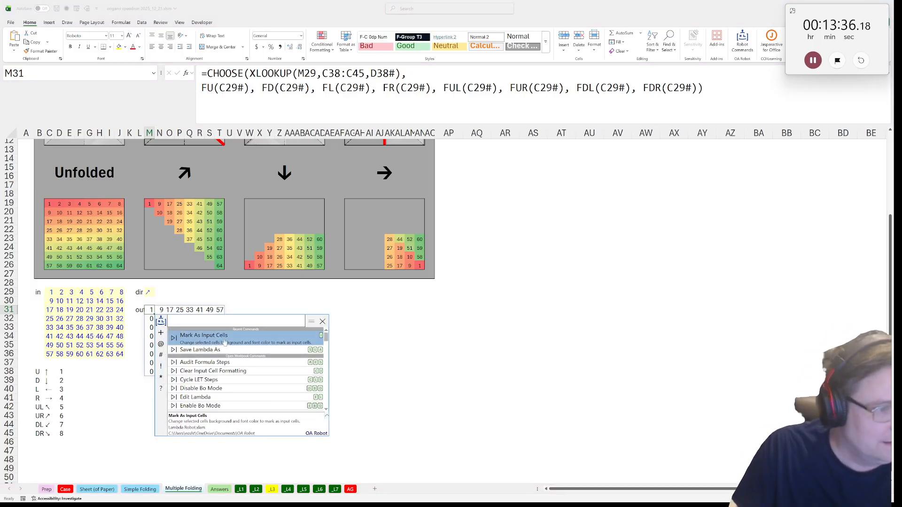
click(207, 350)
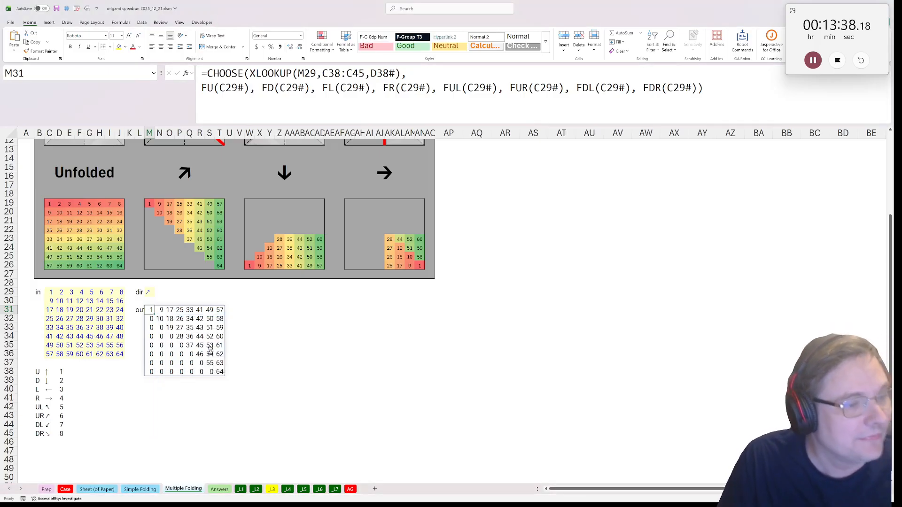
click(571, 340)
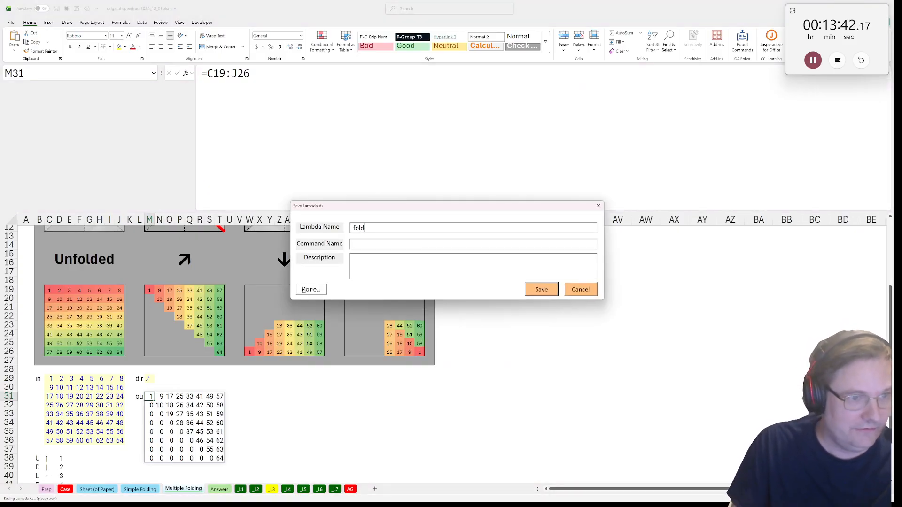
click(541, 289)
Fold the M31 result by the down arrow by entering =fold(M31#,Y14) in V29
click(239, 292)
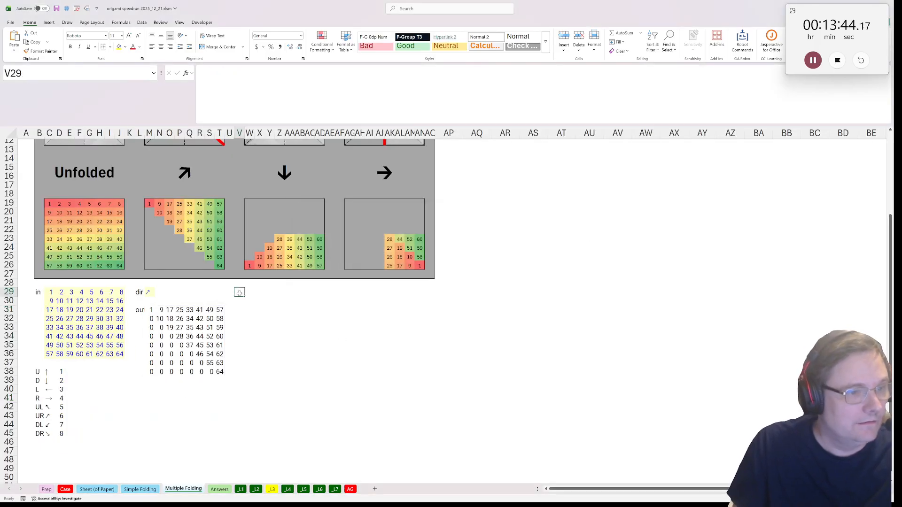
text(=fold()
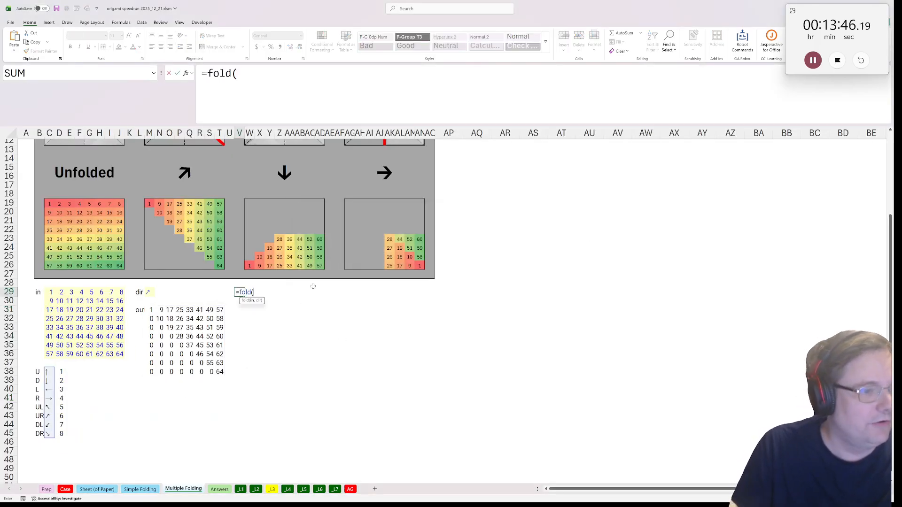
drag(157, 310, 152, 311)
click(151, 312)
text(#)
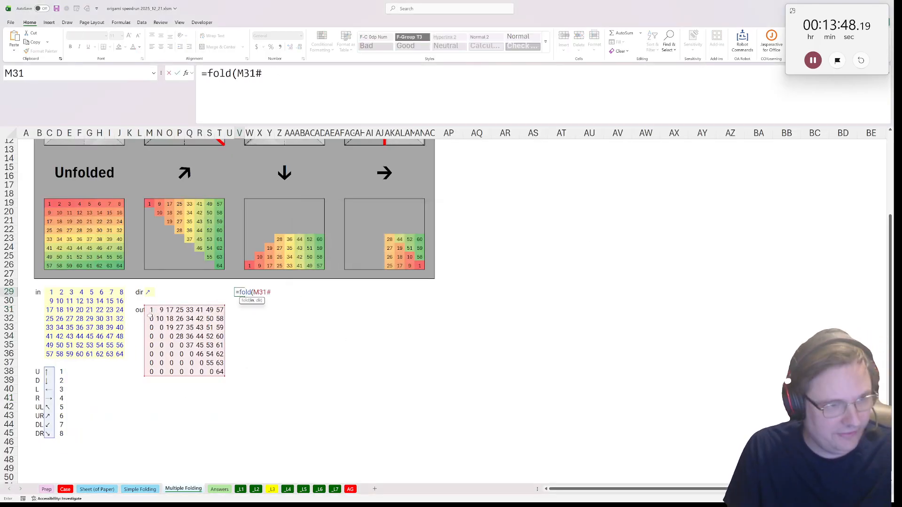
text(,)
click(280, 183)
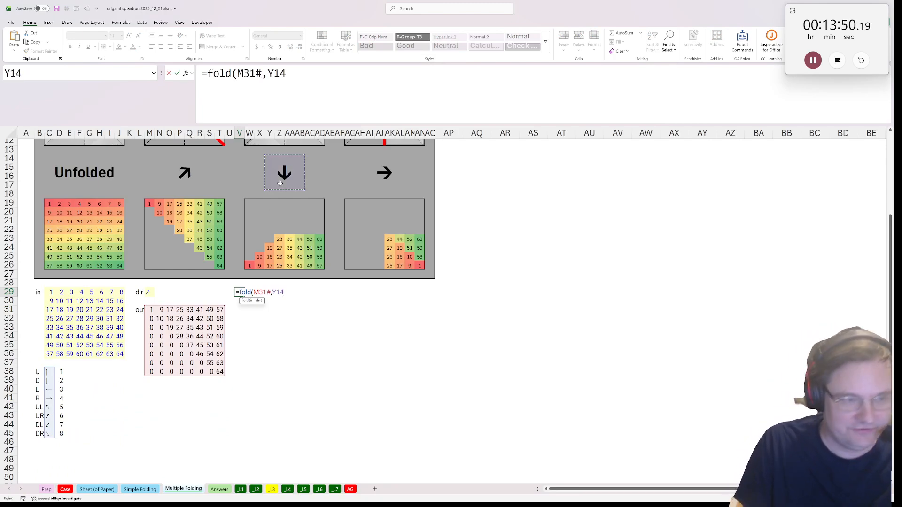
key(Return)
Fold the V29 result by the right arrow by entering =fold(V29#,AI14) in AG29
click(348, 292)
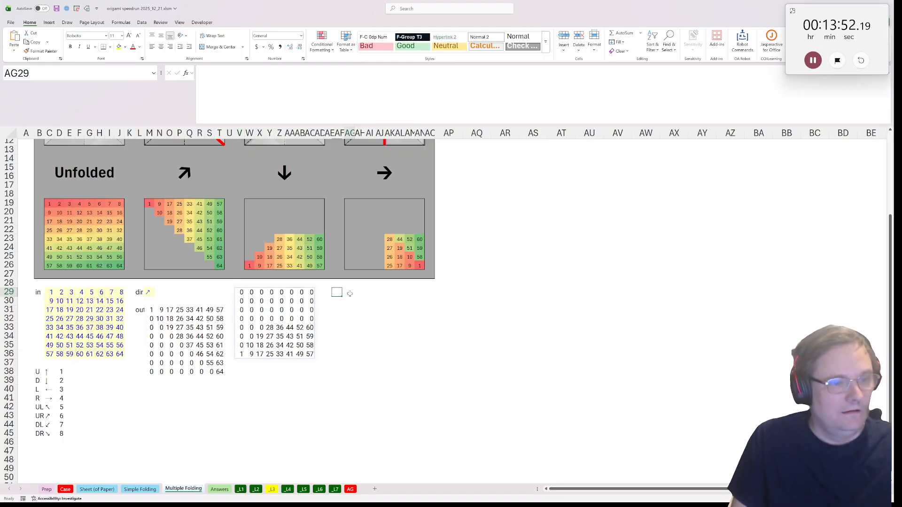
text(=fold(*)
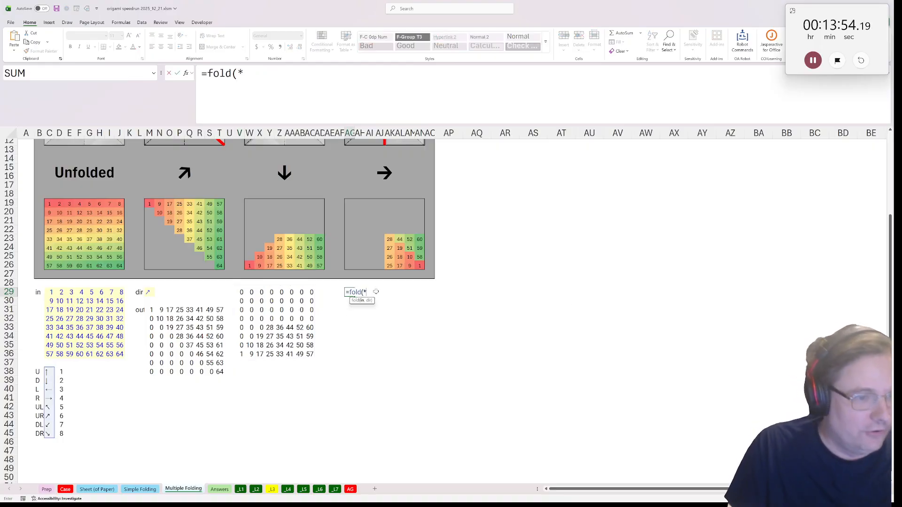
drag(243, 292, 311, 354)
text(,)
click(381, 173)
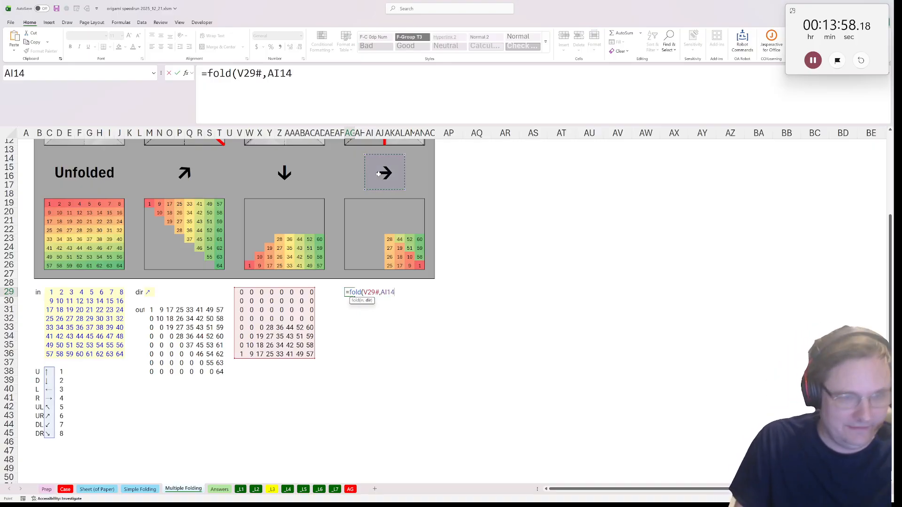
key(Return)
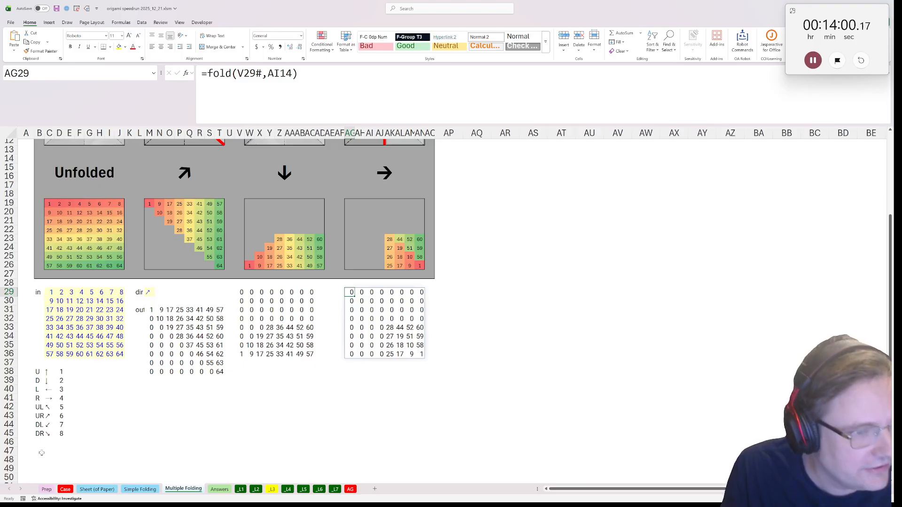
Go to the _L3 sheet and begin a formula in the yellow cell B26
click(272, 490)
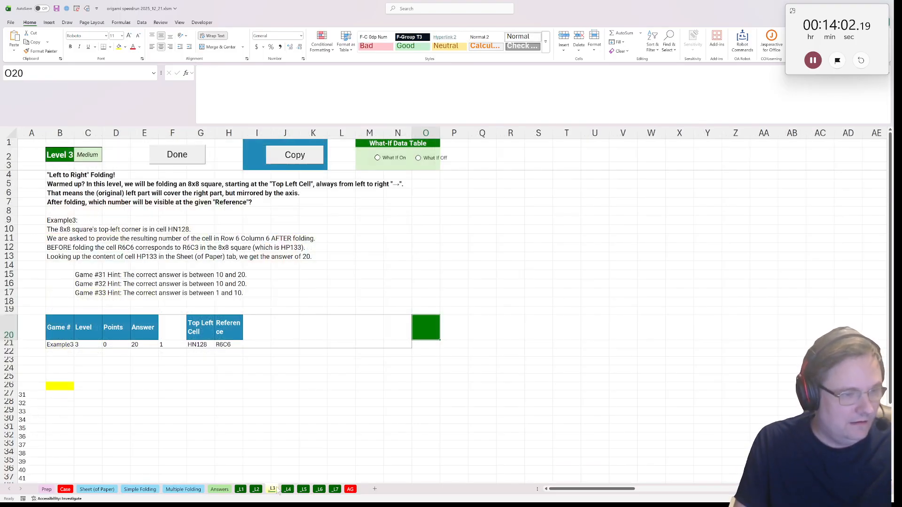
click(55, 335)
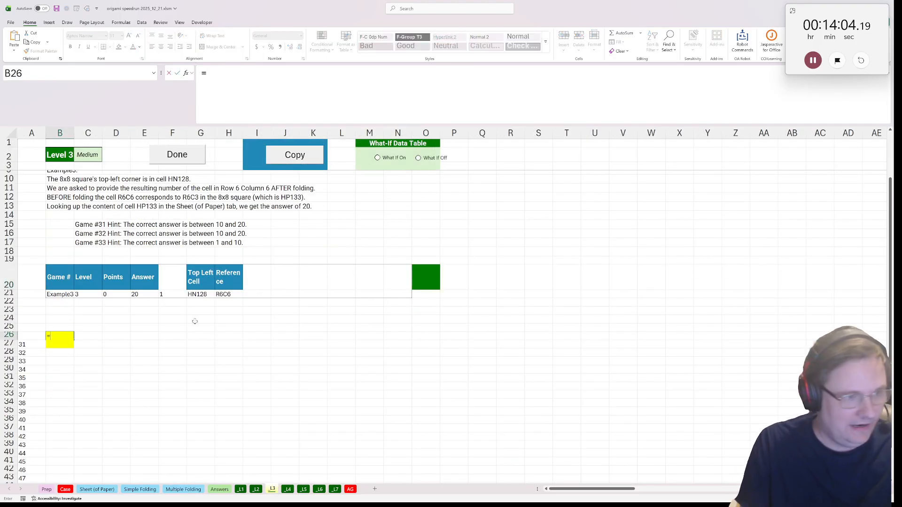
text(=f)
key(BackSpace)
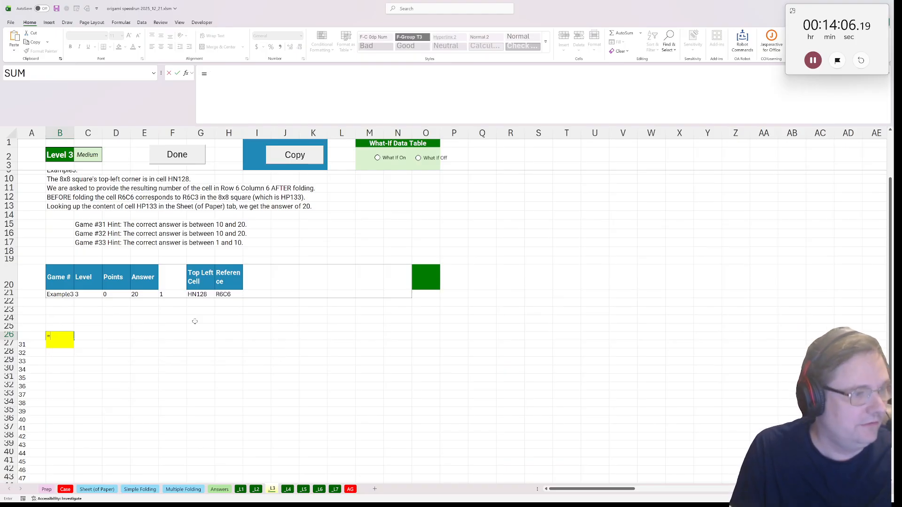
text(paper()
scroll(202, 333, up, 1)
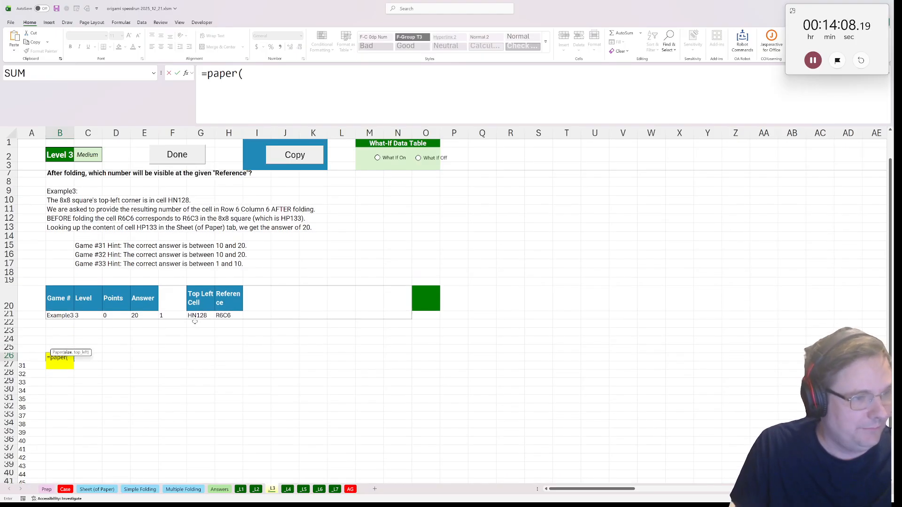
scroll(199, 346, up, 1)
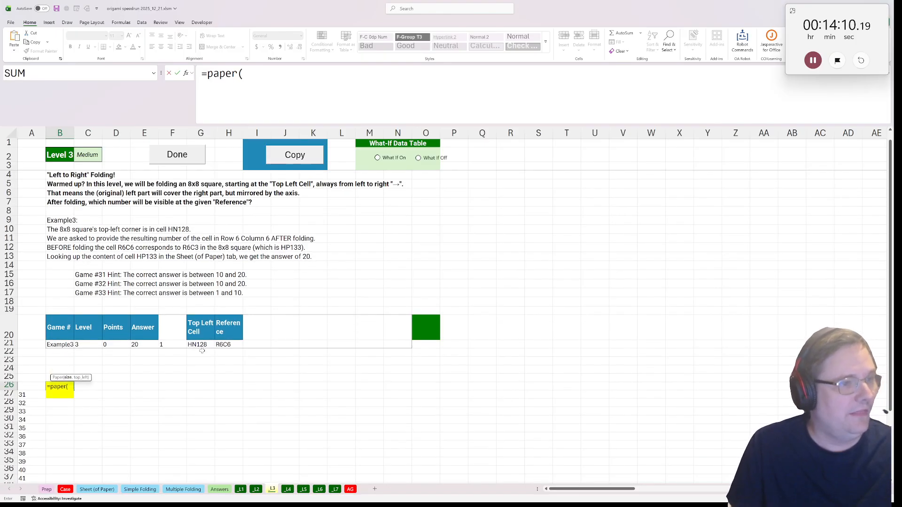
key(BackSpace)
key(BackSpace)
key(BackSpace)
key(BackSpace)
key(BackSpace)
key(BackSpace)
Start the B26 formula with rc_index, using the example's Reference in H21 as its first argument
text(rc)
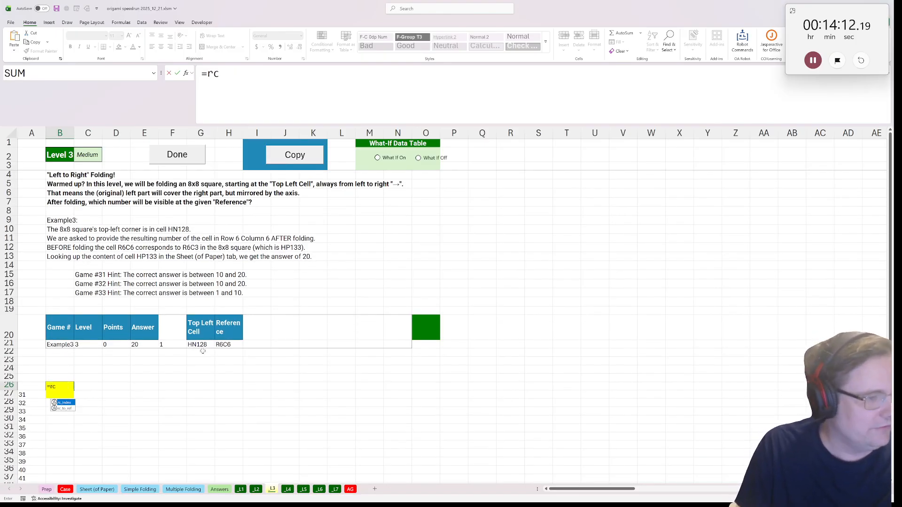
key(Tab)
click(225, 346)
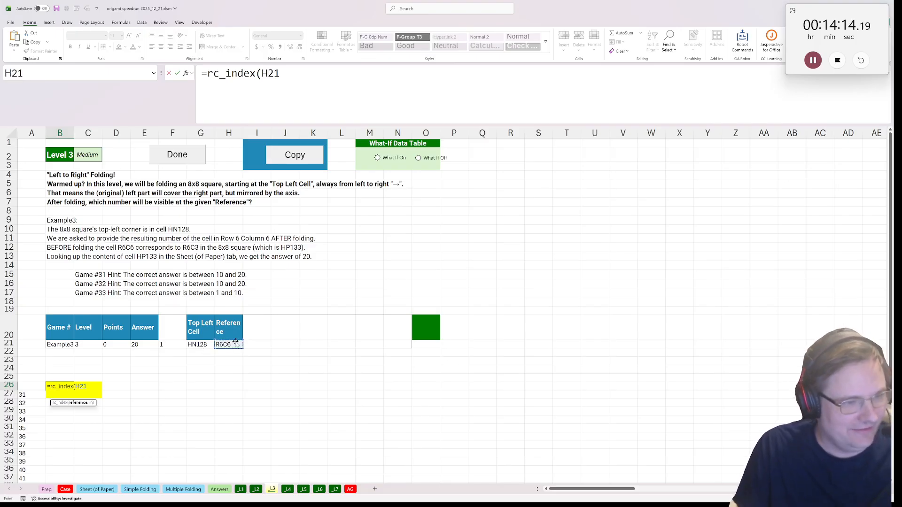
text(,)
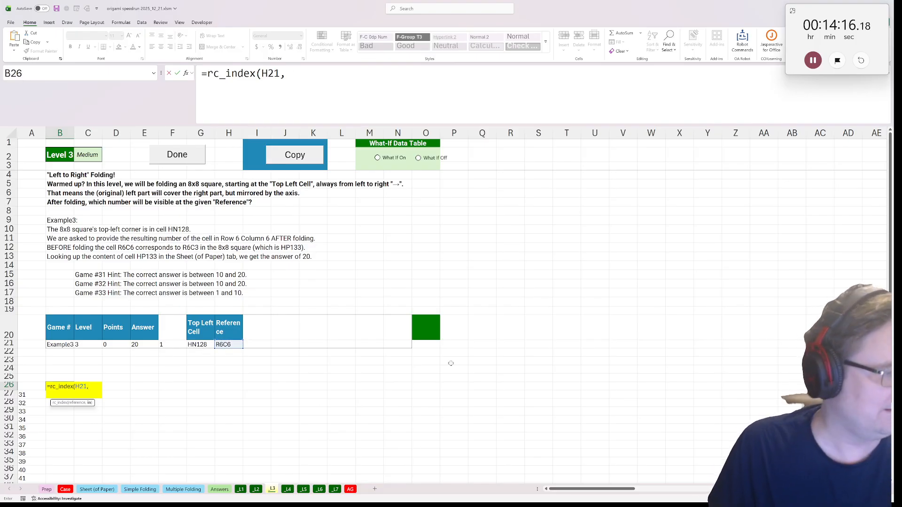
text(fold()
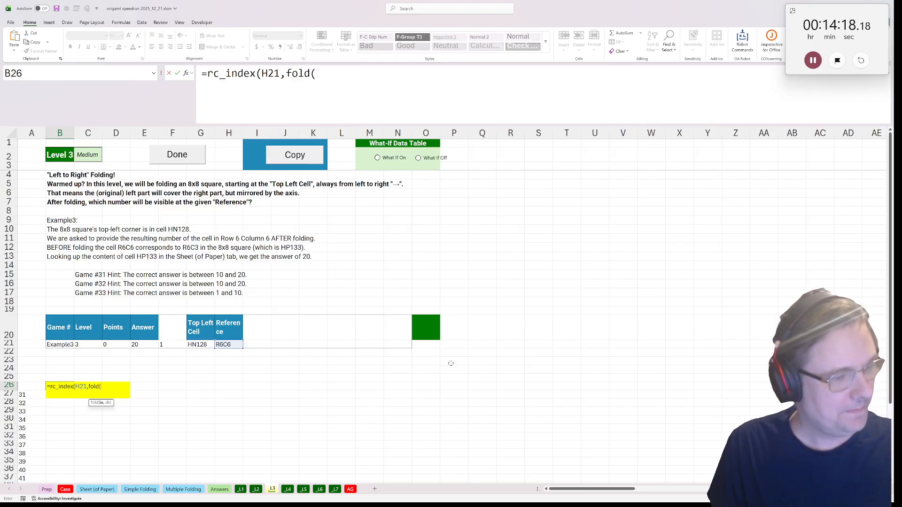
text(paper()
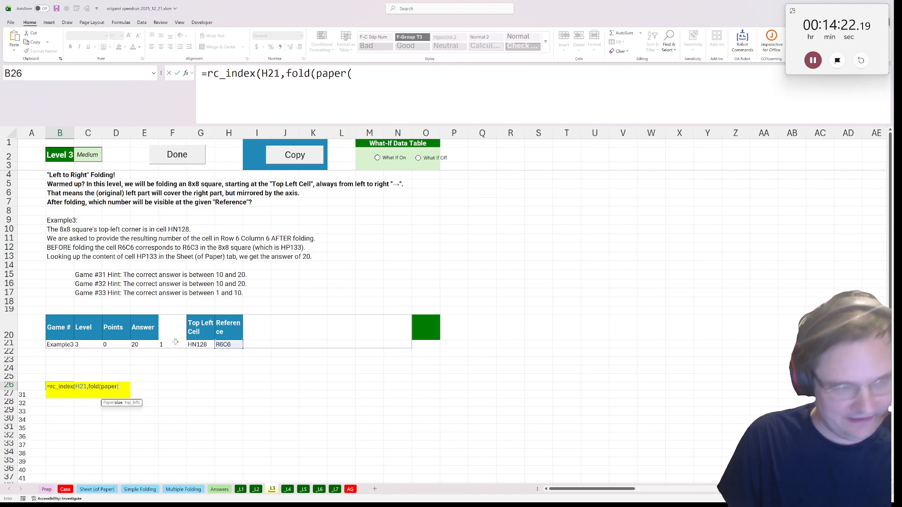
text(8,)
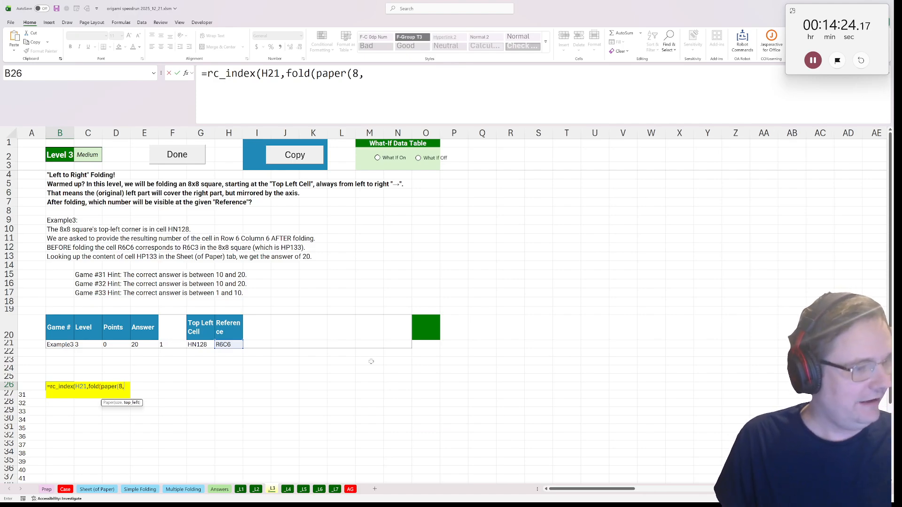
Continue the B26 formula with fold(paper(8,G21), to fold the 8x8 square starting at the example's Top Left Cell
click(208, 346)
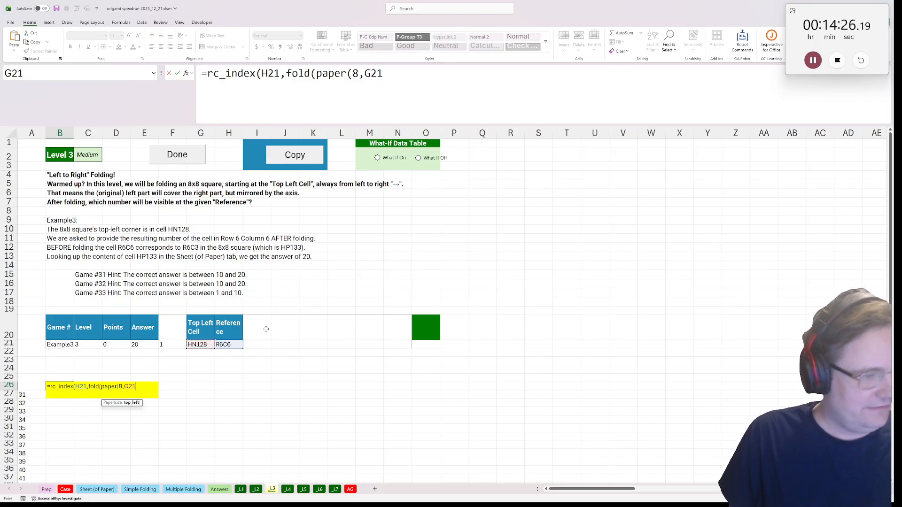
text(),)
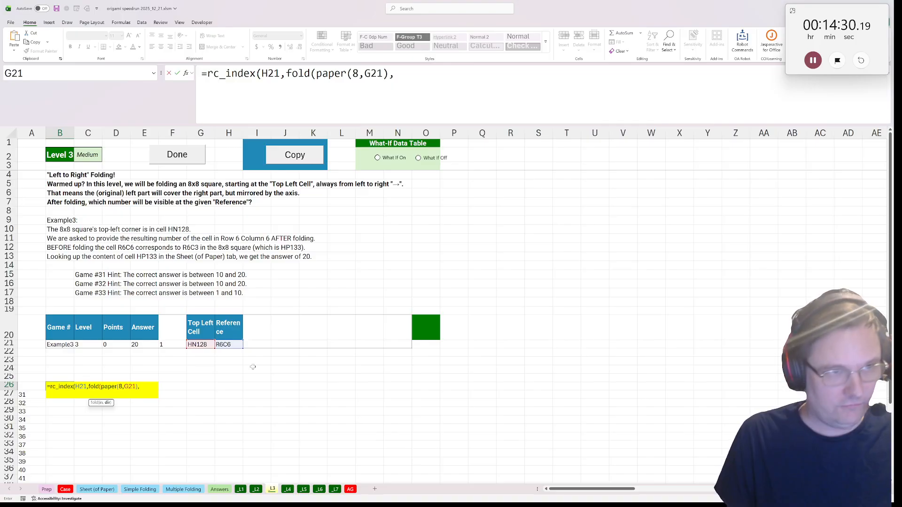
text(arrow()
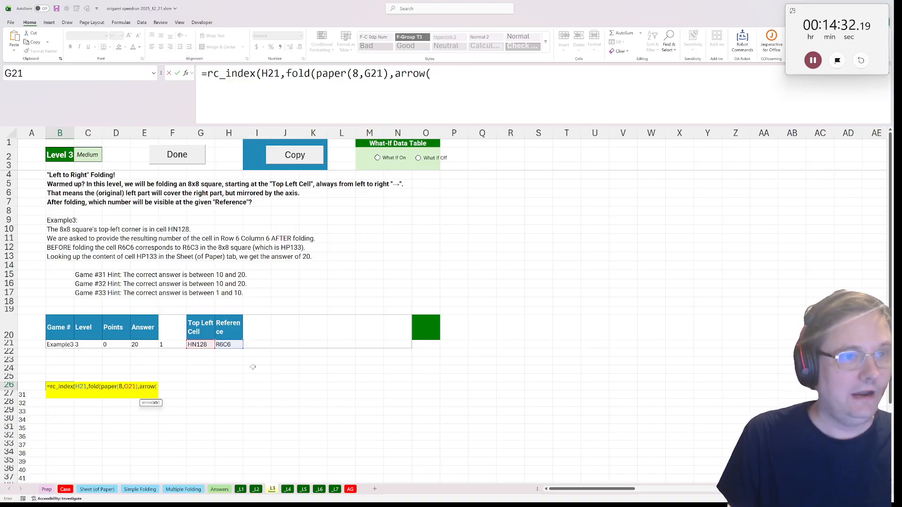
text("R"))
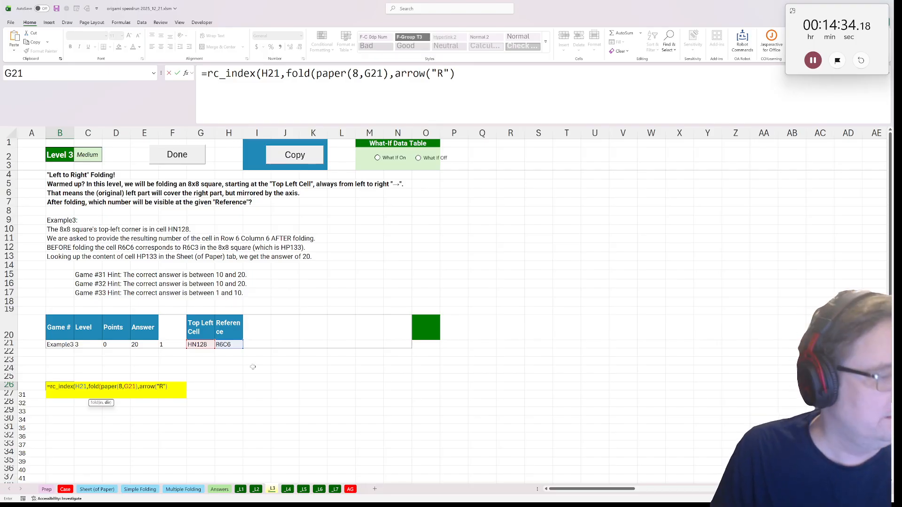
text())
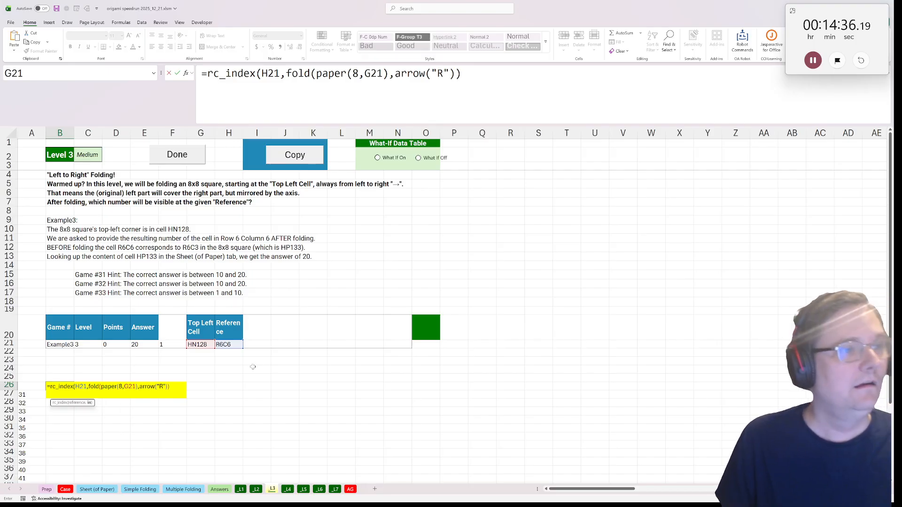
text())
Give fold the direction arrow("R"), close all parentheses and enter the Level 3 formula in B26
key(ctrl+Return)
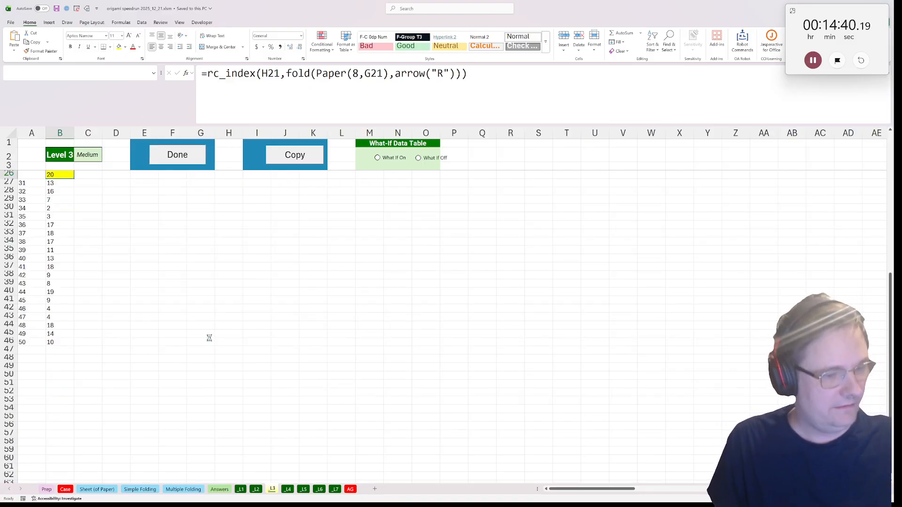
In yellow cell B26 of the _L4 sheet, write =rc_index(fold(paper(G21,H21),I21) from the example's Size, Top Left Cell and Direction
click(54, 378)
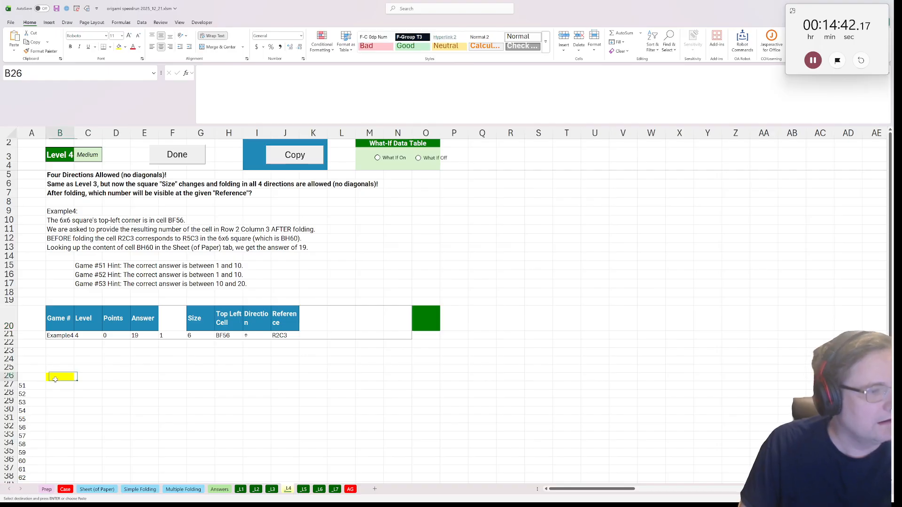
text(=rc)
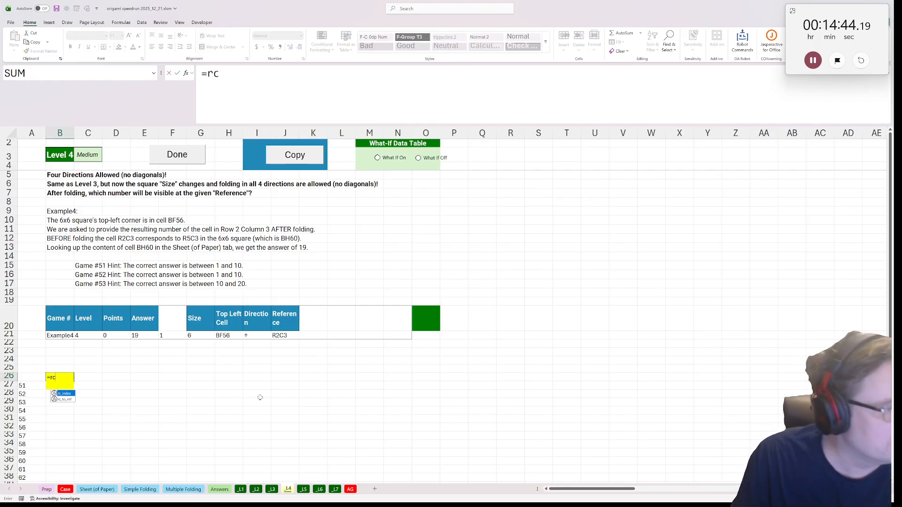
key(Tab)
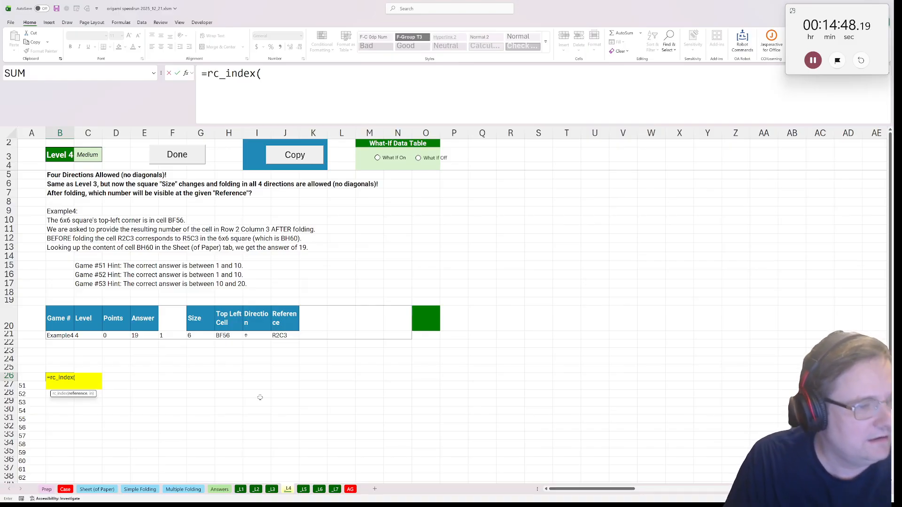
text(f)
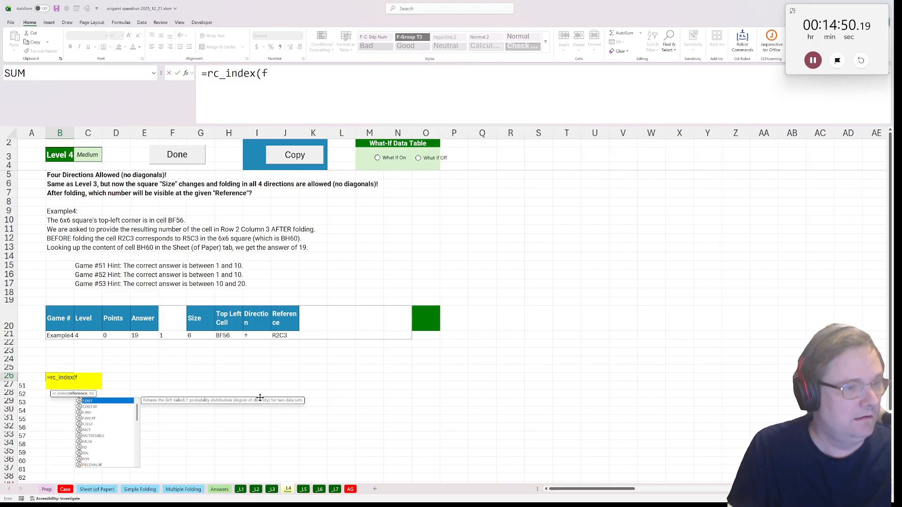
text(old(paper()
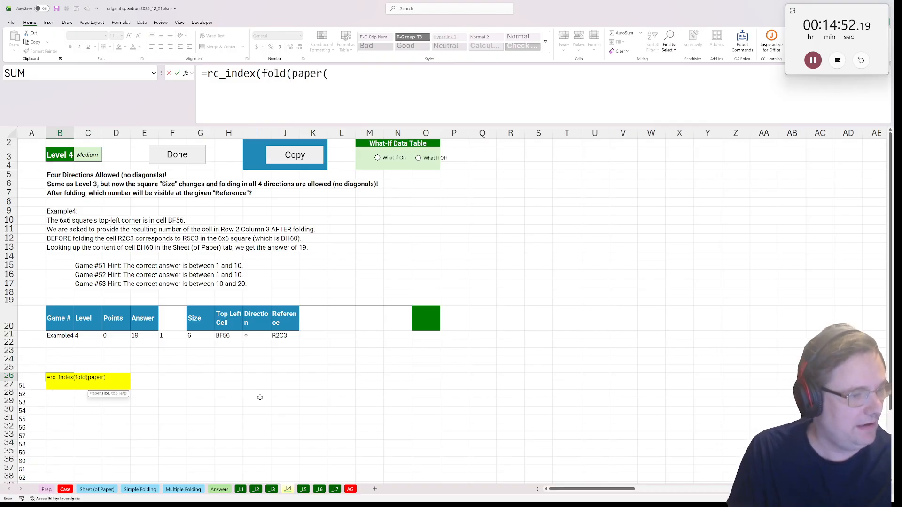
click(205, 336)
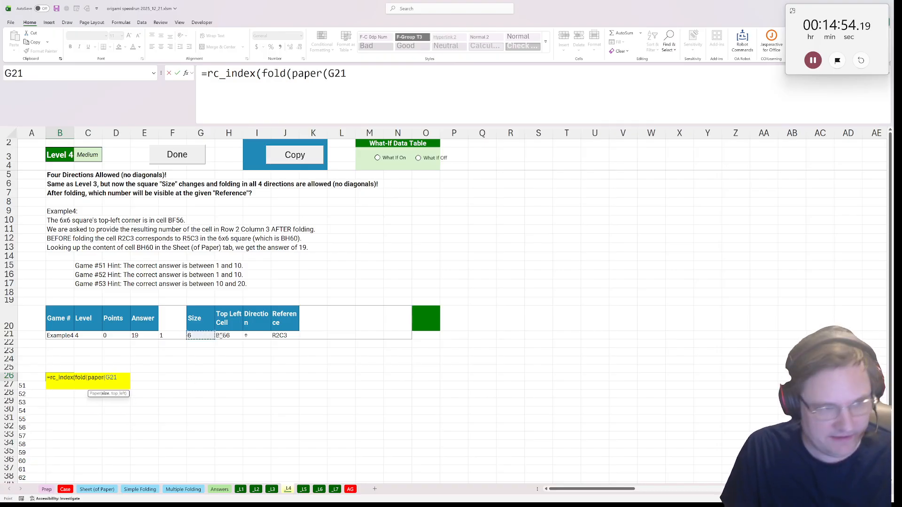
text(,)
click(230, 335)
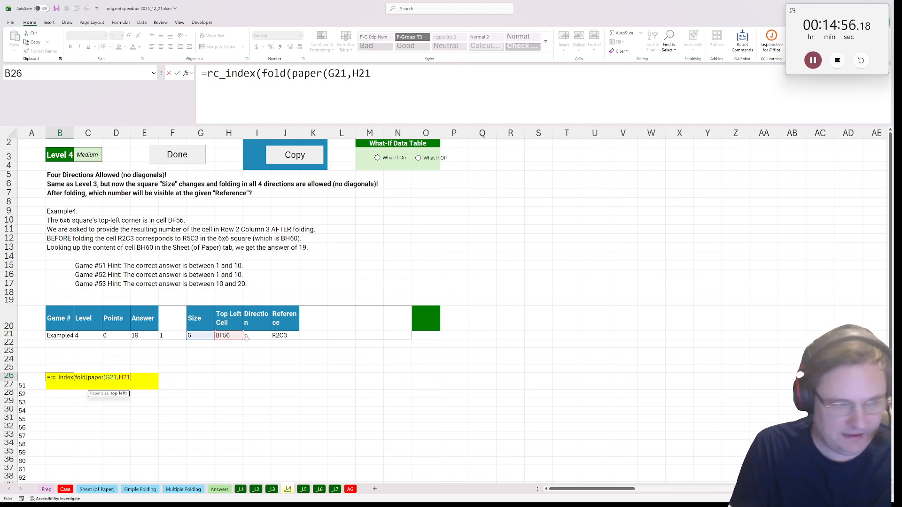
text(),)
click(246, 336)
text())
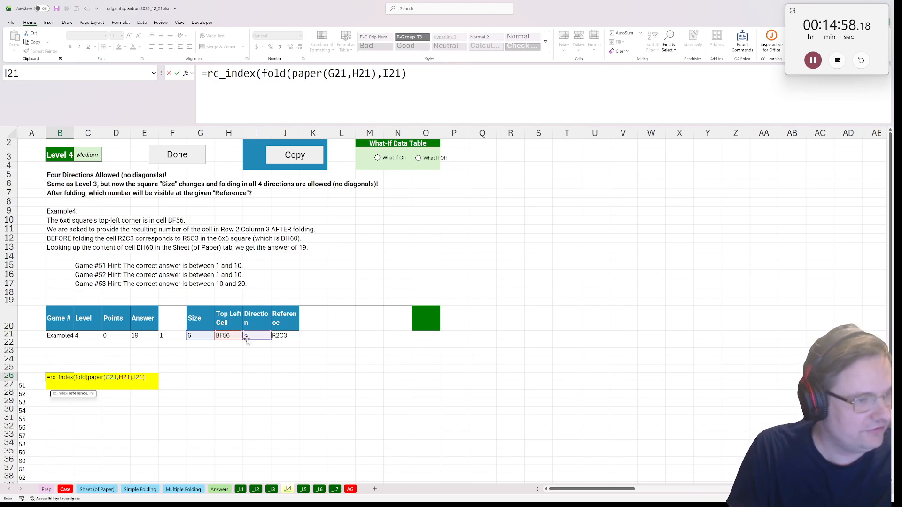
Insert the Reference J21 as rc_index's first argument, making =rc_index(J21,fold(paper(G21,H21),I21)), and enter the formula
click(259, 73)
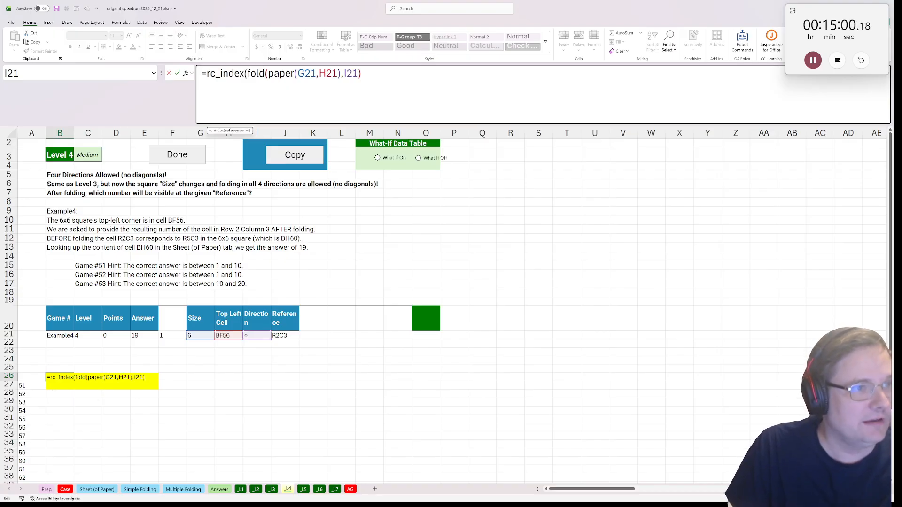
click(288, 336)
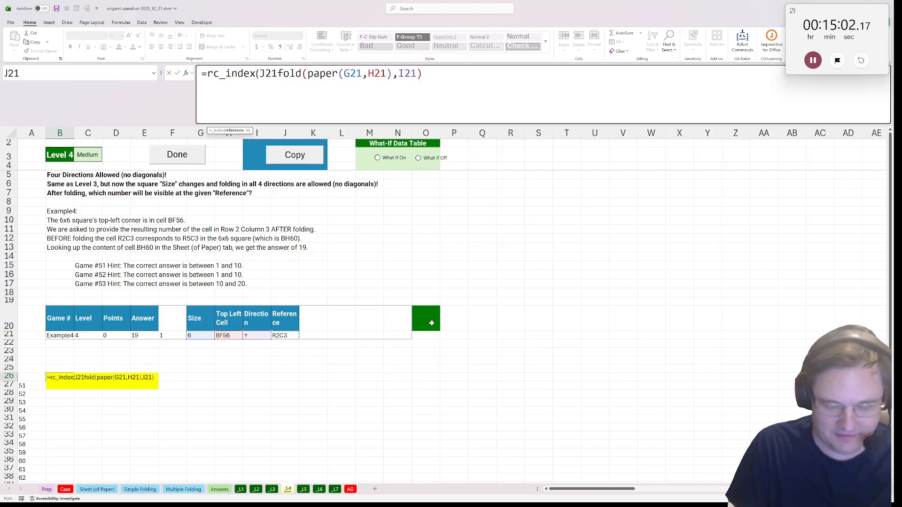
text(,H21))
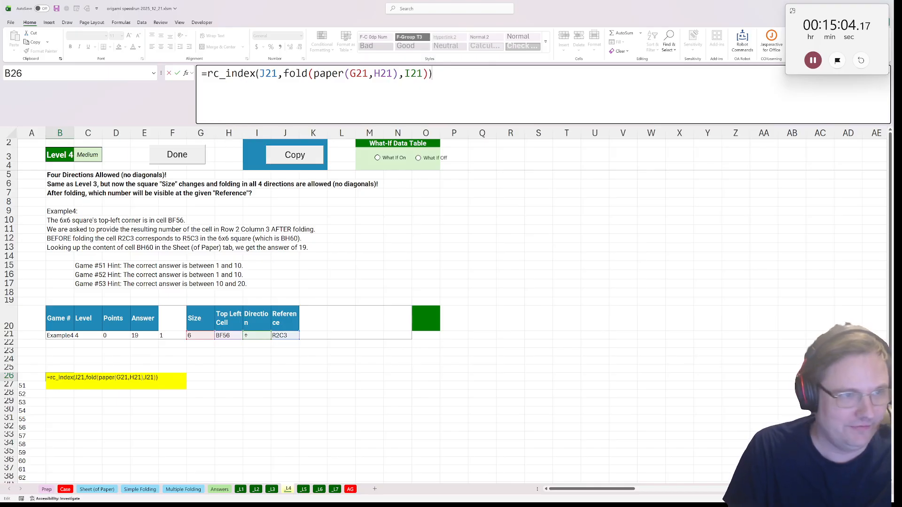
key(ctrl+Return)
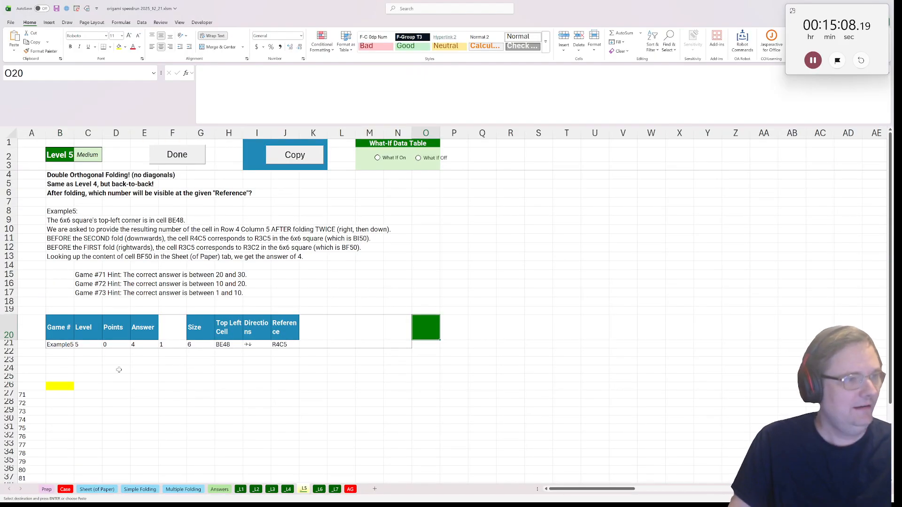
On the _L5 sheet, split the example's Directions into separate arrows by entering =str2arr(I21) in I22
click(50, 394)
click(52, 387)
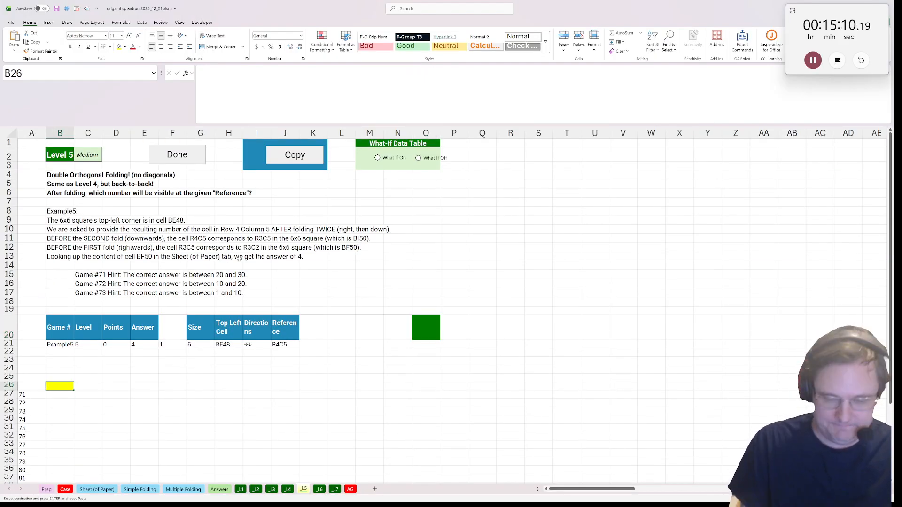
click(245, 354)
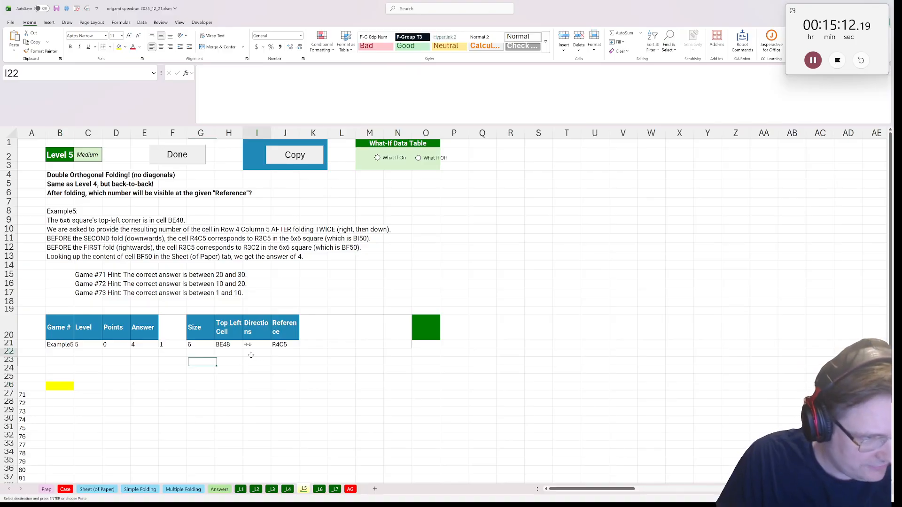
text(=str2arr()
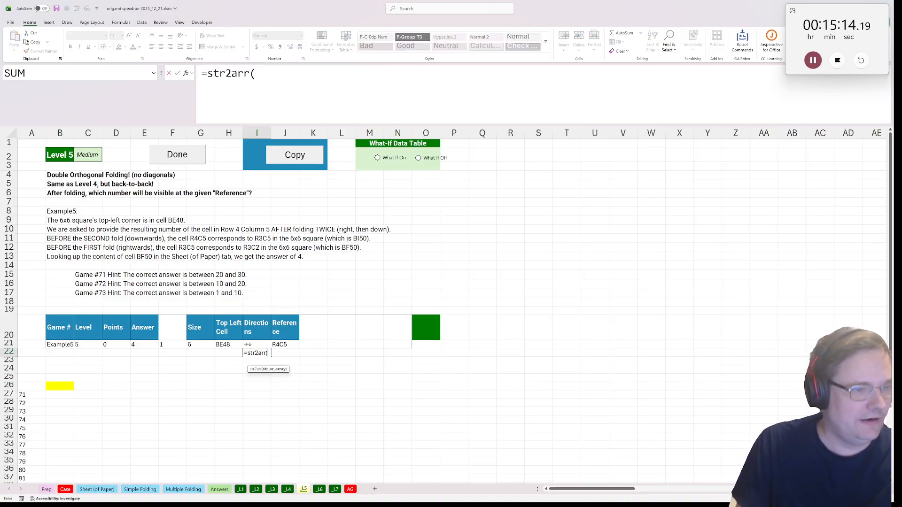
click(267, 343)
key(Return)
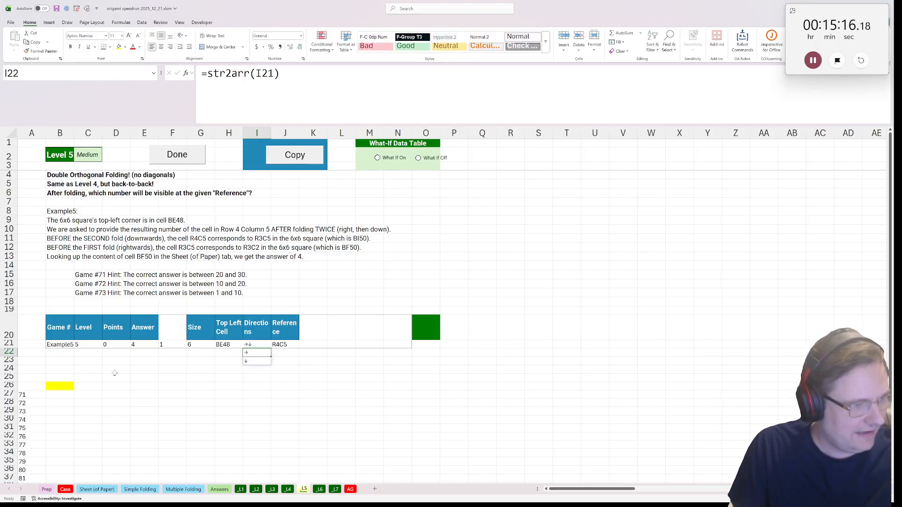
In yellow cell B26, start the Level 5 formula =rc_index(J21,fold(fold(paper(G21,H21 using the example's Reference, Size and Top Left Cell
click(58, 386)
text(=rc)
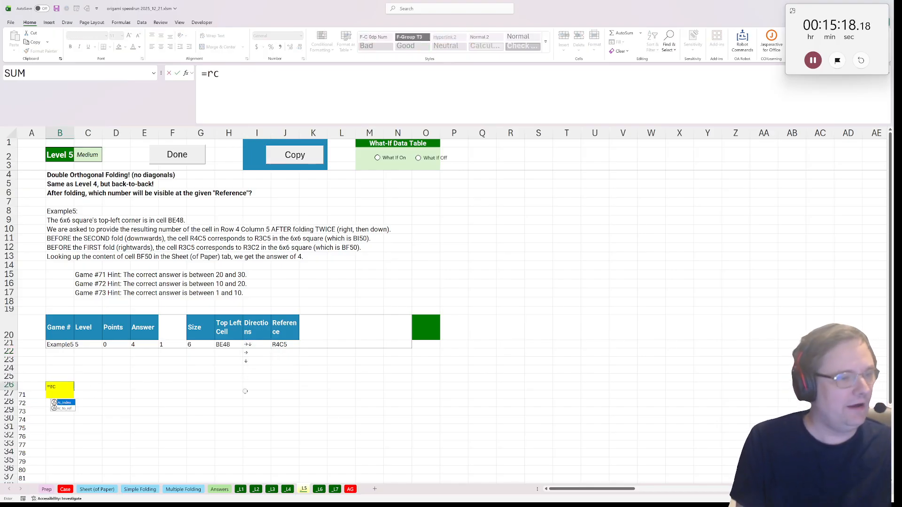
key(Tab)
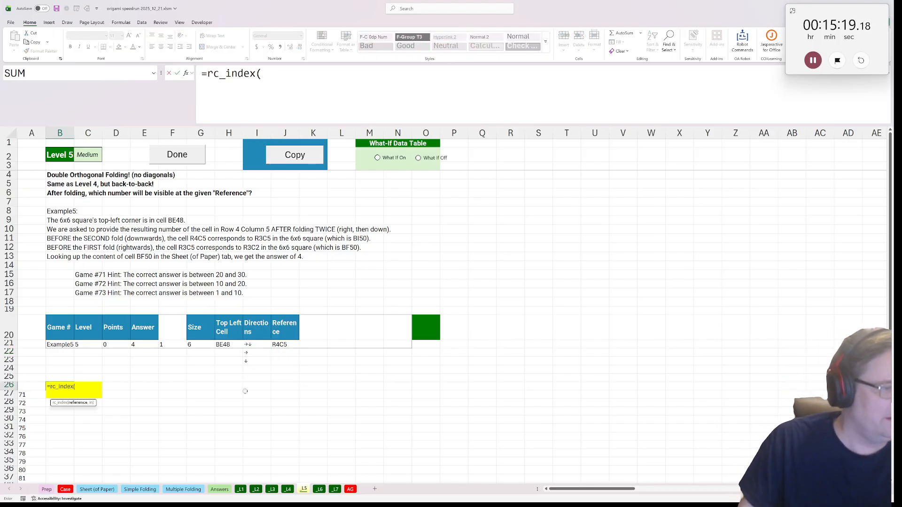
click(280, 347)
text(,fold(fold()
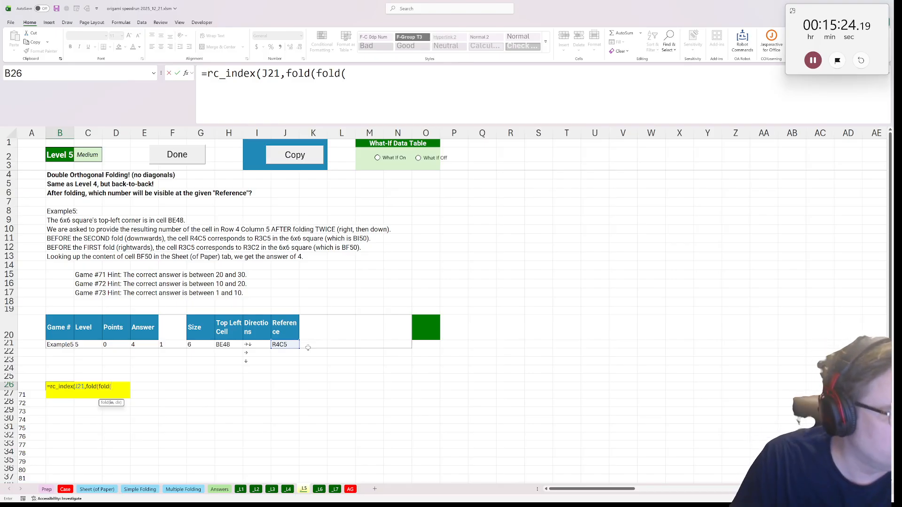
text(paper()
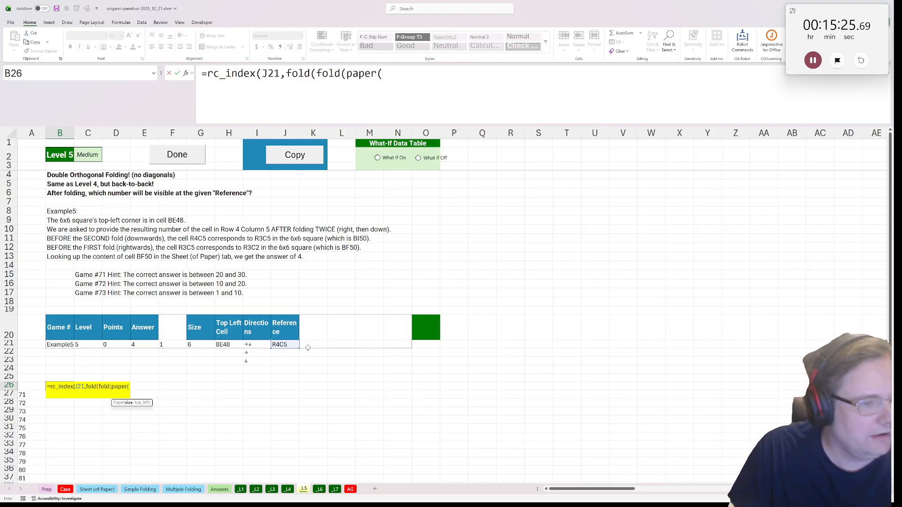
click(205, 344)
text(,)
click(232, 342)
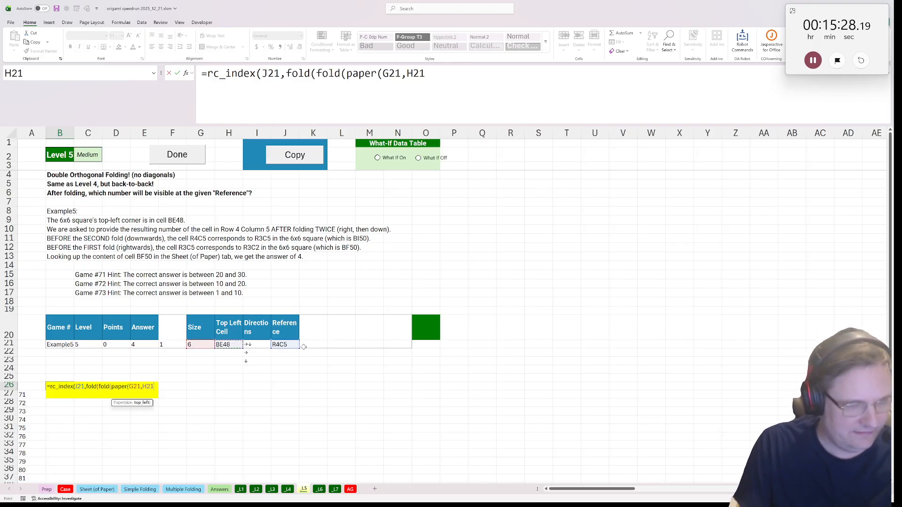
Set I22 as the inner fold's direction and I23 as the outer one, close all parentheses and enter the B26 formula
text(),)
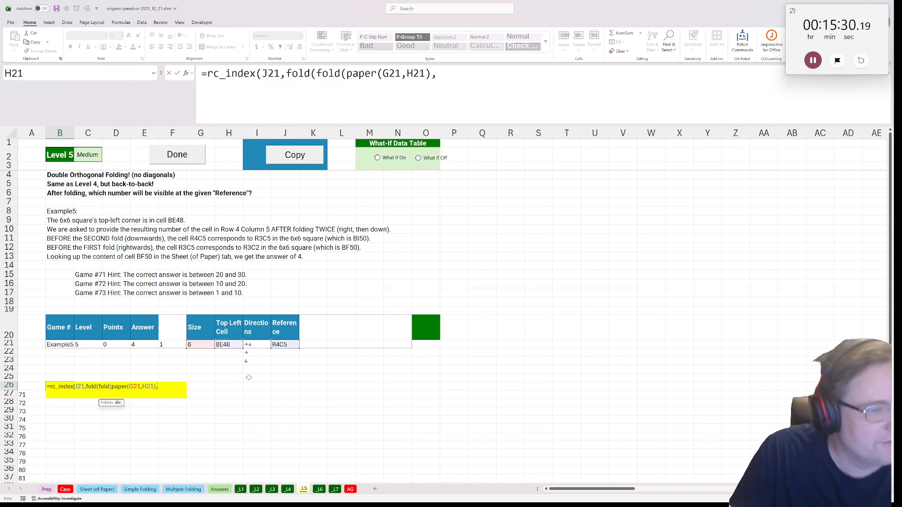
click(256, 355)
text())
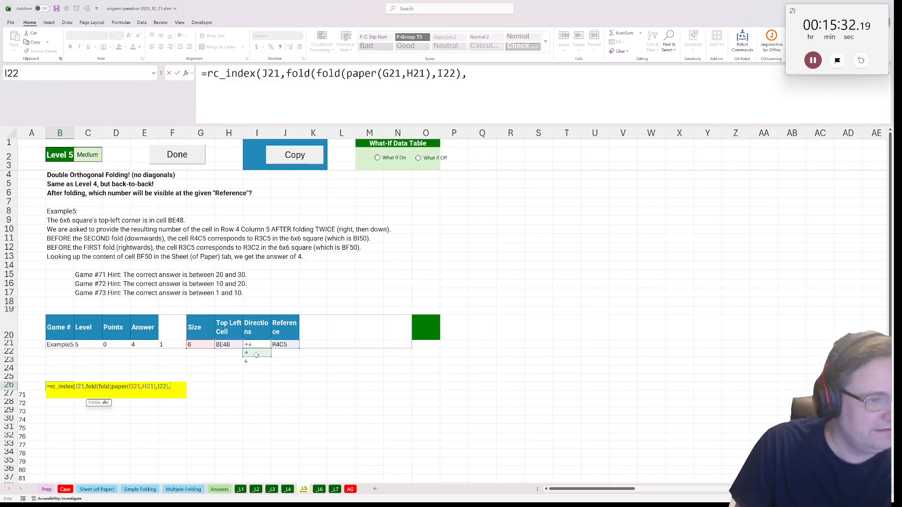
text(,)
click(249, 360)
text())
key(Return)
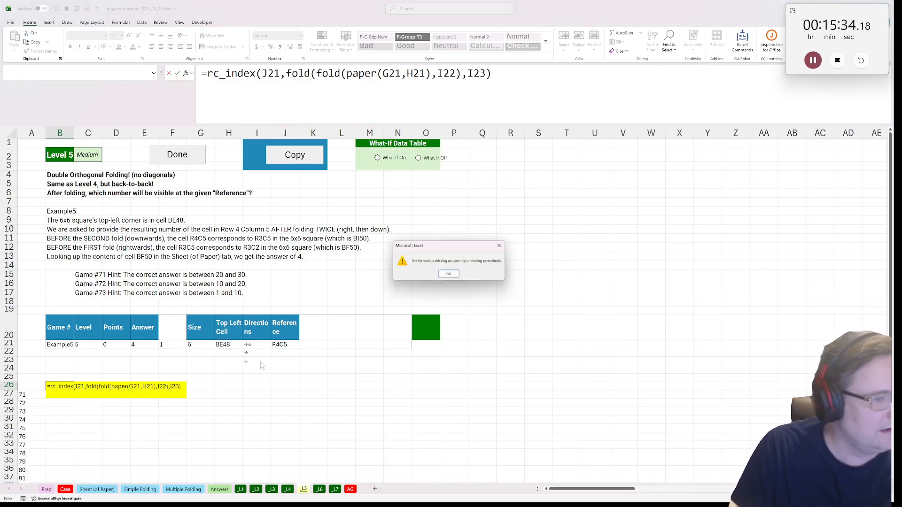
key(Return)
text())
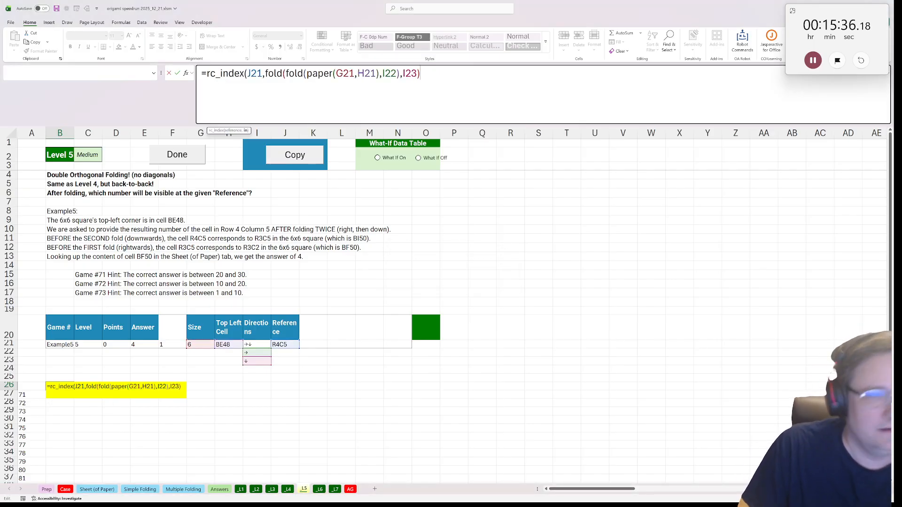
key(Return)
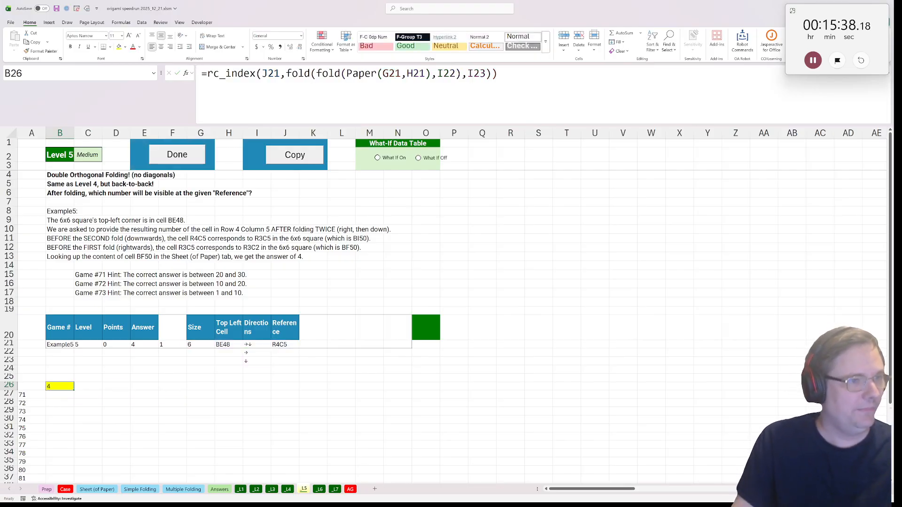
Run the Done macro for Level 5 to fill its games' answers, and move on to the _L7 sheet
click(180, 156)
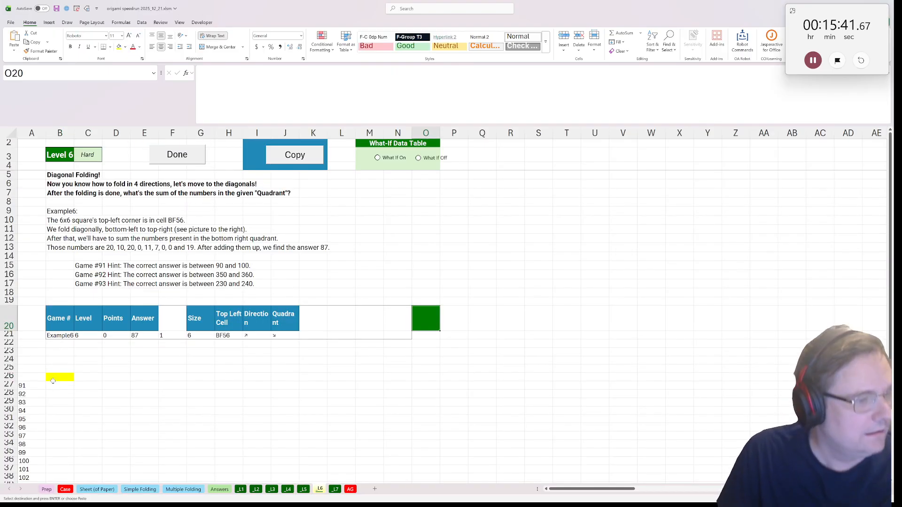
click(65, 374)
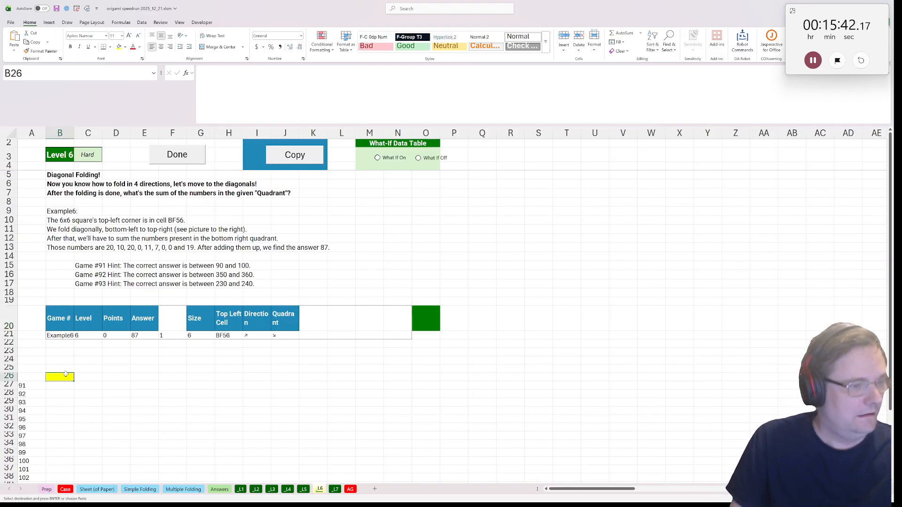
click(336, 491)
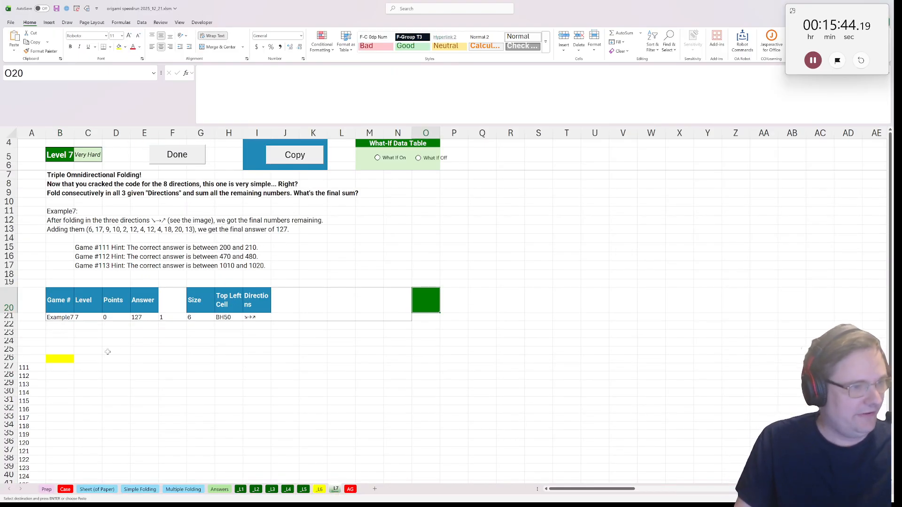
On the _L7 sheet, split the example's Directions into separate arrows by entering =str2arr(I21) in I22
click(253, 325)
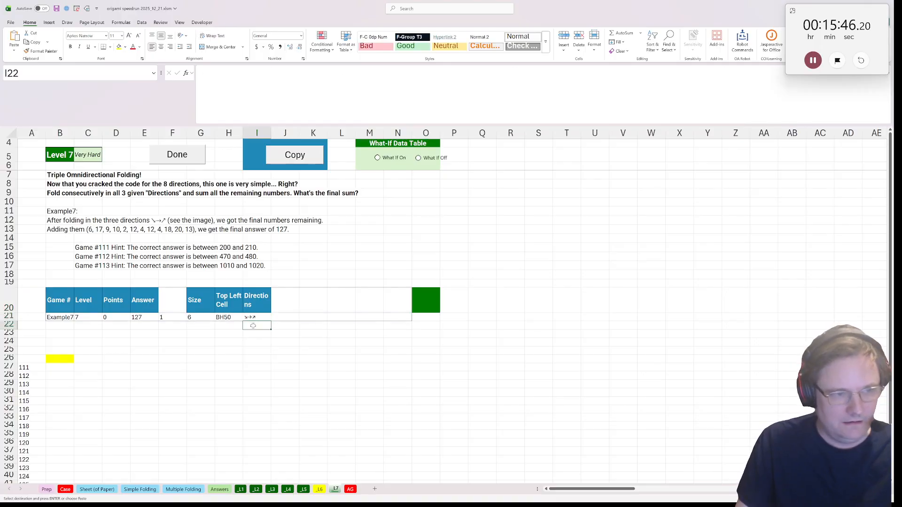
text(=str2arr()
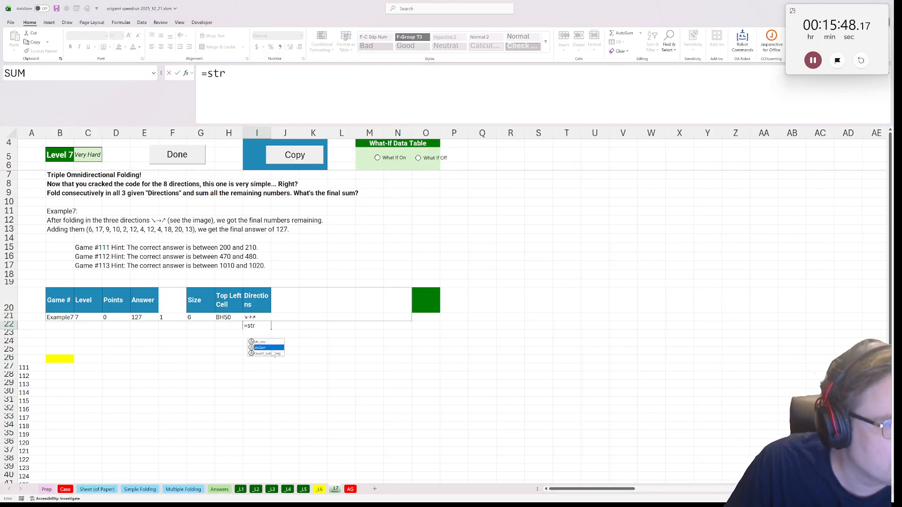
click(257, 318)
key(ctrl+Return)
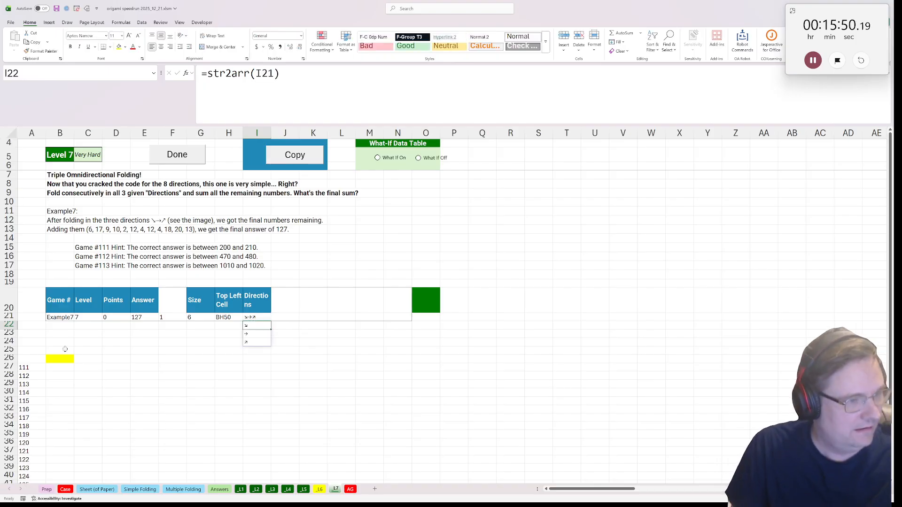
In yellow cell B26, start the Level 7 formula =sum(fold(fold(fold(paper(G21,H21) using the example's Size and Top Left Cell
click(71, 357)
text(=su)
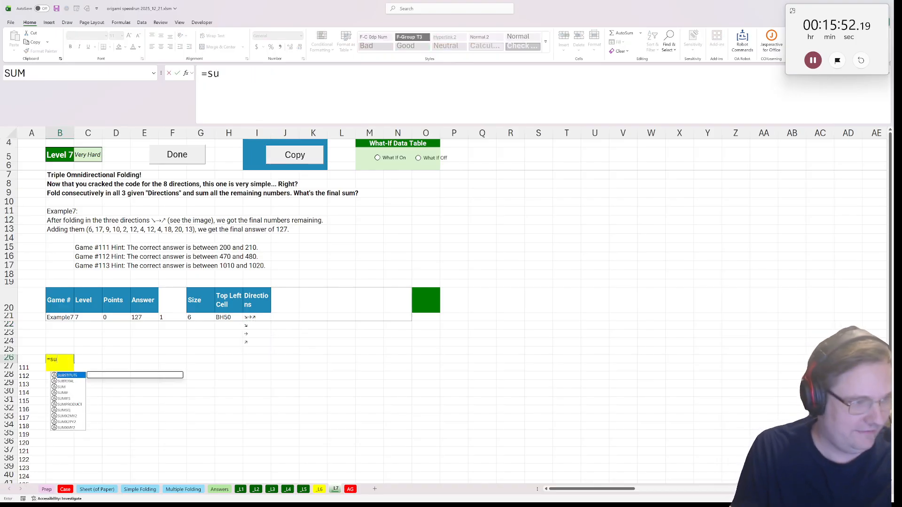
text(m(fold)
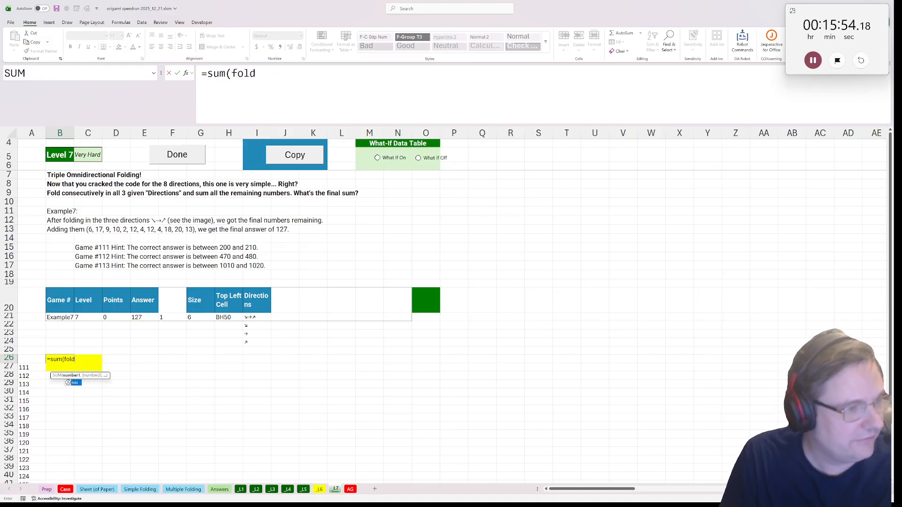
text((fold(fold(fold)
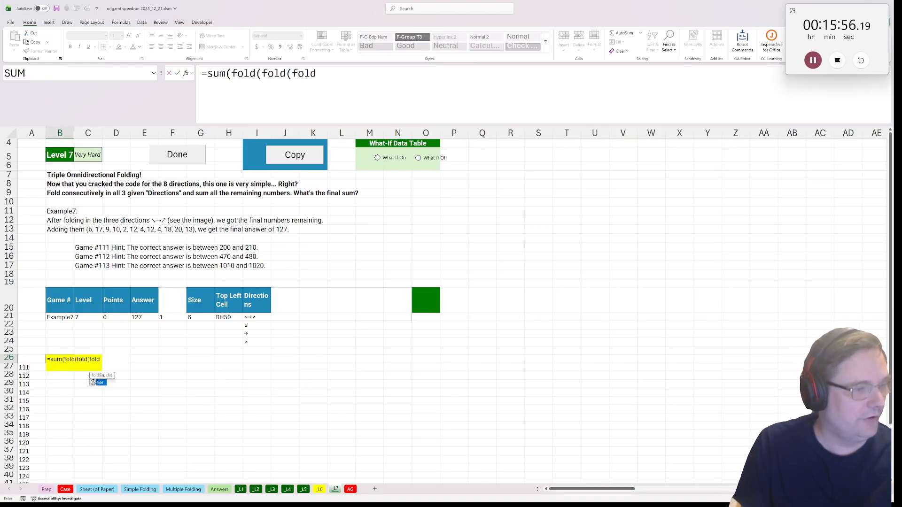
text(paper()
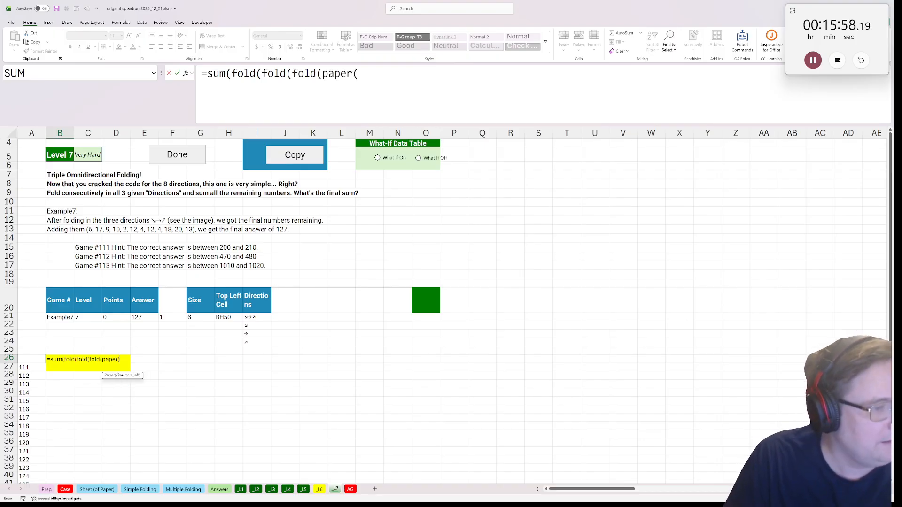
click(213, 320)
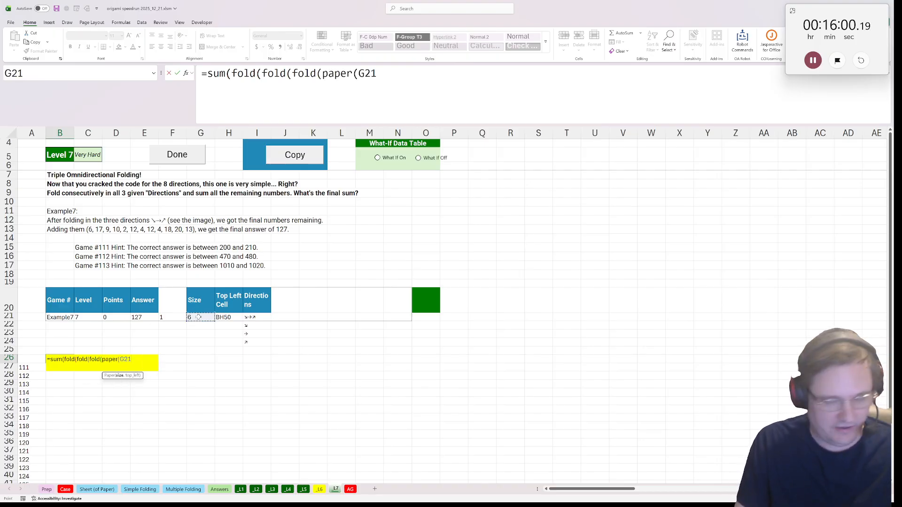
text(,)
click(234, 315)
text(),)
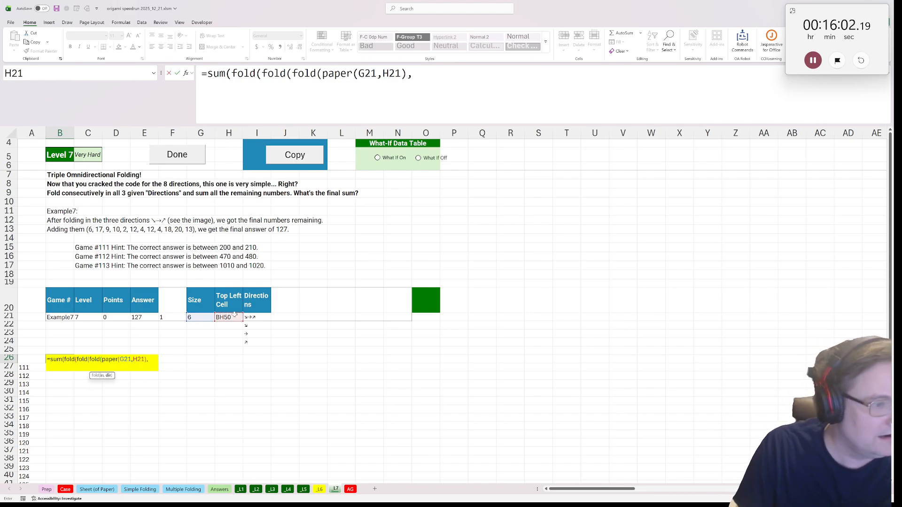
Give the three folds I22, I23 and I24 as directions from innermost to outermost, and enter the formula in B26
click(256, 325)
text(,H21)
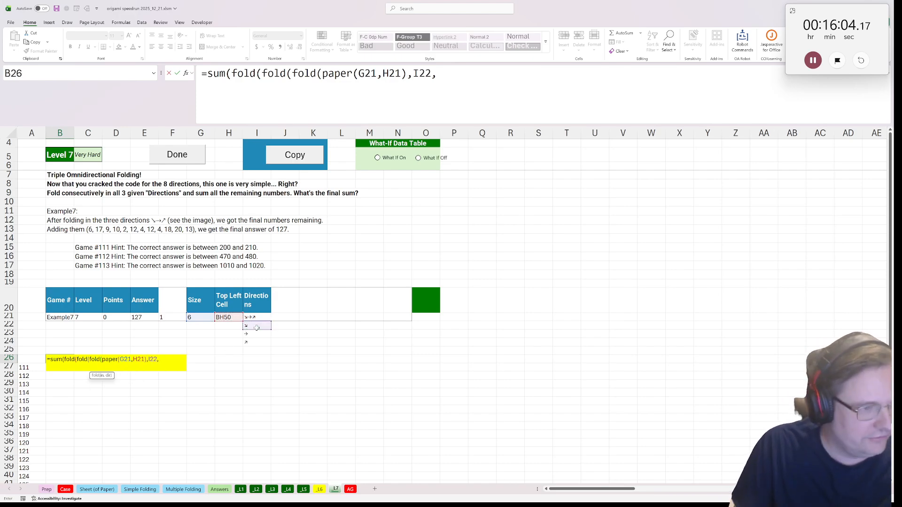
text())
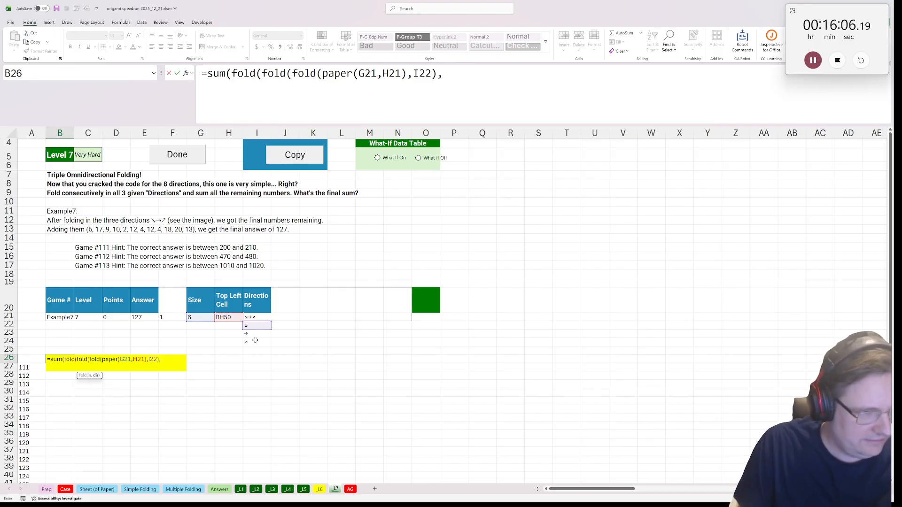
click(251, 335)
text(),)
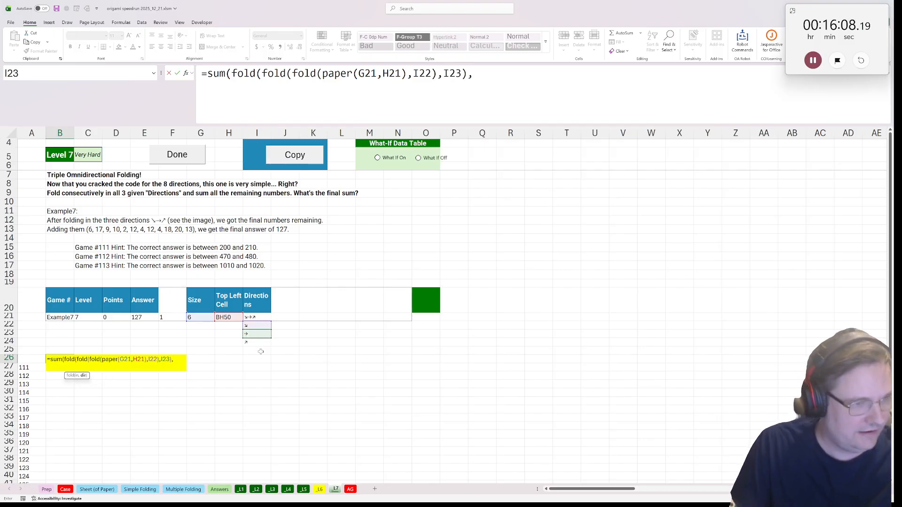
click(266, 342)
text())
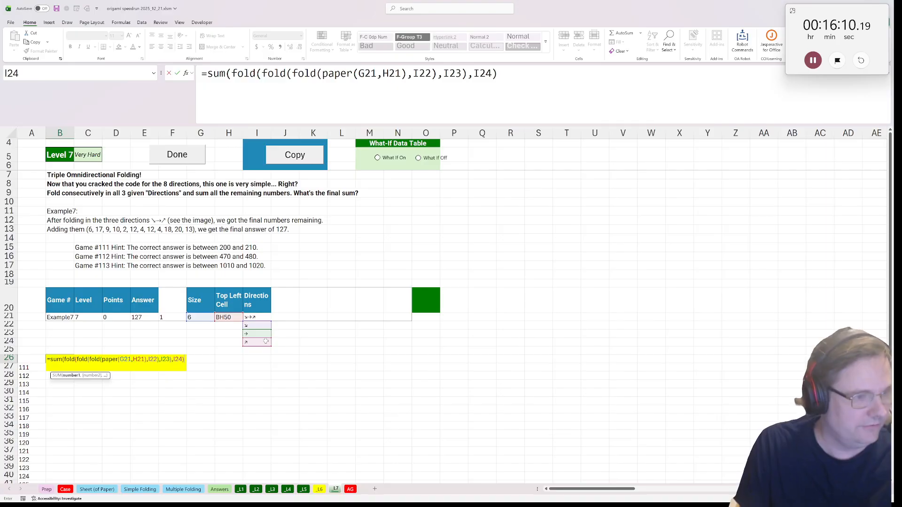
key(ctrl+Return)
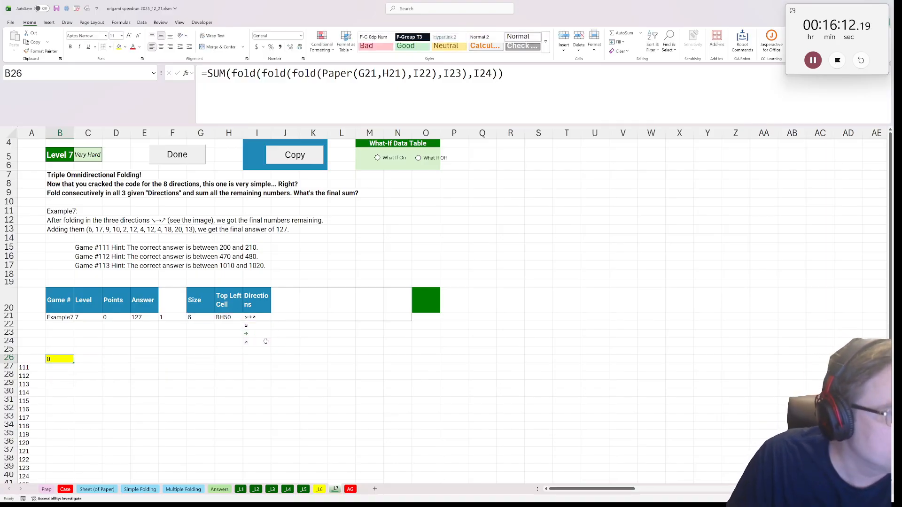
Copy the text of B26's formula, keeping the original in B26, and paste it into O21
key(F2)
key(ctrl+shift+Home)
key(ctrl+x)
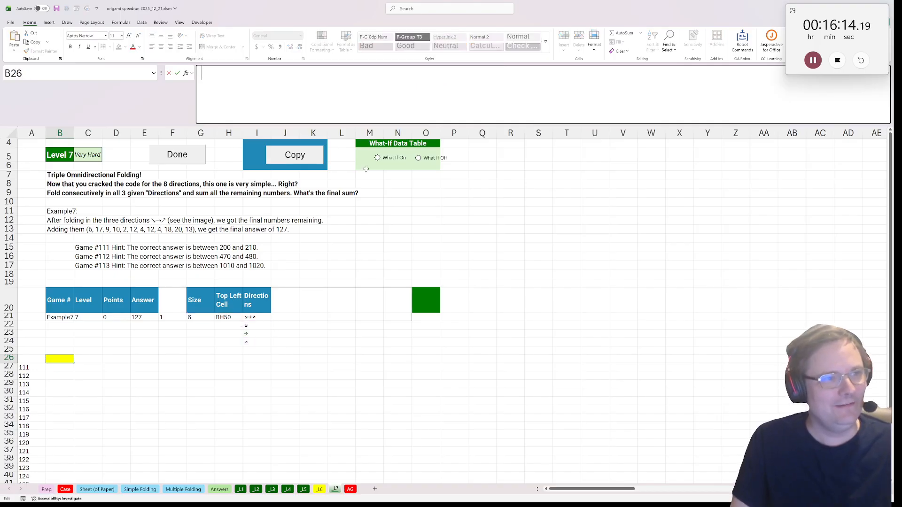
key(Escape)
click(422, 308)
click(427, 317)
key(F2)
key(ctrl+v)
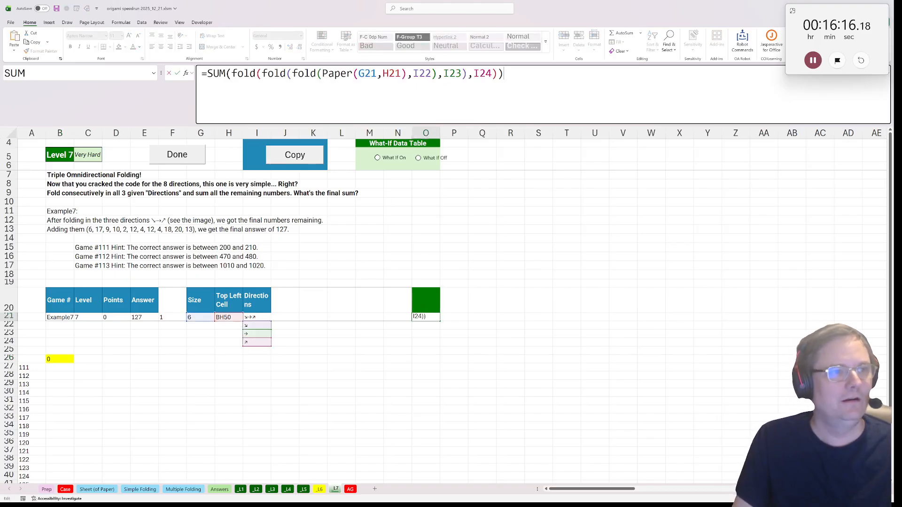
Remove the SUM wrapper from O21's formula and enter =fold(fold(fold(Paper(G21,H21),I22),I23),I24)
key(BackSpace)
key(shift+Left)
key(shift+Left)
key(shift+Left)
key(shift+Left)
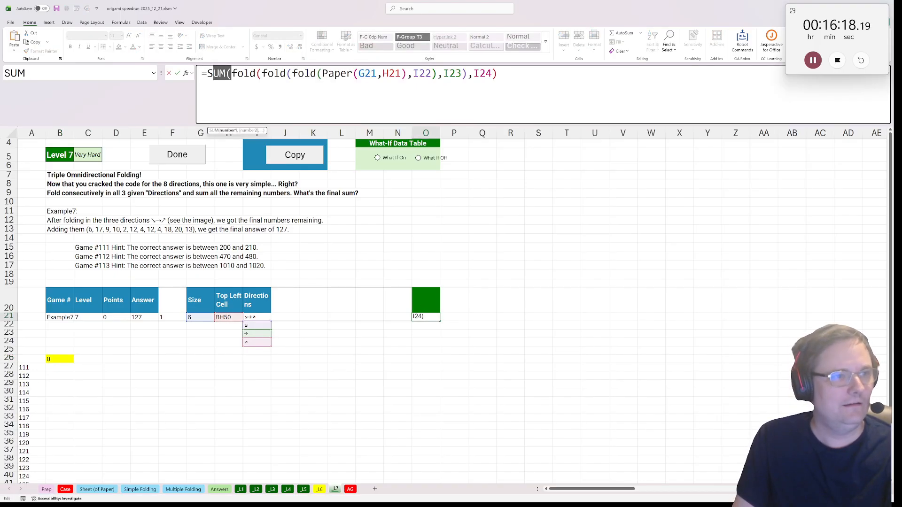
key(BackSpace)
key(Return)
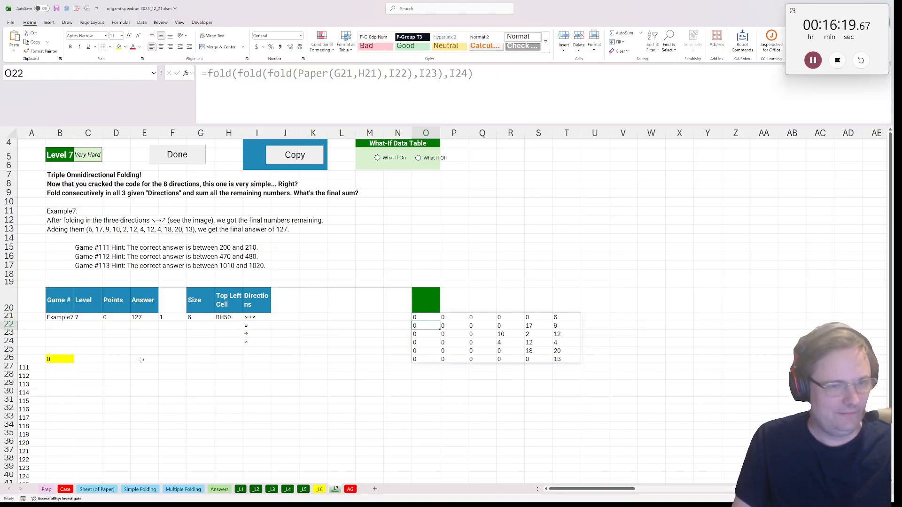
Replace the formula in yellow cell B26 with a sum of O21's spilled result, =SUM(O21#)
click(54, 362)
text(=sum(*)
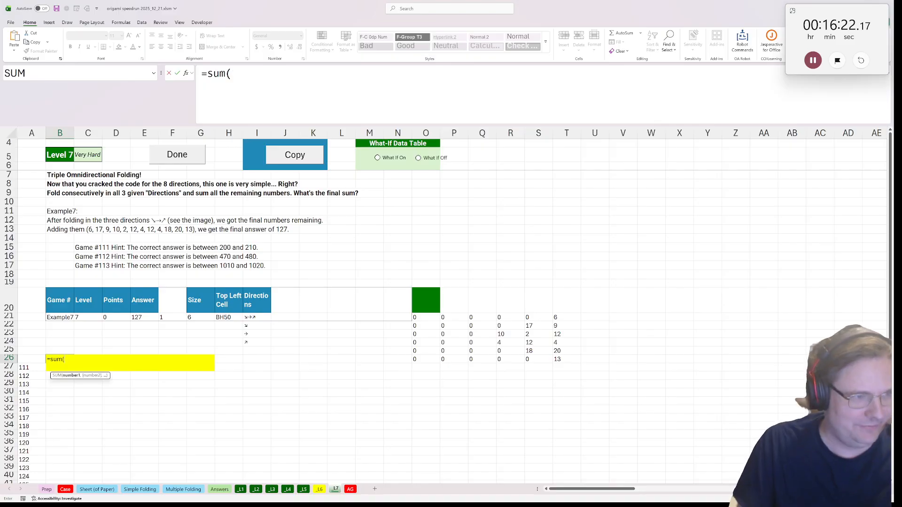
click(418, 318)
text(#))
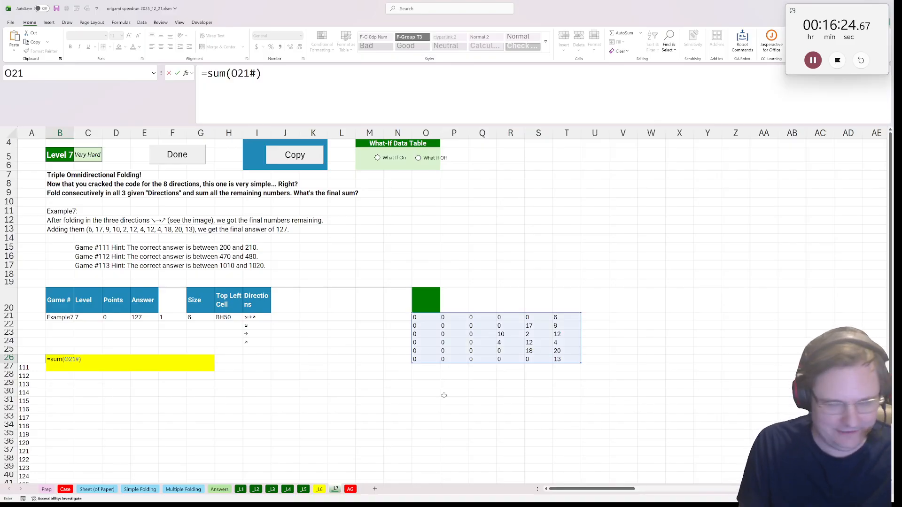
key(ctrl+Return)
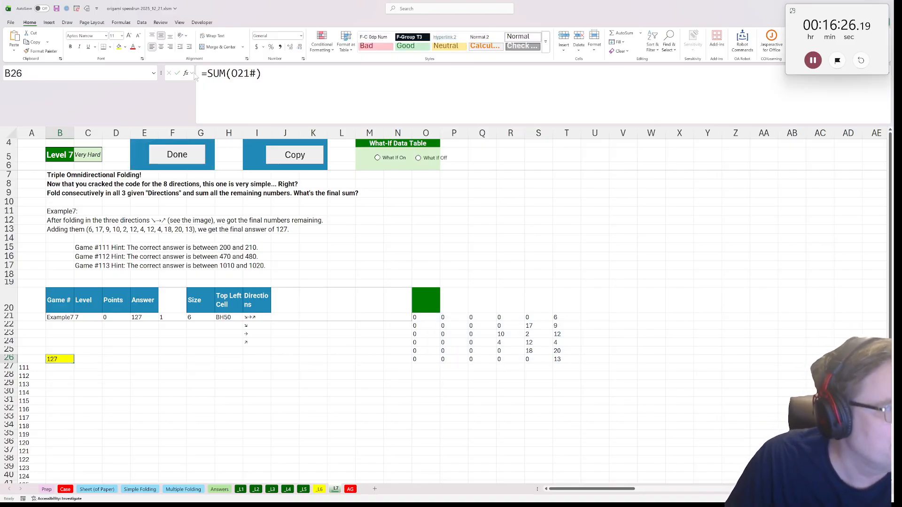
Run the Done macro for Level 7 and return to the _L6 sheet
click(183, 157)
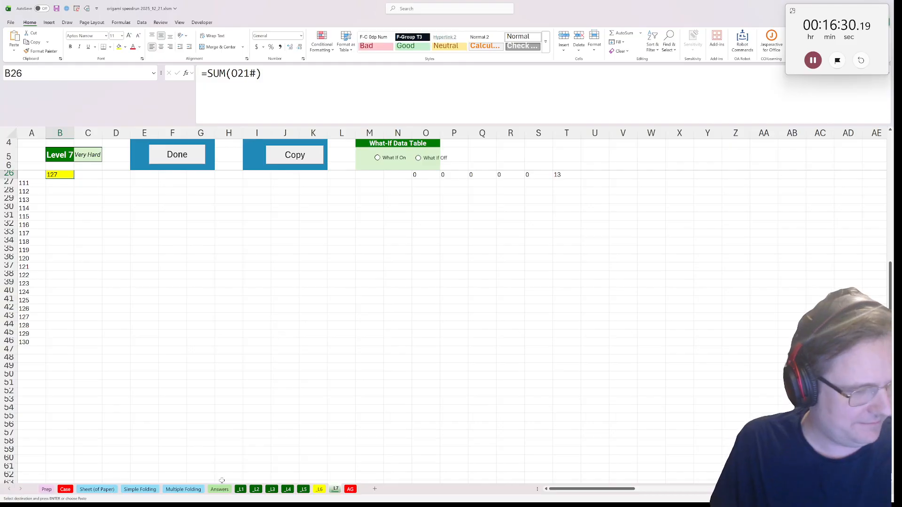
click(319, 489)
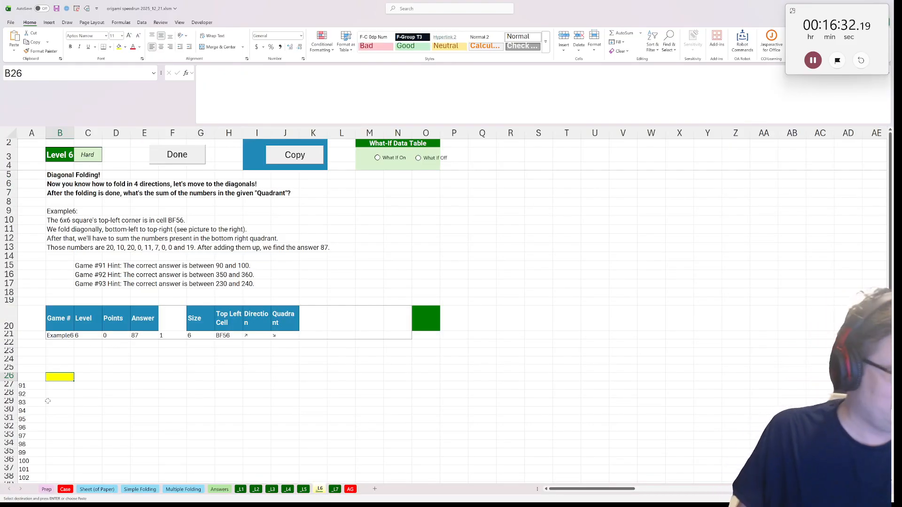
text(=)
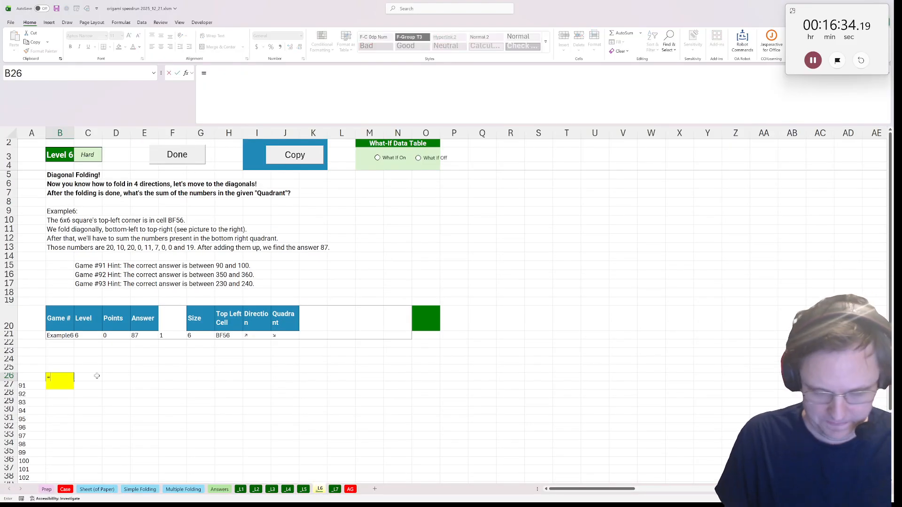
key(Escape)
click(97, 376)
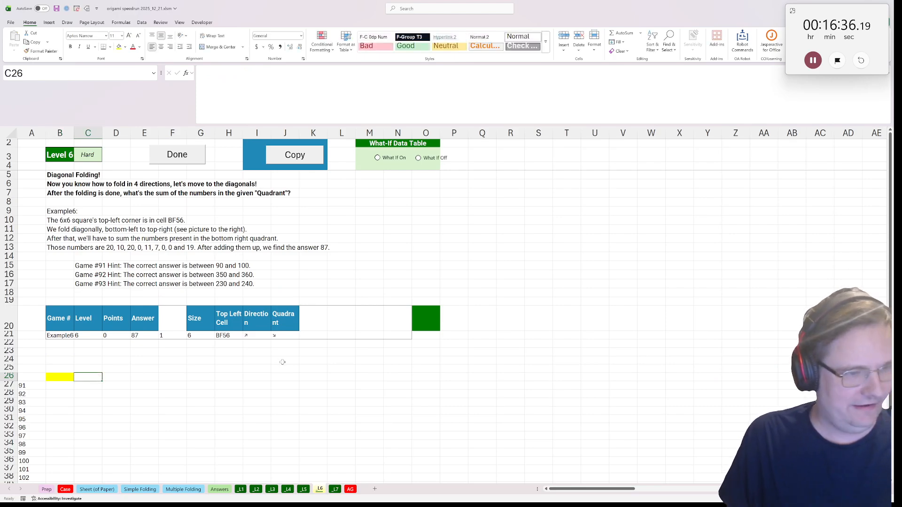
click(285, 335)
In O21 of the _L6 sheet, enter =paper(G21,H21) using the example's Size and Top Left Cell
click(425, 335)
text(=)
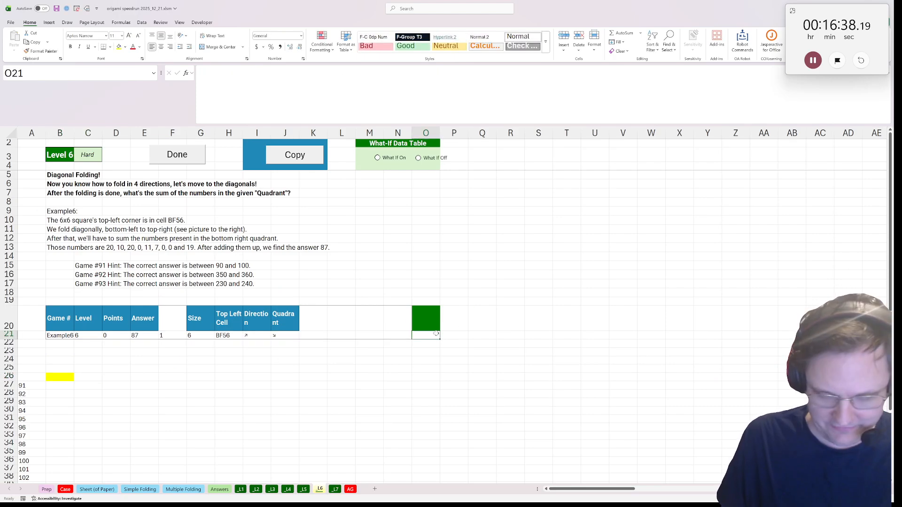
text(pape)
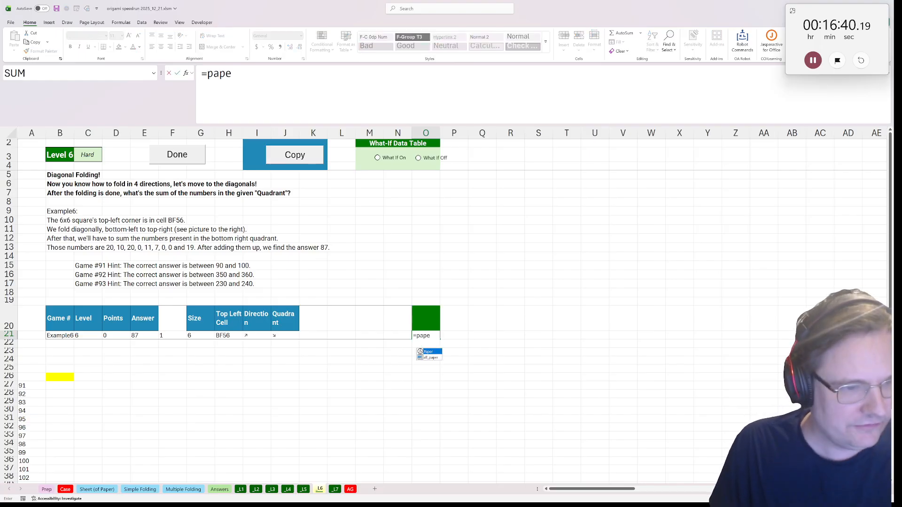
text(r()
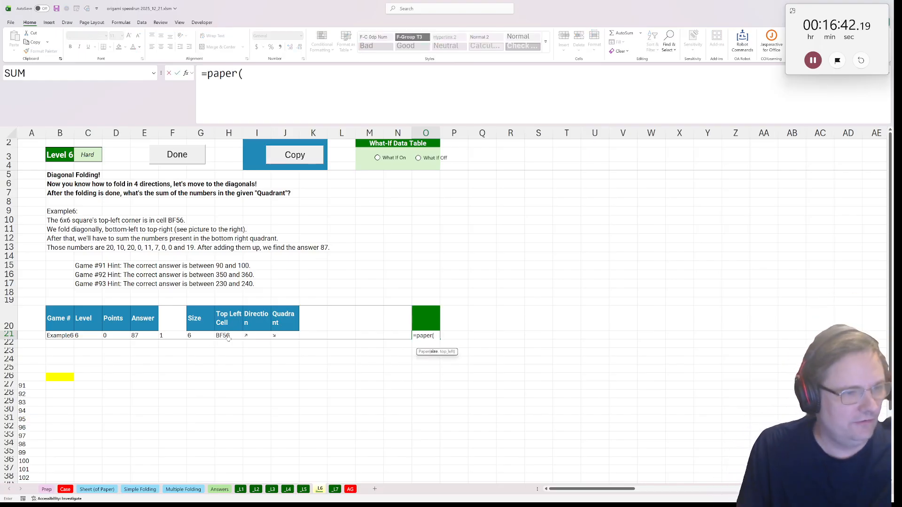
click(195, 335)
text(,)
click(230, 323)
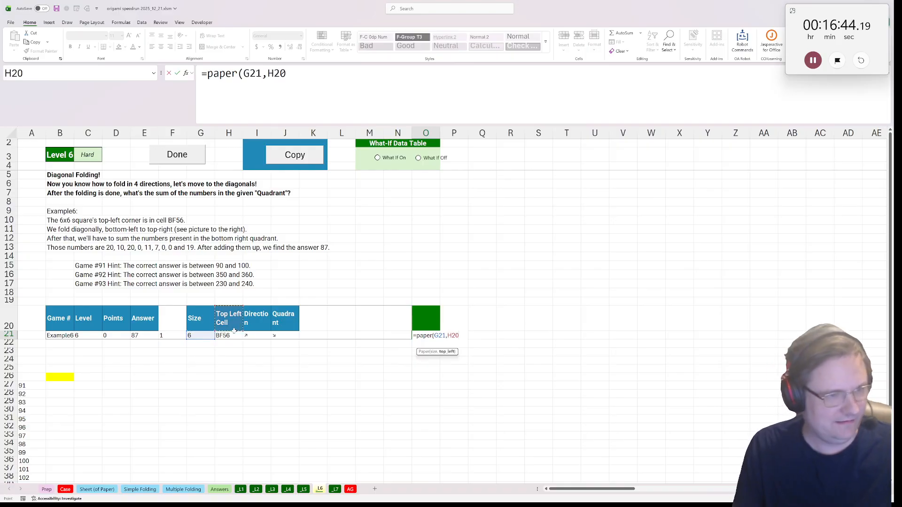
click(234, 337)
text())
key(ctrl+Return)
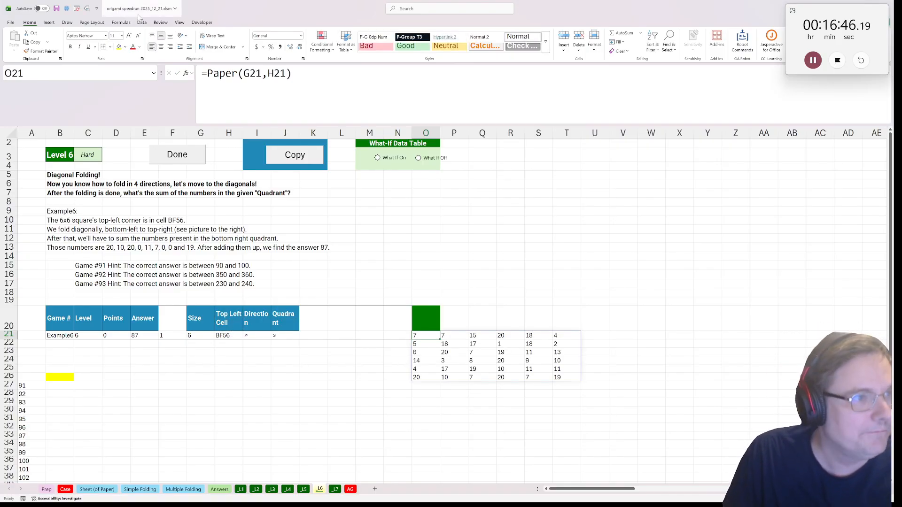
Wrap O21's formula in the fold lambda using the example's direction, giving =fold(Paper(G21,H21),I21)
click(207, 73)
text(fold()
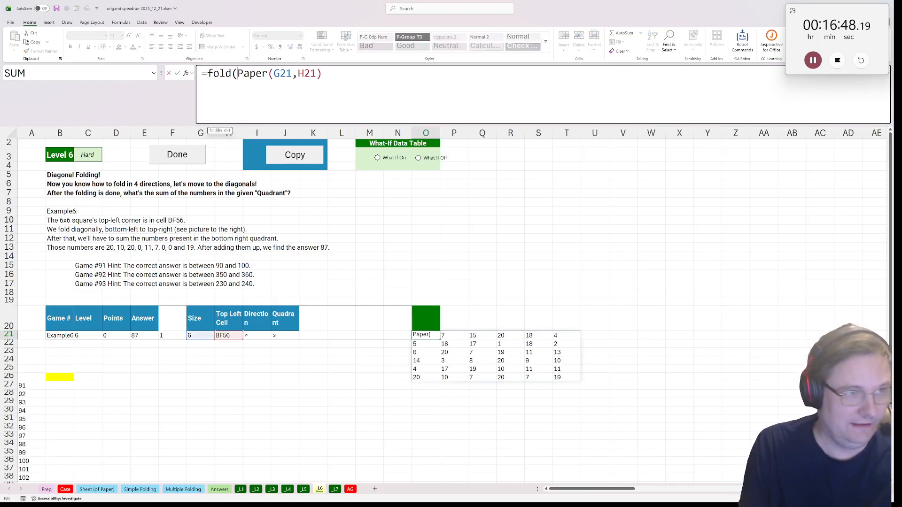
key(End)
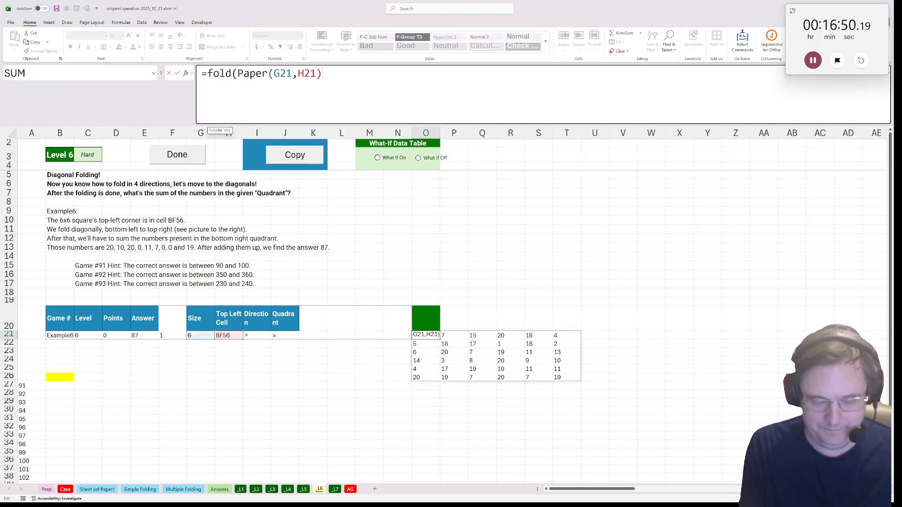
text(,)
click(262, 330)
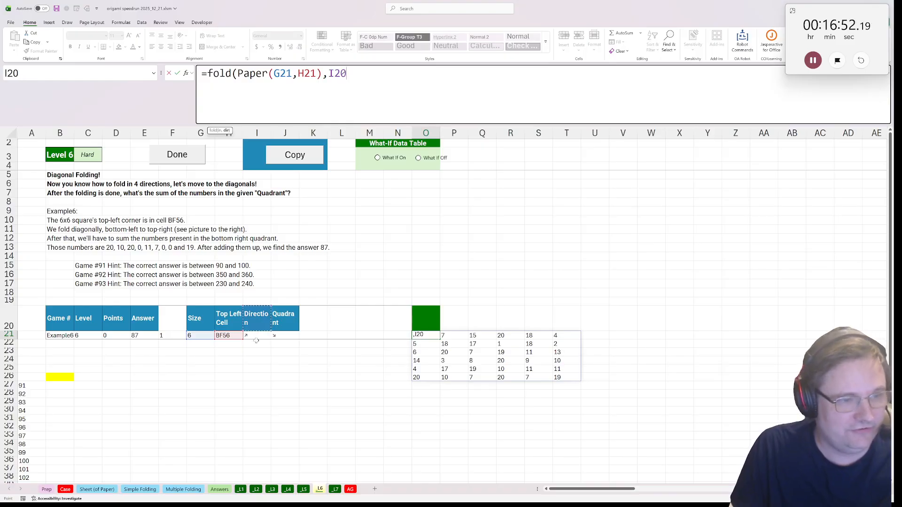
click(256, 336)
text())
key(ctrl+Return)
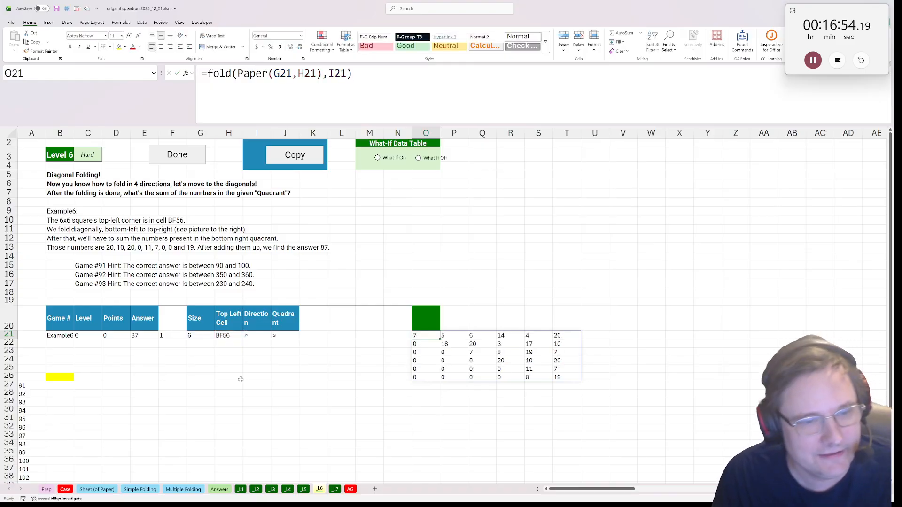
Enter the lookup headings "row" in F25 and "col" in G25 beneath the example
scroll(221, 348, down, 1)
click(193, 343)
click(171, 340)
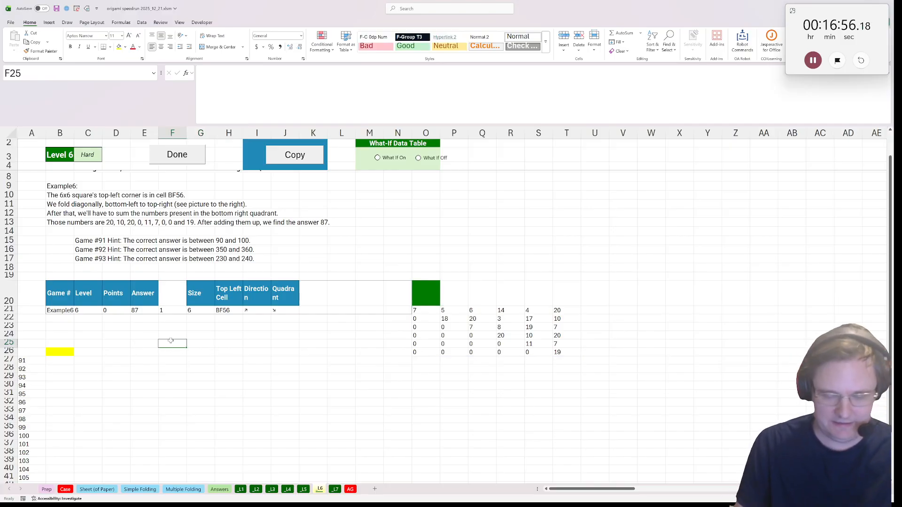
text(row)
key(Tab)
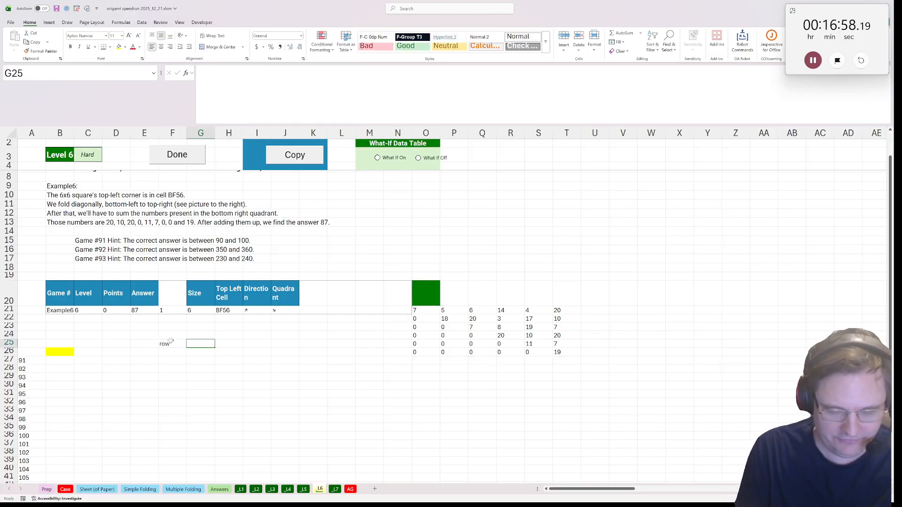
text(col)
key(Left)
key(Left)
key(Left)
key(Right)
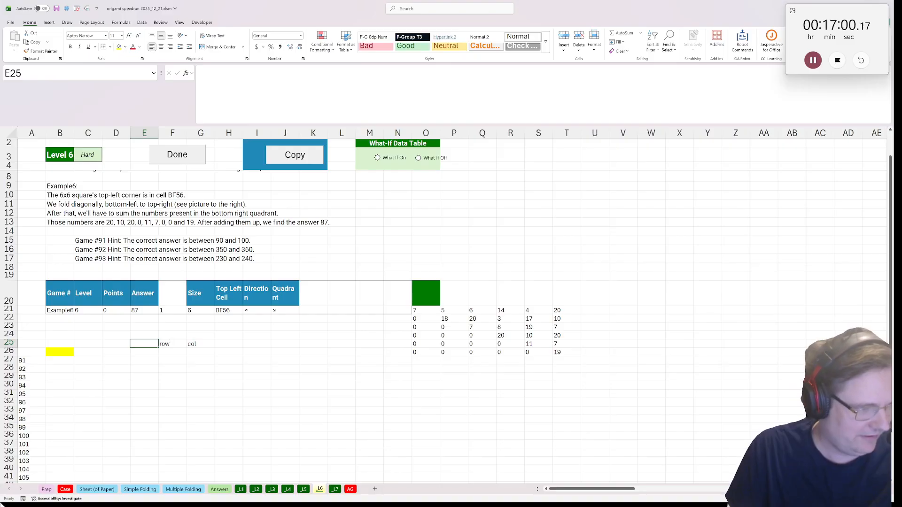
Copy the four diagonal arrows in B14:B17 of the Prep sheet into E26:E29 of the _L6 sheet
click(48, 498)
click(46, 489)
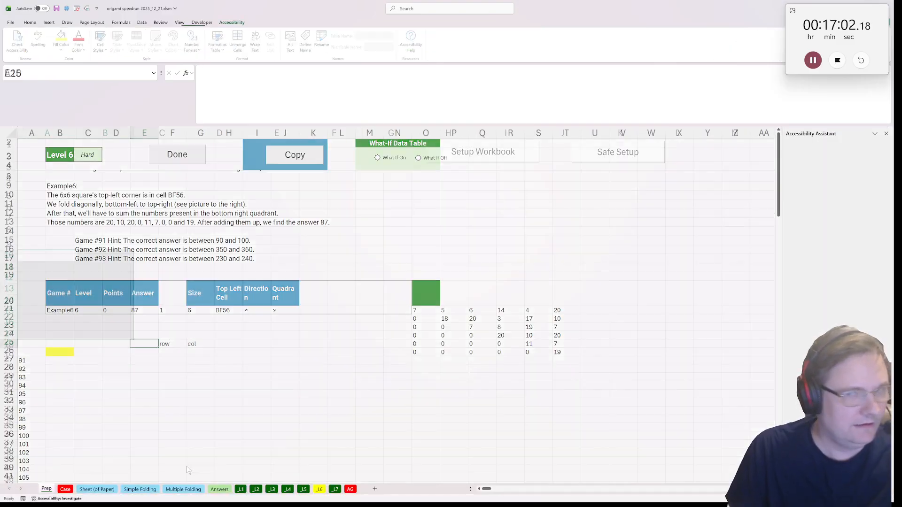
click(885, 134)
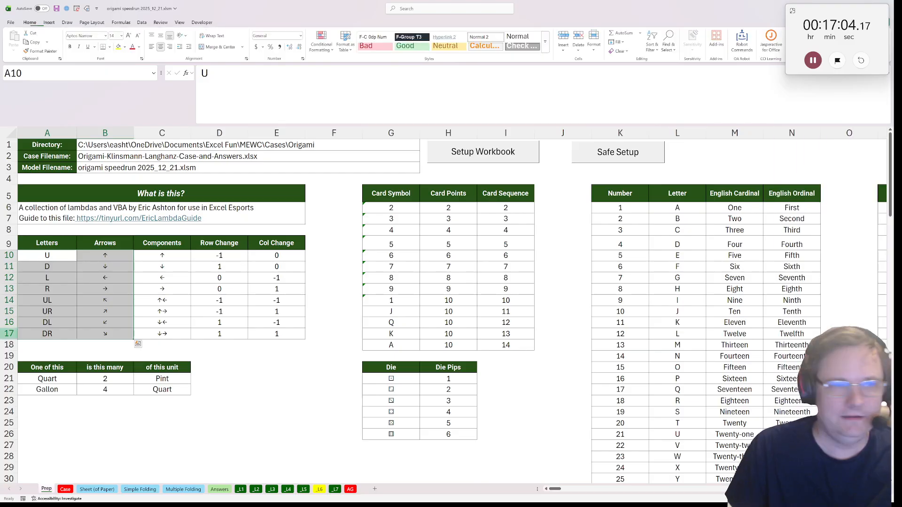
drag(104, 301, 99, 329)
key(ctrl+c)
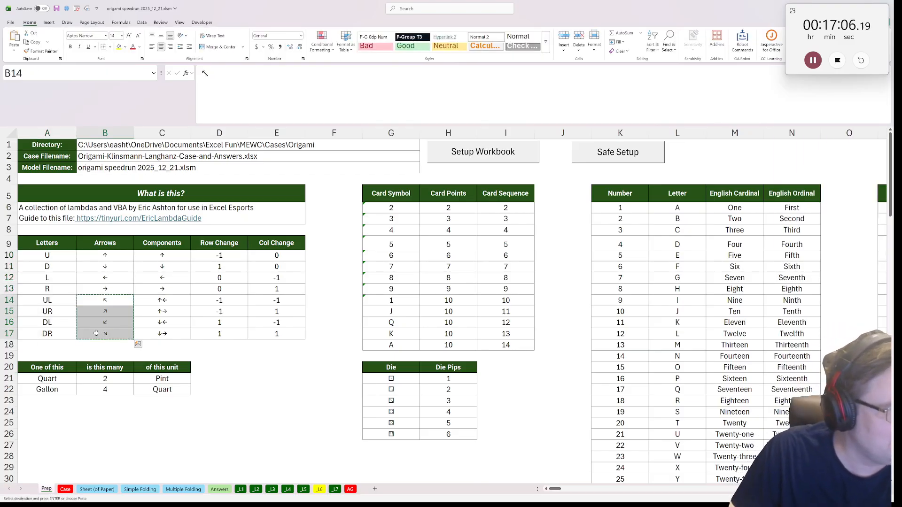
click(320, 489)
click(136, 358)
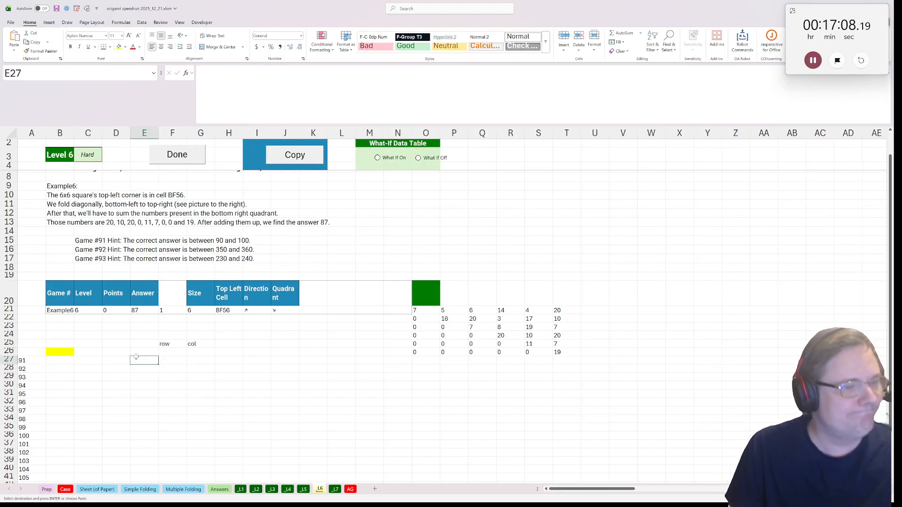
click(144, 349)
key(ctrl+v)
click(174, 352)
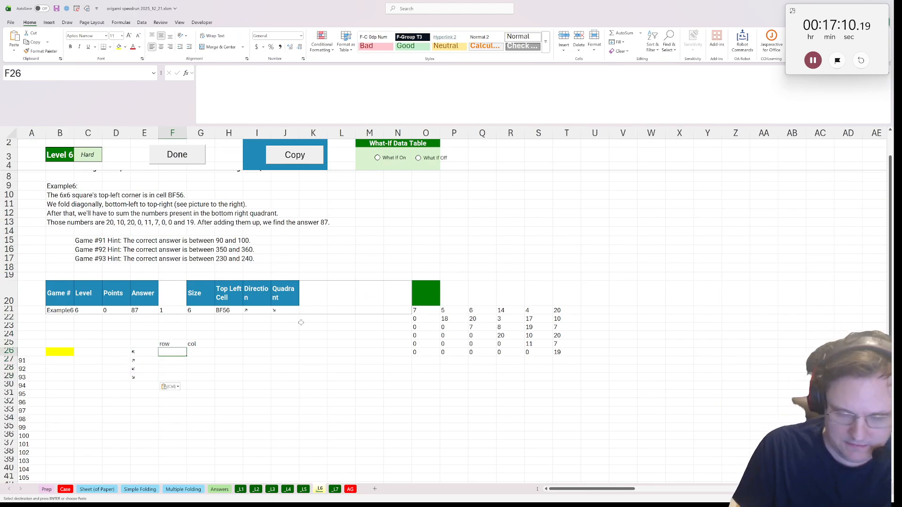
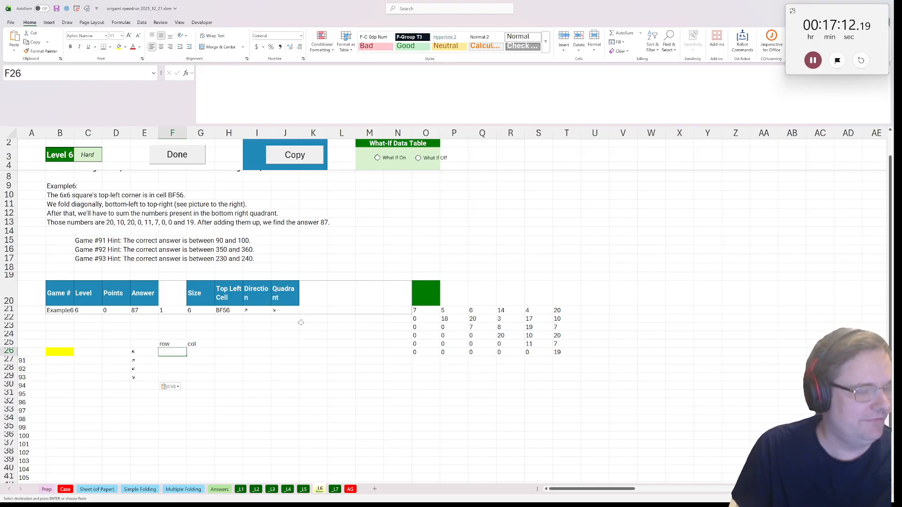
Enter 1 as the row value in F26 and F27, and as the col value in G26 and G28
text(1)
key(Return)
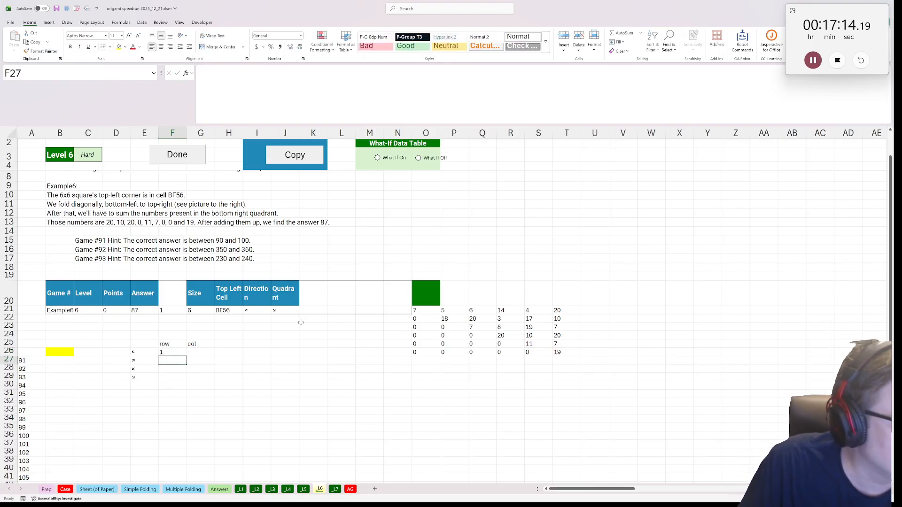
text(1)
key(Return)
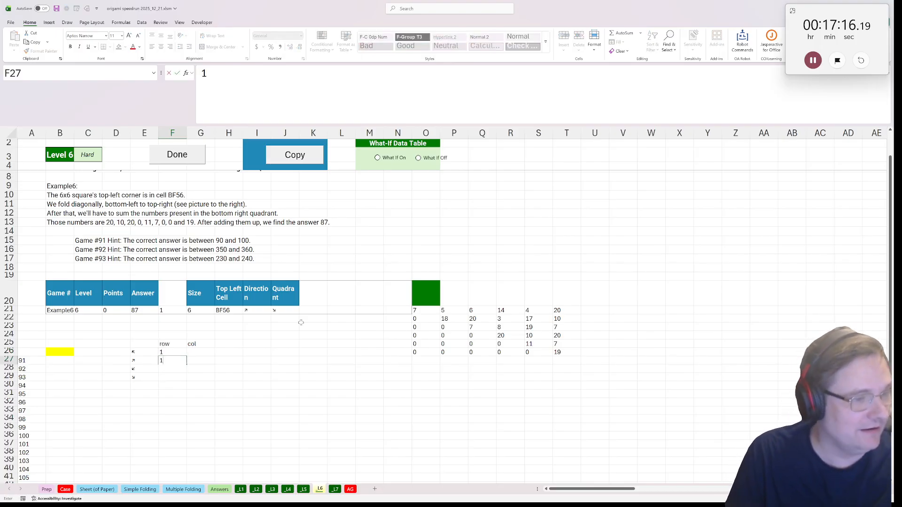
key(Right)
key(Up)
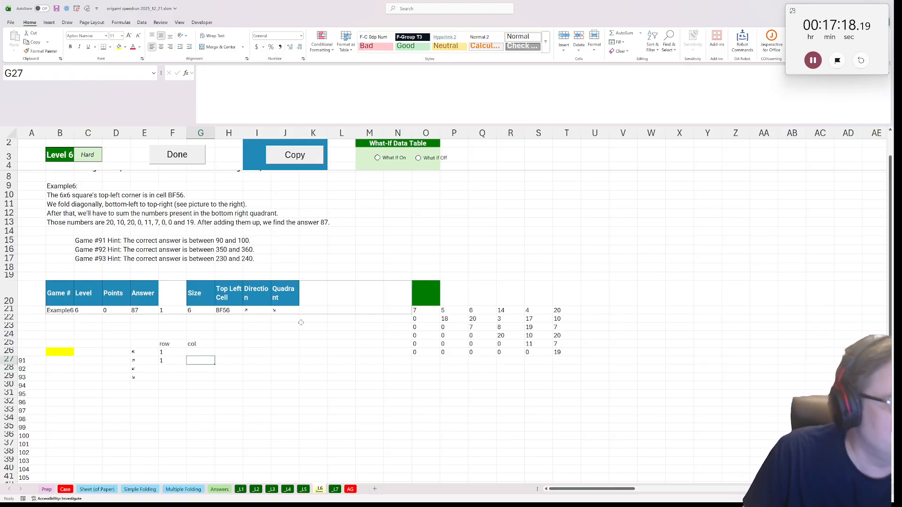
key(Up)
text(1)
key(Return)
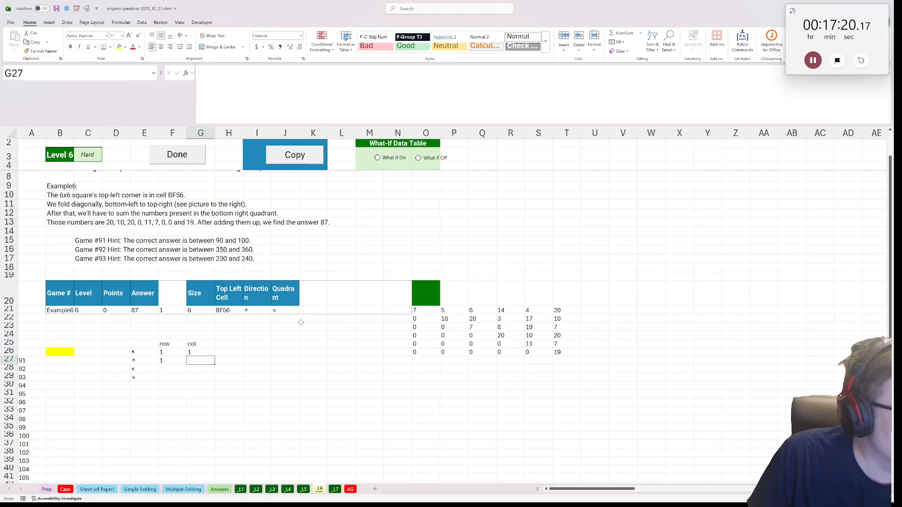
key(Down)
text(1)
key(Return)
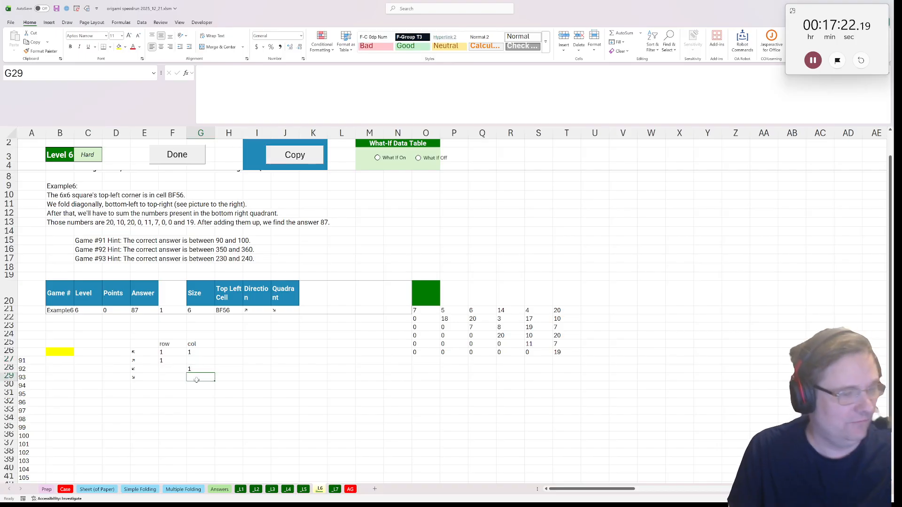
In F28, calculate the lower-left quadrant's starting row from the example's Size with =G21/2+1
click(163, 369)
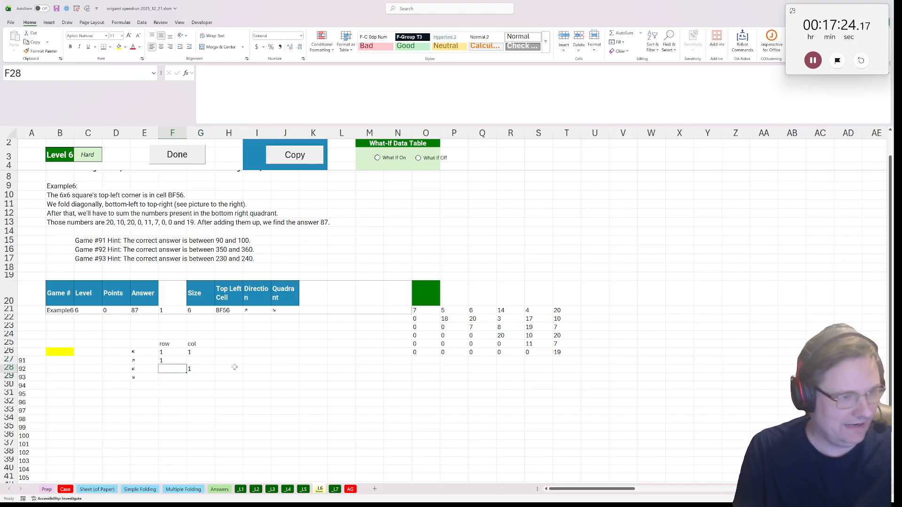
text(=)
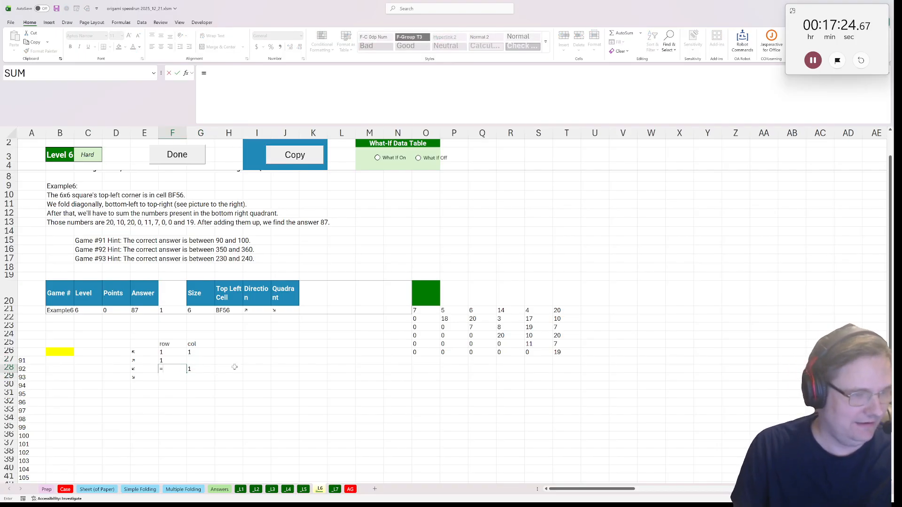
click(201, 311)
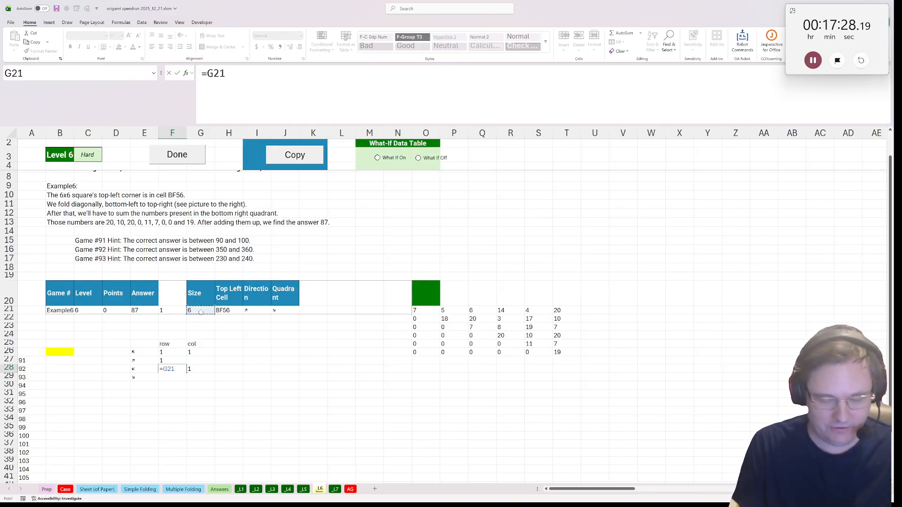
text(/2+1)
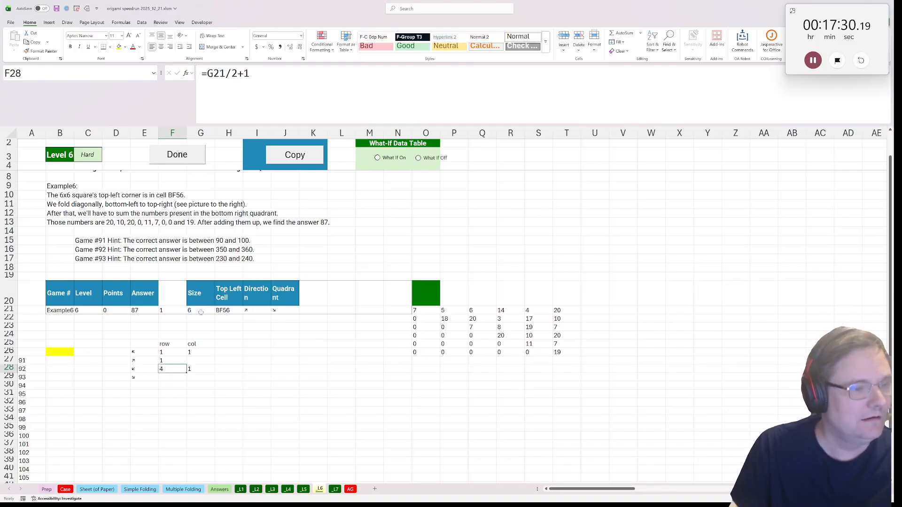
key(Return)
Fill F29, G29 and G27 with references to the calculated half-size start: =F28, =F29 and =F28 respectively
text(=)
click(176, 366)
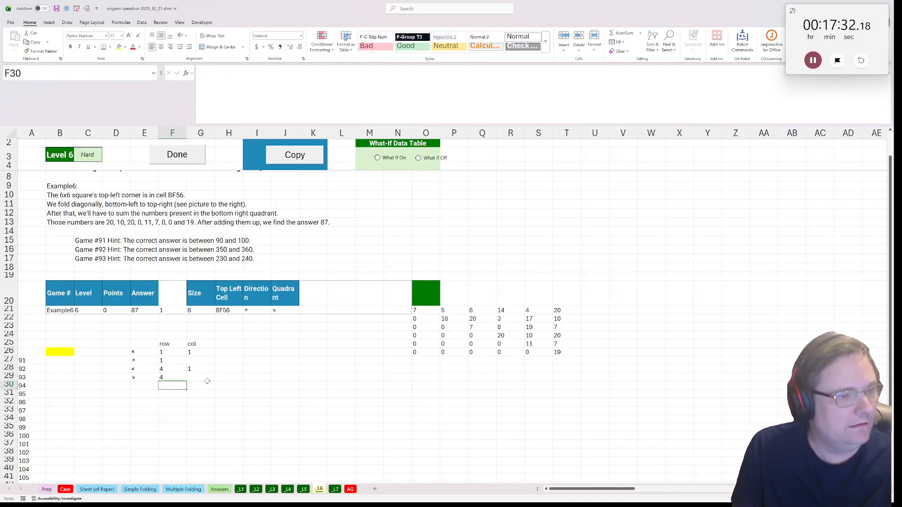
key(Tab)
text(=)
key(Left)
key(Return)
click(193, 361)
text(=)
click(161, 368)
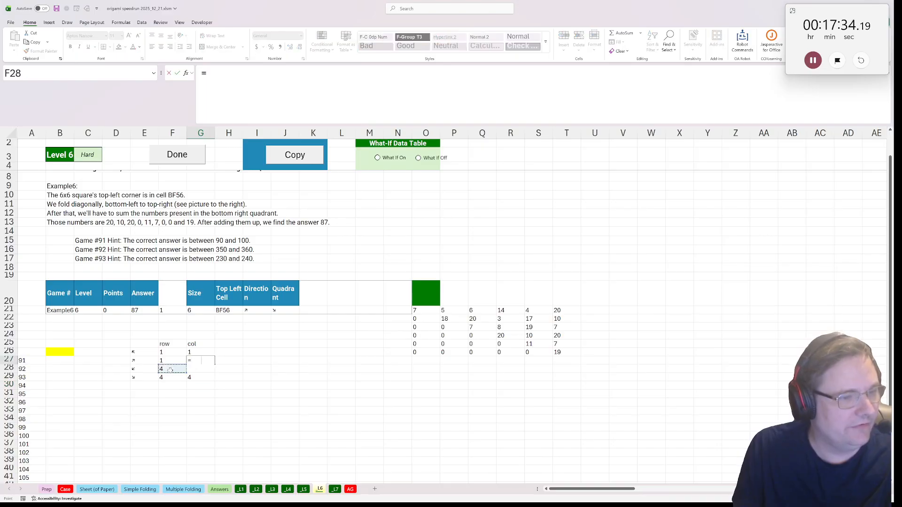
key(Return)
In E31, look up the example's quadrant start row and column with =xlookup(J21,E26:E29,F26:G29)
click(132, 392)
text(=xlookuP()
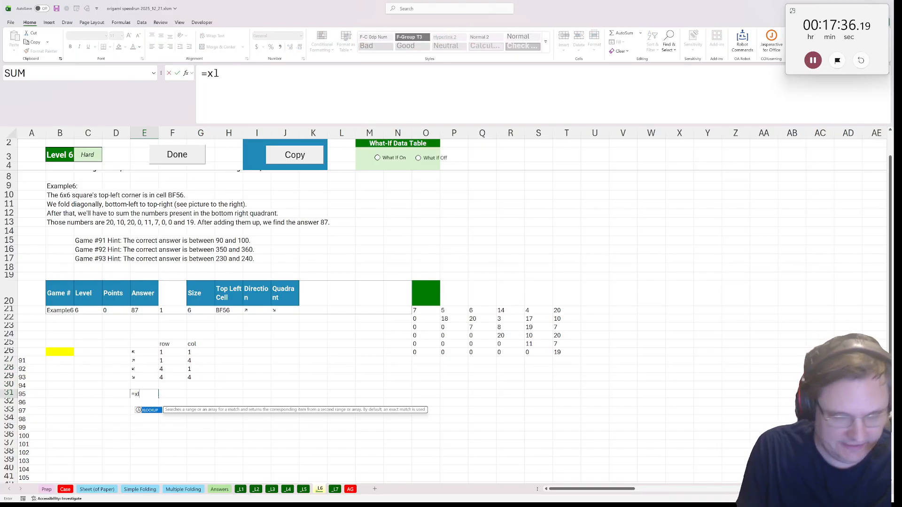
click(277, 310)
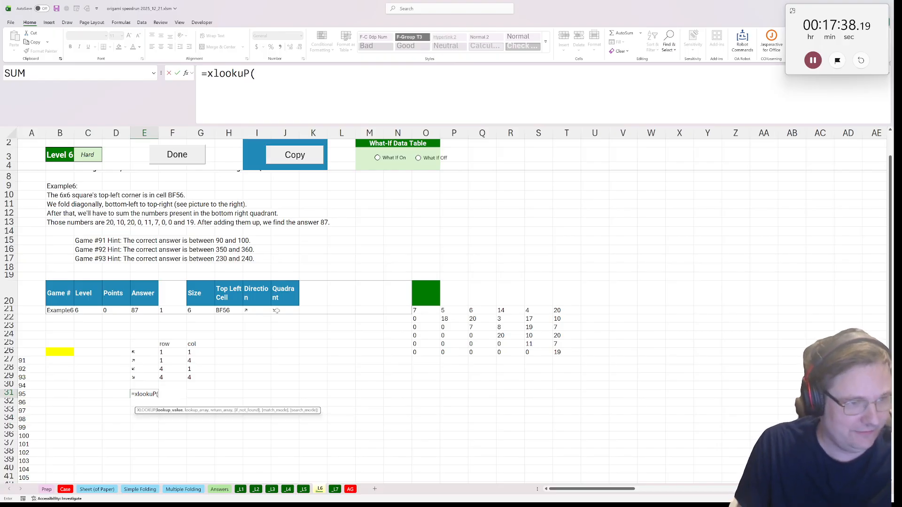
text(,)
drag(115, 352, 197, 377)
text(,)
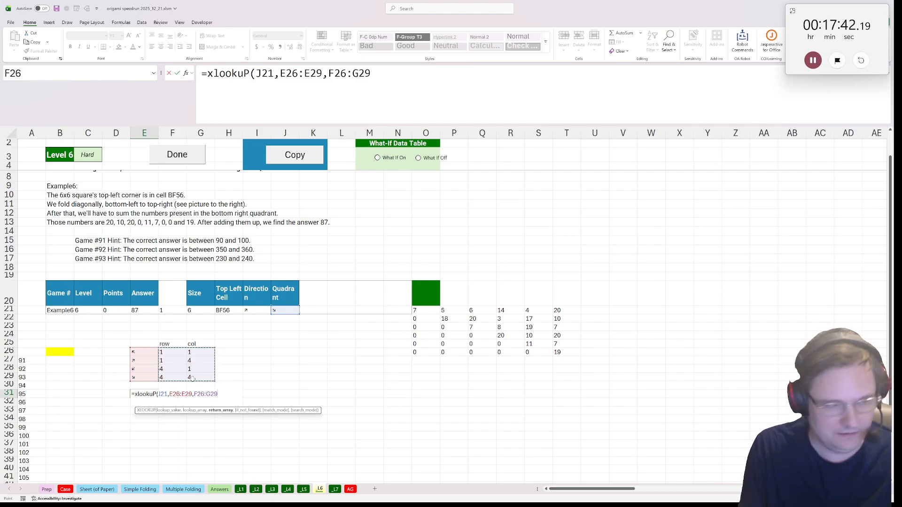
key(ctrl+Return)
scroll(144, 400, down, 1)
click(143, 400)
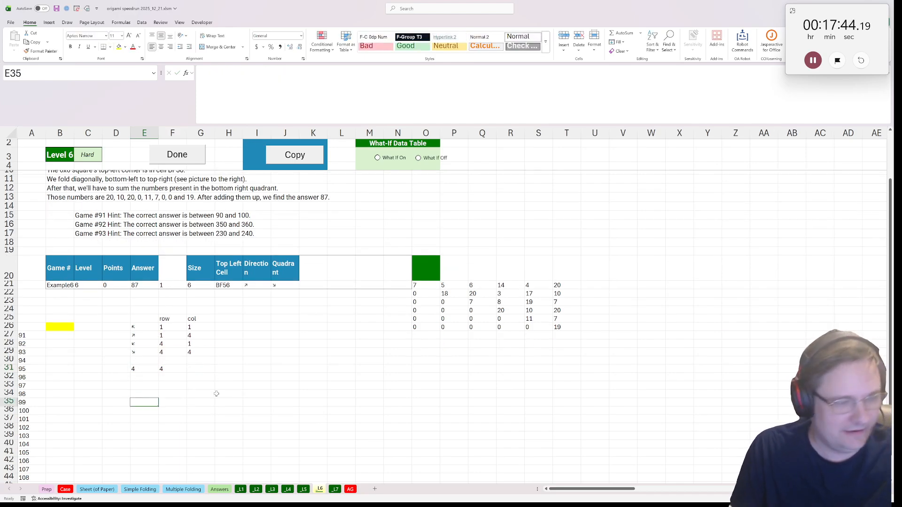
text(=)
key(BackSpace)
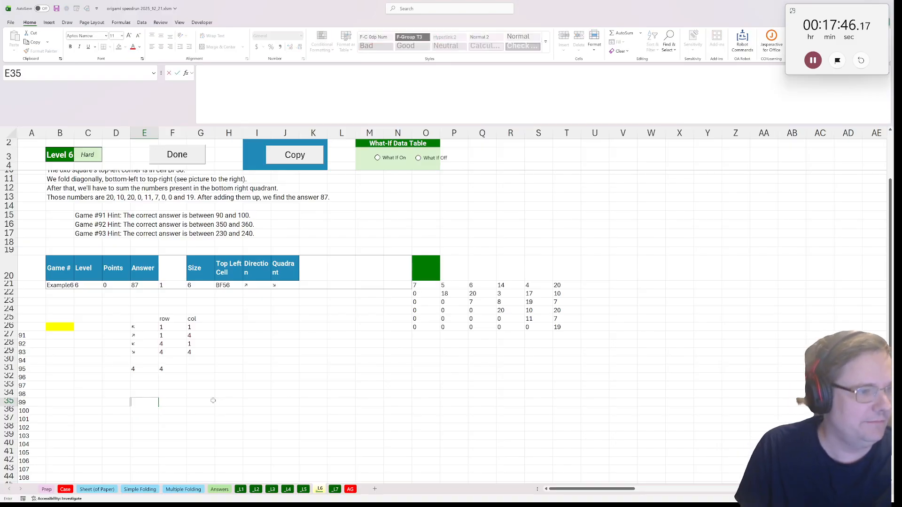
click(64, 327)
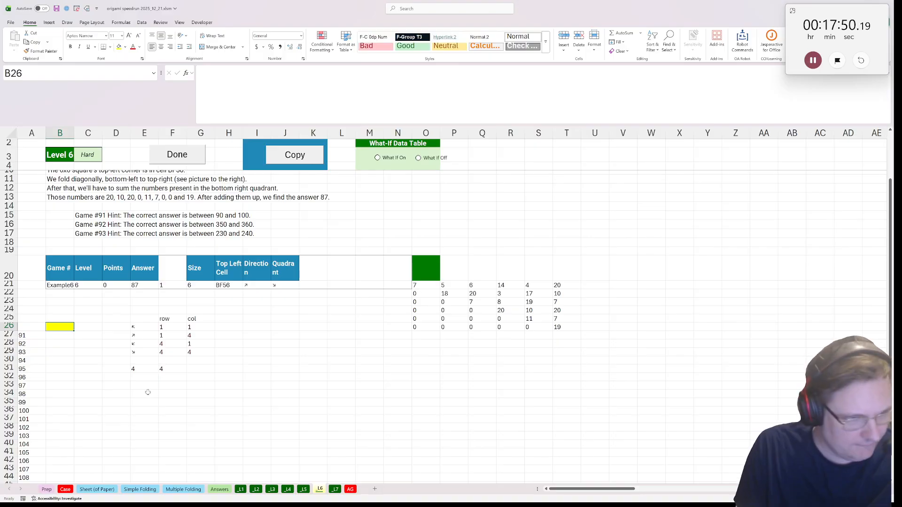
click(148, 394)
text(=choose)
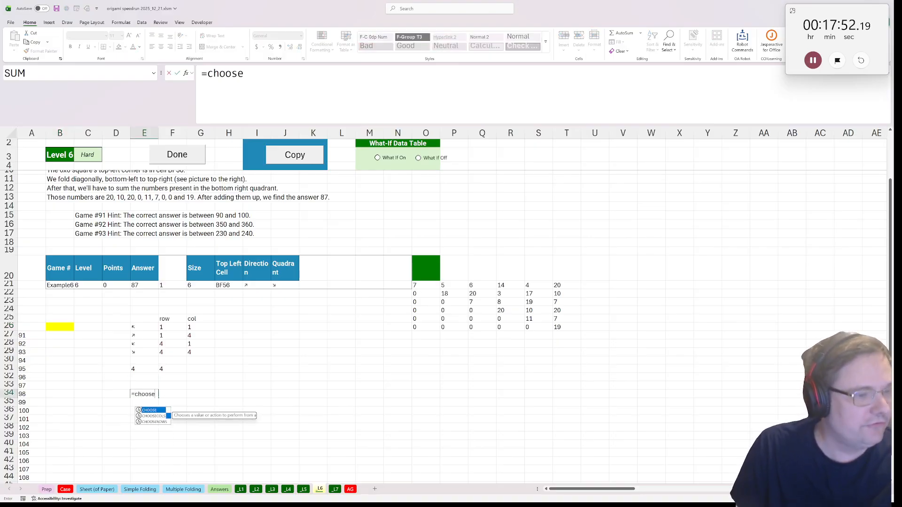
key(Down)
key(Escape)
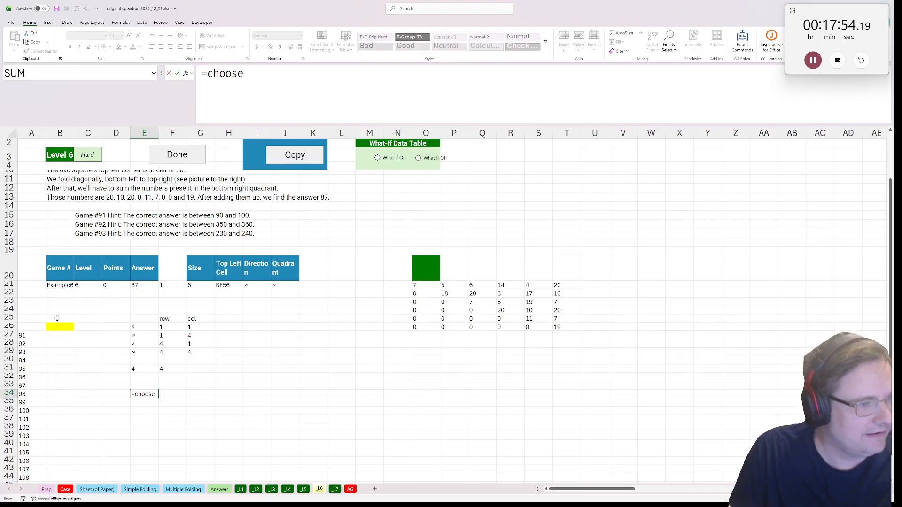
key(Escape)
Start B26's formula as =sum(CHOOSECOLS(CHOOSEROWS(O21#, with the folded grid as the array
click(59, 327)
text(=sum)
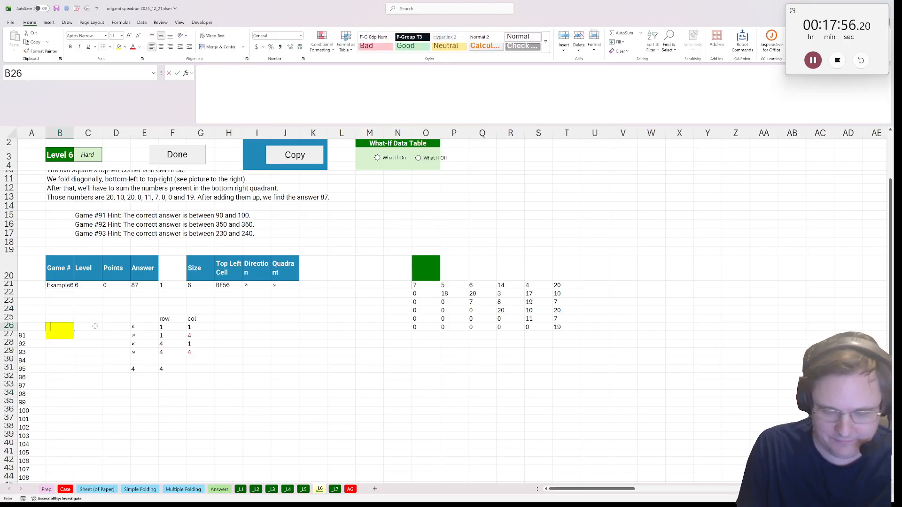
text((CHOOSECOLS(choos)
text(e)
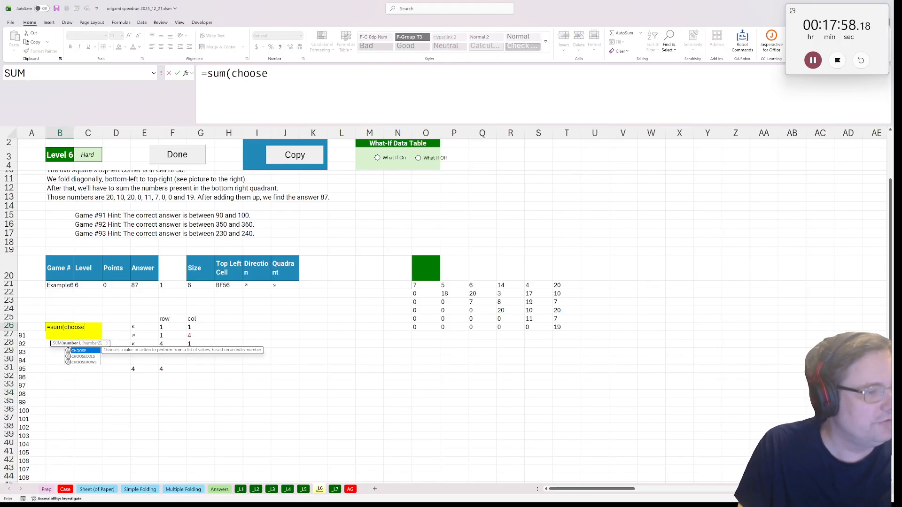
key(Down)
key(Tab)
text(choose)
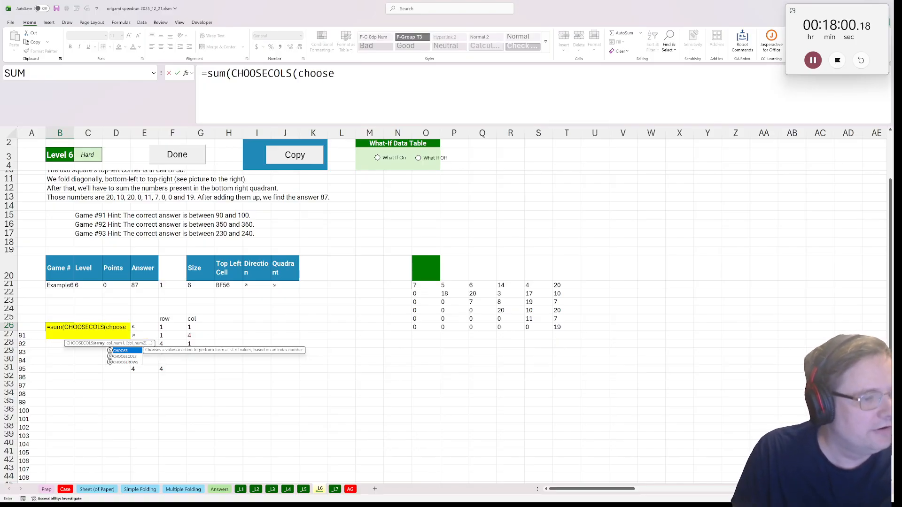
key(Down)
key(Down)
key(Tab)
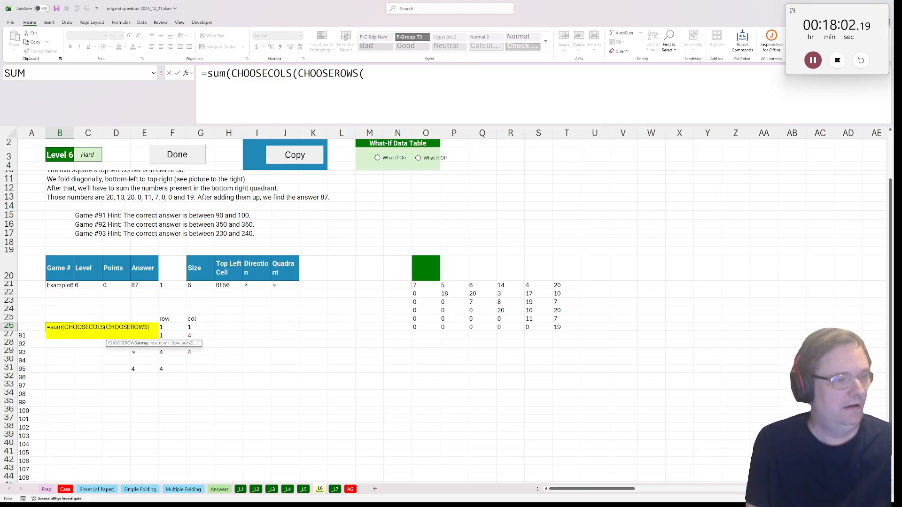
click(422, 284)
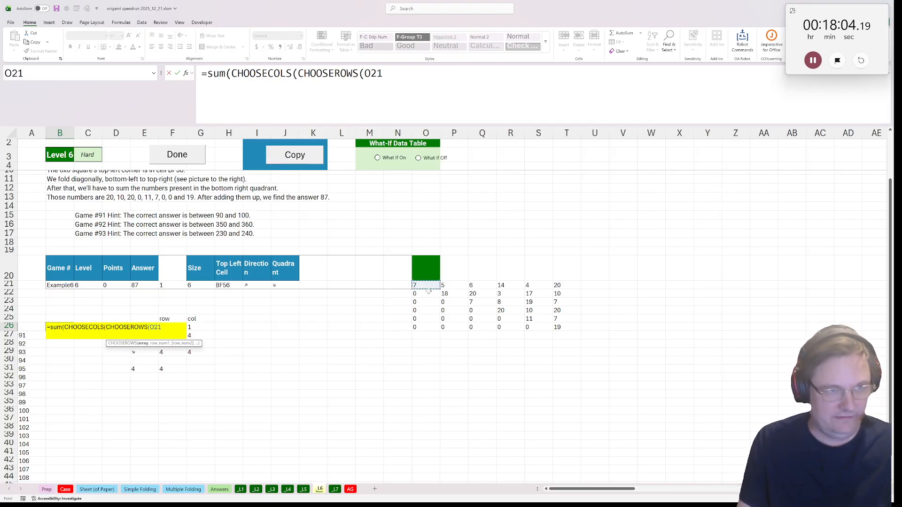
text(#,)
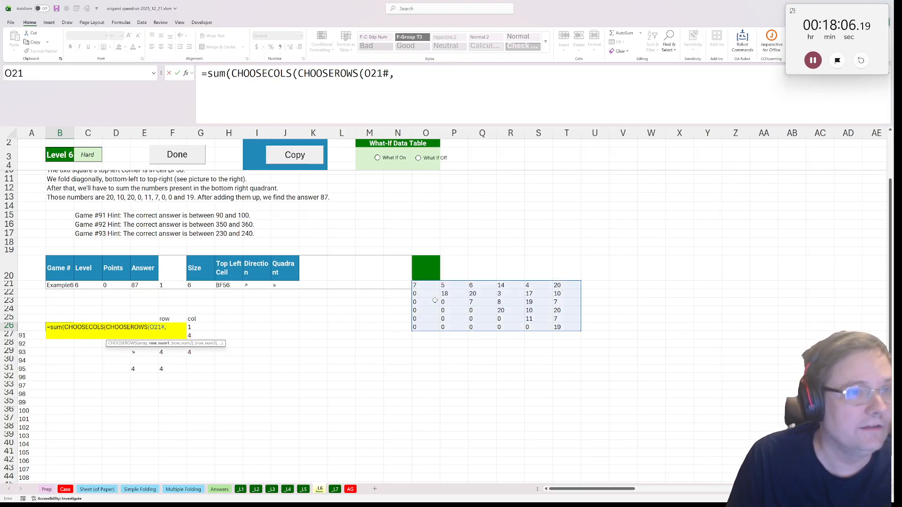
text(seq)
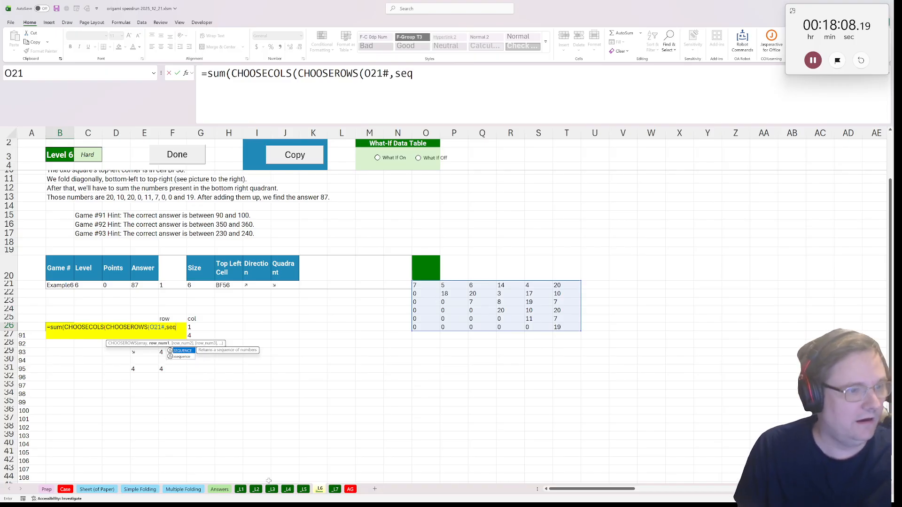
Complete the CHOOSEROWS part of B26's formula with SEQUENCE(G21/2,1,E31) as its row numbers
key(Tab)
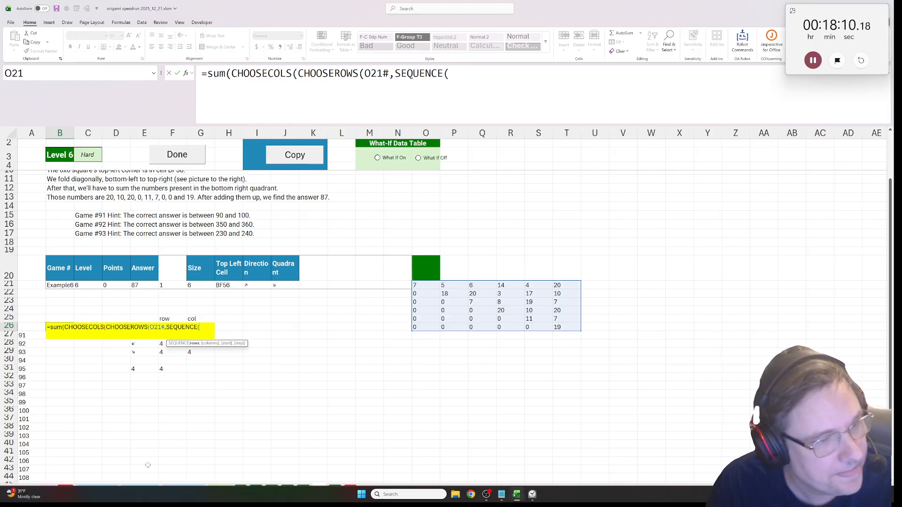
click(202, 286)
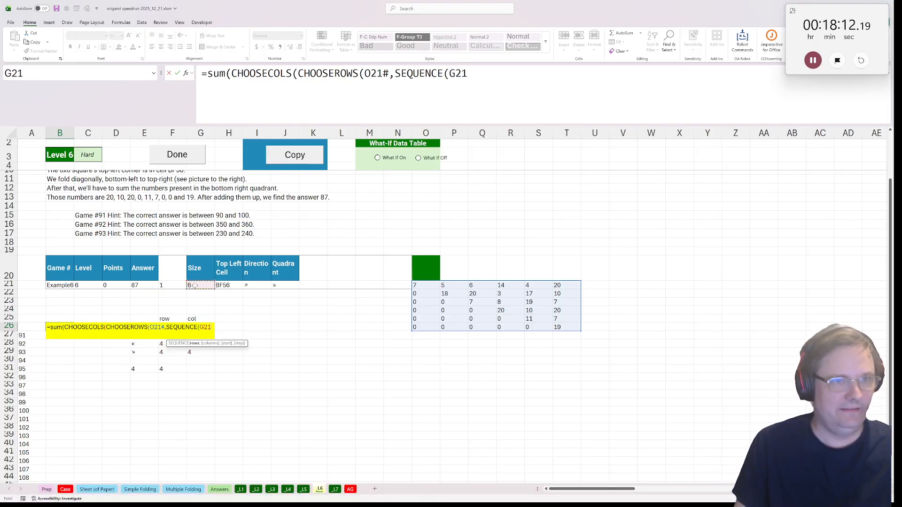
text(/2)
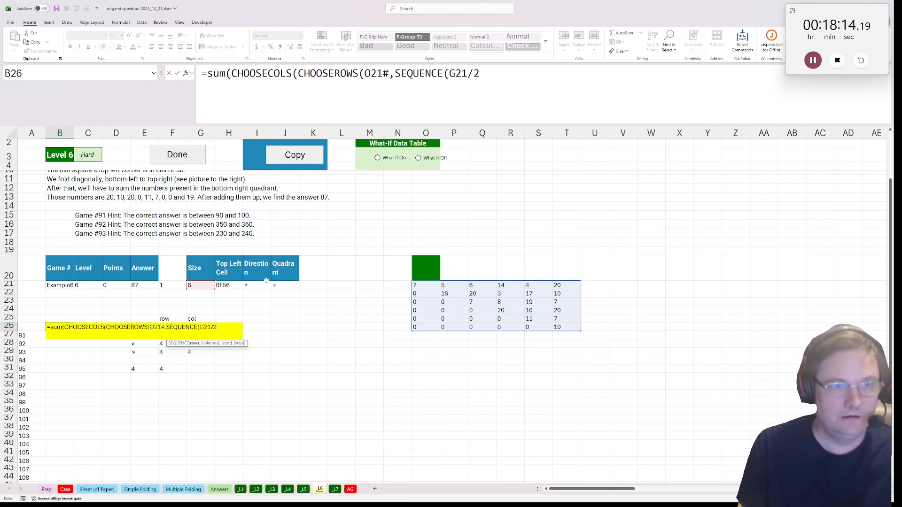
text(,1,)
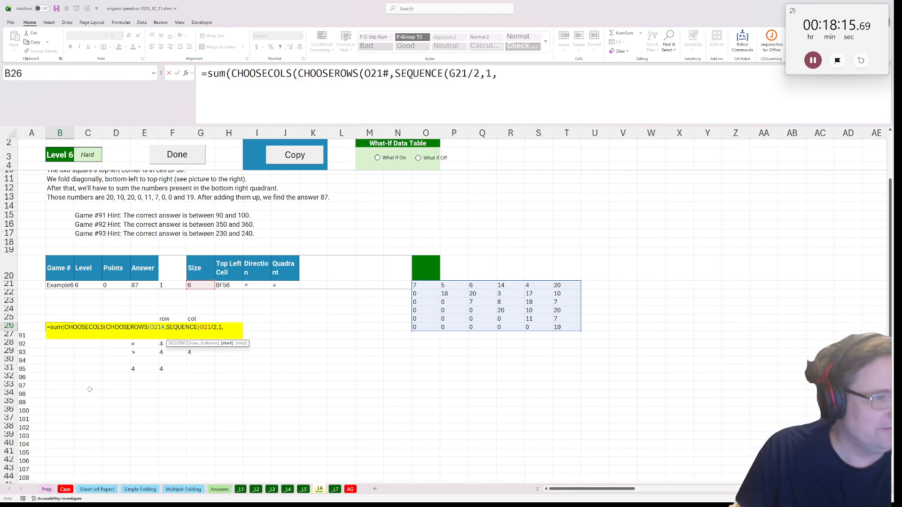
click(146, 369)
text())
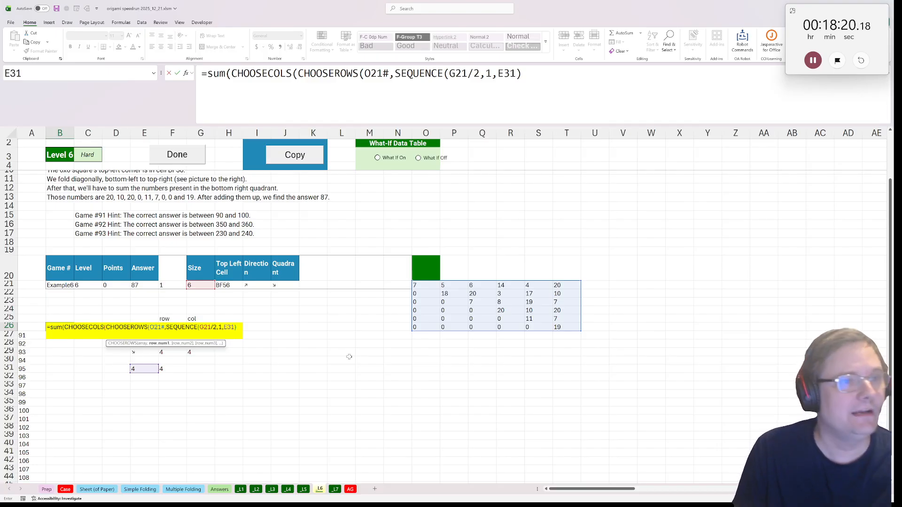
text())
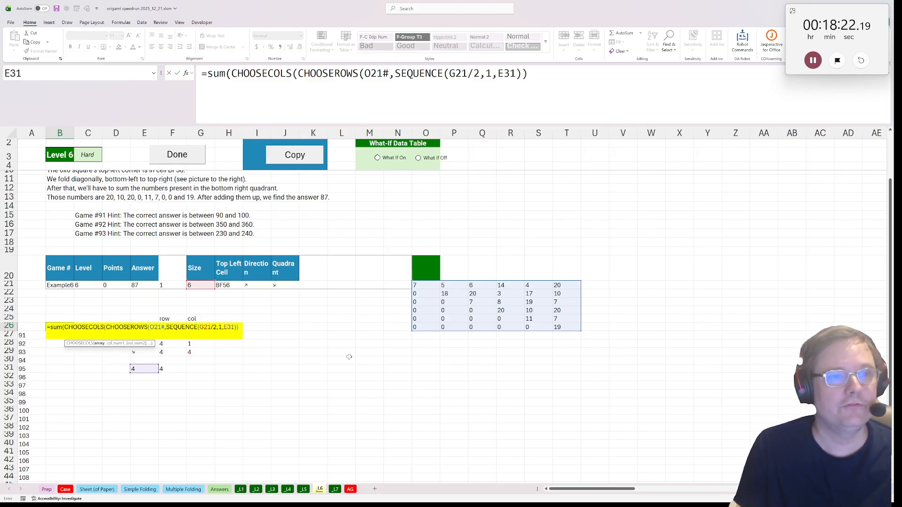
text(,)
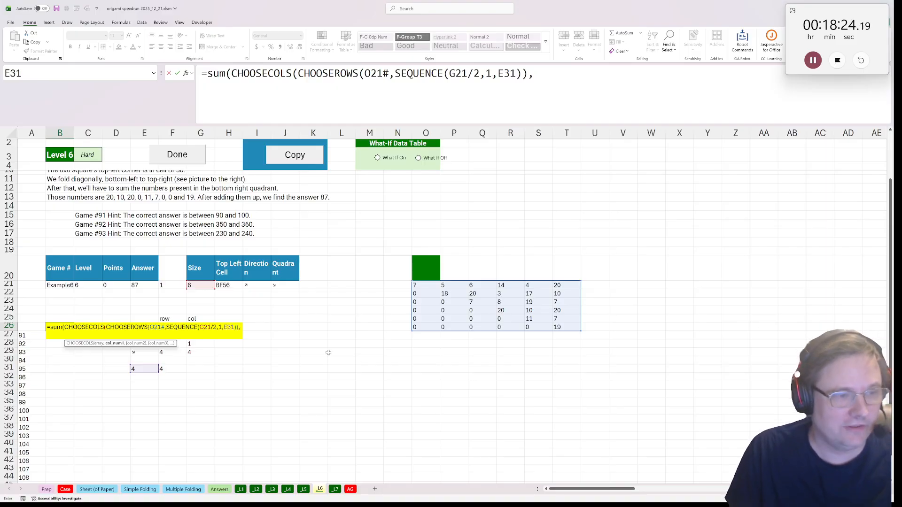
Reuse the formula's SEQUENCE(G21/2,1,E31) as the column numbers of CHOOSECOLS in B26
drag(521, 73, 398, 74)
click(513, 74)
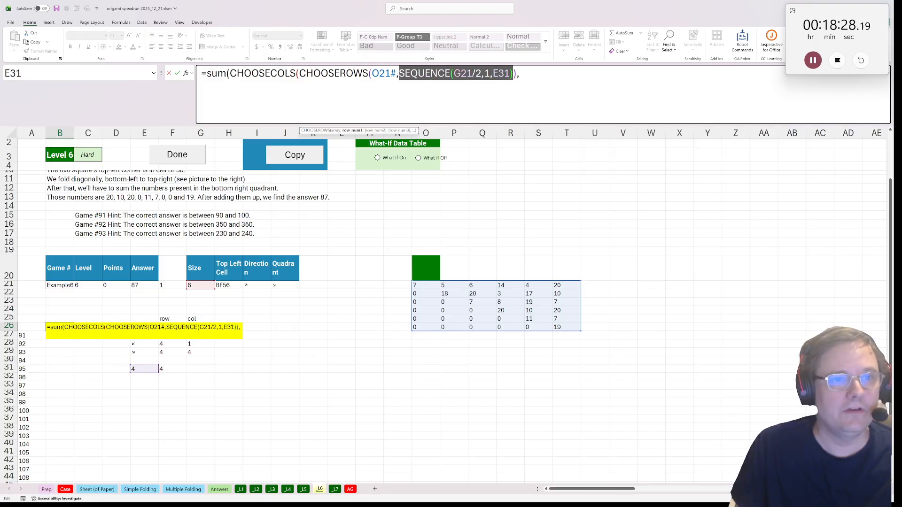
key(ctrl+c)
key(End)
key(ctrl+v)
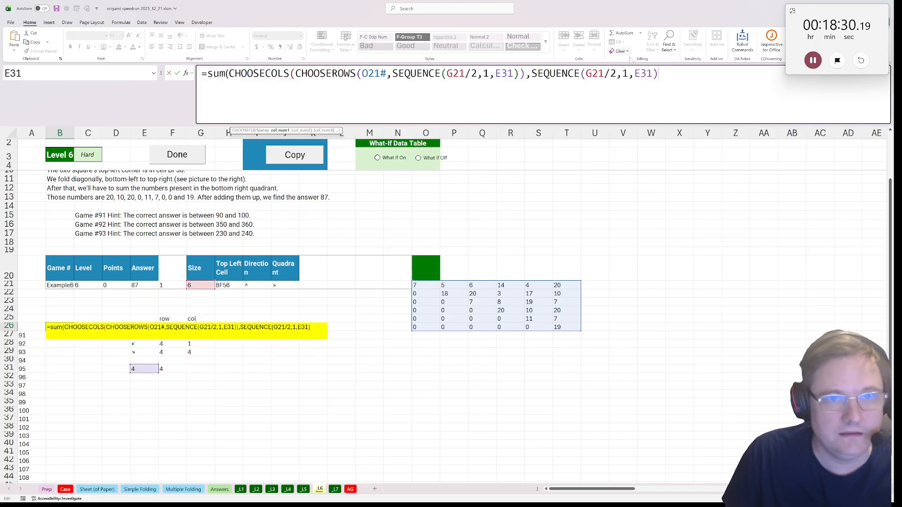
Change the start of the column SEQUENCE in B26's formula to F31, complete the formula and mark Level 6 as done
double_click(642, 73)
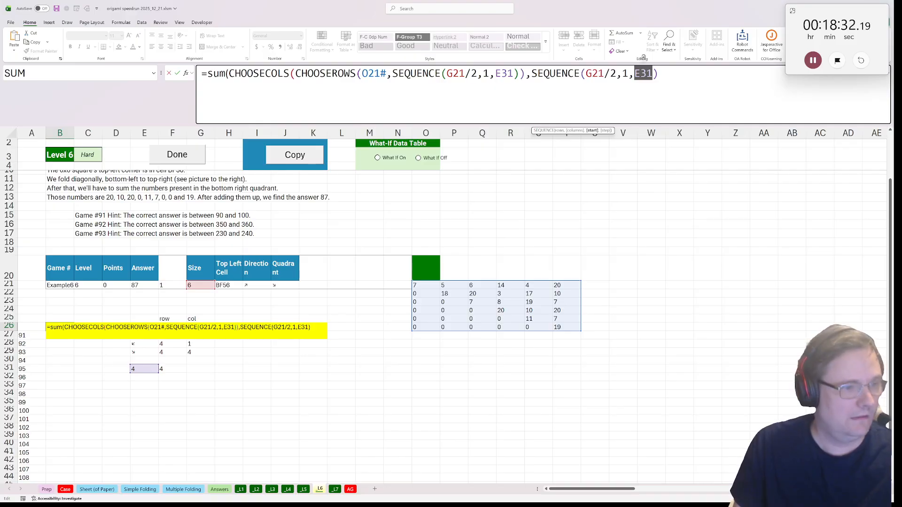
click(168, 368)
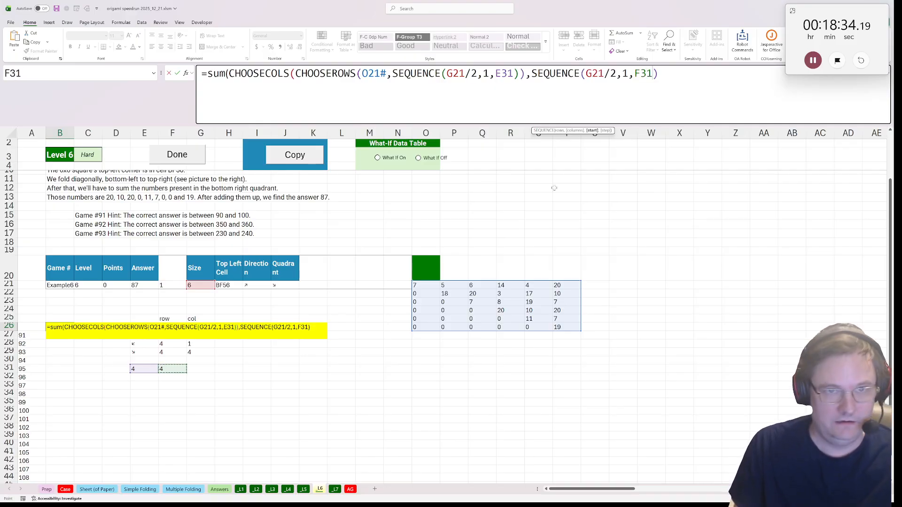
click(661, 74)
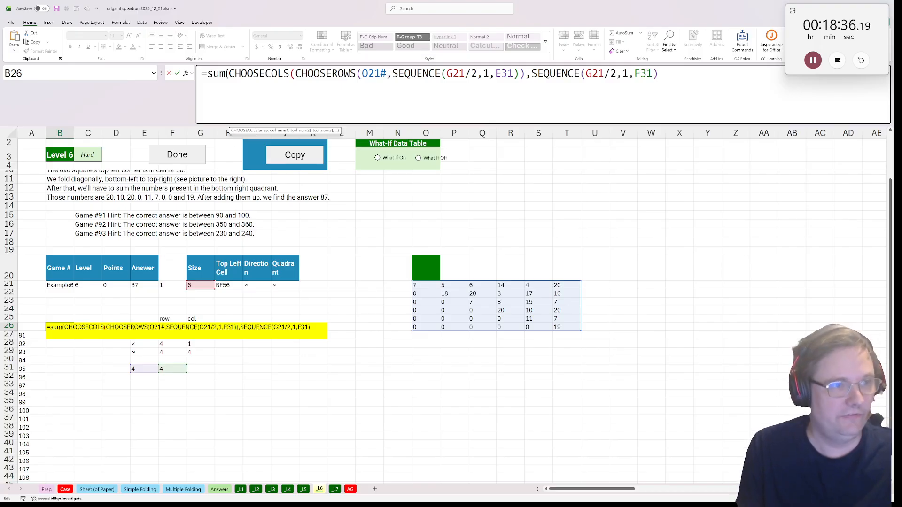
text()))
key(ctrl+Return)
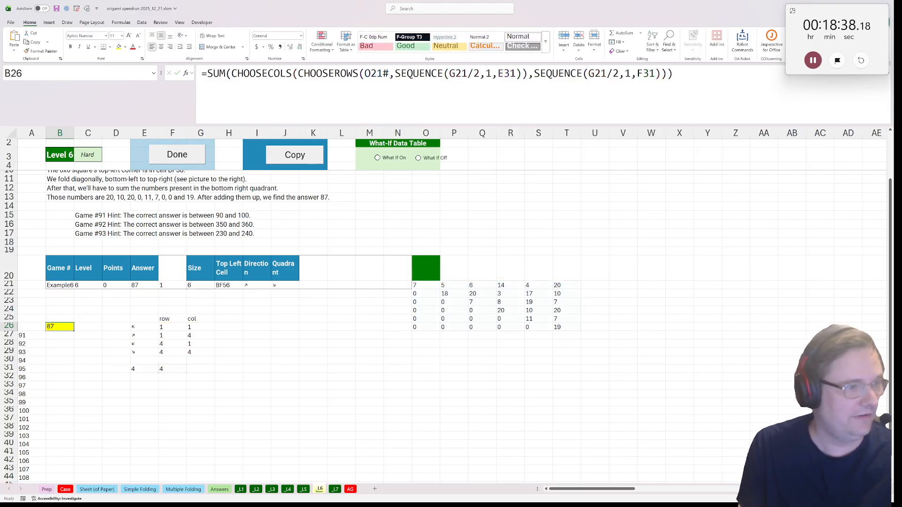
click(206, 160)
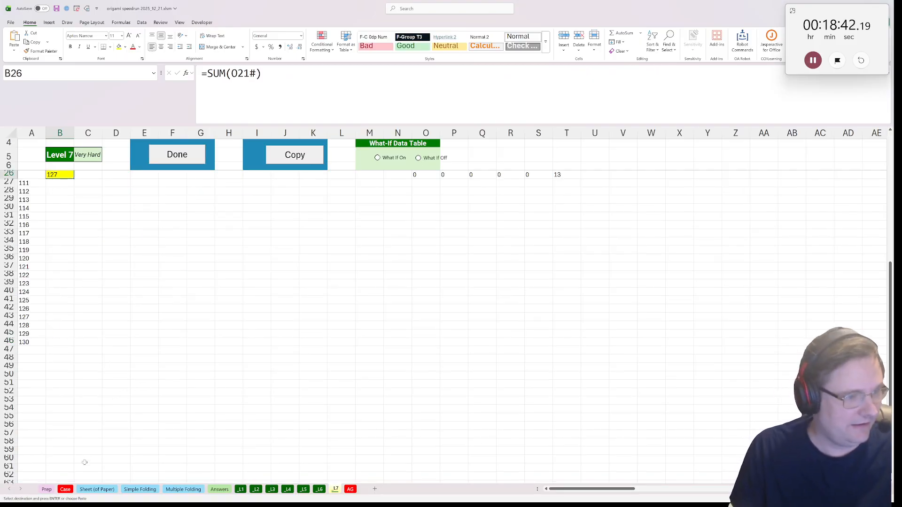
On the Case sheet, look through the level answer tables and the bonus questions
click(66, 490)
scroll(417, 392, down, 11)
scroll(411, 388, up, 12)
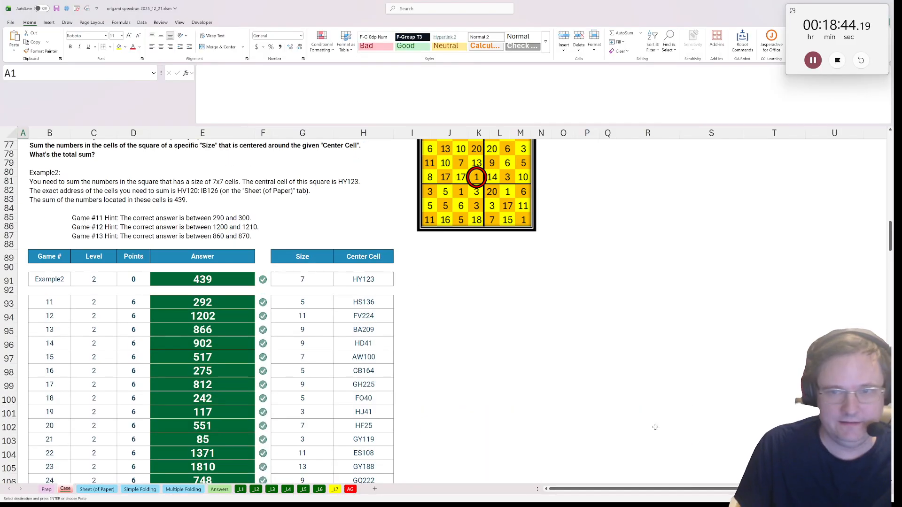
scroll(443, 284, down, 20)
scroll(442, 283, down, 20)
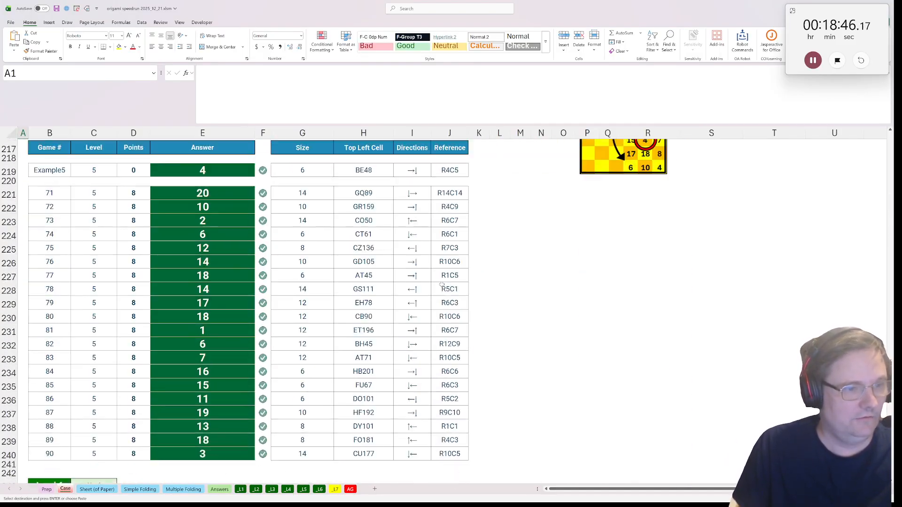
scroll(443, 326, up, 20)
scroll(443, 328, up, 20)
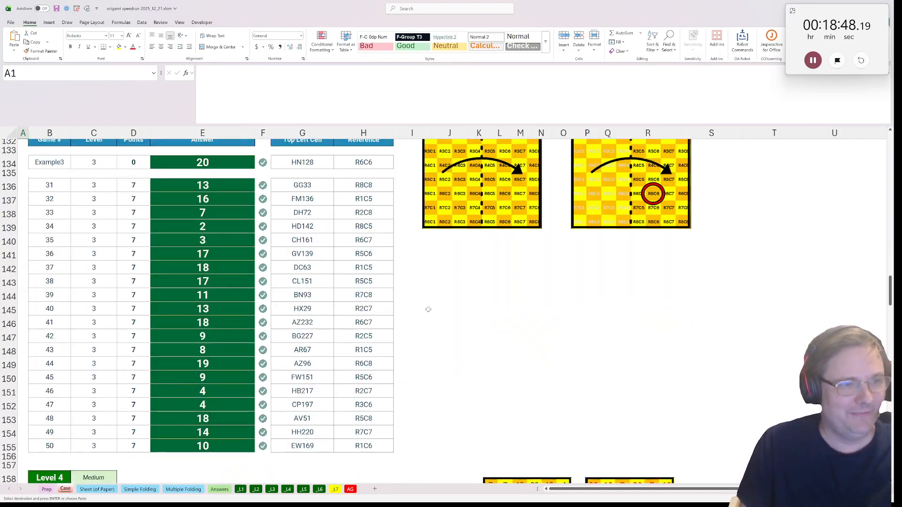
scroll(440, 336, up, 3)
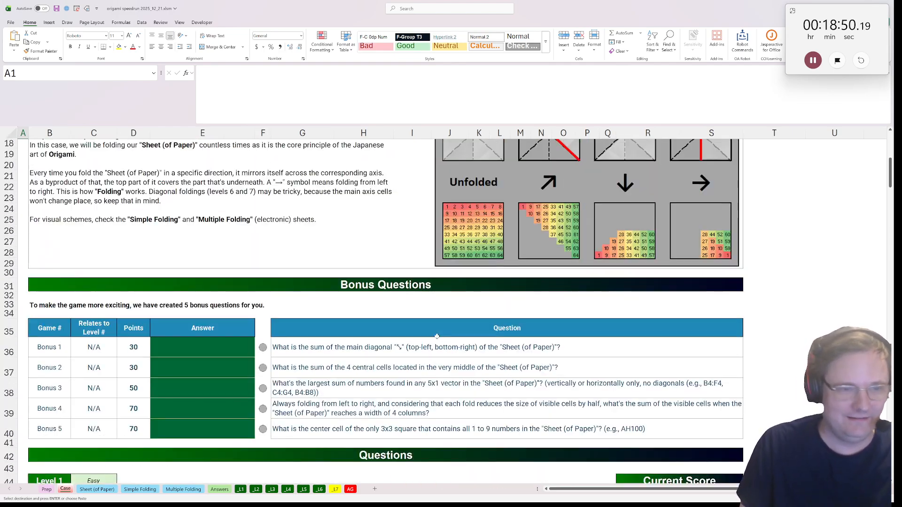
scroll(239, 312, down, 2)
In E36, start Bonus 1's formula as a sum of all_paper multiplied by a MAKEARRAY of 256 rows and 256 columns
click(206, 289)
text(=)
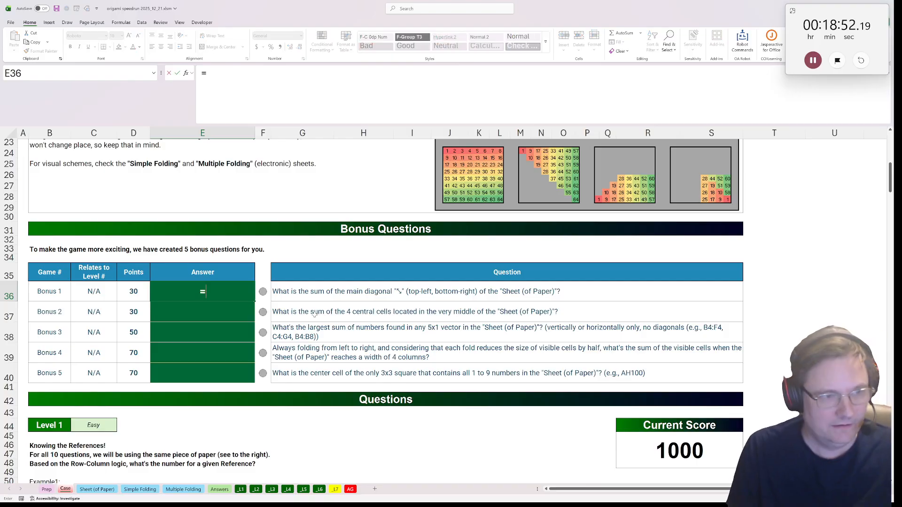
text(sum(all_paper)
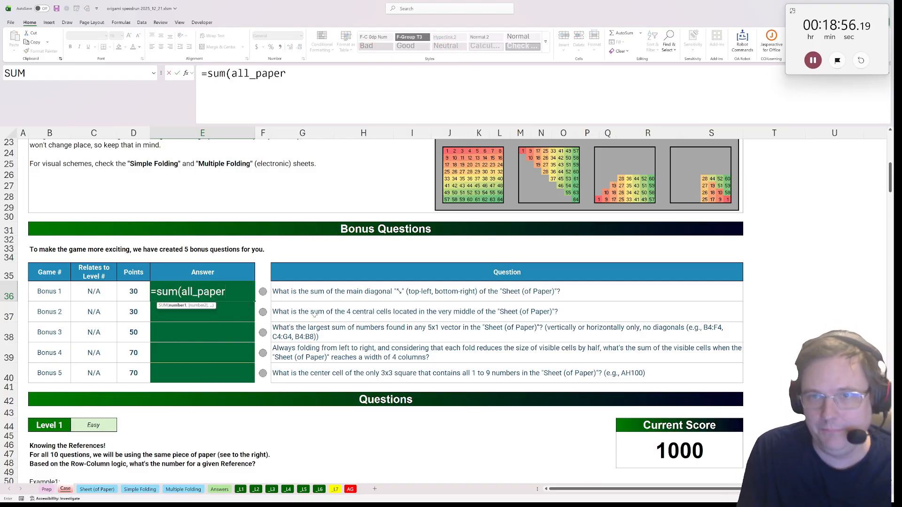
text(*m ake)
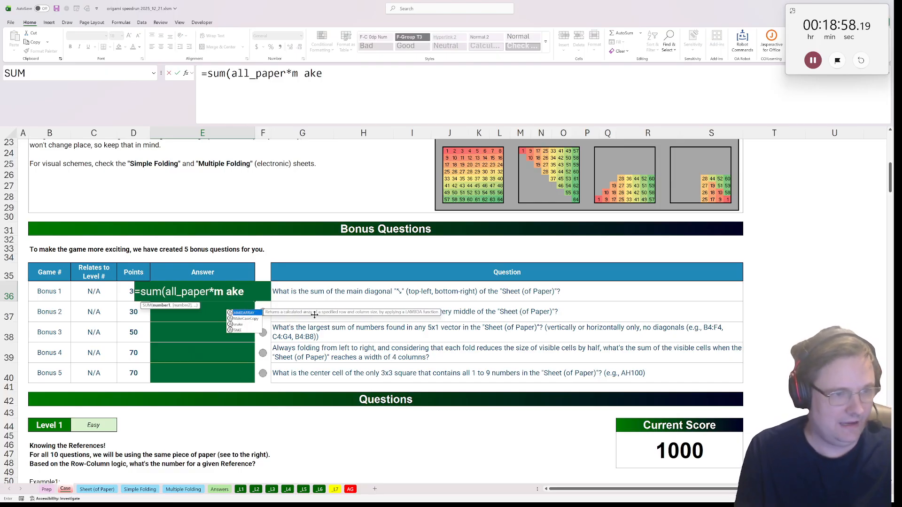
key(Tab)
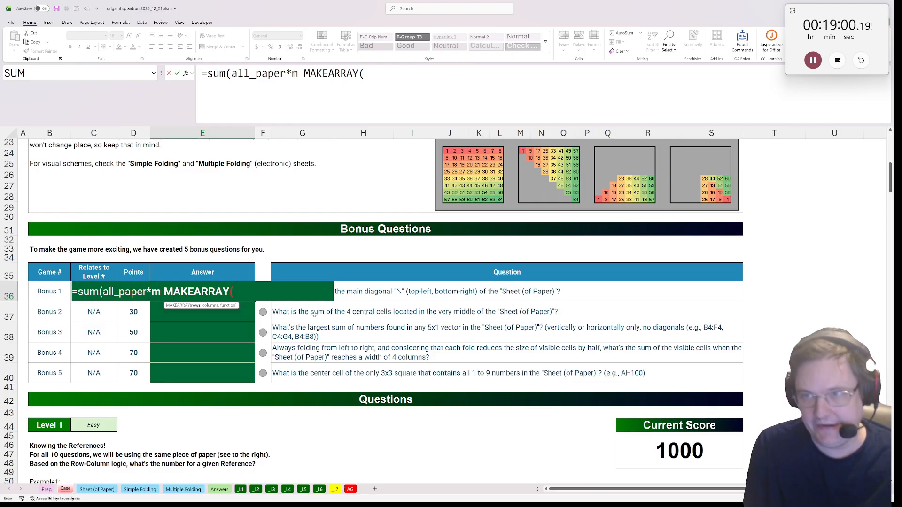
text(25)
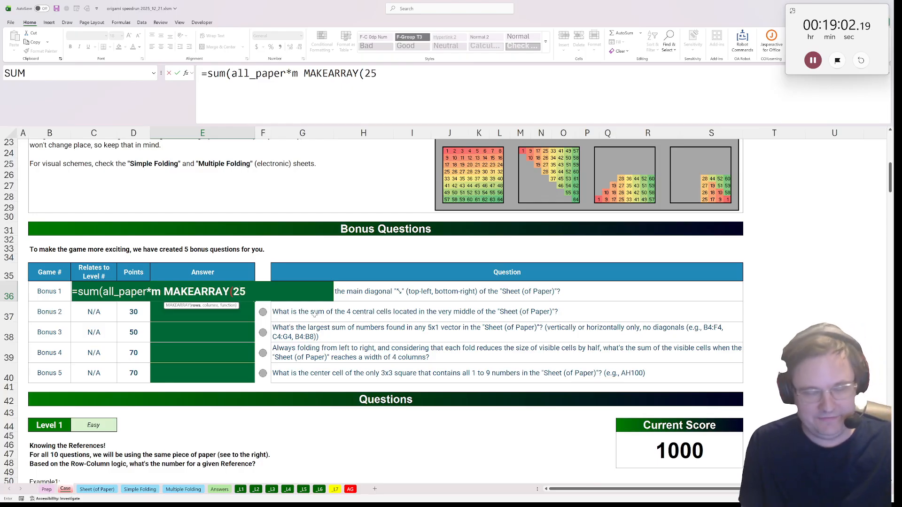
text(6,256,)
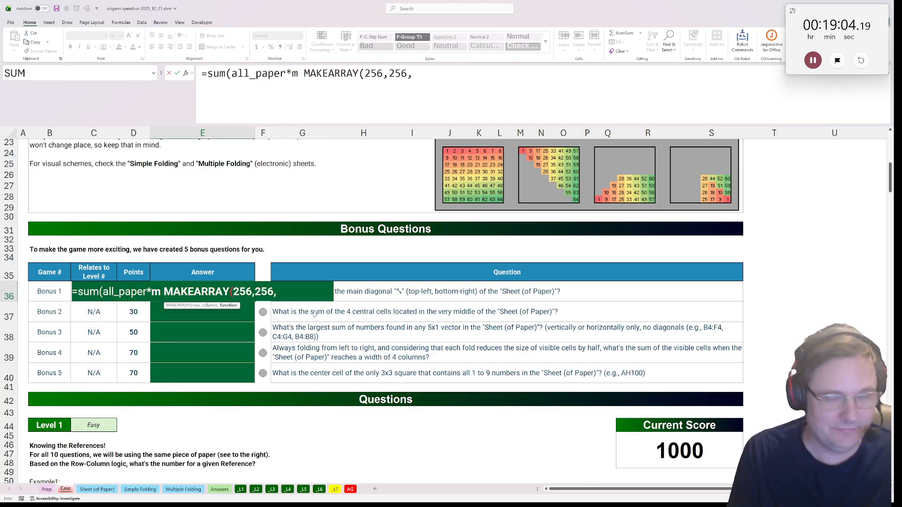
text(lambda()
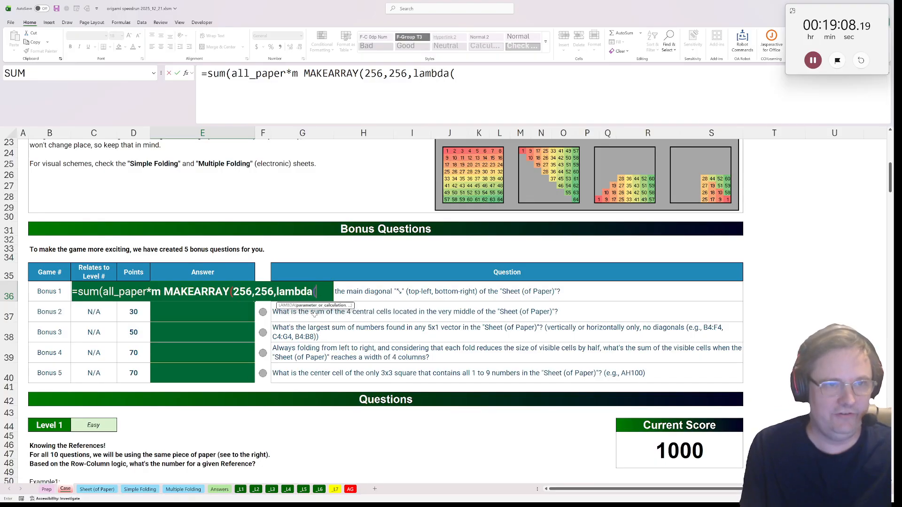
text(r,c,r)
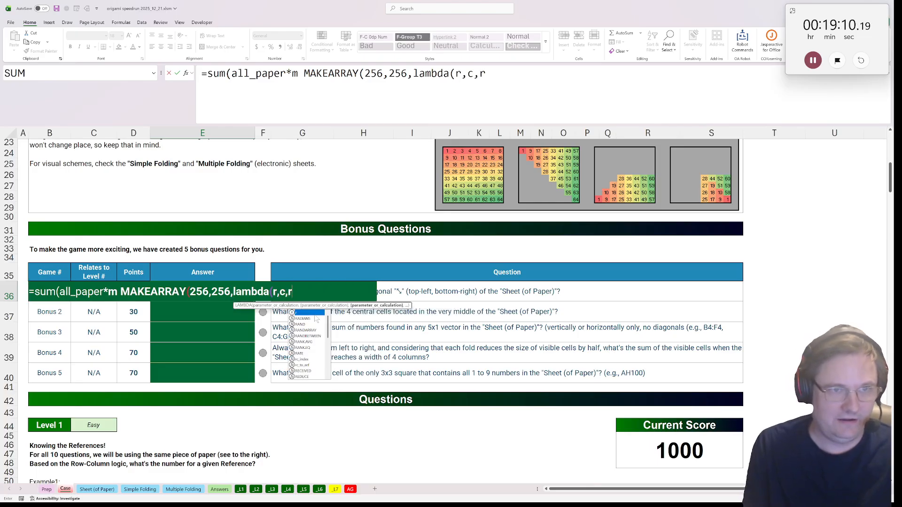
text(=c)))
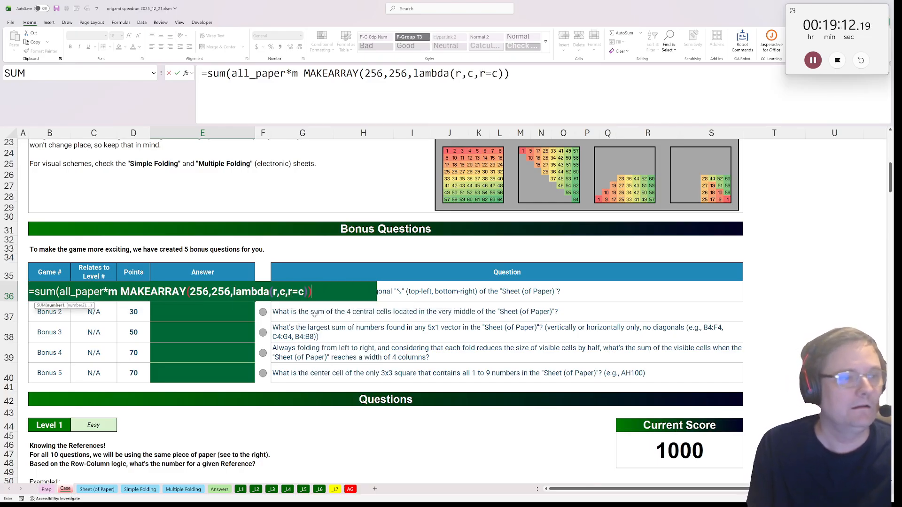
text())
Complete E36's MAKEARRAY with lambda(r,c,r=c) to pick out the main diagonal, and try to enter the formula
key(Return)
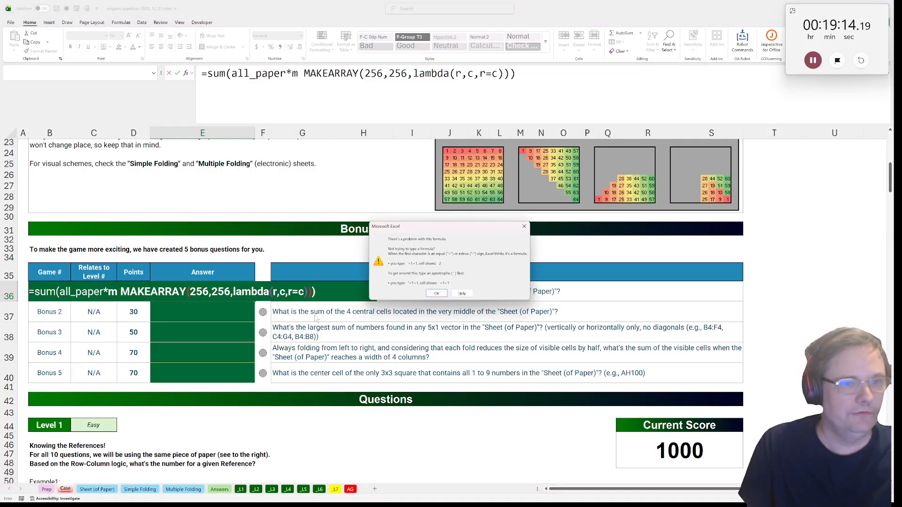
Remove the stray "m " before MAKEARRAY in E36's formula and enter it
key(Return)
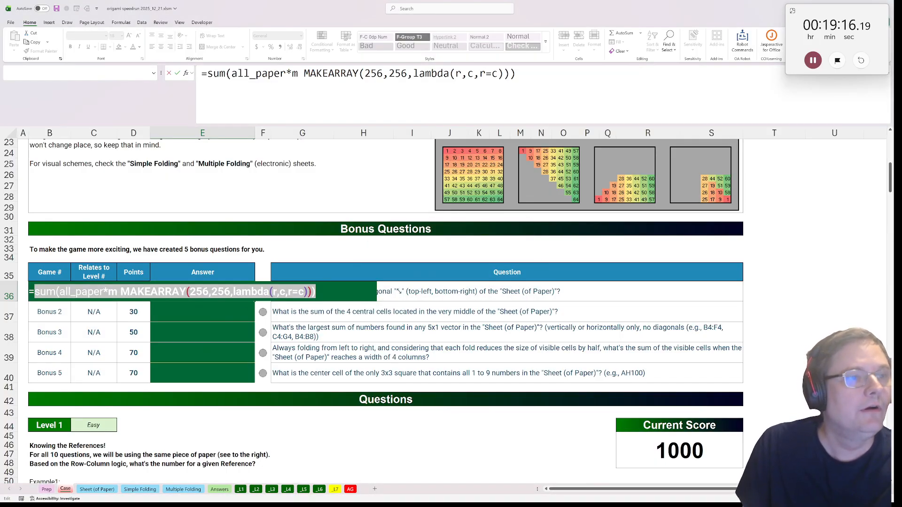
click(304, 74)
key(BackSpace)
key(BackSpace)
key(Return)
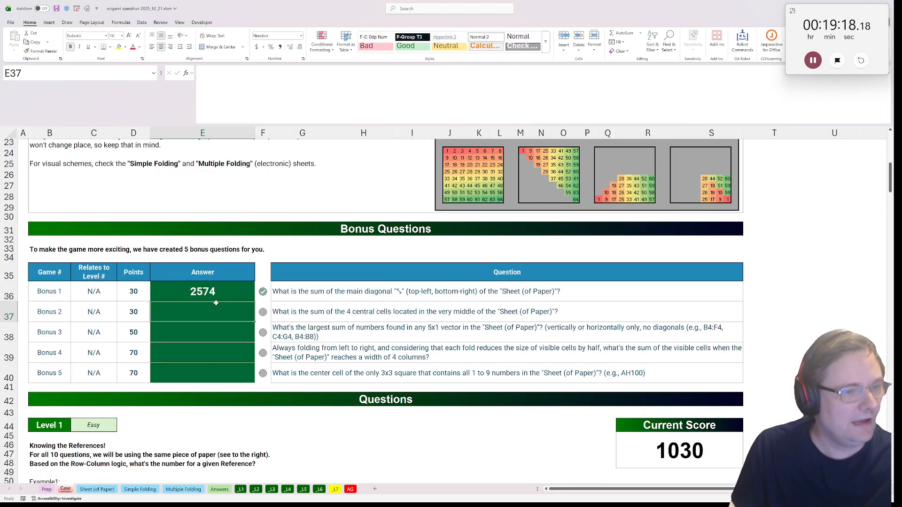
In E37, start Bonus 2's formula as =CHOOSECOLS(CHOOSEROWS(all_paper
text(=choose)
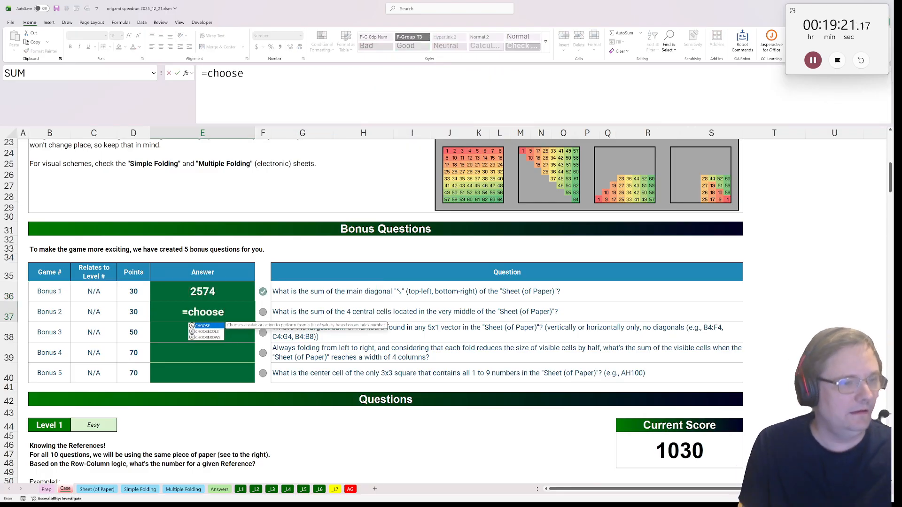
key(Down)
key(Tab)
text(choo)
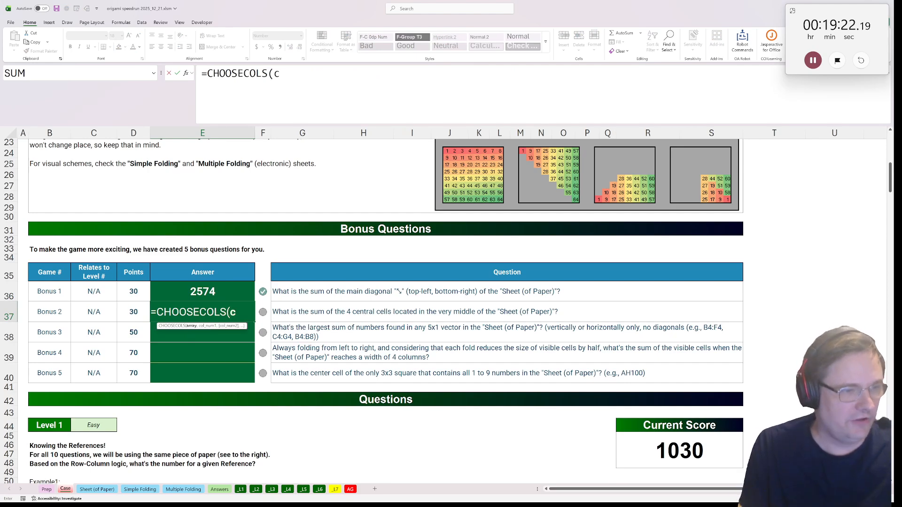
key(Down)
key(Tab)
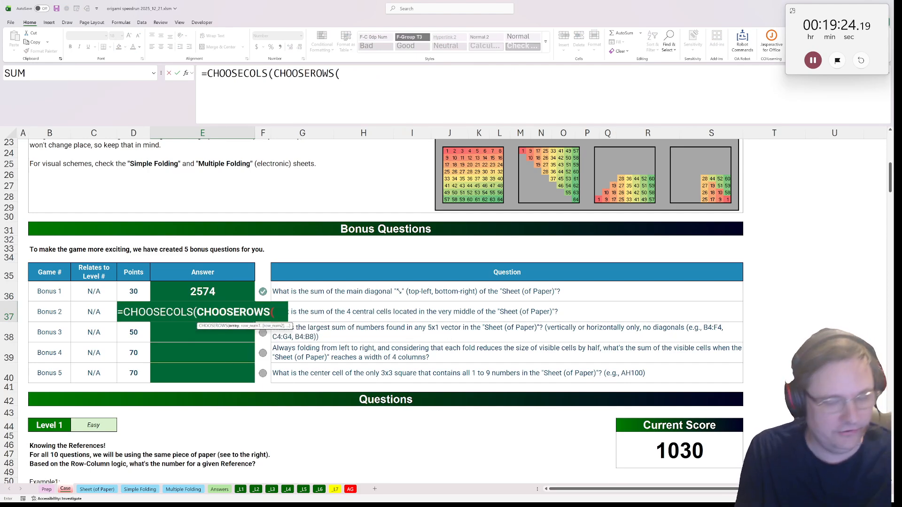
text(all_paper)
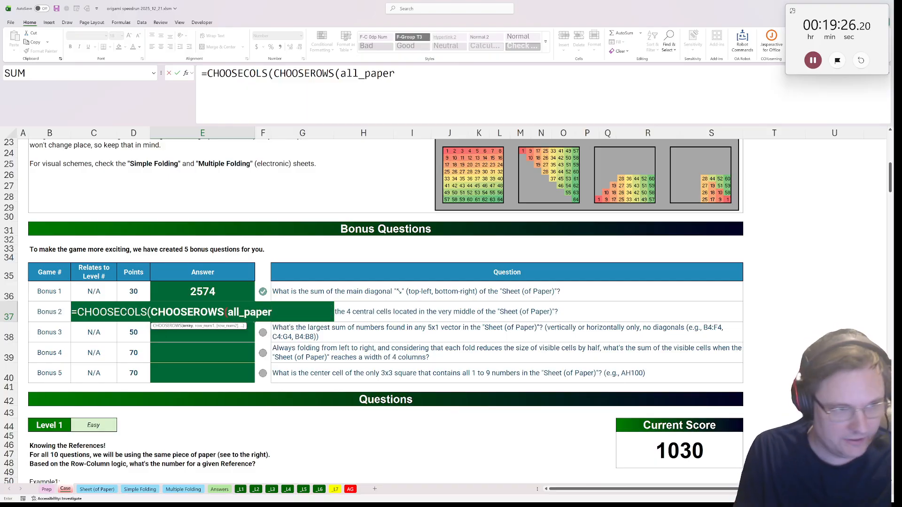
text(,)
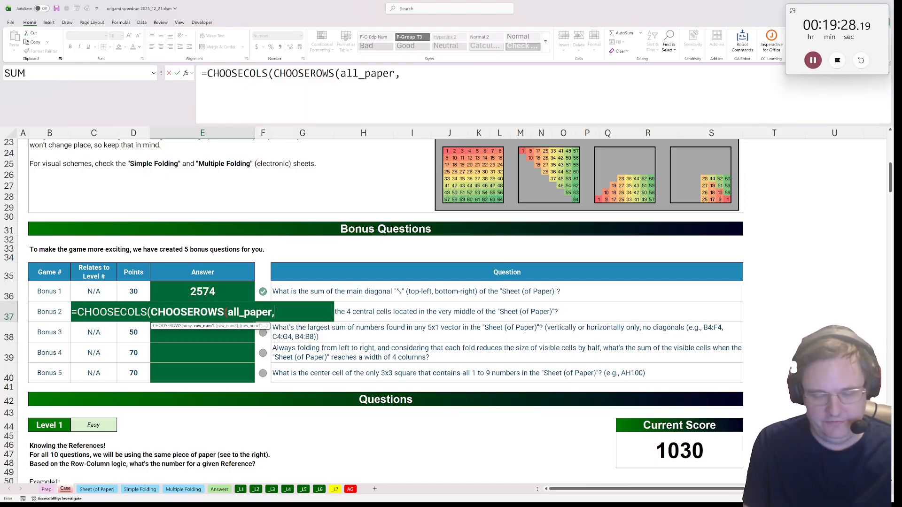
text(128,129)
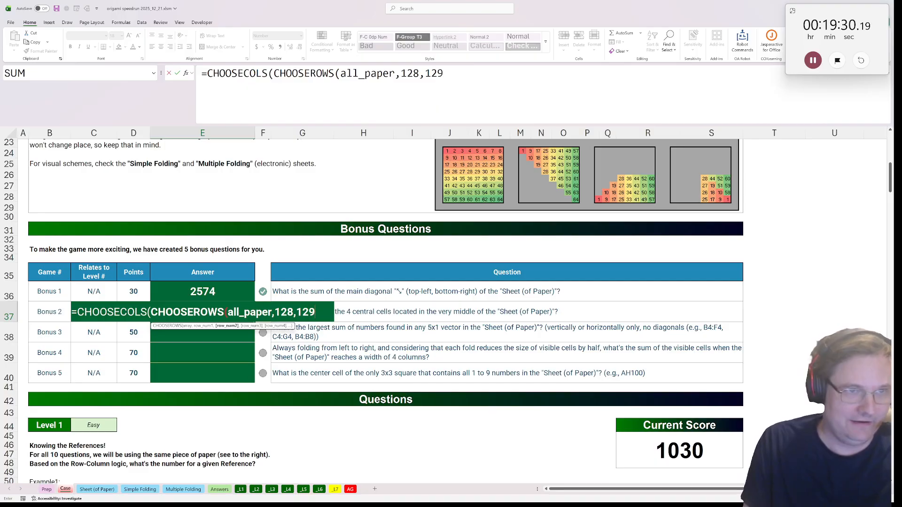
text(),)
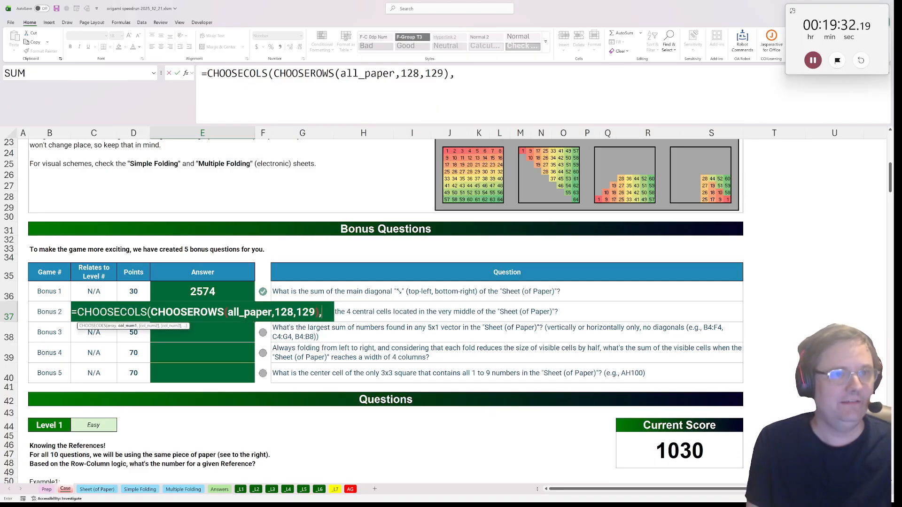
text(128,129))
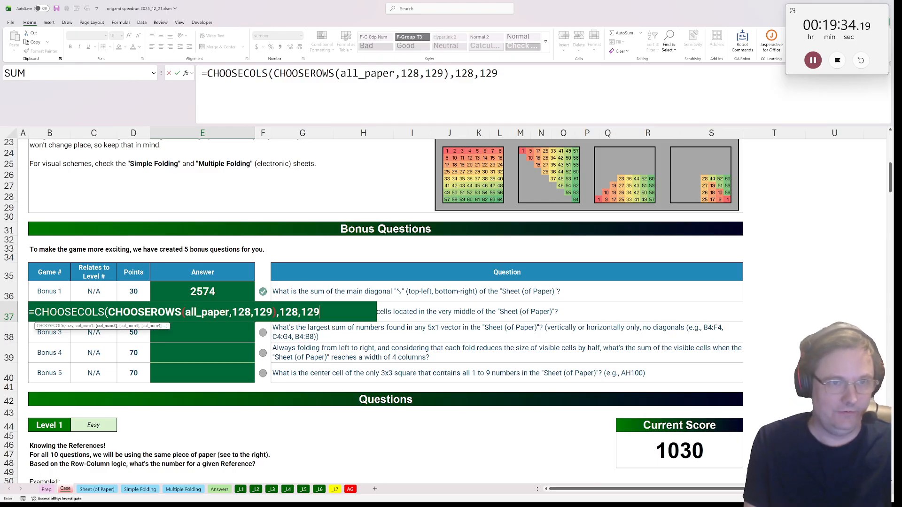
text())
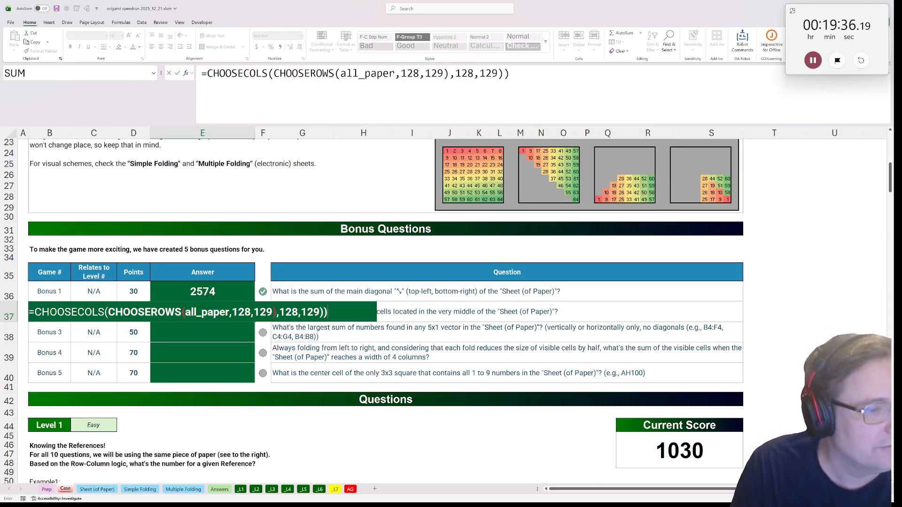
Wrap E37's CHOOSECOLS formula in SUM to total the four central cells of all_paper, and enter it
key(BackSpace)
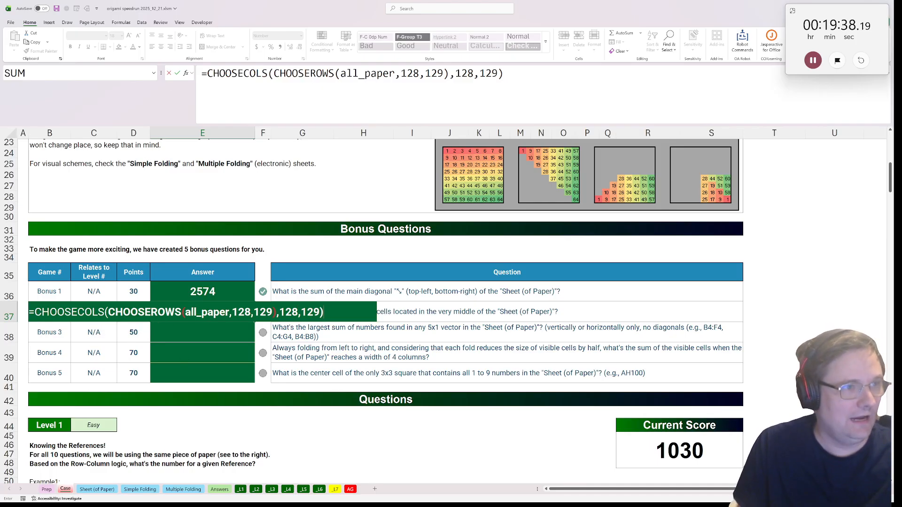
click(297, 68)
text(sum()
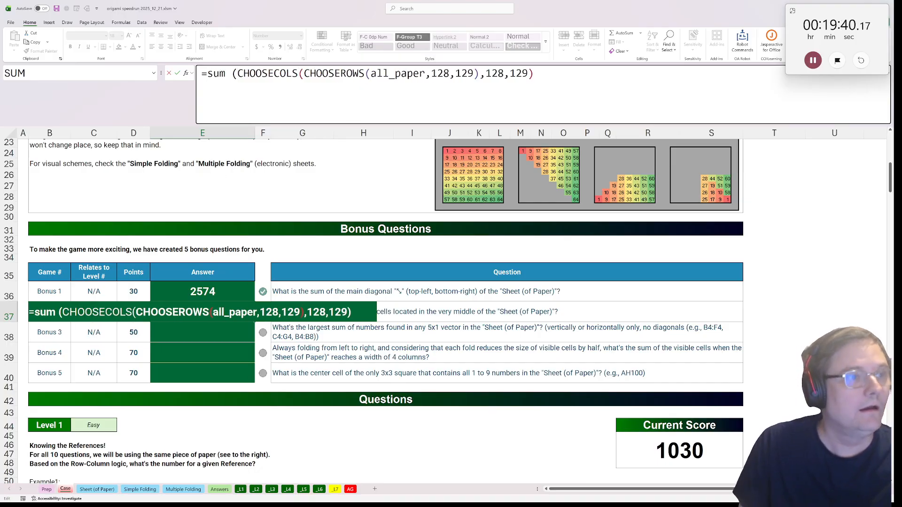
key(BackSpace)
text(()
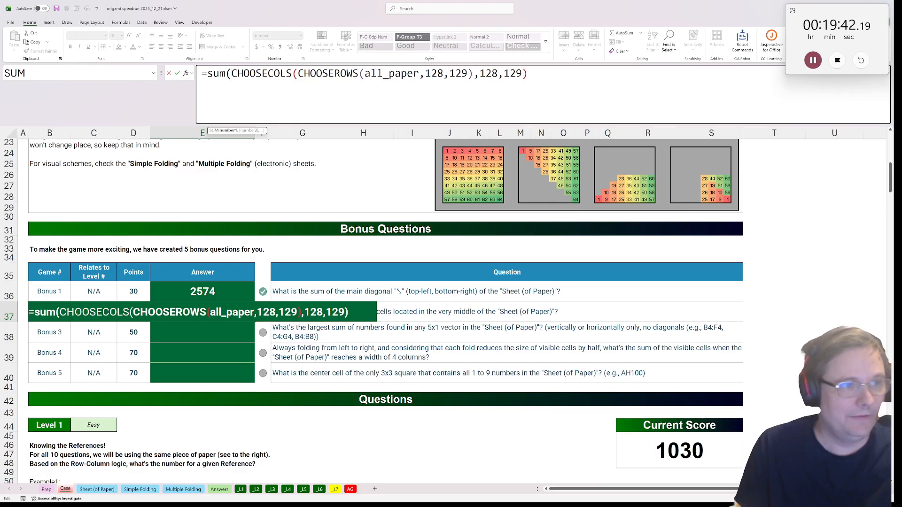
text())
key(ctrl+Return)
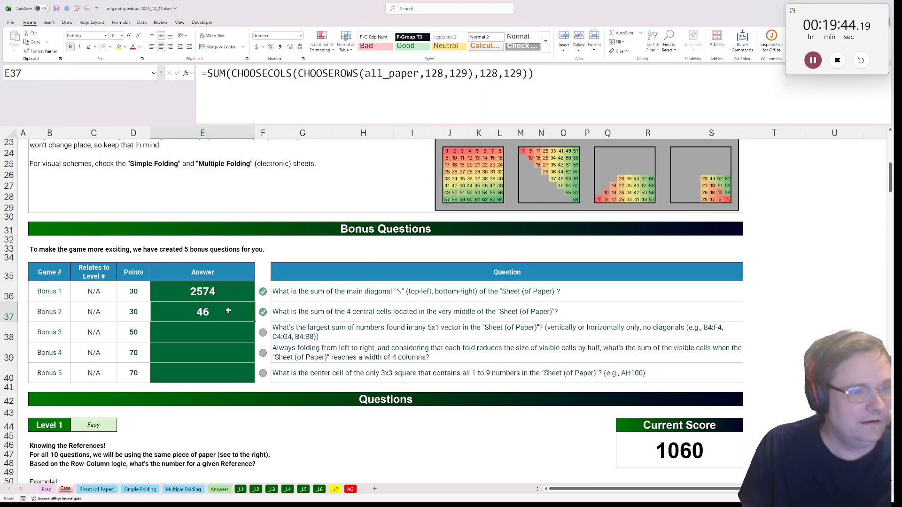
Create a copy of the Sheet (of Paper) sheet in front of the Prep sheet
click(216, 344)
click(211, 332)
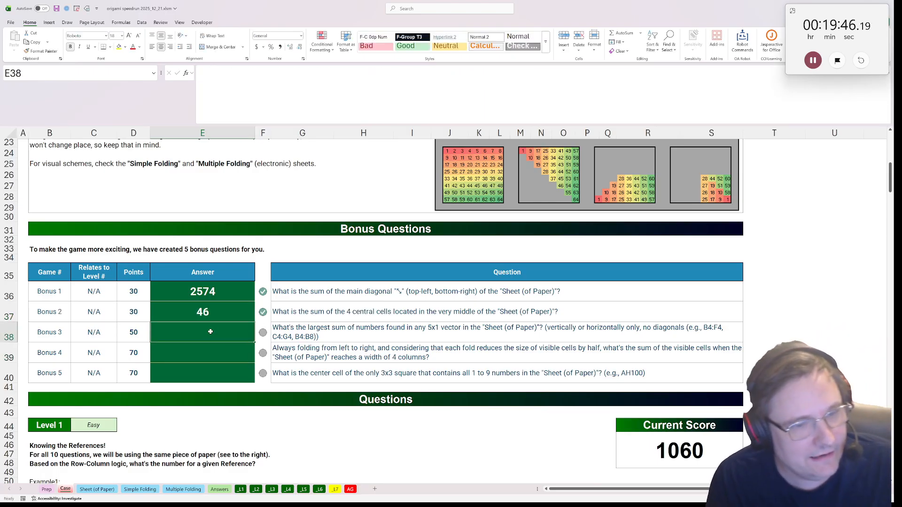
right_click(88, 489)
click(115, 407)
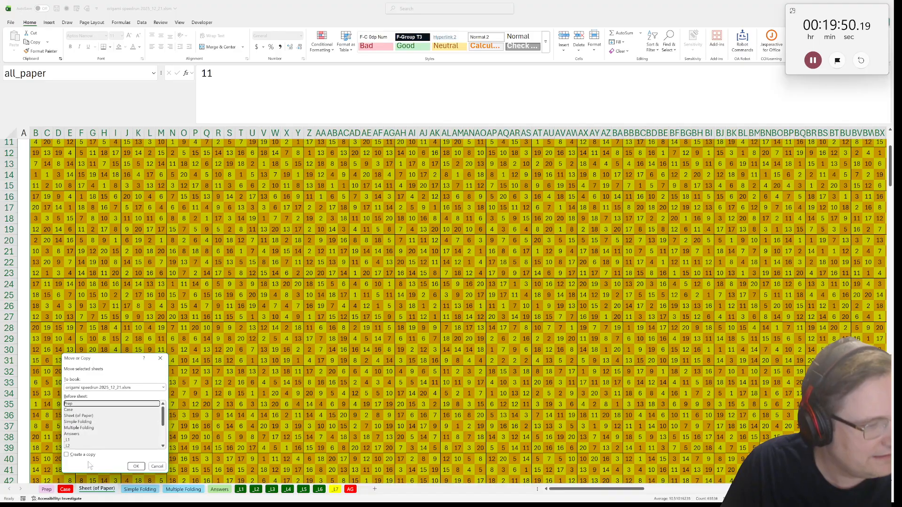
click(83, 455)
click(137, 466)
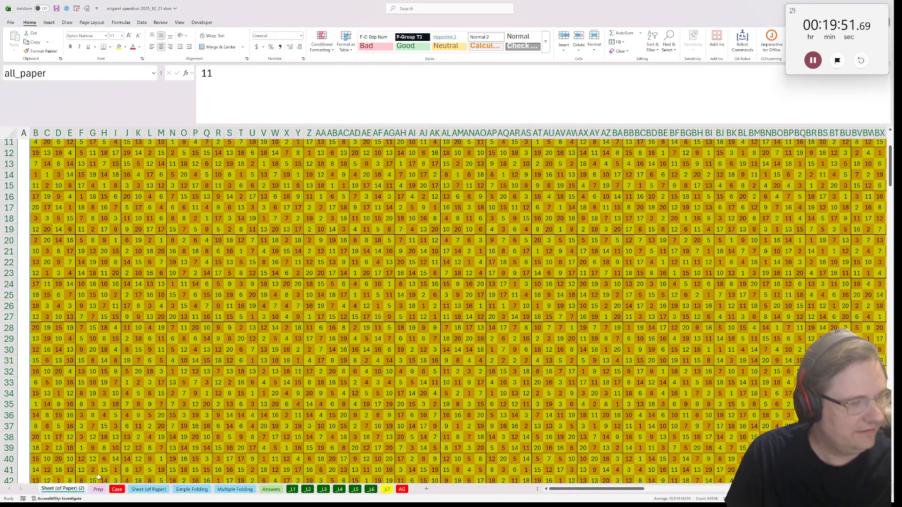
Duplicate the copied paper sheet once more and name the two copies r and c
right_click(71, 490)
click(96, 409)
click(86, 461)
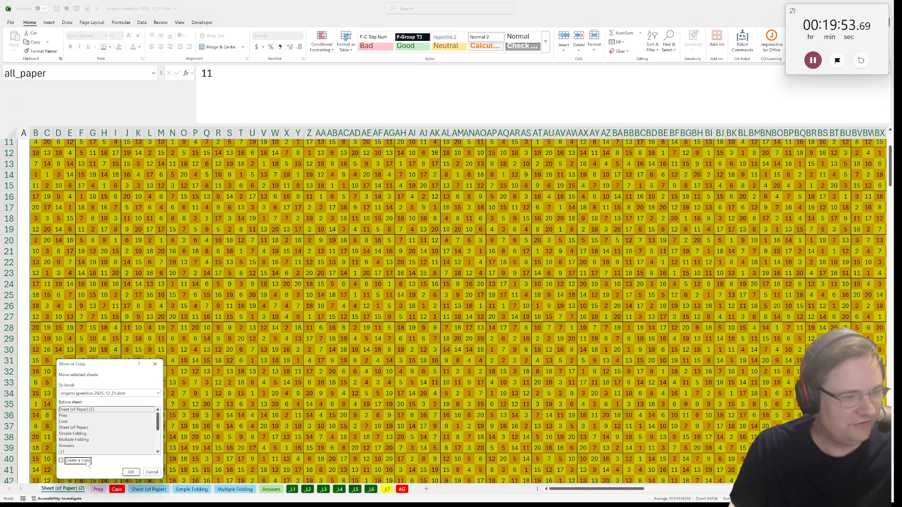
click(131, 472)
click(108, 490)
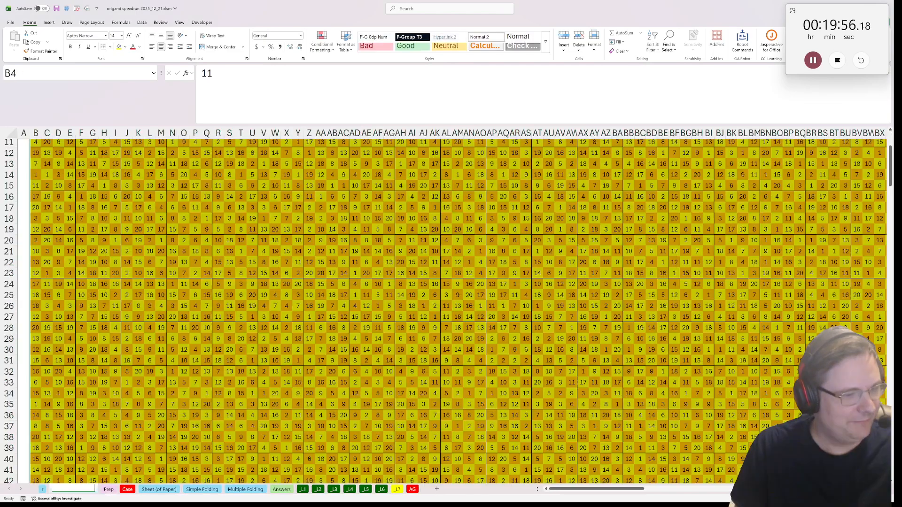
In B4 of sheet c, enter =SUM('Sheet (of Paper)'!B4:B8) to total five cells vertically
scroll(52, 207, up, 4)
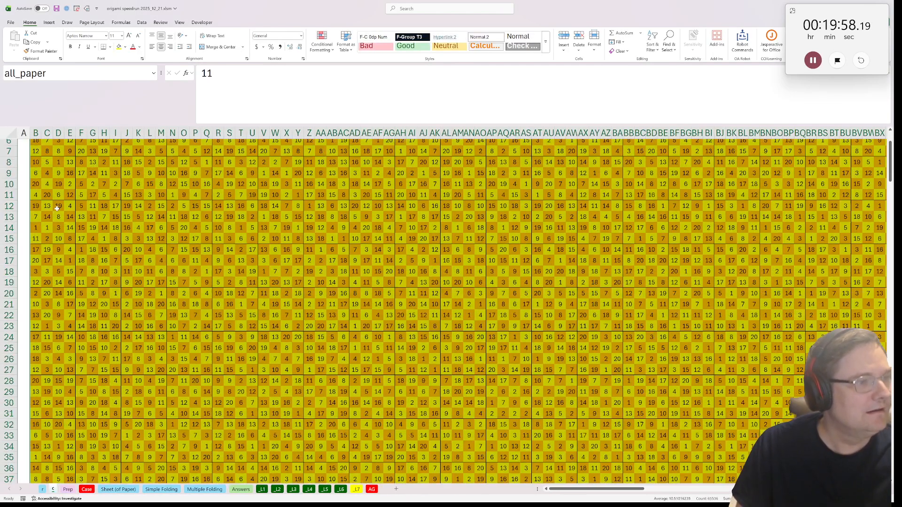
click(23, 215)
click(36, 172)
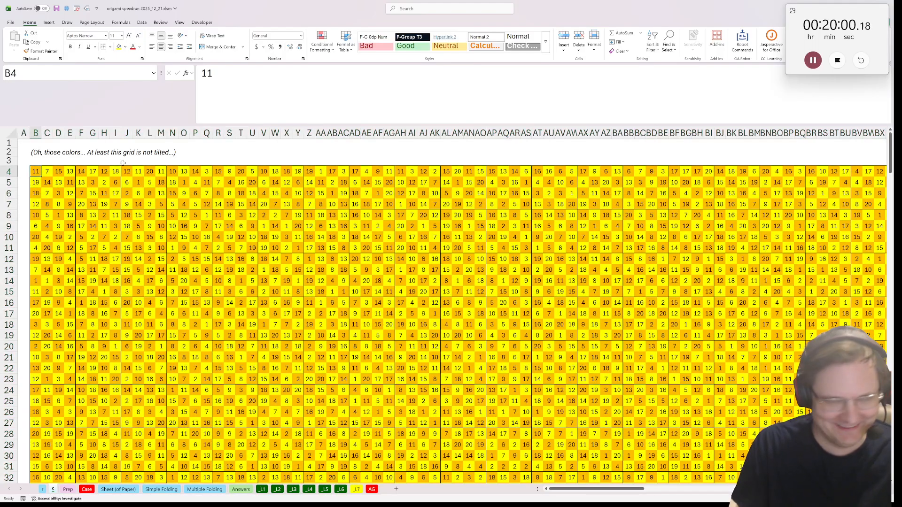
text(=sum()
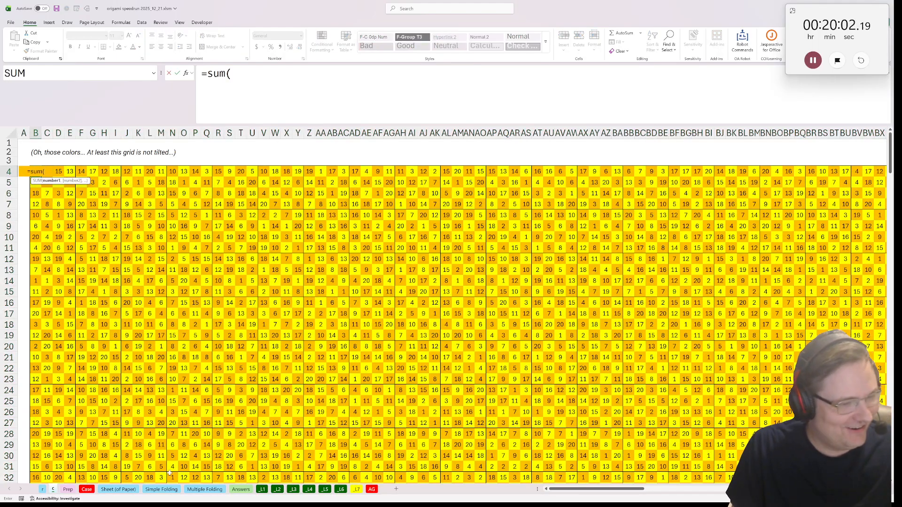
click(118, 489)
scroll(71, 281, up, 4)
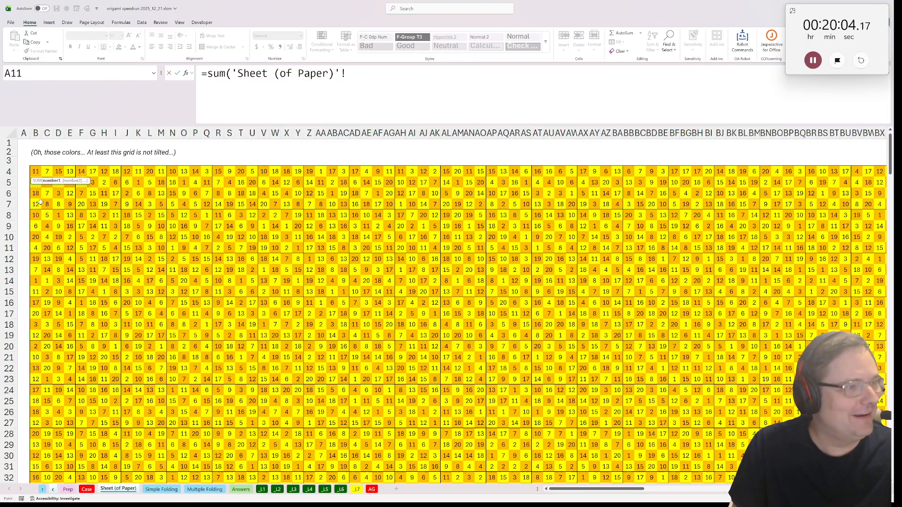
click(37, 162)
drag(36, 173, 36, 215)
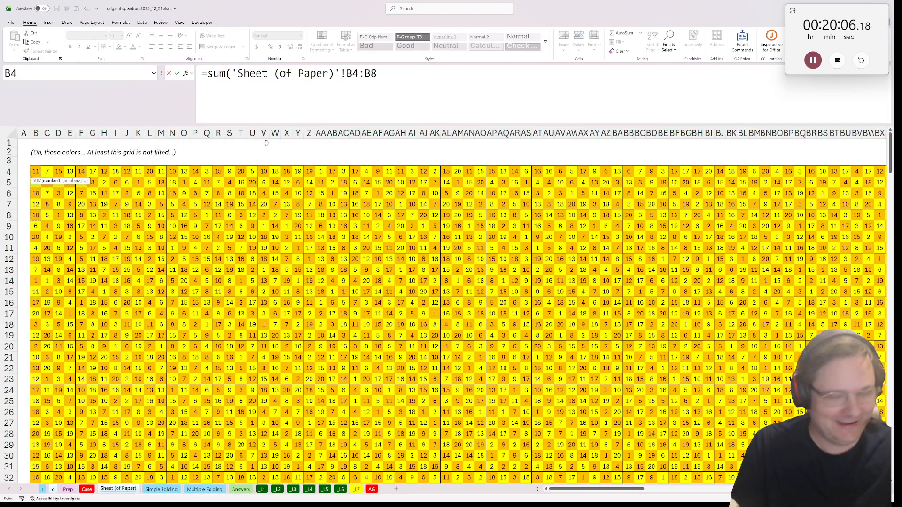
text())
key(ctrl+Return)
Copy sheet c's B4 formula over the entire number grid
key(ctrl+c)
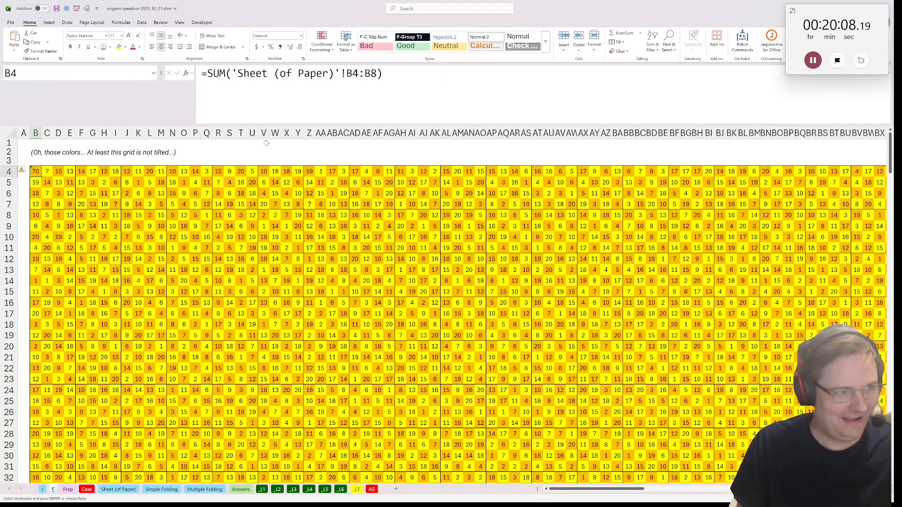
key(ctrl+shift+Down)
key(ctrl+shift+Right)
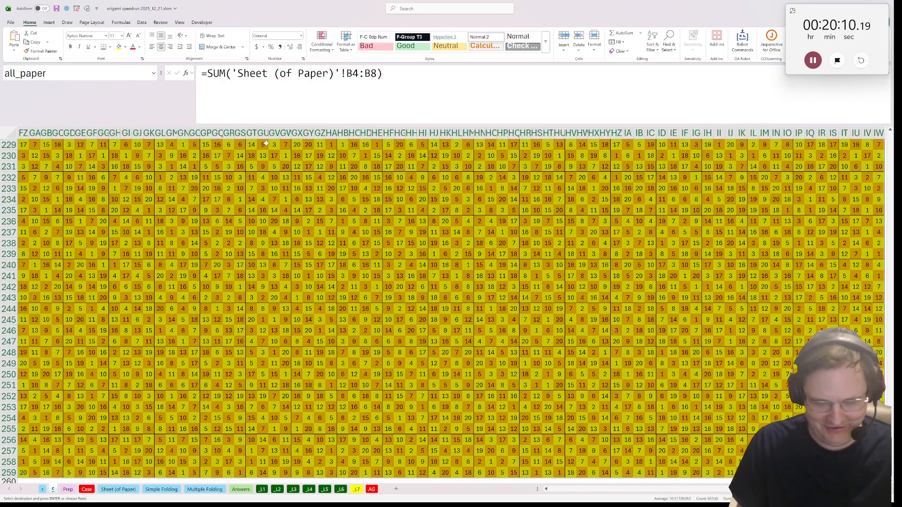
key(ctrl+v)
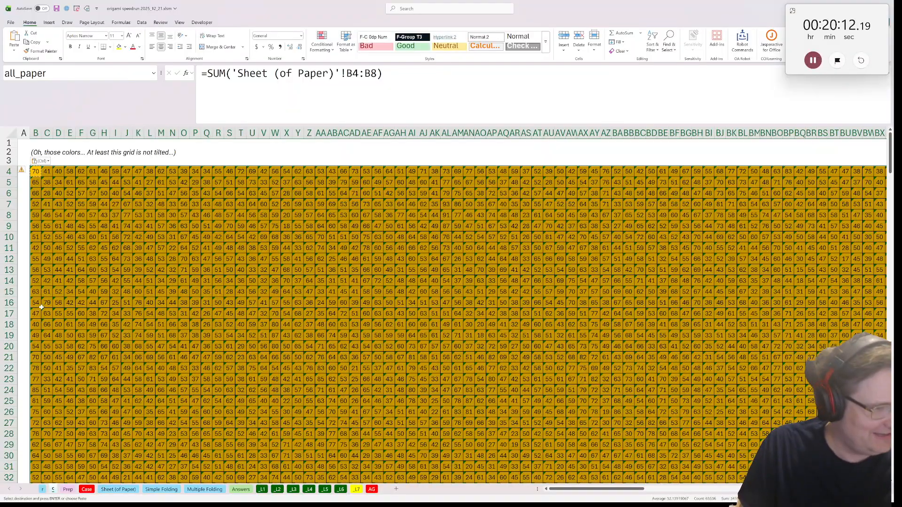
In B4 of sheet r, enter =SUM('Sheet (of Paper)'!B4:F4) to total five cells horizontally
click(43, 490)
scroll(31, 211, up, 4)
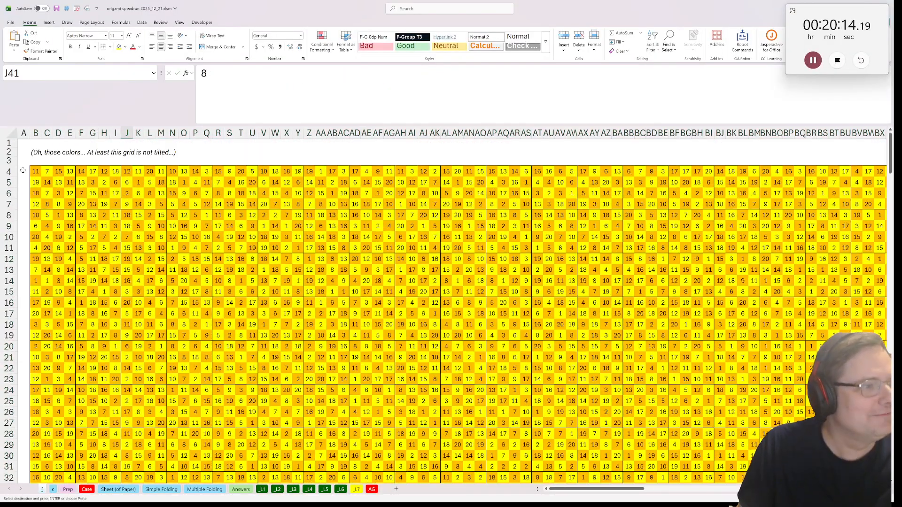
click(36, 171)
text(=sum()
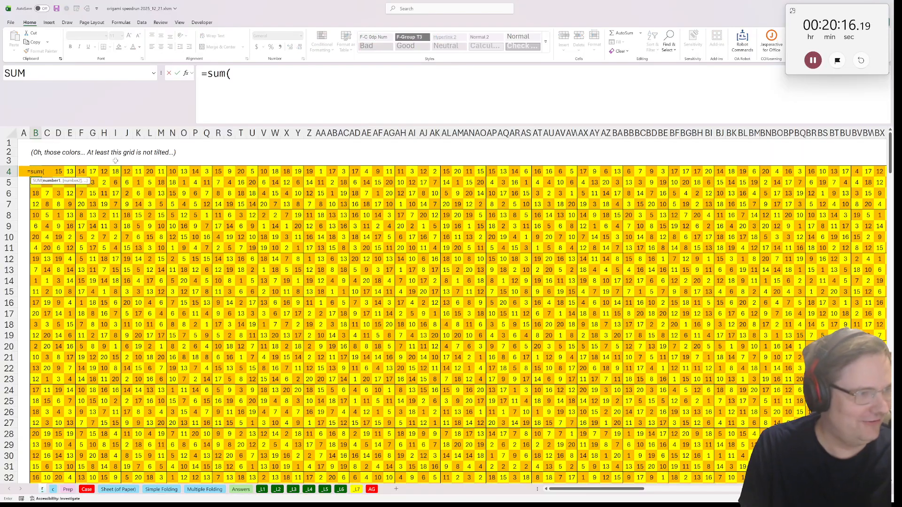
click(115, 489)
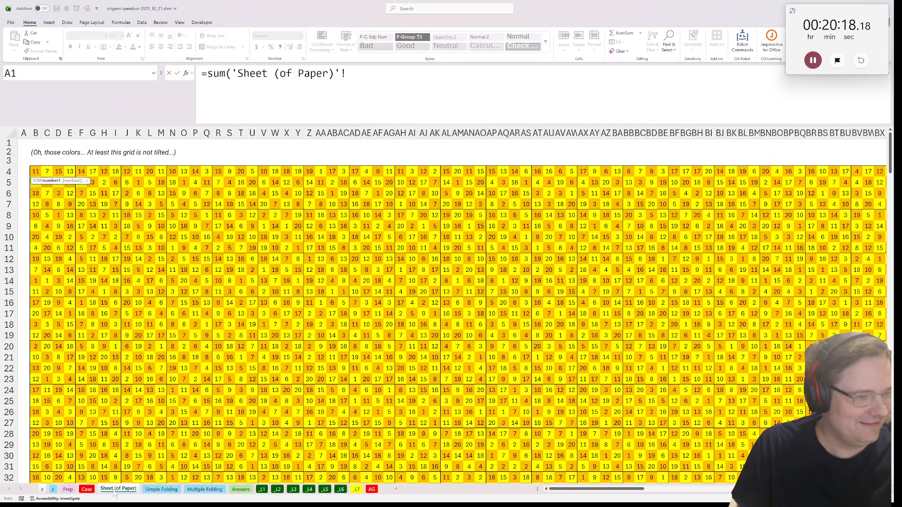
drag(39, 172, 81, 172)
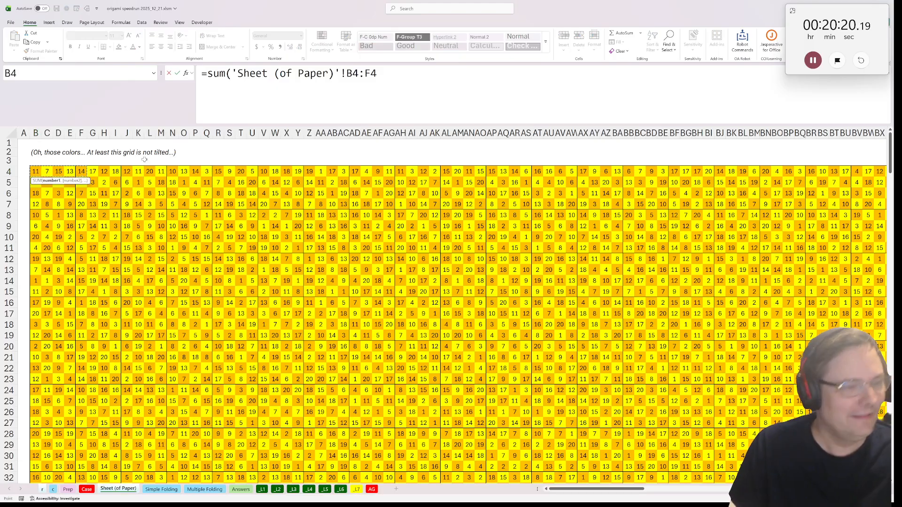
text())
key(Return)
key(Up)
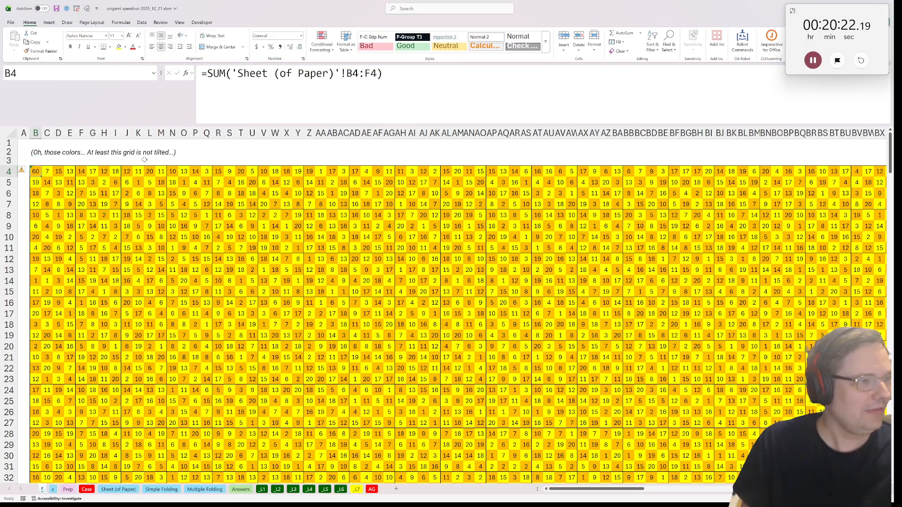
Copy sheet r's B4 formula over its entire number grid
key(ctrl+c)
key(ctrl+shift+End)
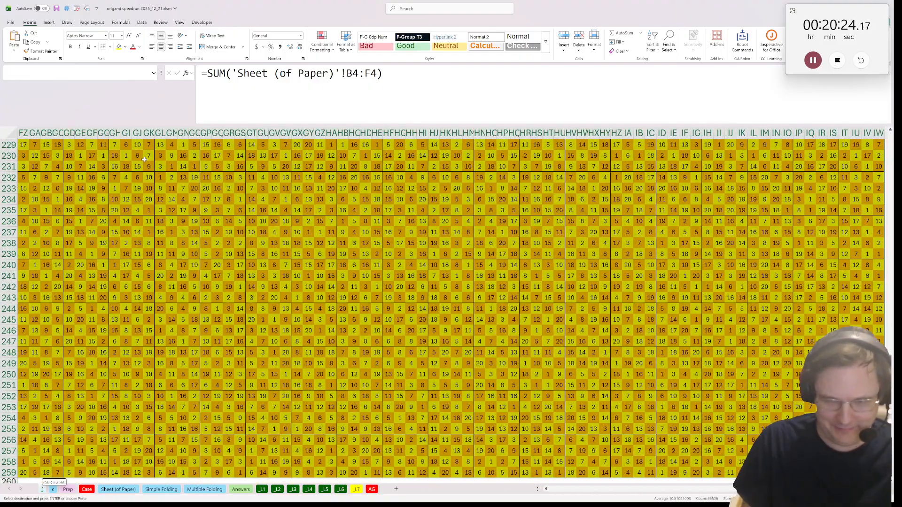
key(ctrl+v)
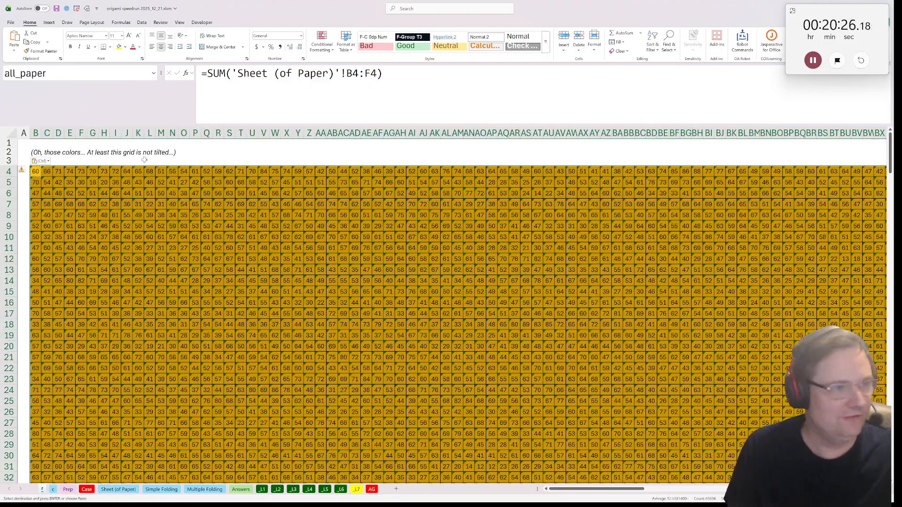
click(38, 171)
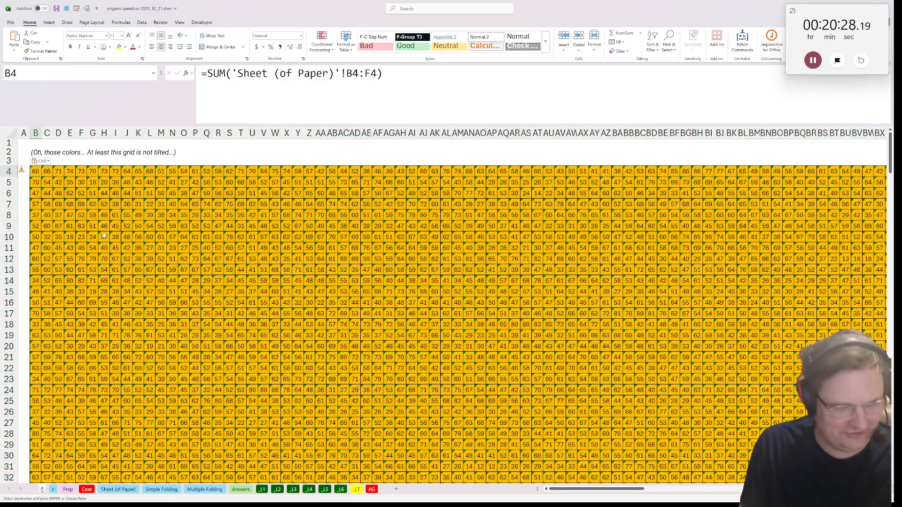
Answer Bonus 3 in E38 of the Case sheet with =MAX('r'!1:1048576,'c'!1:1048576), taking all cells of both helper sheets
click(86, 489)
text(=max()
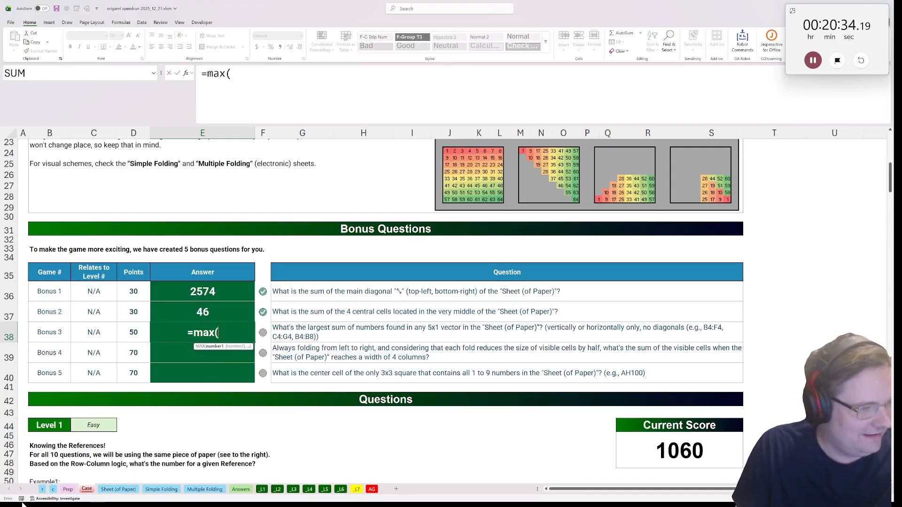
click(42, 489)
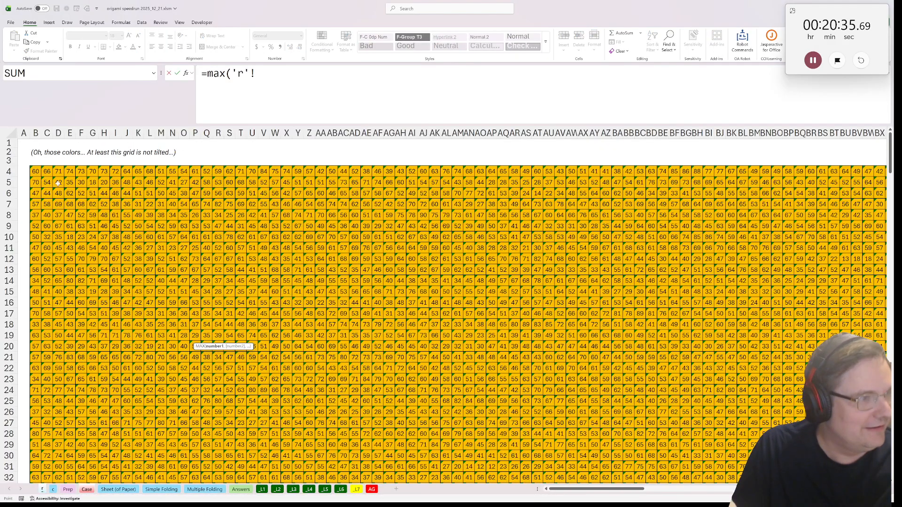
click(7, 136)
text(,)
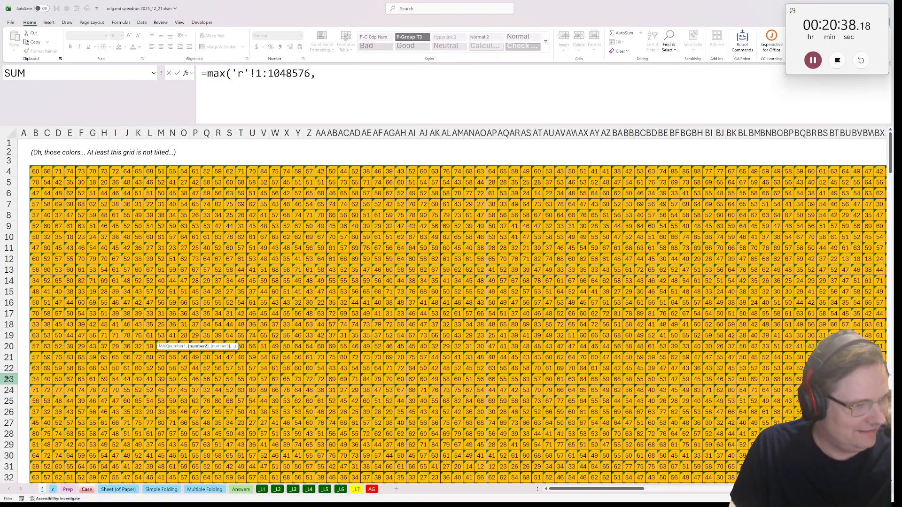
click(53, 488)
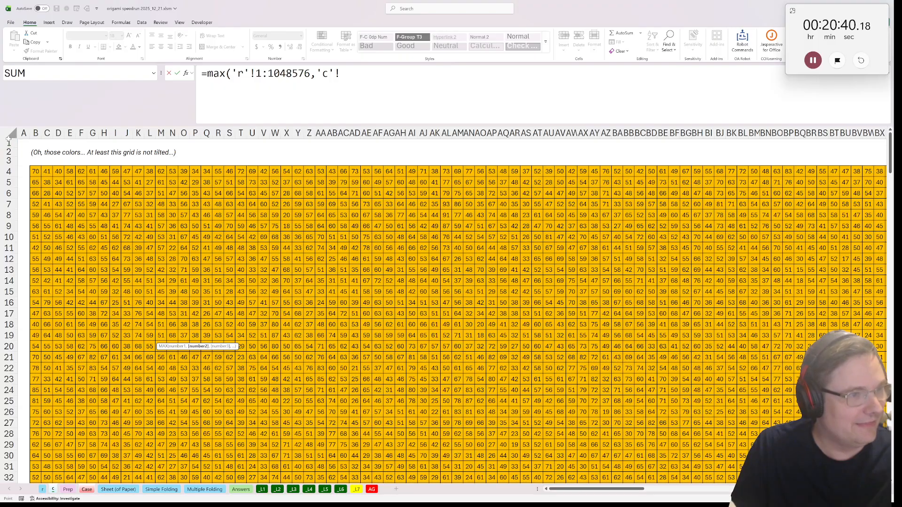
click(9, 134)
text())
key(Return)
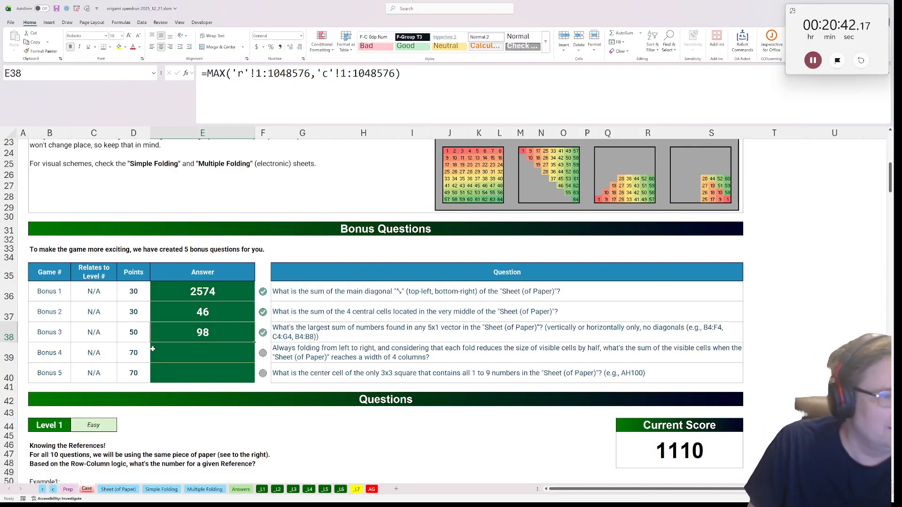
Create another copy of the Sheet (of Paper) sheet at the front of the workbook and select its cell B4
click(215, 345)
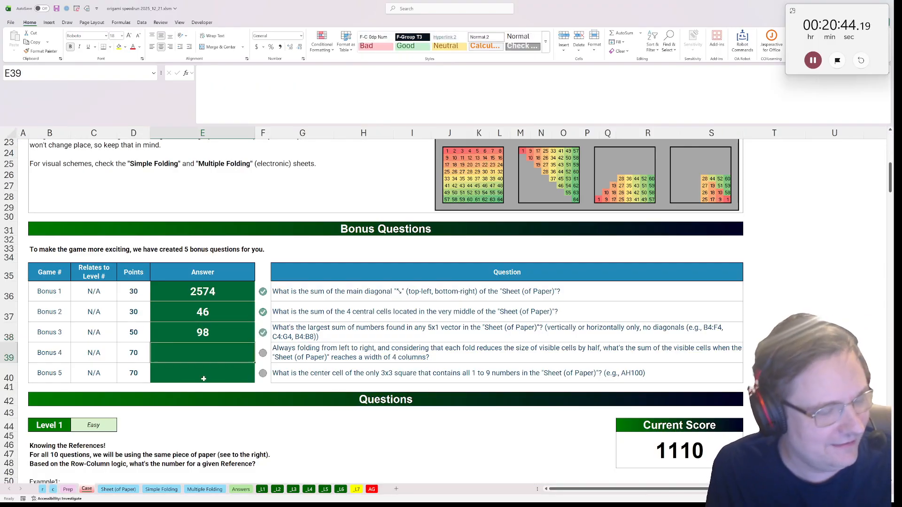
click(209, 375)
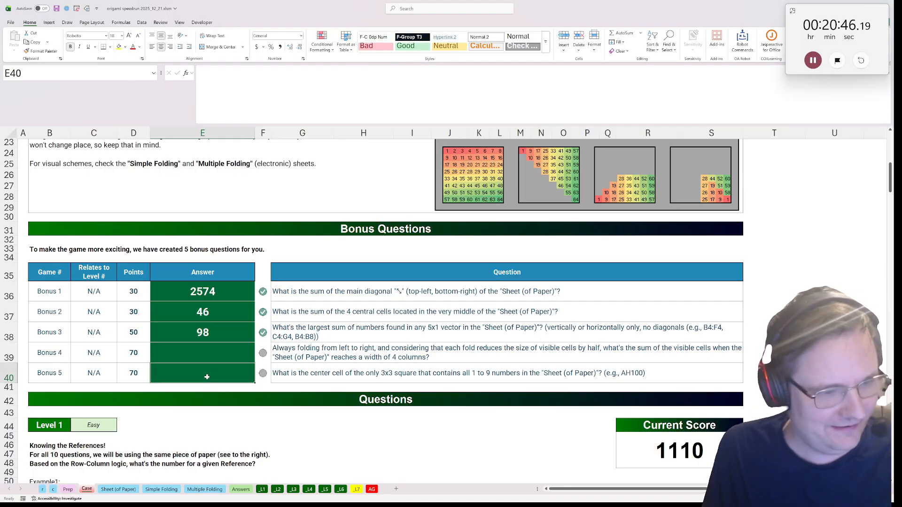
right_click(118, 488)
click(146, 412)
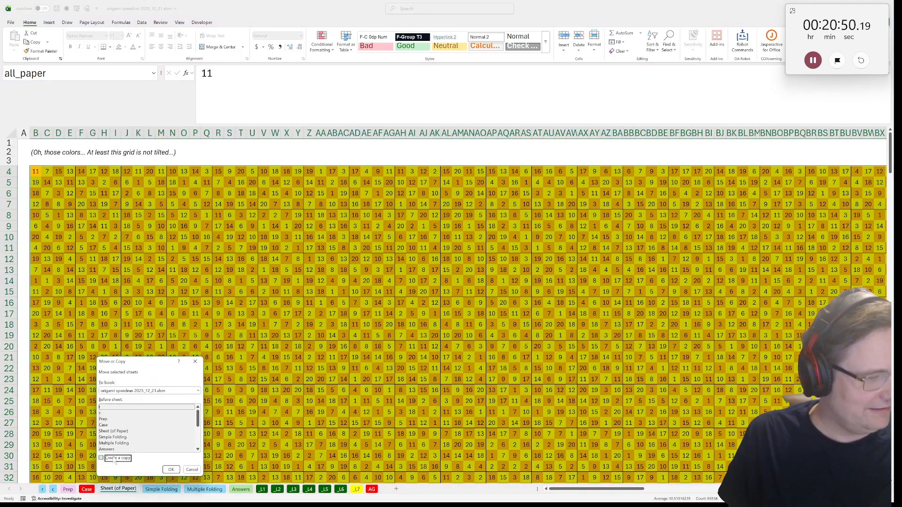
click(102, 458)
click(170, 470)
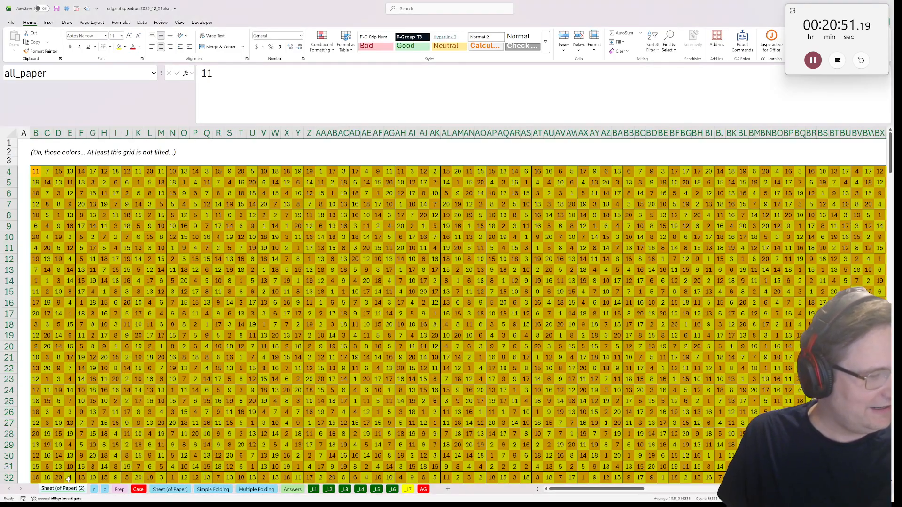
click(35, 171)
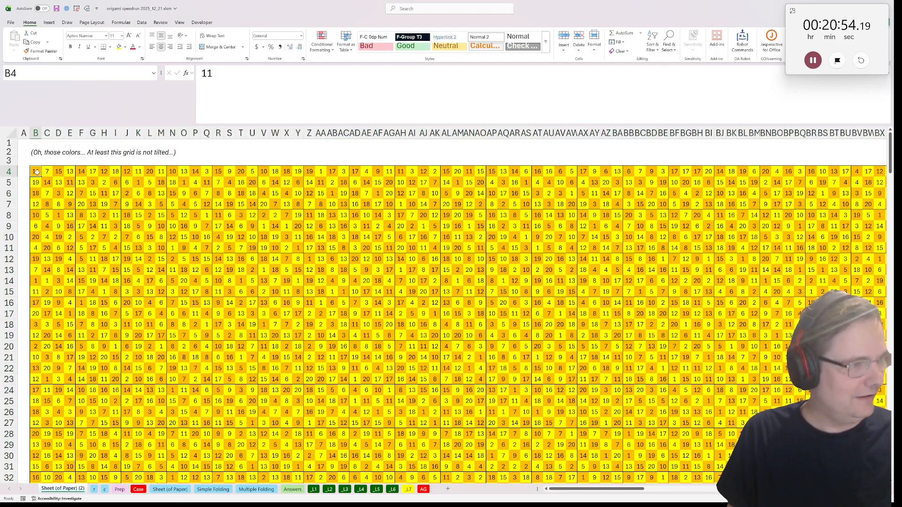
Clear the block B4:G8 in the copied Sheet (of Paper) sheet and select C5 for a new formula
drag(36, 172, 93, 215)
key(Delete)
click(50, 185)
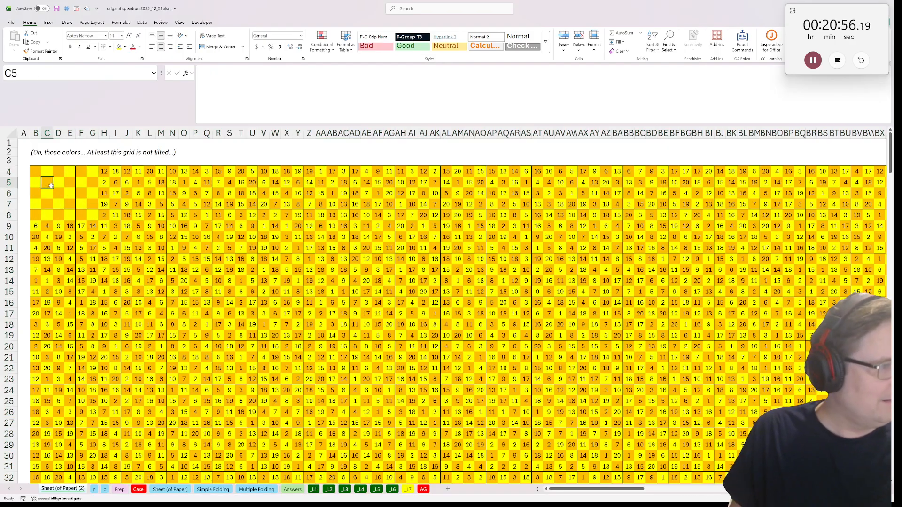
text(=SUM)
key(BackSpace)
key(BackSpace)
key(BackSpace)
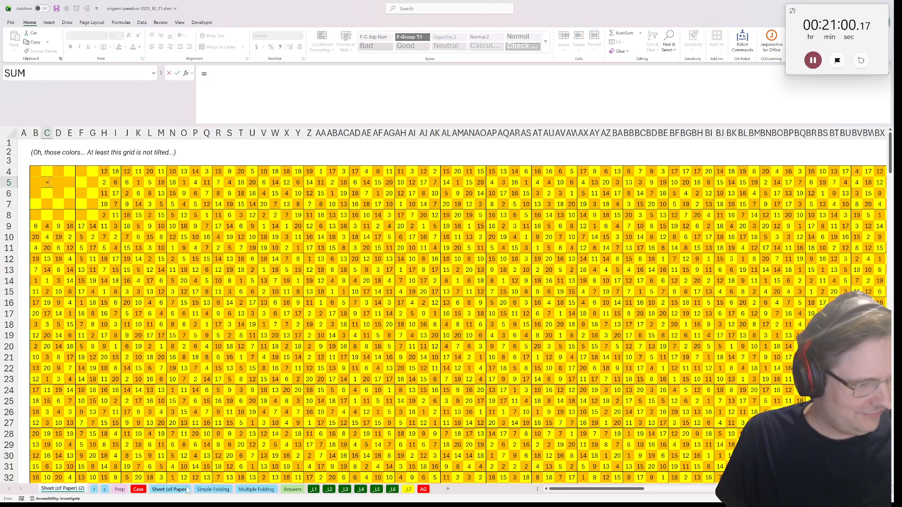
click(169, 488)
drag(36, 172, 64, 203)
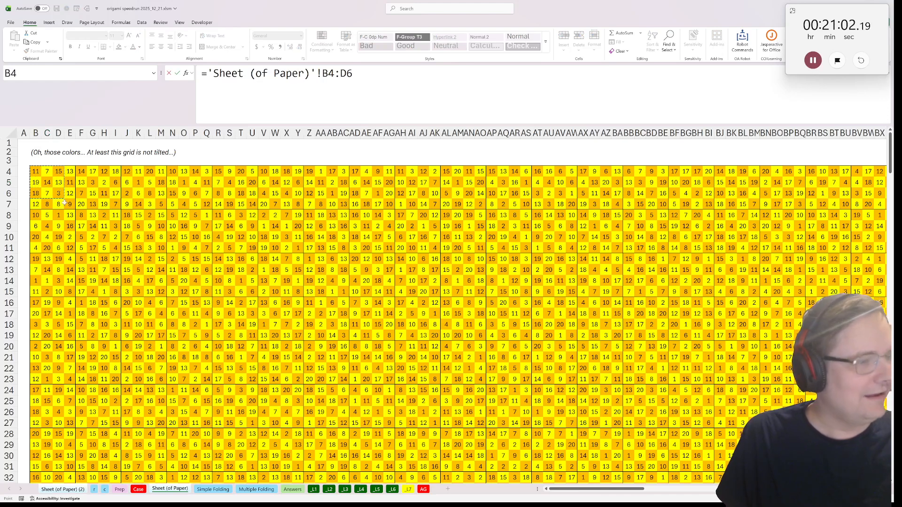
key(Return)
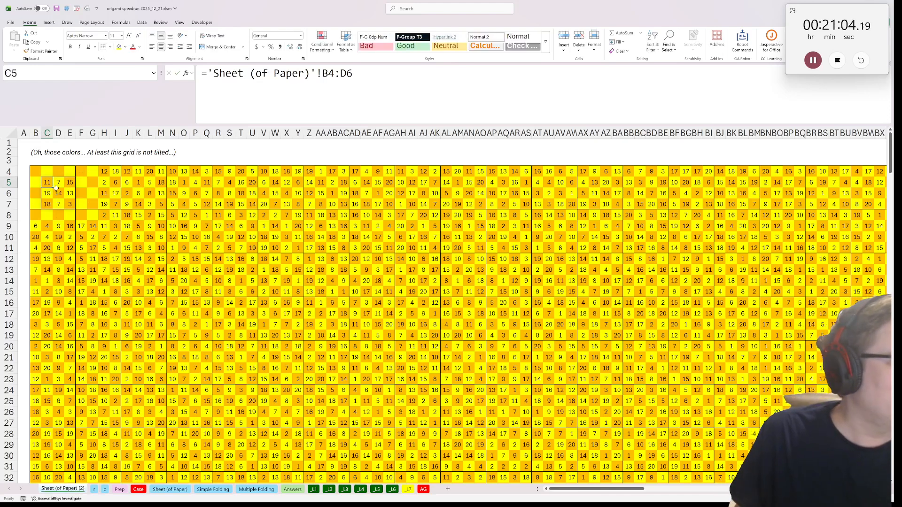
key(Delete)
In C5 of Sheet (of Paper) (2), enter ='Sheet (of Paper)'!B4:D6 to pull in the original sheet's 3x3 block
text(=)
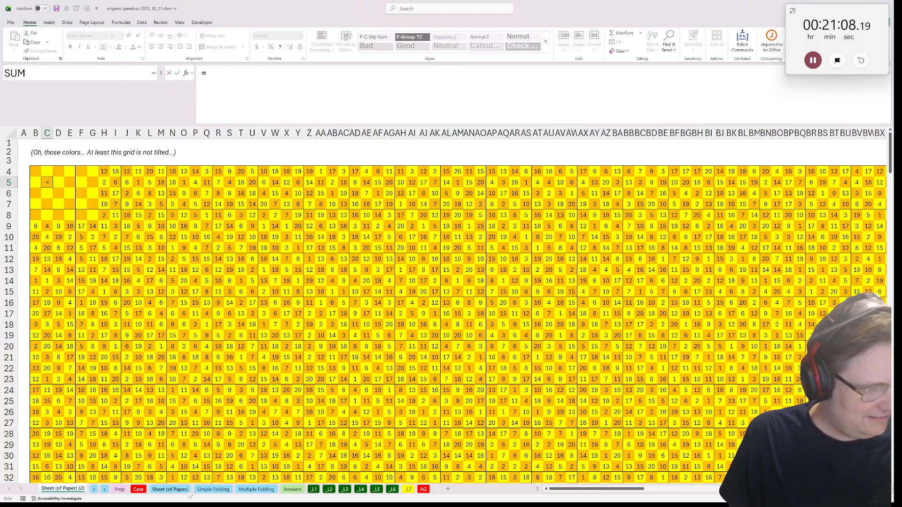
click(170, 489)
click(36, 172)
drag(37, 171, 58, 193)
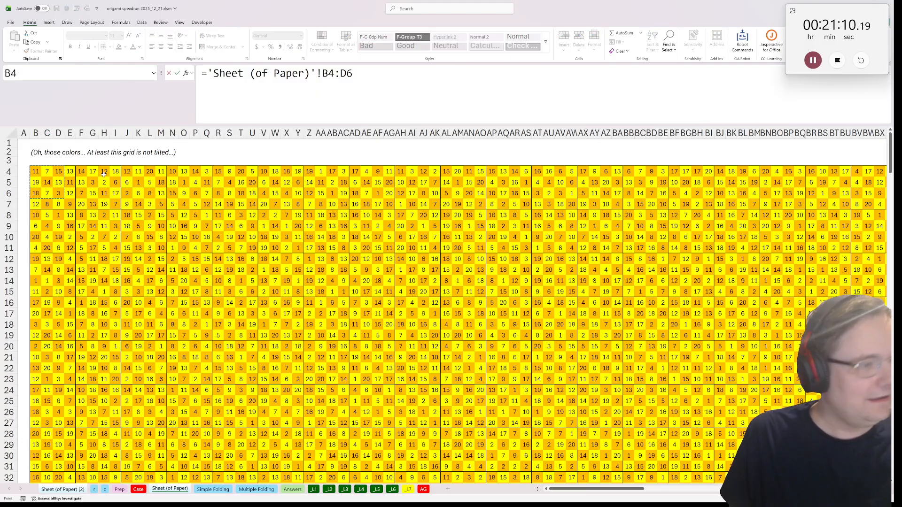
key(Return)
key(Up)
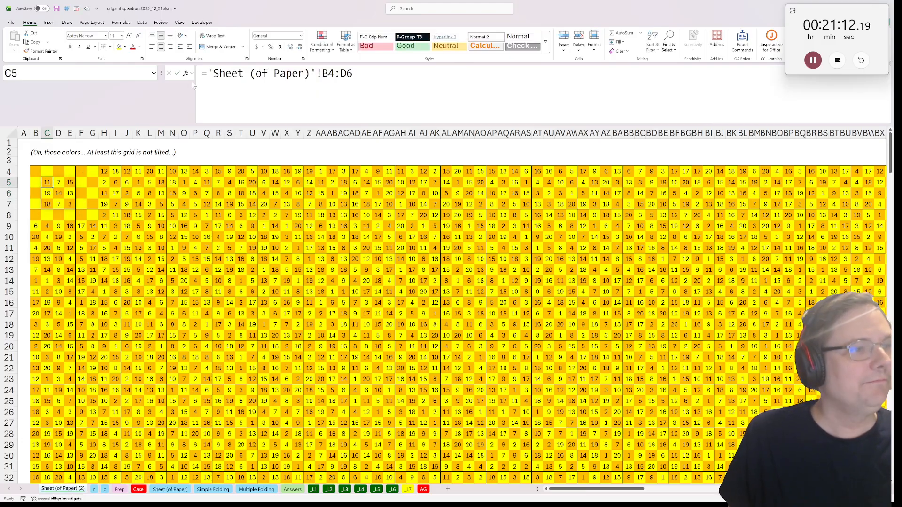
Wrap C5's reference in TOCOL so that the 3x3 block becomes a single column
click(207, 75)
text(tocol()
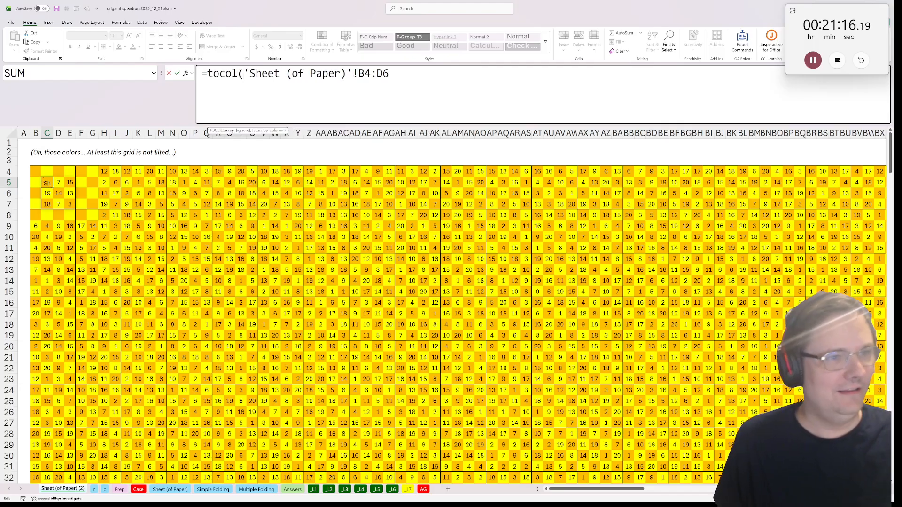
text())
key(Return)
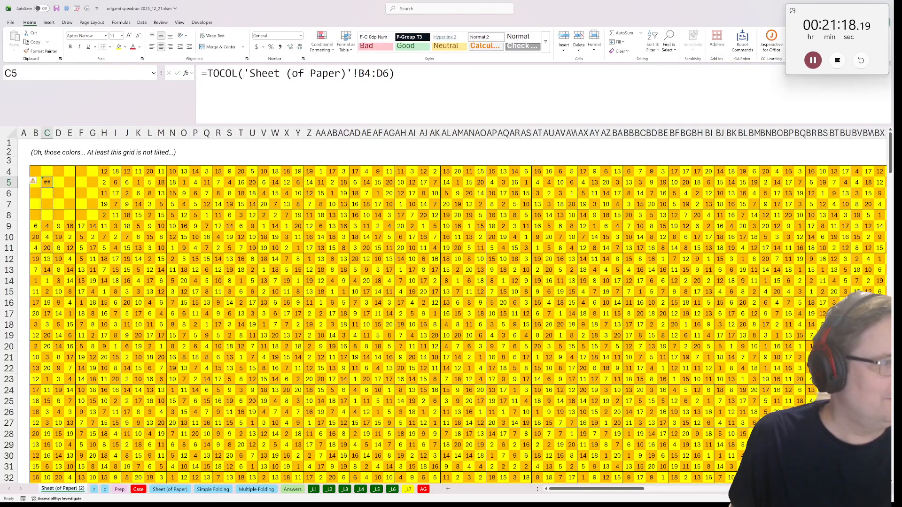
Extend C5 to =FILTER(TOCOL('Sheet (of Paper)'!B4:D6),TOCOL('Sheet (of Paper)'!B4:D6)<=9), keeping only numbers up to 9
key(F2)
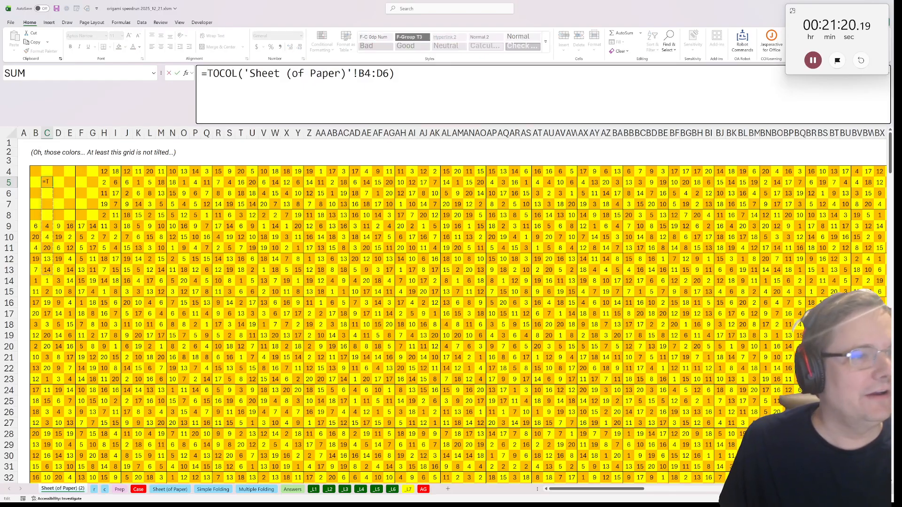
text(FILTER()
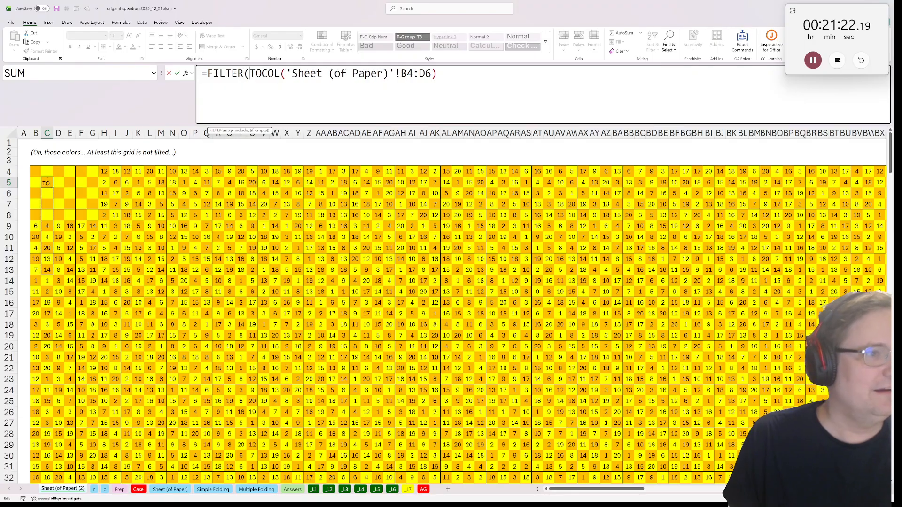
drag(438, 74, 243, 74)
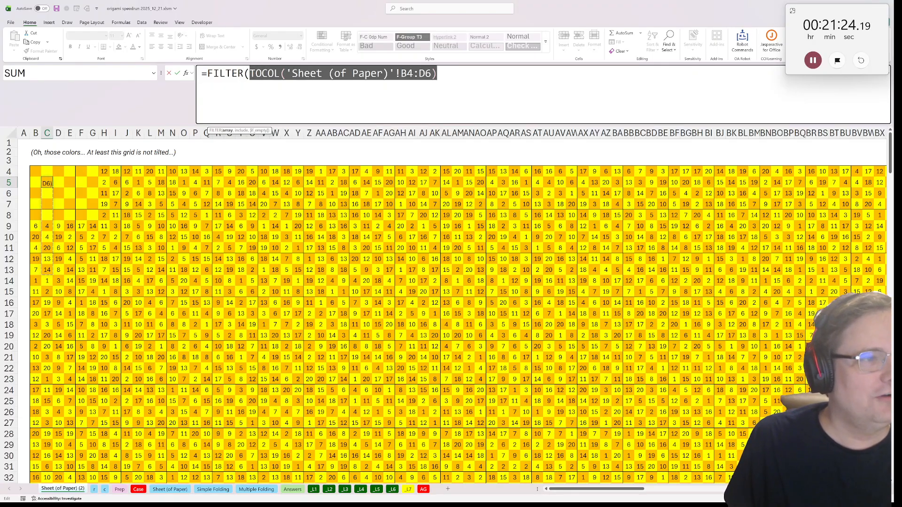
key(ctrl+c)
key(End)
text(,)
key(ctrl+v)
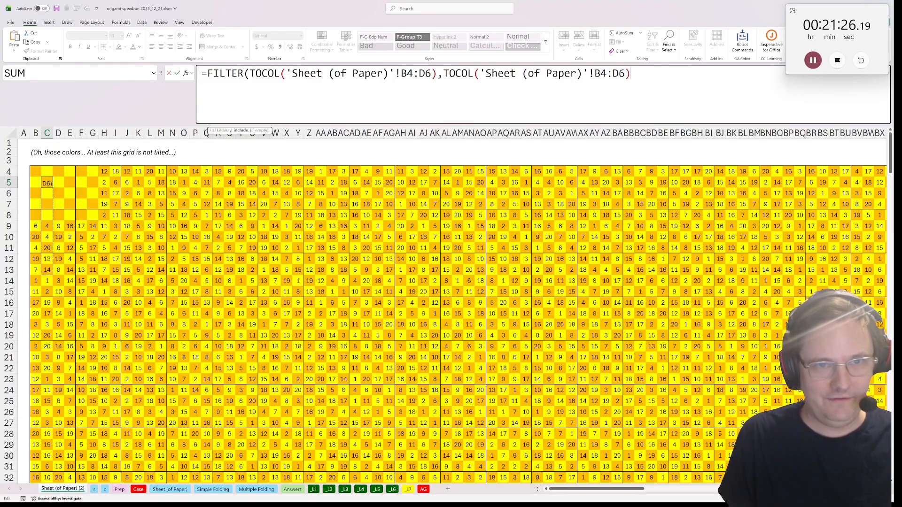
text(<=9))
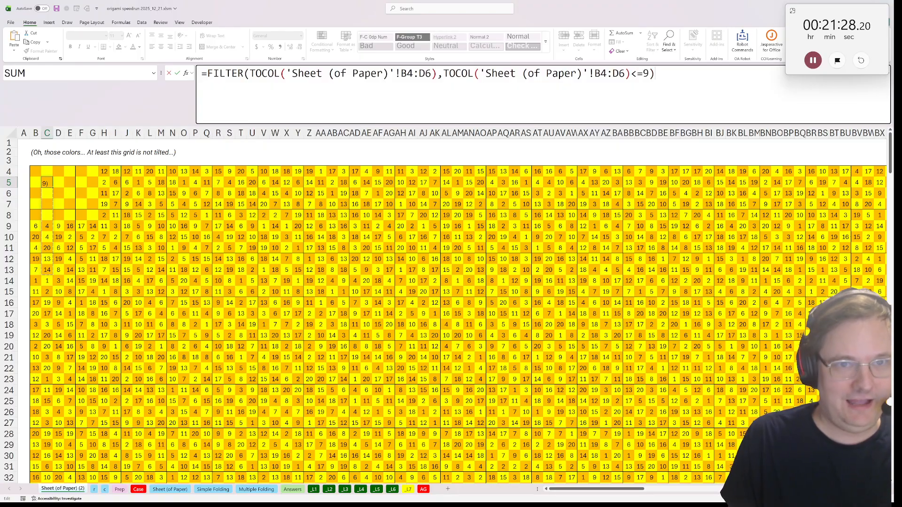
key(ctrl+Return)
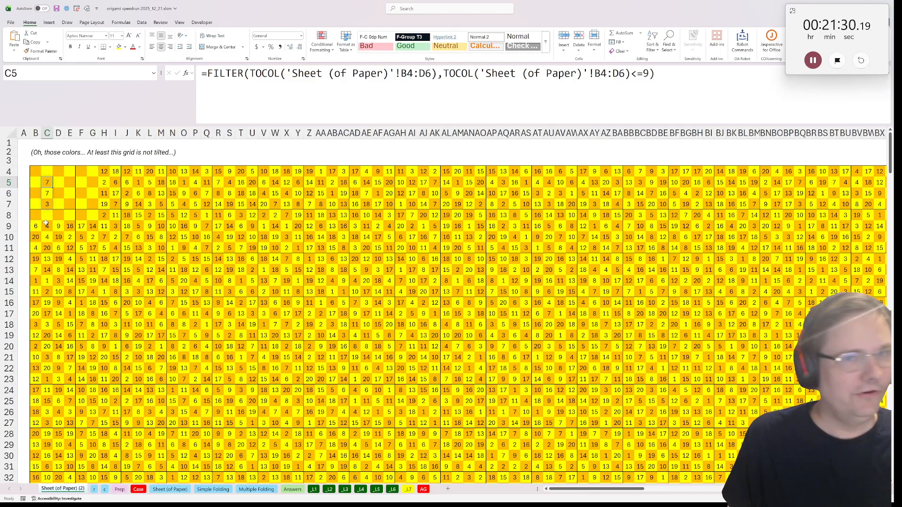
Wrap the FILTER formula in C5 in UNIQUE so that repeated numbers count only once
key(F2)
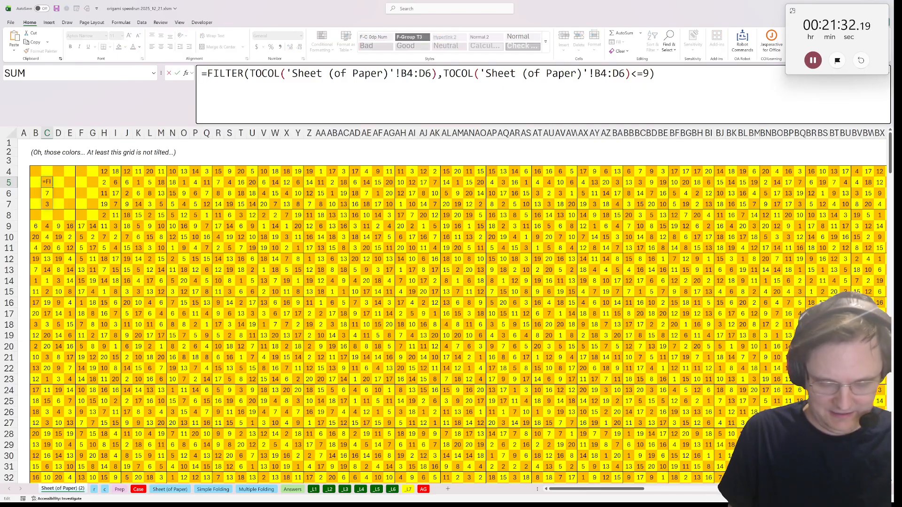
key(Home)
key(Right)
text(UNIQUE()
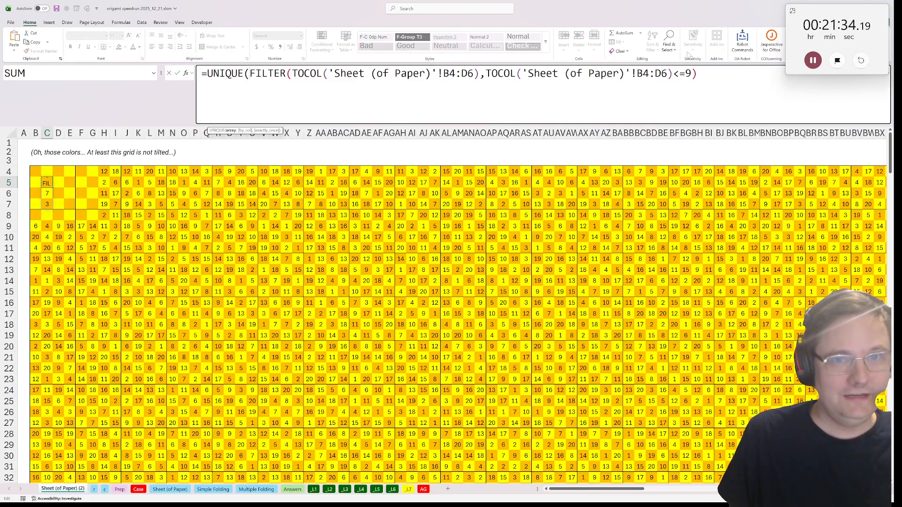
text(SUM()
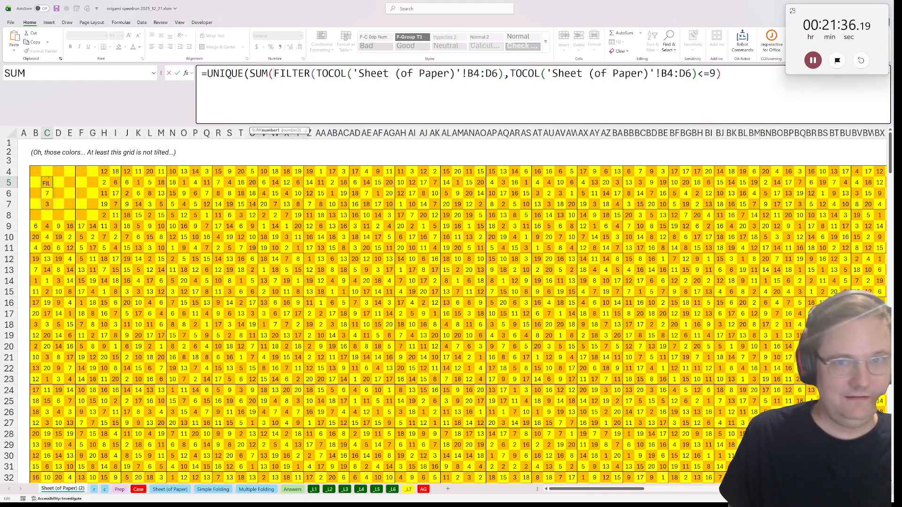
key(BackSpace)
key(BackSpace)
key(BackSpace)
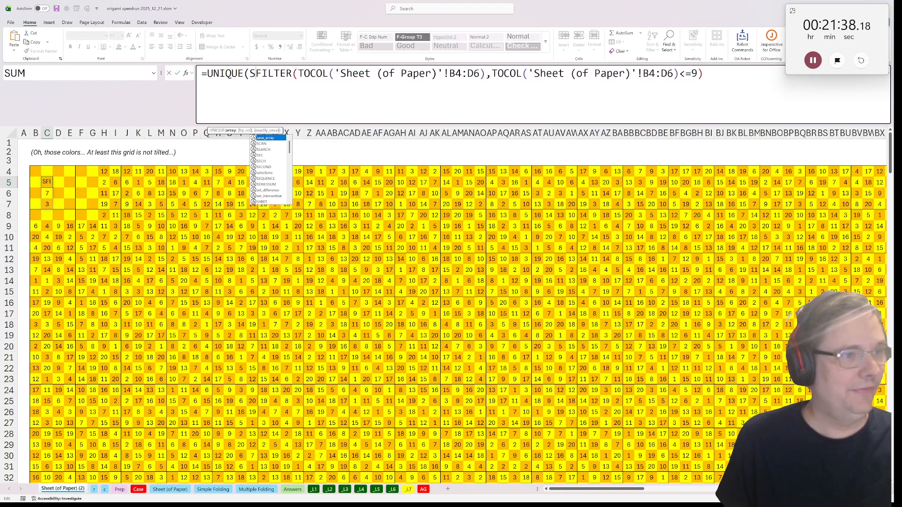
key(BackSpace)
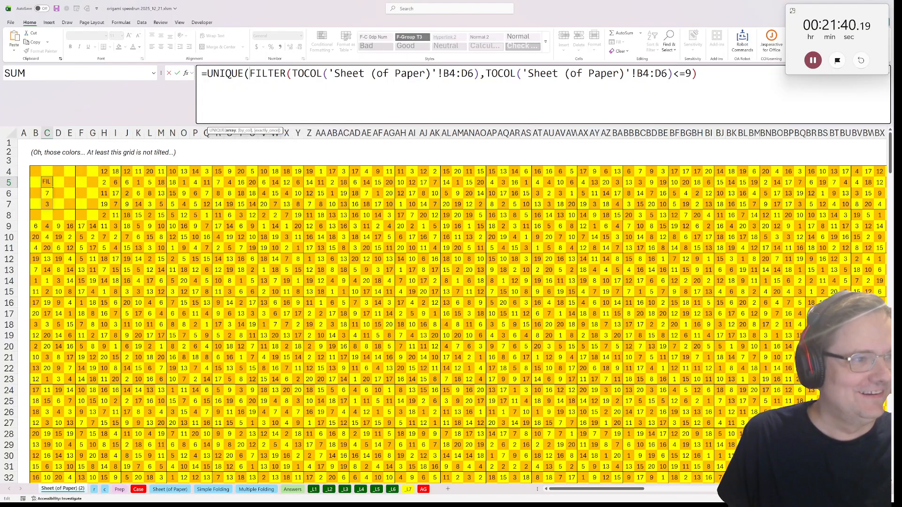
Put SUM around C5's UNIQUE(FILTER(...)) expression and complete the closing brackets to total the distinct numbers up to 9
key(Left)
key(Left)
key(Left)
key(Left)
key(Left)
key(Left)
key(Left)
text(SUM()
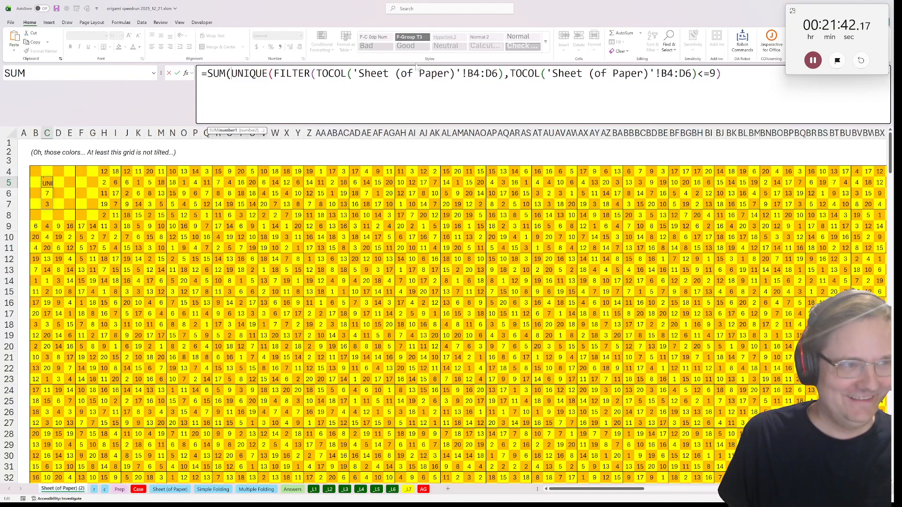
text()))
key(ctrl+Return)
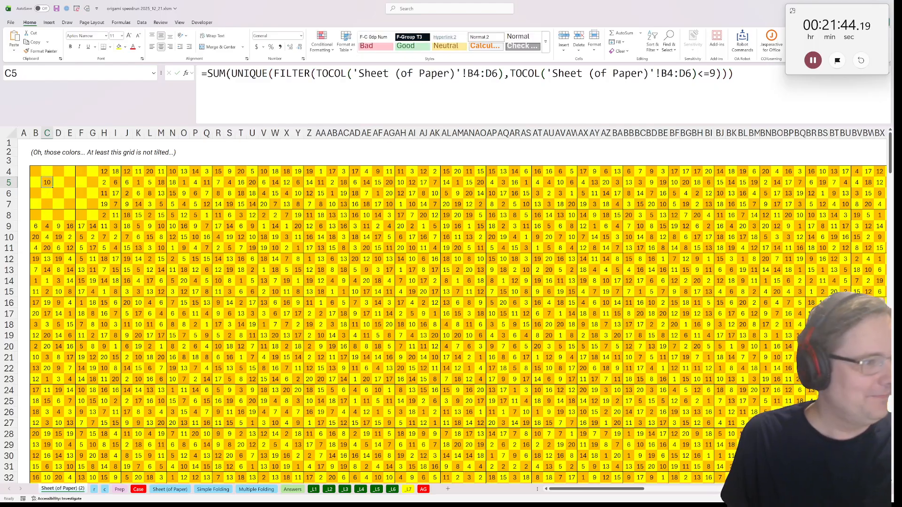
Copy the finished C5 formula into B4, the first cell of the grid
key(ctrl+c)
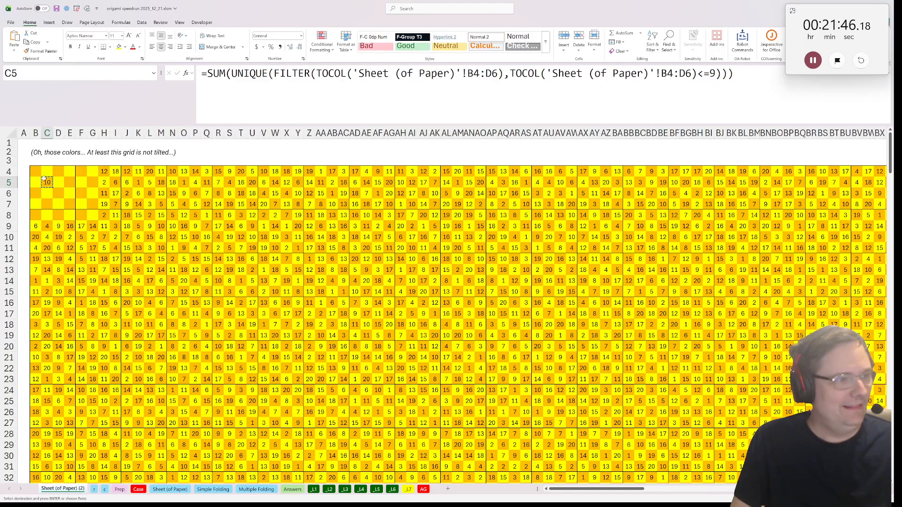
mouse_move(35, 172)
mouse_down()
mouse_move(472, 467)
mouse_move(329, 484)
mouse_move(310, 260)
mouse_move(141, 129)
mouse_move(37, 160)
mouse_up()
key(Left)
key(Right)
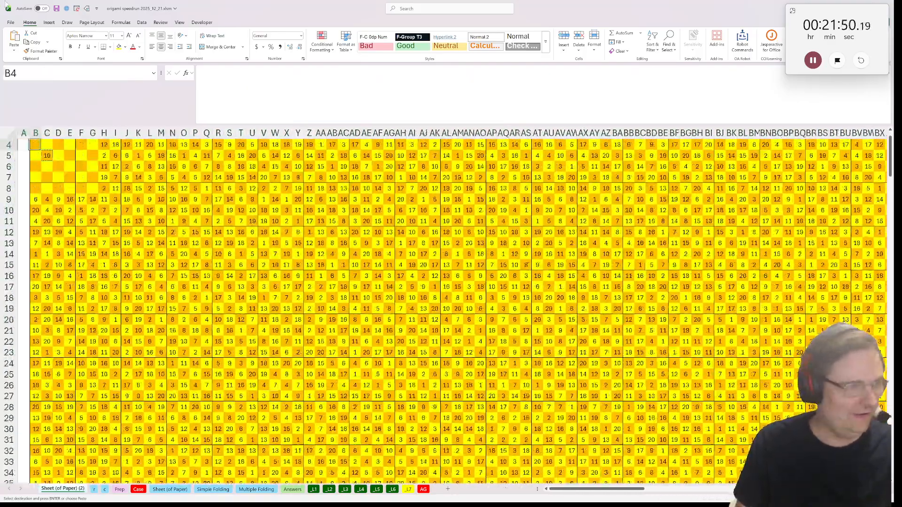
key(Up)
key(Up)
key(Down)
key(Down)
key(Right)
key(Left)
key(ctrl+v)
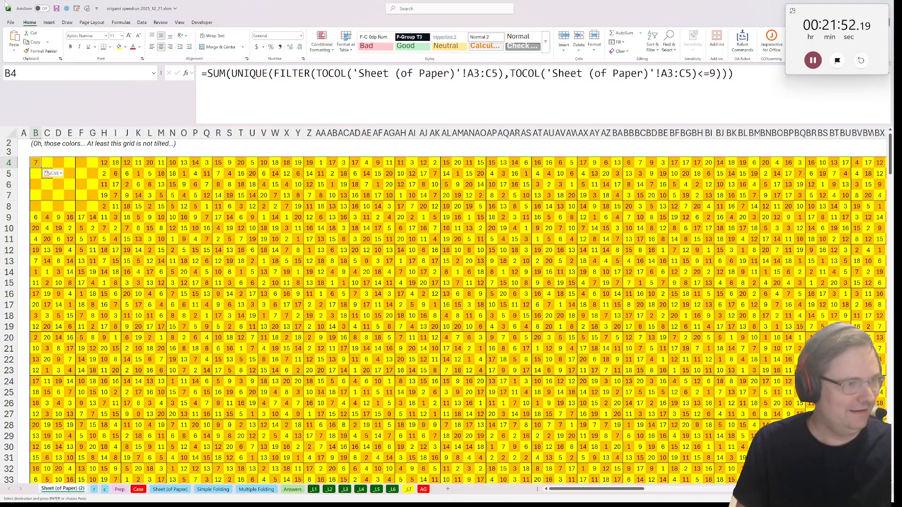
Paste the formula over the entire all_paper grid of the copied sheet, starting from B4
drag(36, 162, 104, 493)
key(ctrl+shift+Right)
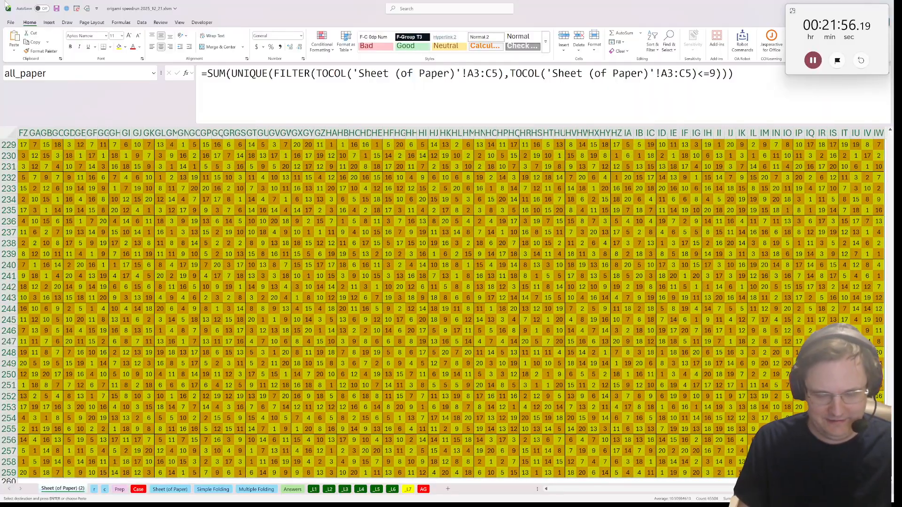
key(ctrl+v)
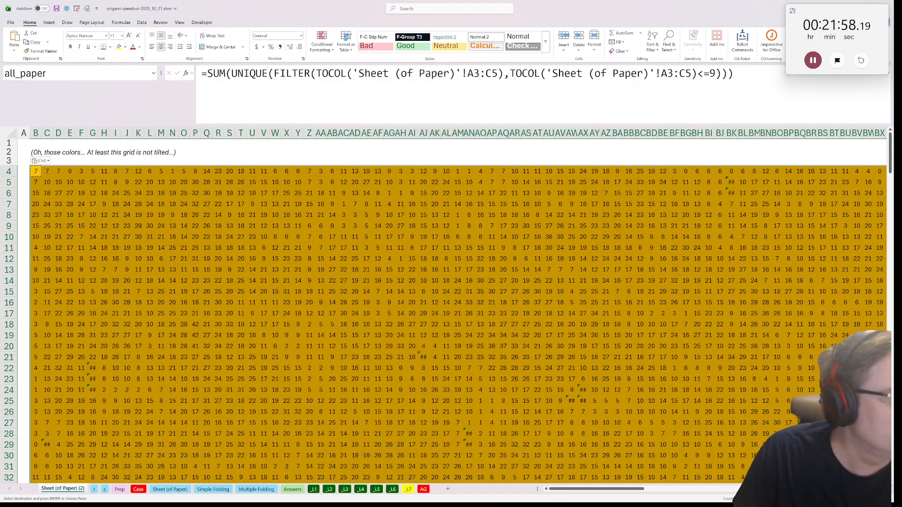
click(537, 152)
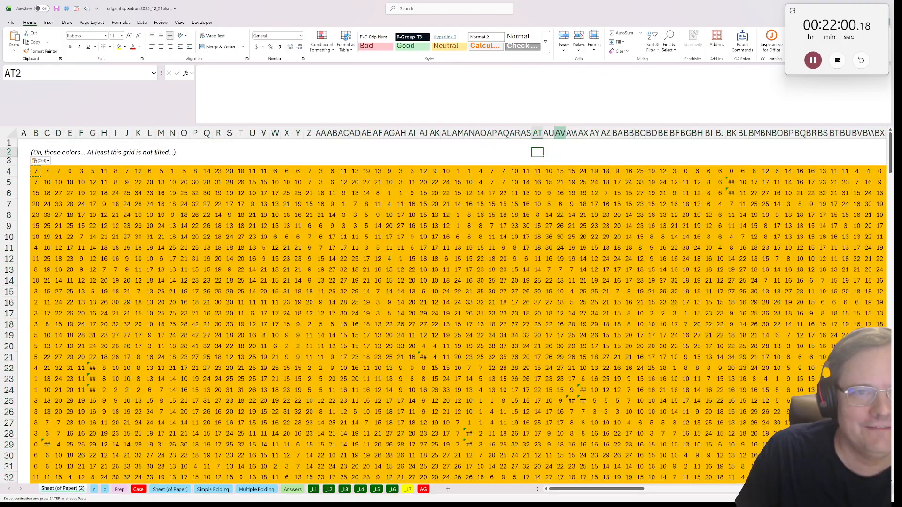
Search the helper sheet's values for a cell whose entire content is 45
click(667, 44)
click(681, 71)
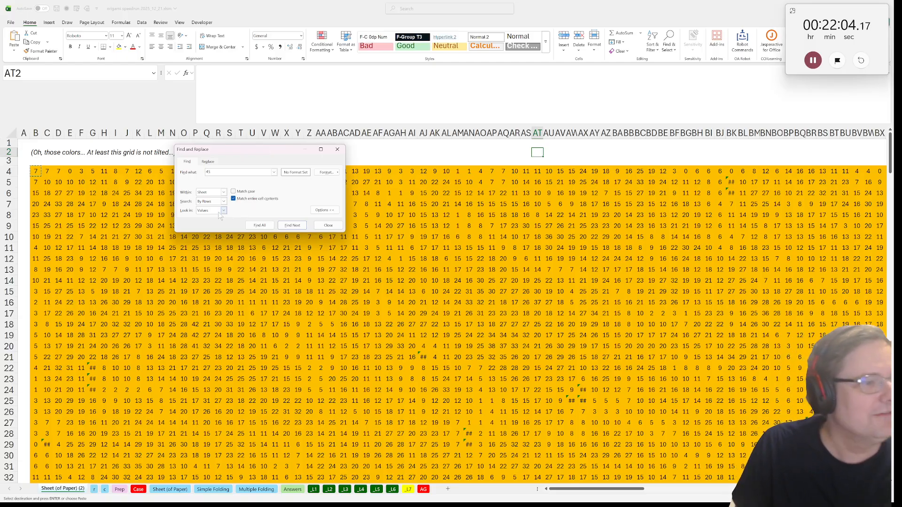
click(289, 226)
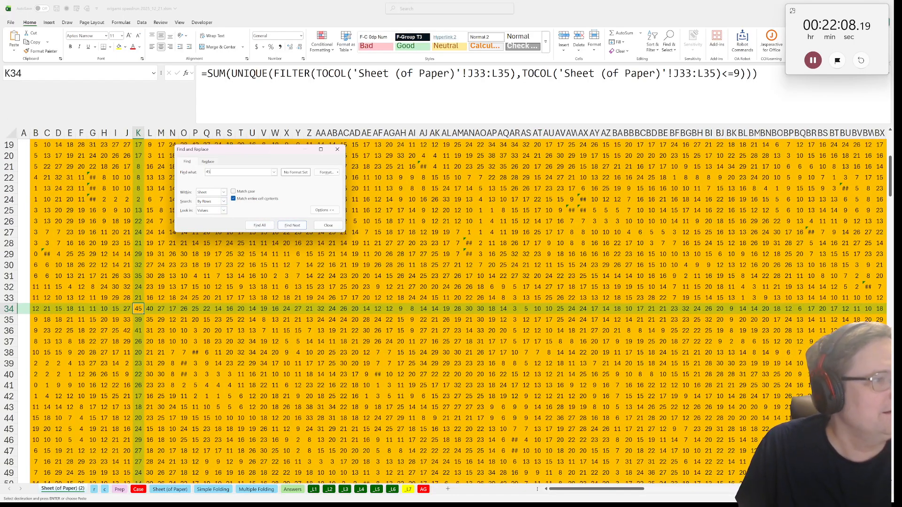
Enter K34 in the Bonus 4 answer cell E39 of the Case sheet
click(138, 489)
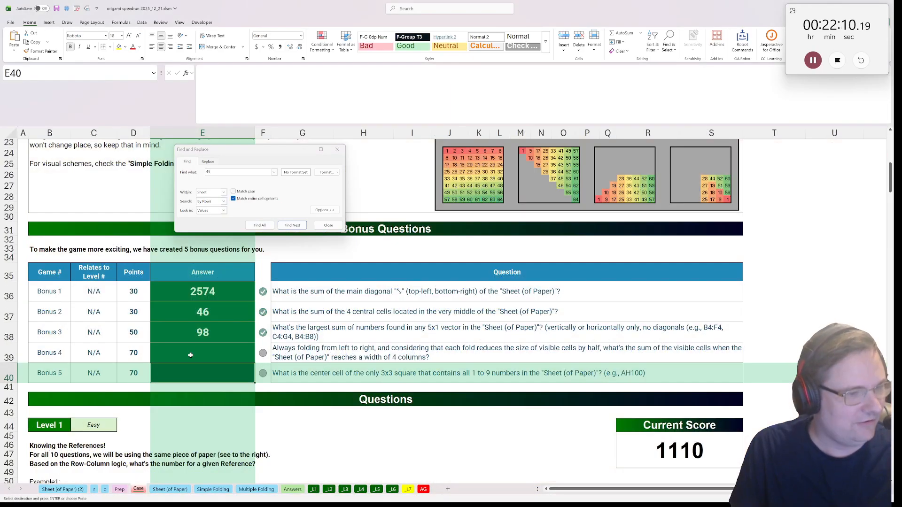
click(190, 355)
text(K34)
key(Return)
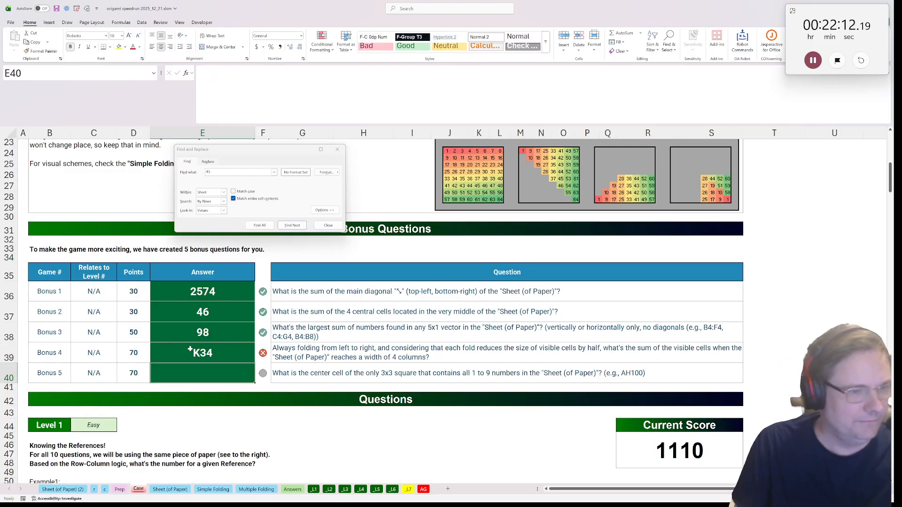
Answer Bonus 5 in E40 of the Case sheet with K34
click(191, 351)
click(193, 375)
text(K3)
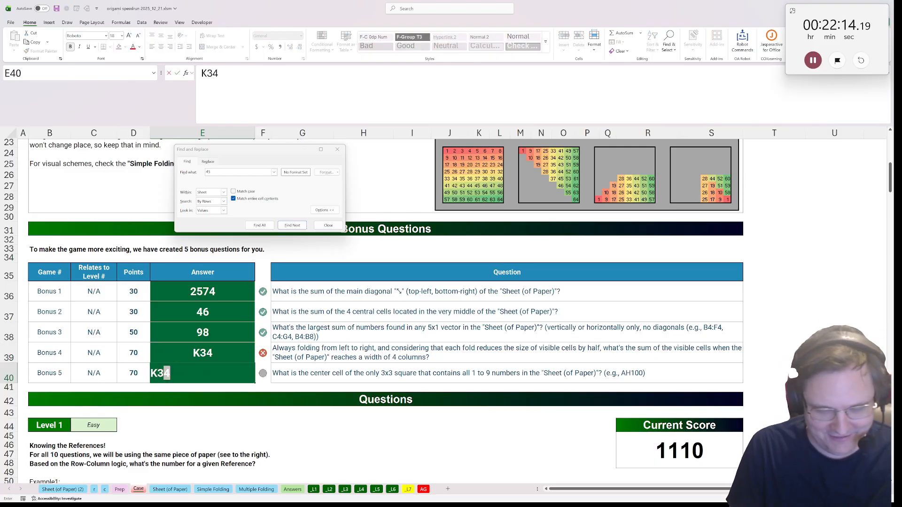
text(4)
key(Return)
Clear the misplaced K34 from the Bonus 4 answer cell E39
key(Up)
key(Up)
key(Delete)
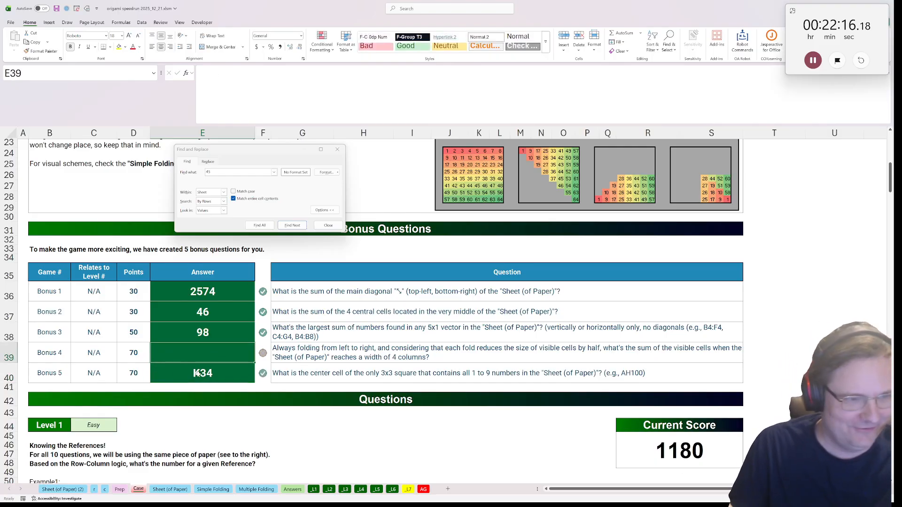
drag(777, 373, 789, 355)
click(785, 334)
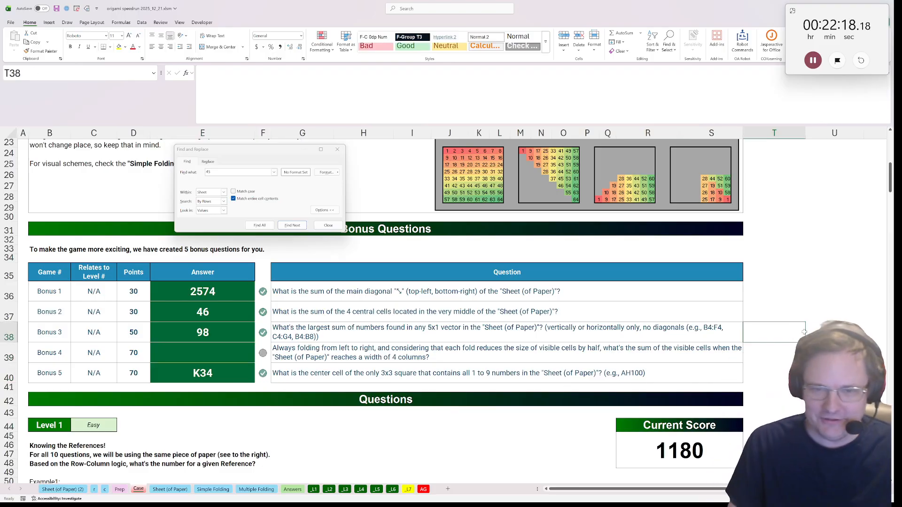
Enter =SEQUENCE(,256) in U39 of the Case sheet to number the paper's columns across row 39
click(809, 344)
text(=)
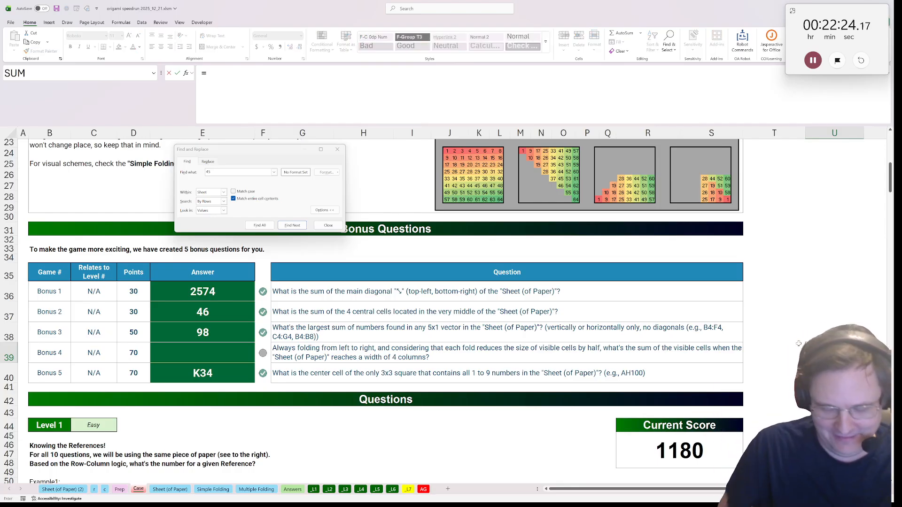
text(seq)
key(Tab)
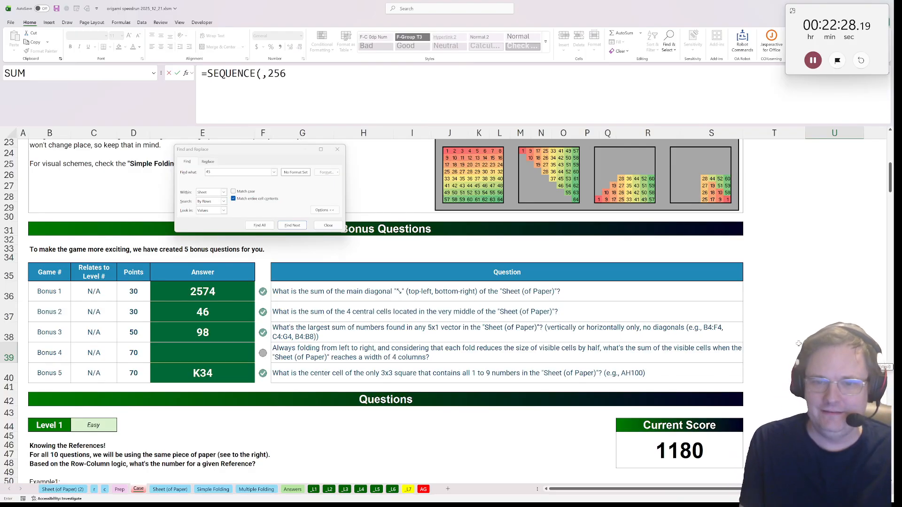
key(ctrl+Return)
drag(834, 373, 104, 445)
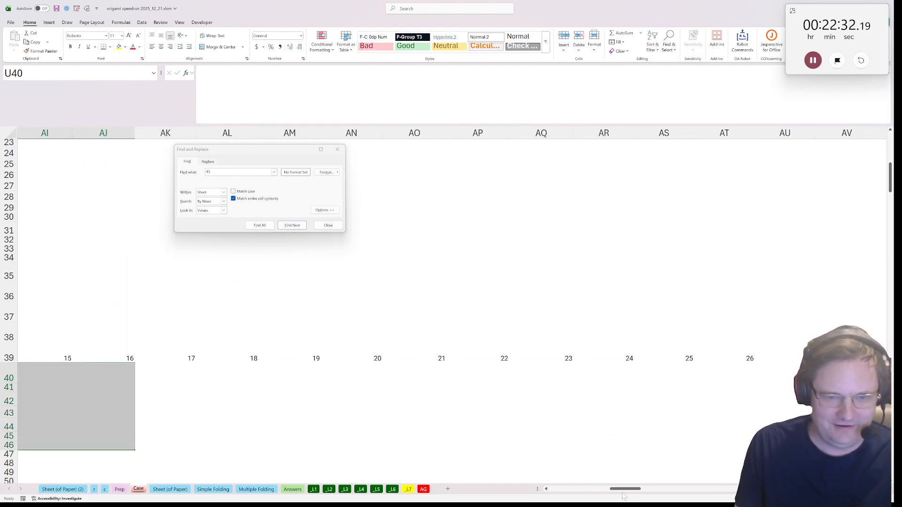
Count the columns of the spilled sequence in T39 with =COLUMNS(U39#)
drag(623, 496, 576, 490)
click(476, 352)
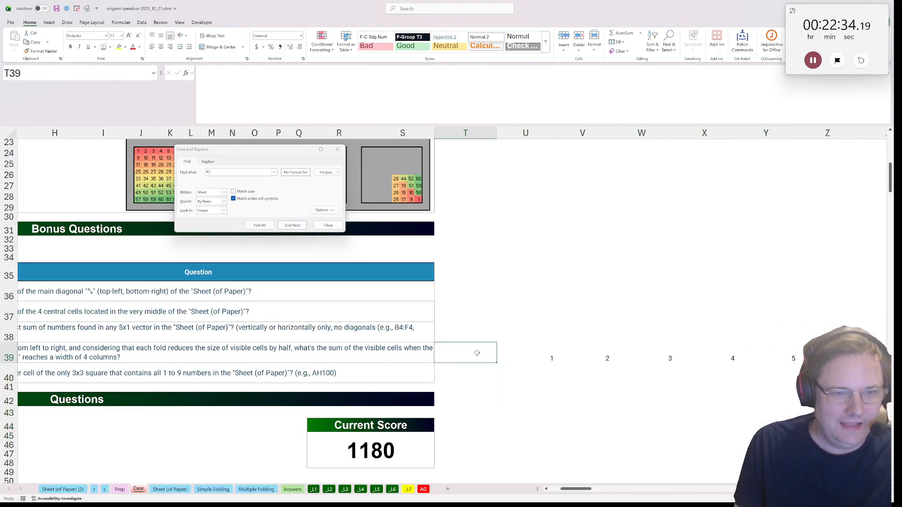
text(=col)
key(Down)
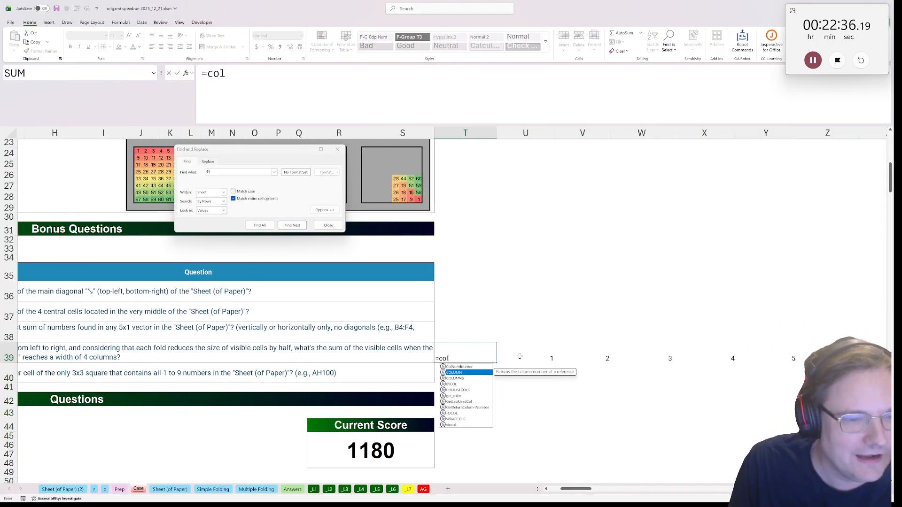
key(Tab)
click(550, 352)
text(#)
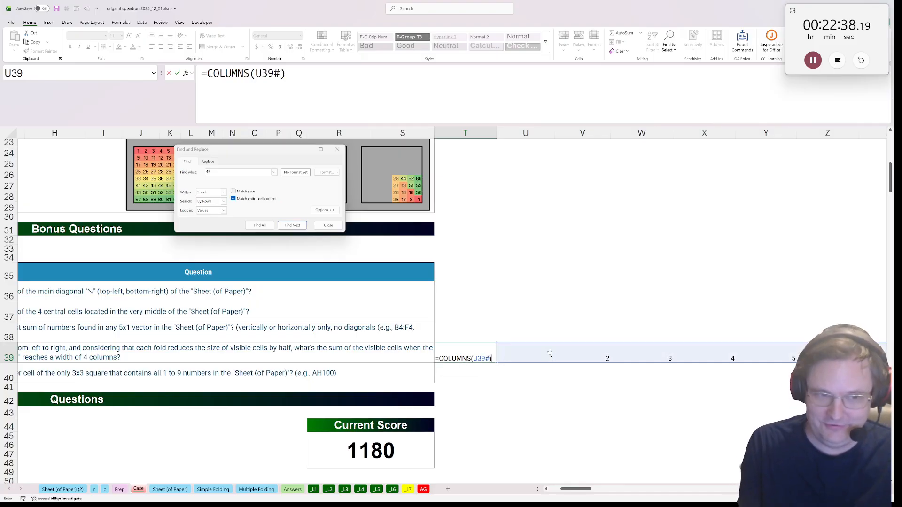
key(ctrl+Return)
Enter =transform_array(U39#,arrow("LR")) in U40 to flip the column numbers for a left-to-right fold
click(536, 380)
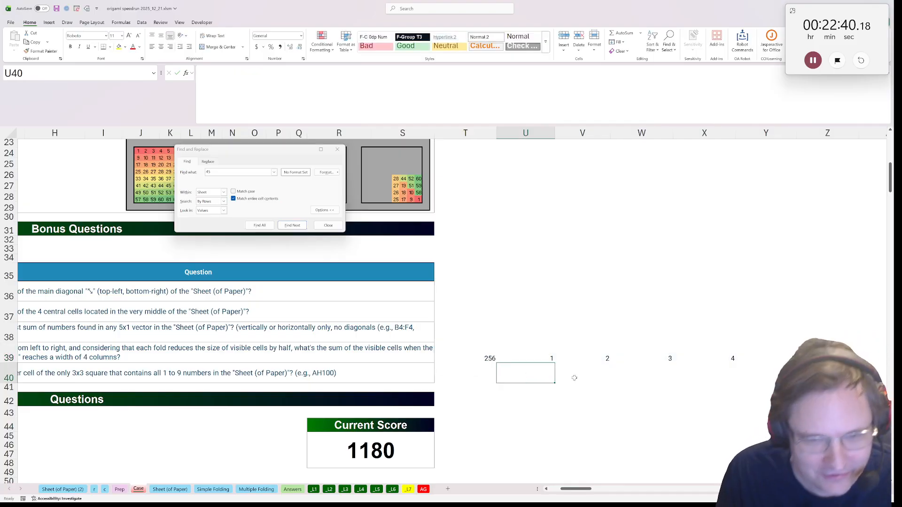
text(=)
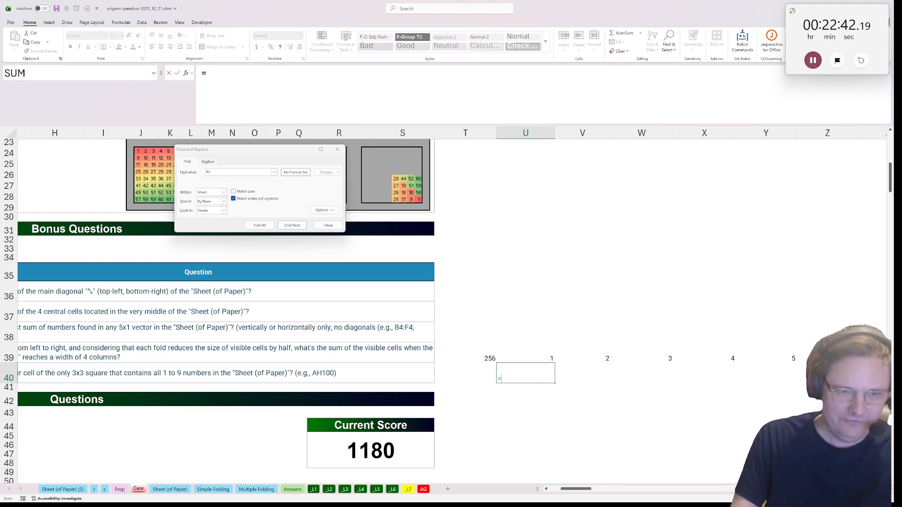
text(transform_array()
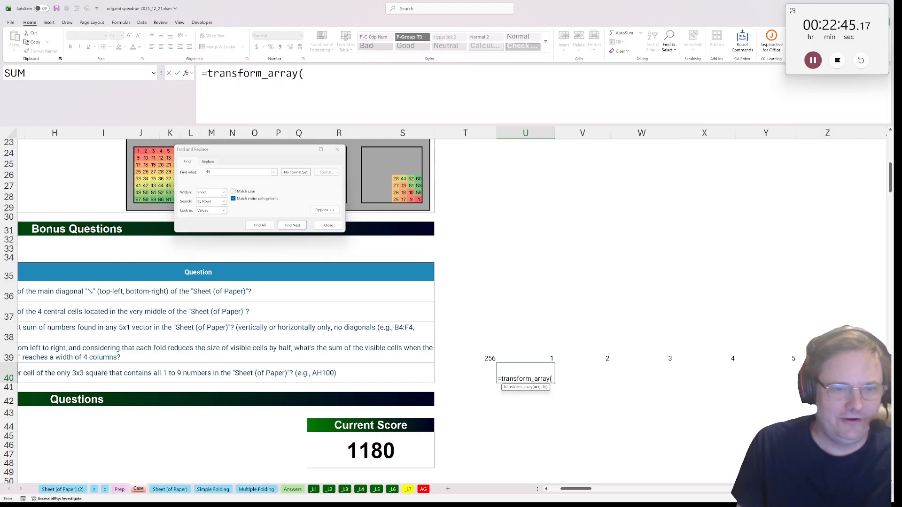
click(533, 354)
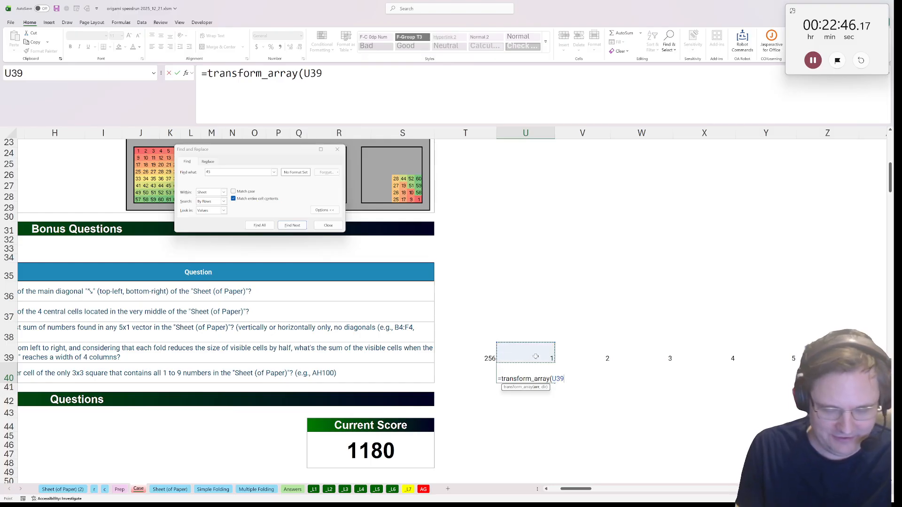
text(#,arrow()
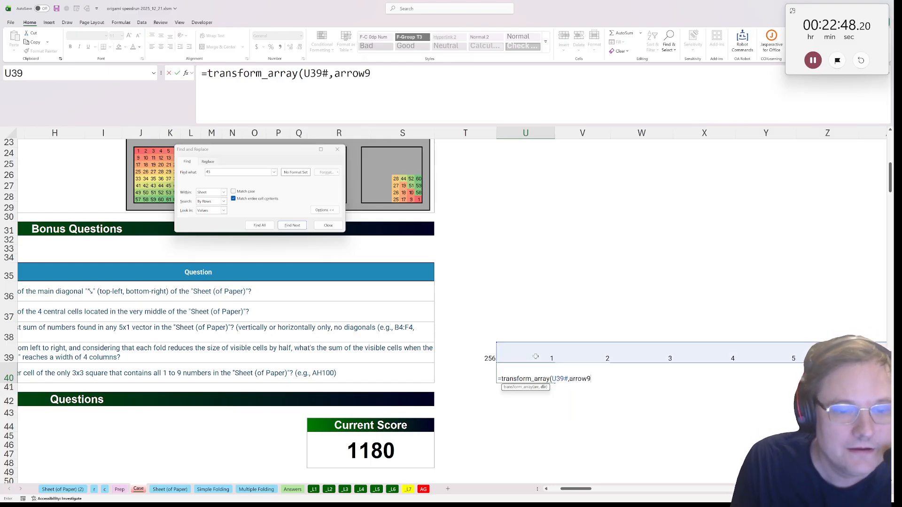
text("LR)
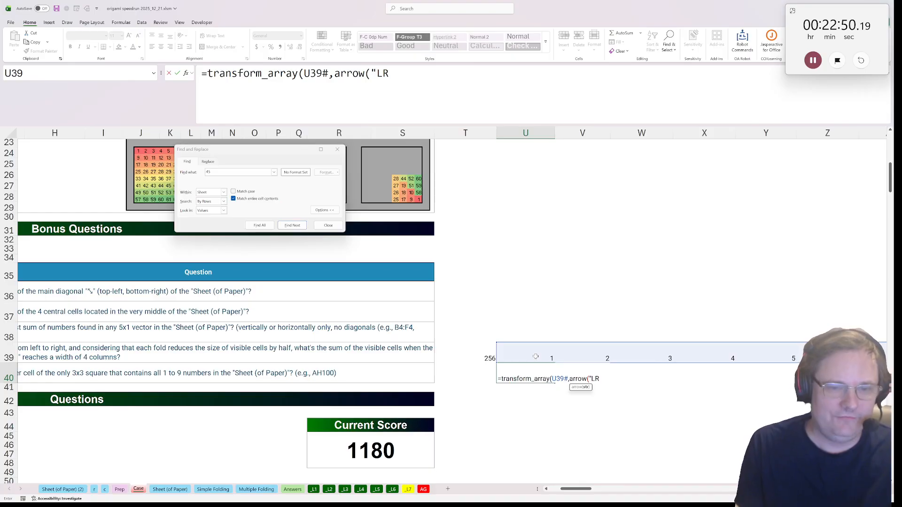
text(")()
text())
click(536, 357)
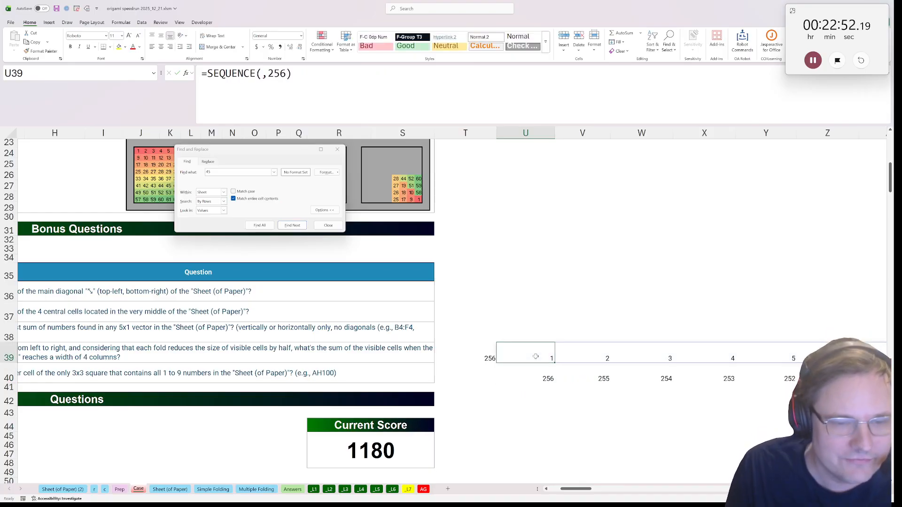
Wrap the U40 formula in DROP, using T39/2 as its rows argument
click(539, 368)
click(206, 74)
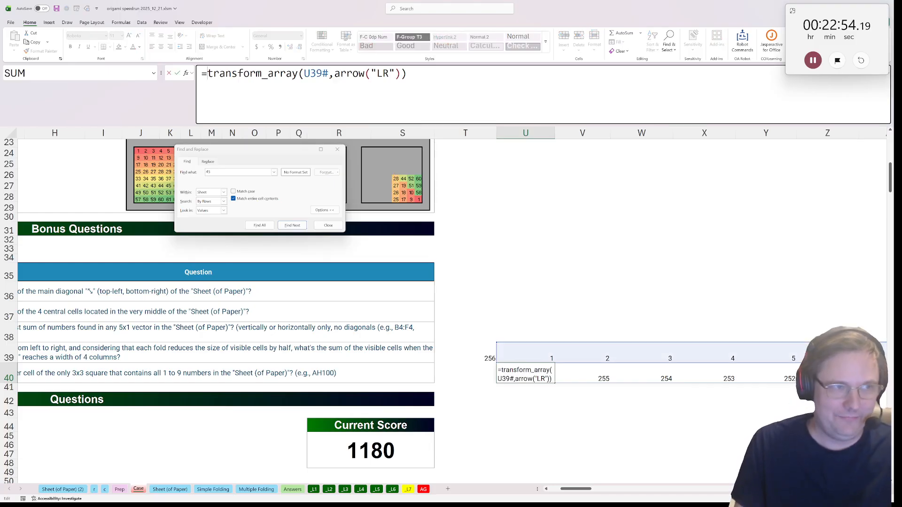
text(DROP(*)
key(BackSpace)
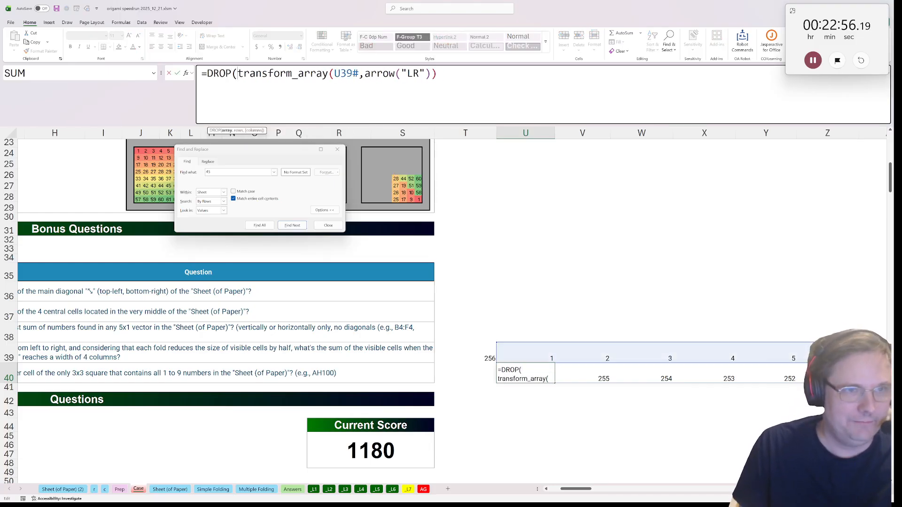
key(End)
text(,)
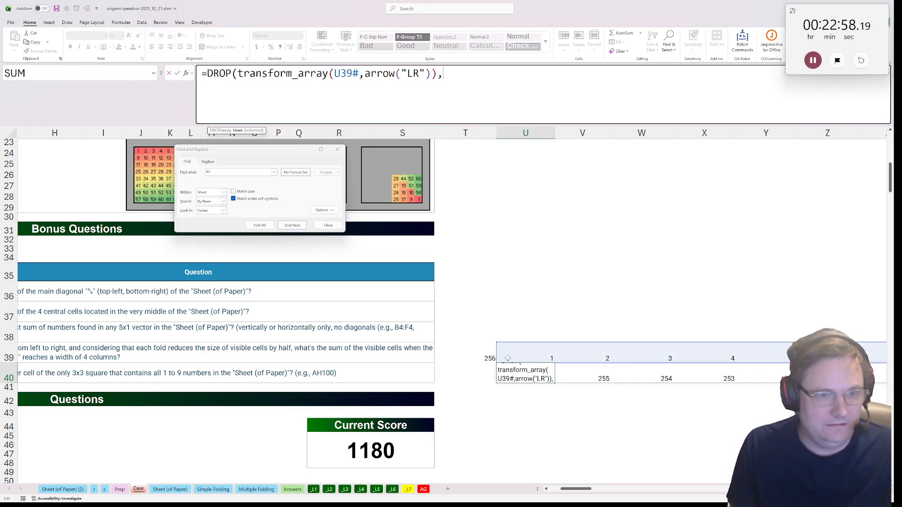
click(490, 357)
text(/2)
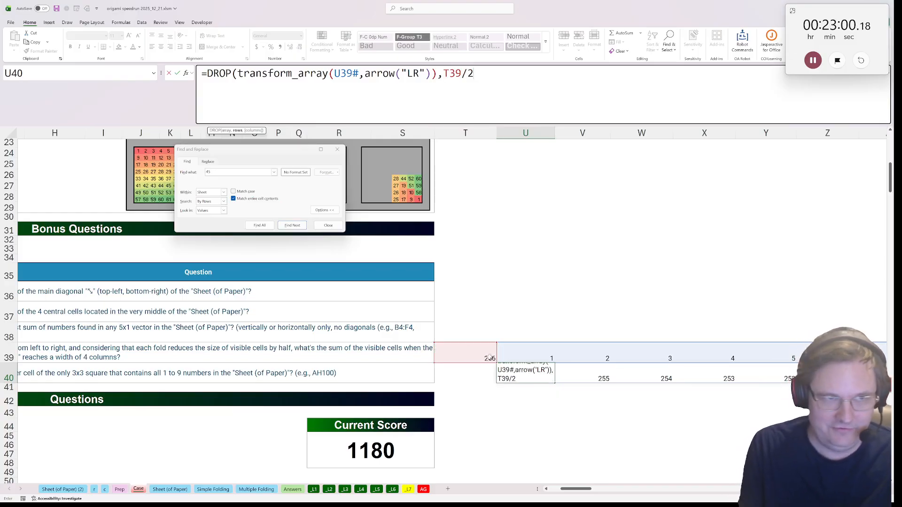
text())
key(Return)
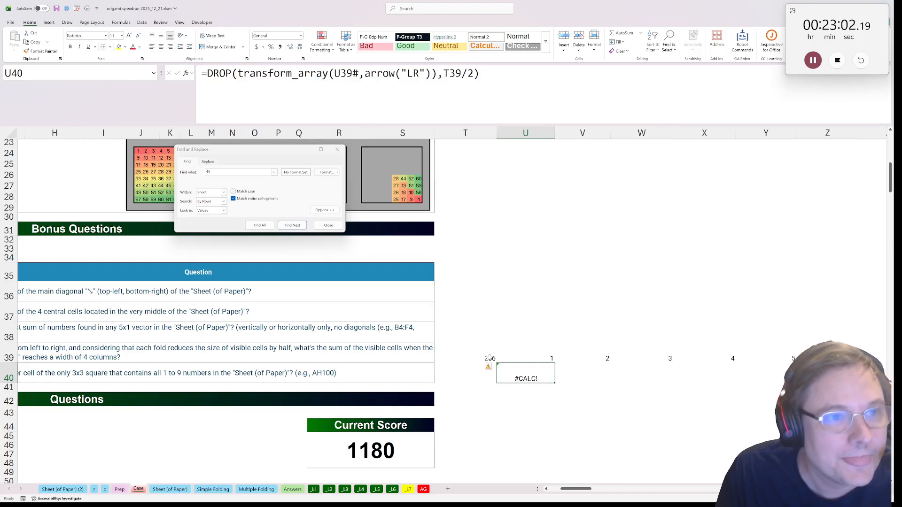
Change the DROP in U40 to leave rows empty and remove T39/2 columns instead
key(F2)
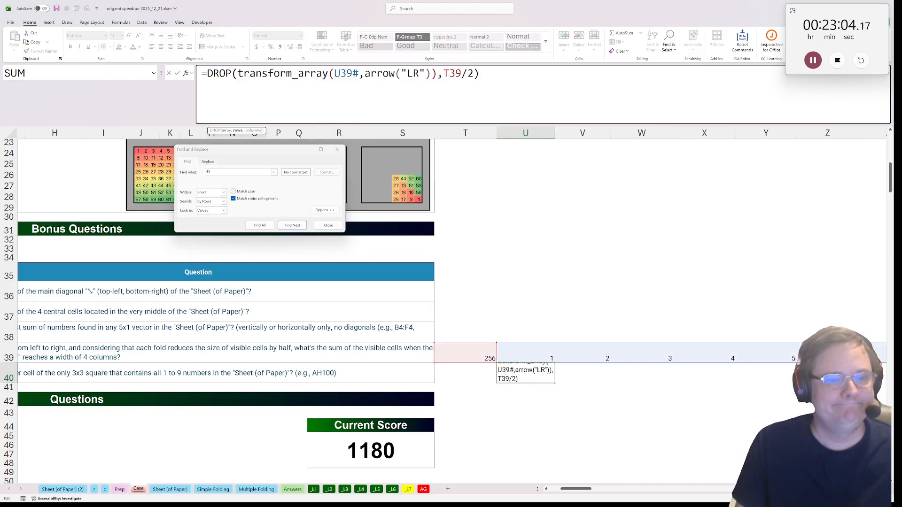
key(Left)
key(Right)
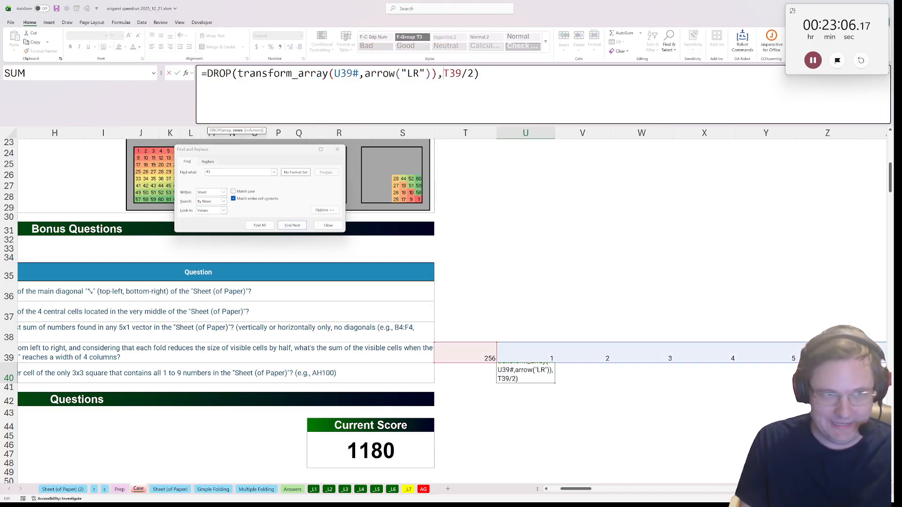
text(,)
key(Return)
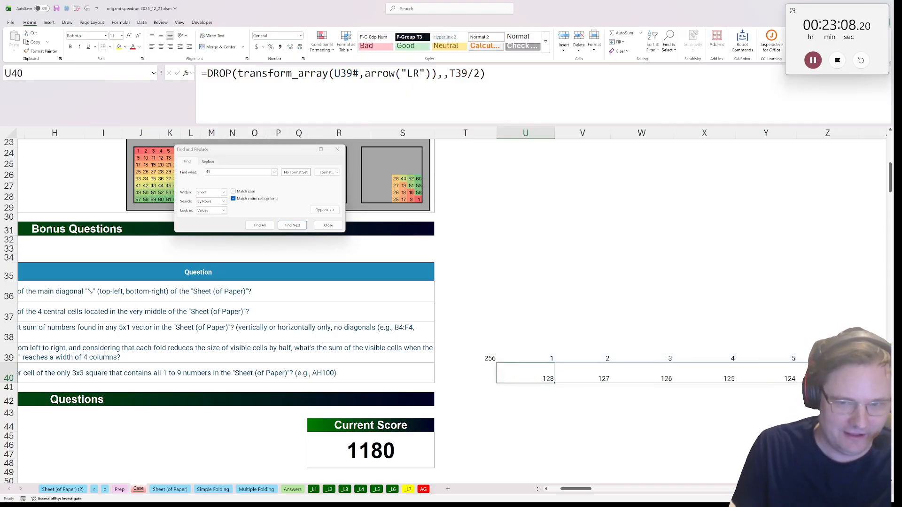
Copy the column count formula from T39 to T40
click(469, 360)
key(ctrl+c)
click(481, 376)
key(ctrl+v)
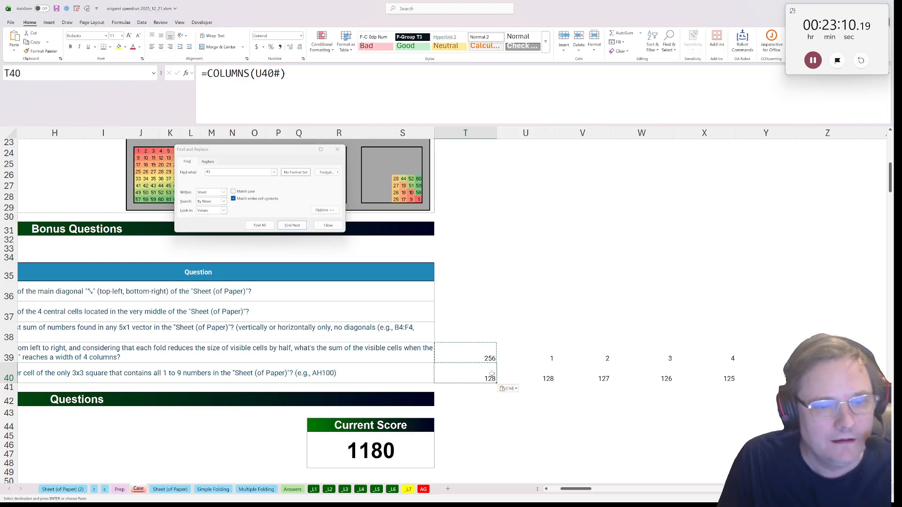
Copy the count and fold formulas in T40:U40 down through row 45
key(shift+Right)
key(ctrl+c)
drag(465, 388, 464, 436)
key(ctrl+v)
scroll(485, 413, down, 1)
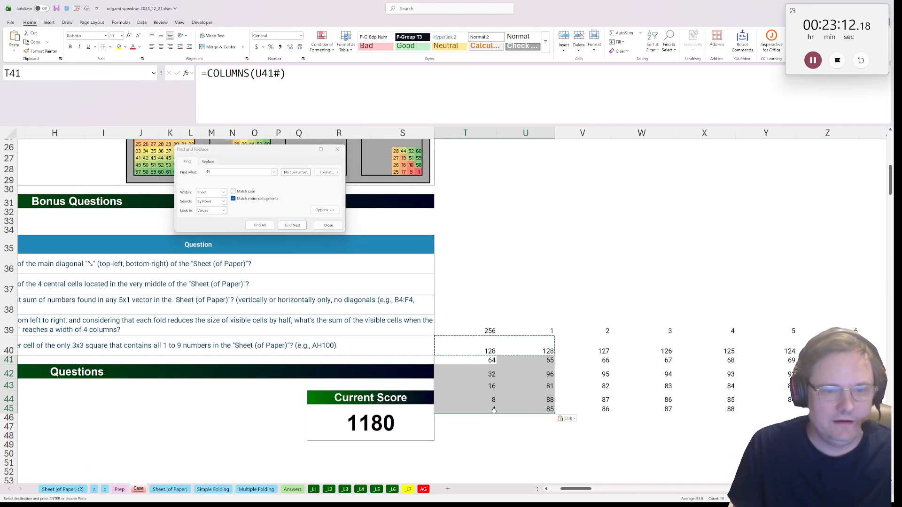
Copy the count and fold formulas in T45:U45 down to rows 46 through 48
click(485, 405)
key(shift+Right)
key(ctrl+c)
key(Down)
key(shift+Down)
key(shift+Down)
key(ctrl+v)
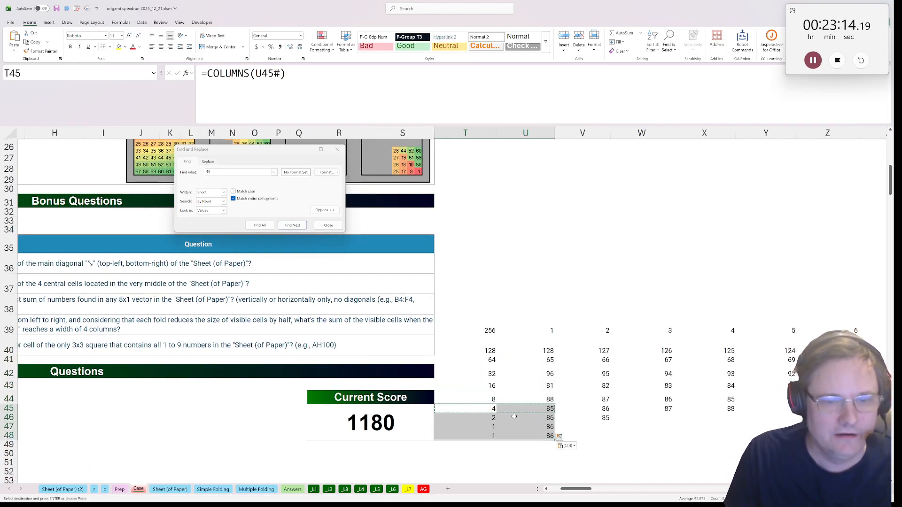
Check the column numbers in U45:X45, the fold row with a width of four columns
key(Right)
drag(525, 408, 723, 410)
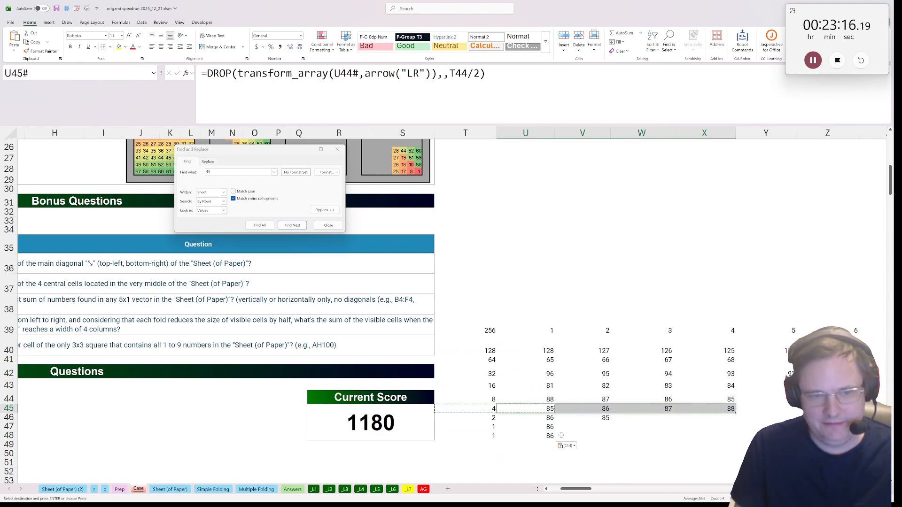
click(544, 410)
drag(550, 409, 728, 410)
scroll(160, 322, up, 1)
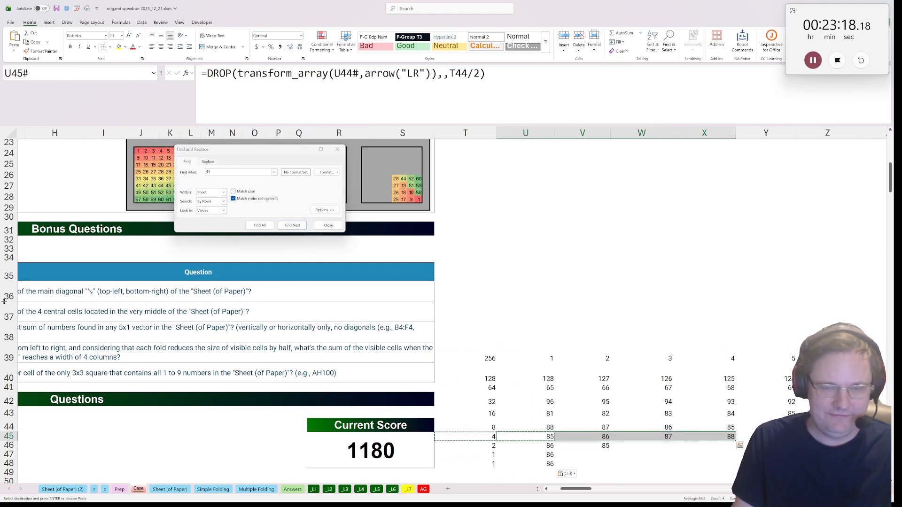
Answer Bonus 4 in E39 with =SUM(CHOOSECOLS(all_paper,U45#))
drag(161, 322, 28, 350)
click(118, 351)
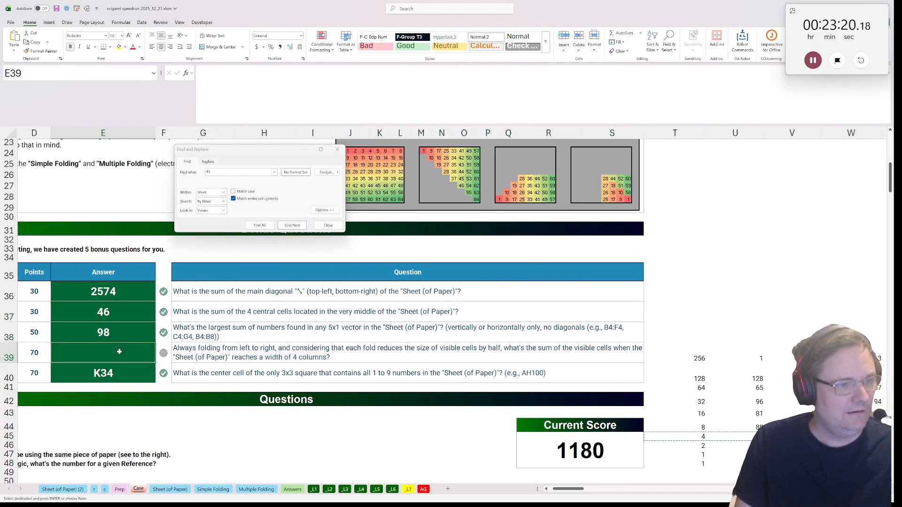
text(=cholos)
key(BackSpace)
key(BackSpace)
key(BackSpace)
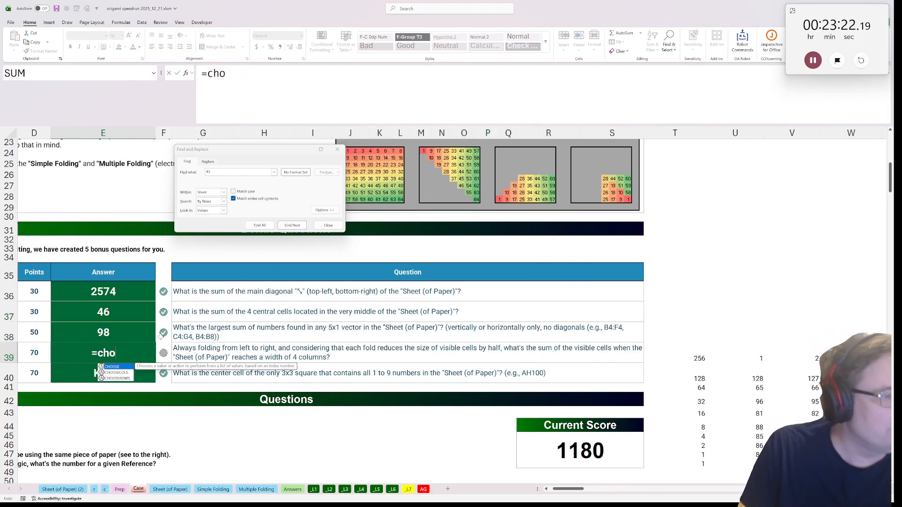
text(e)
key(BackSpace)
key(BackSpace)
key(BackSpace)
key(BackSpace)
key(BackSpace)
text(su)
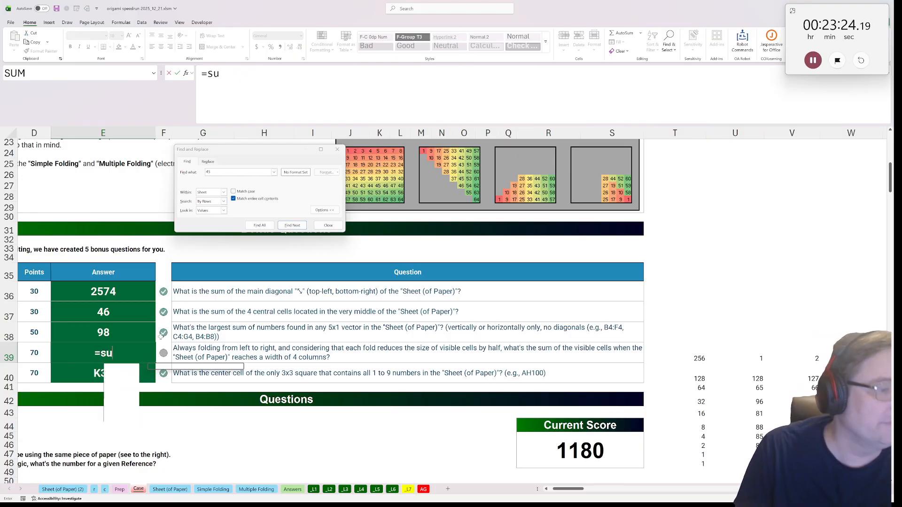
text(m(choo)
key(Tab)
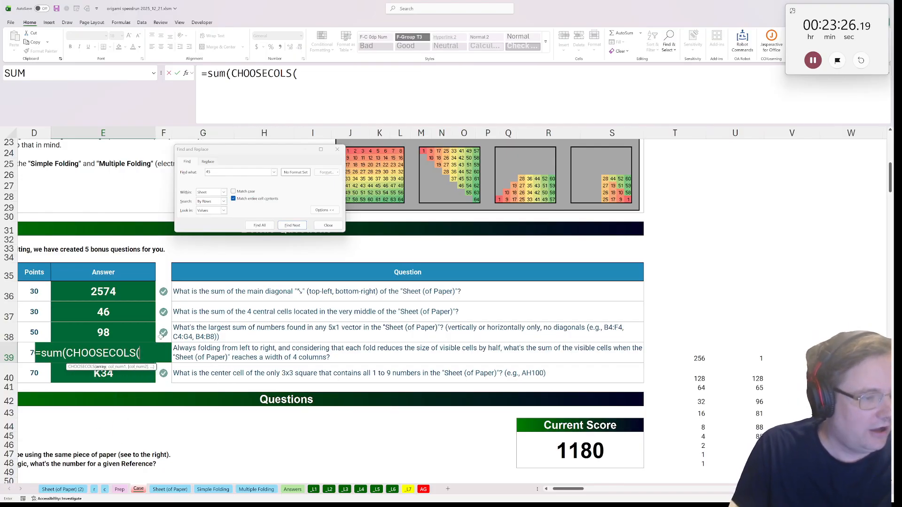
text(all_paper)
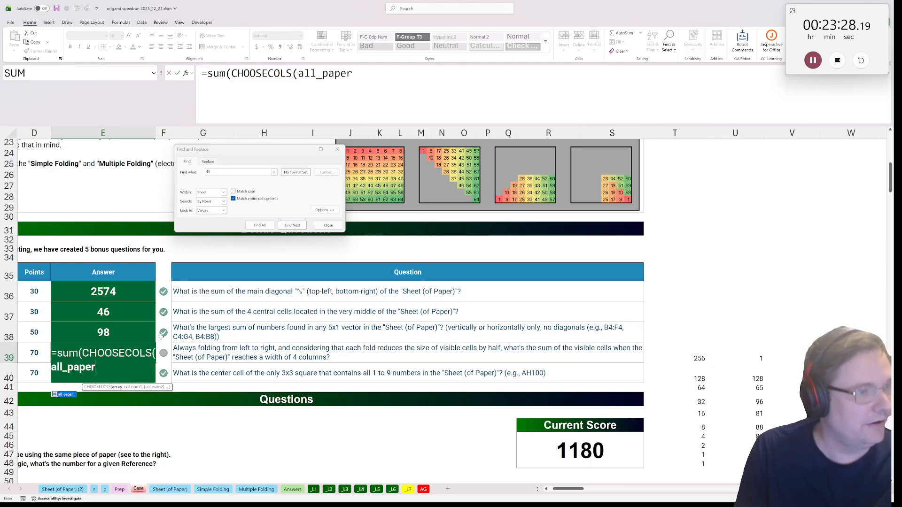
text(,)
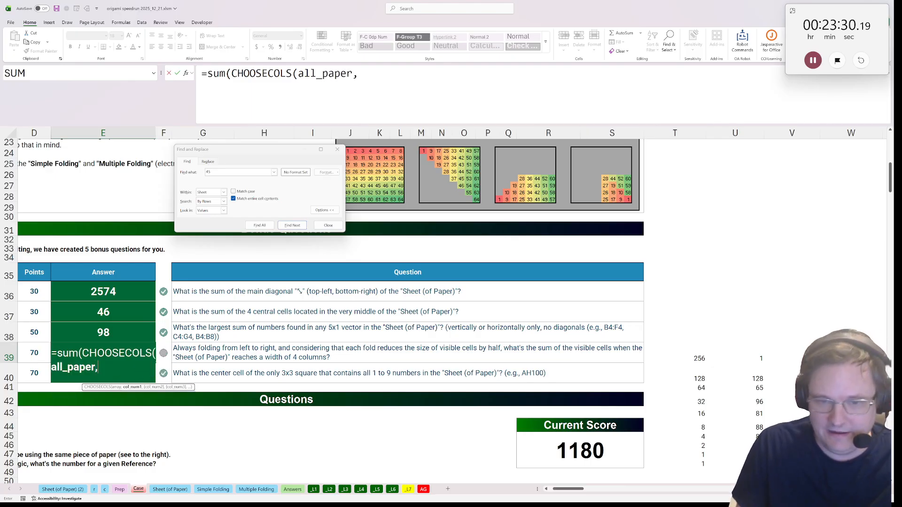
drag(735, 437, 791, 437)
text()))
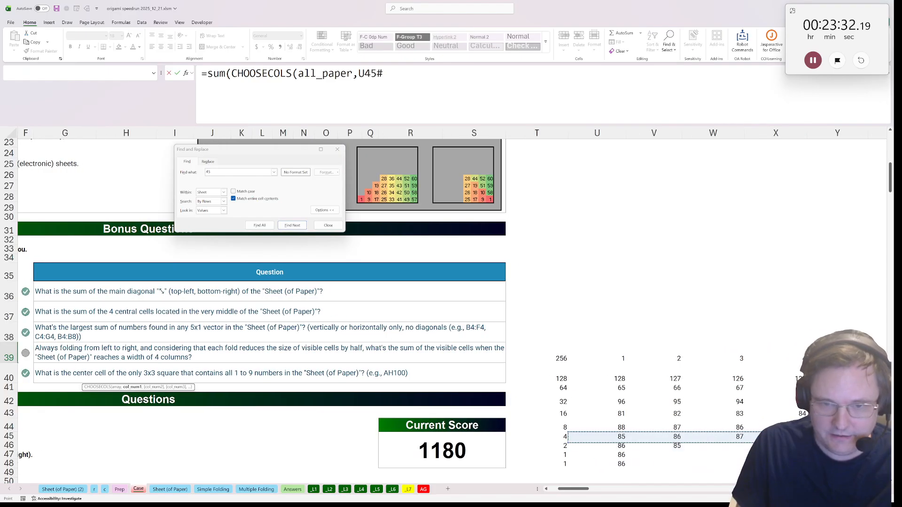
key(ctrl+Return)
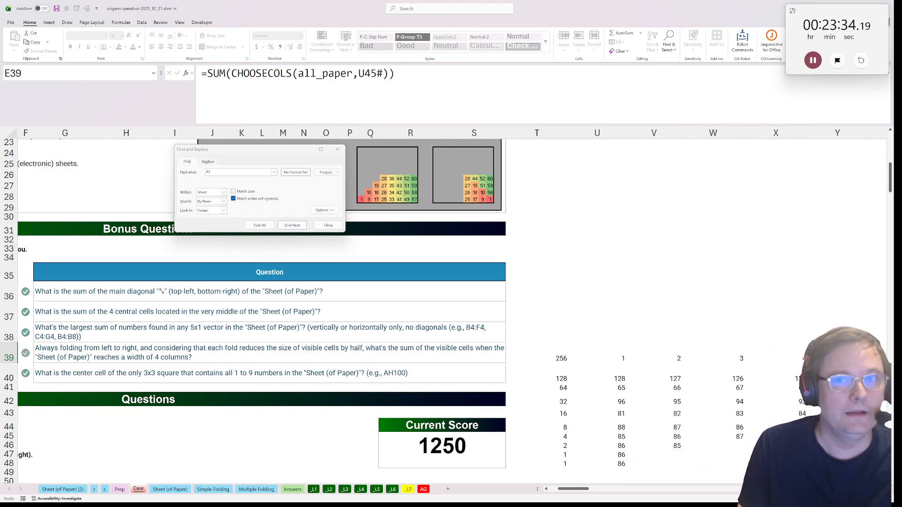
Pause the running stopwatch and return to the Bonus 4 answer in E39
click(810, 65)
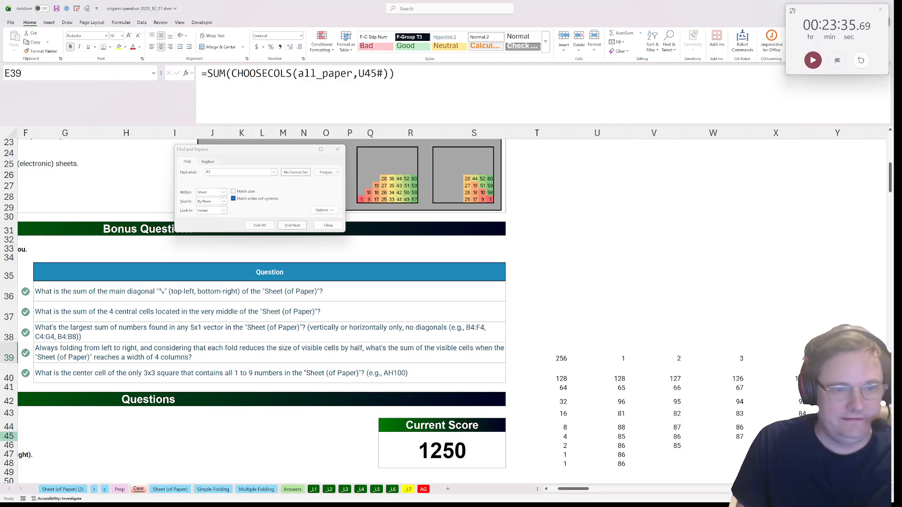
click(411, 387)
drag(350, 375, 206, 355)
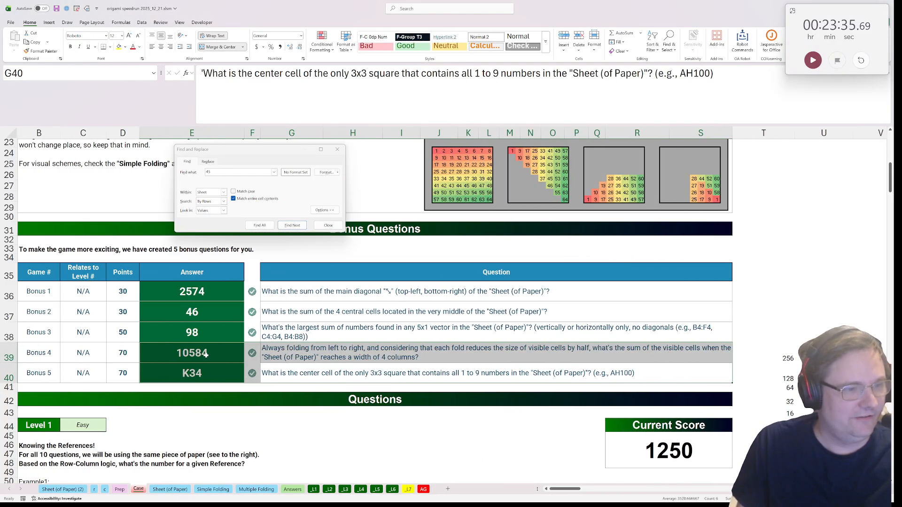
click(209, 355)
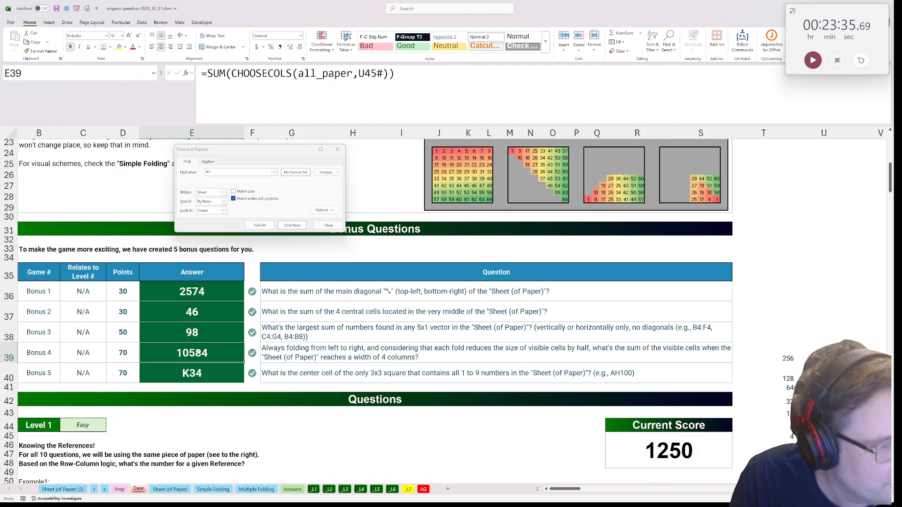